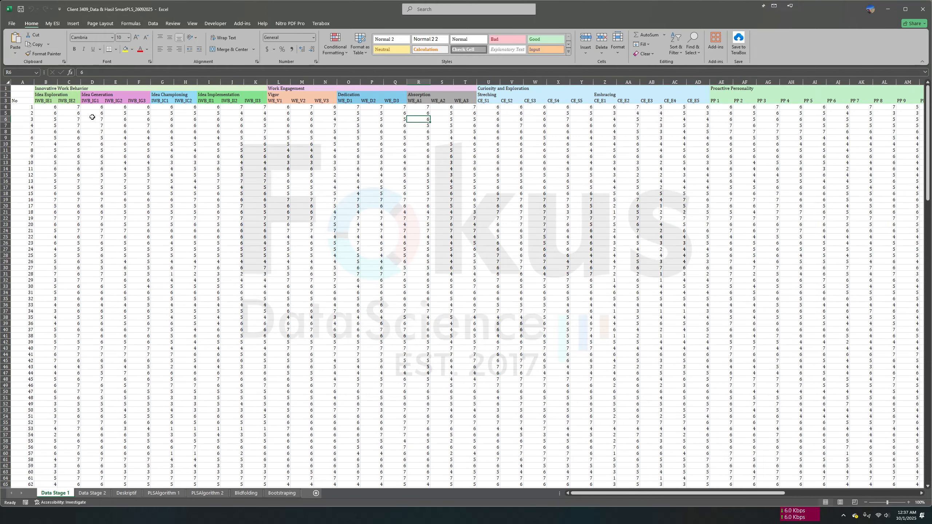
# Step: Look over the variable and indicator columns across the Data Stage 1 sheet
pyautogui.click(230, 138)
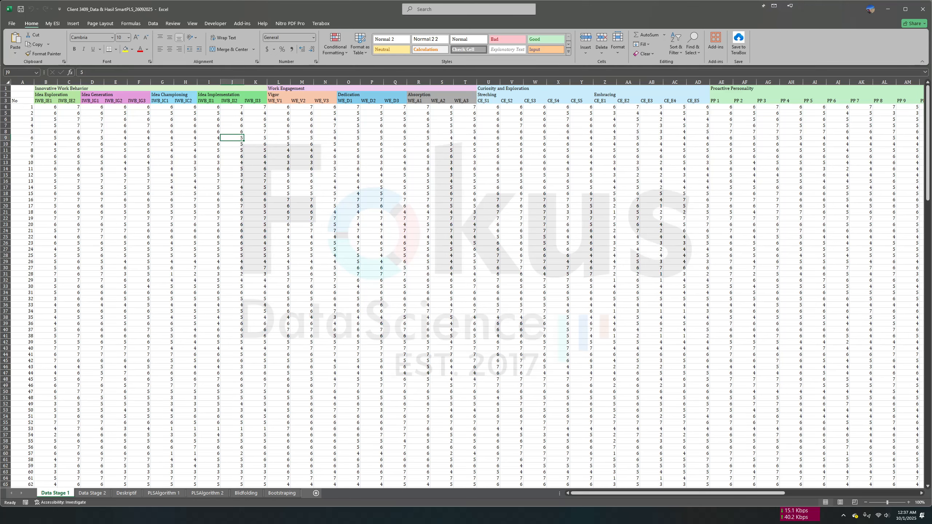
pyautogui.click(172, 516)
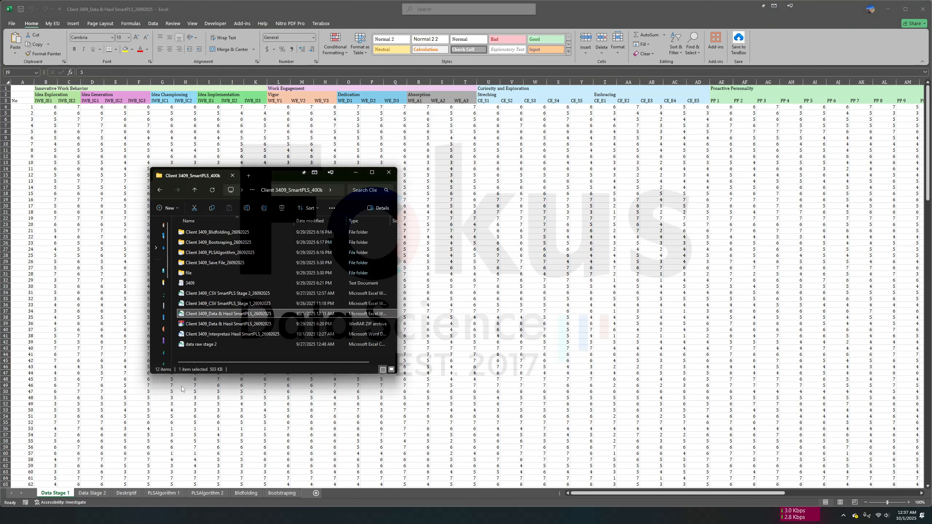
pyautogui.doubleClick(204, 313)
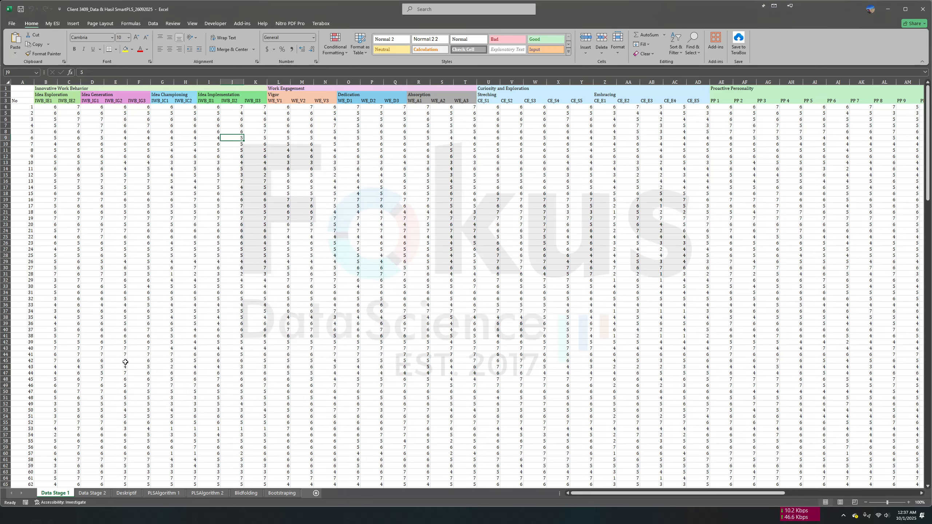
pyautogui.click(279, 200)
pyautogui.hscroll(5, 527, 228)
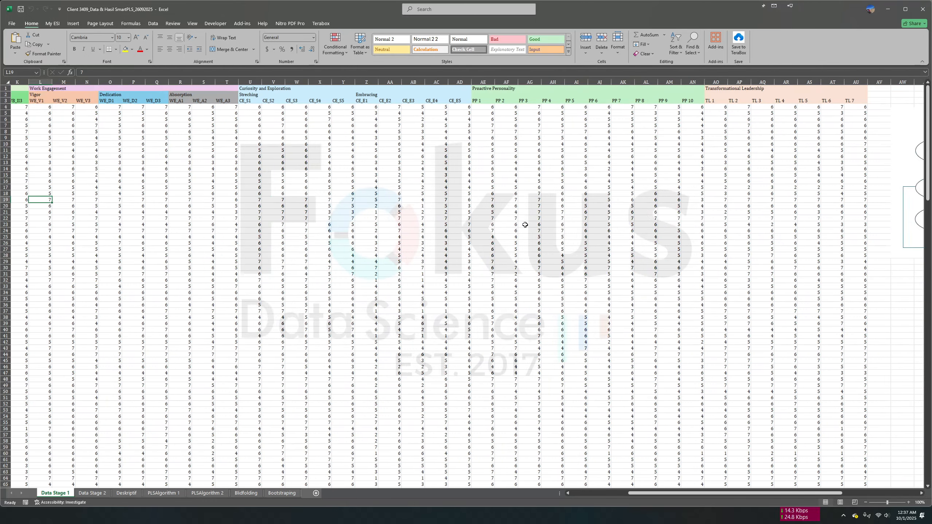
pyautogui.hscroll(-5, 525, 224)
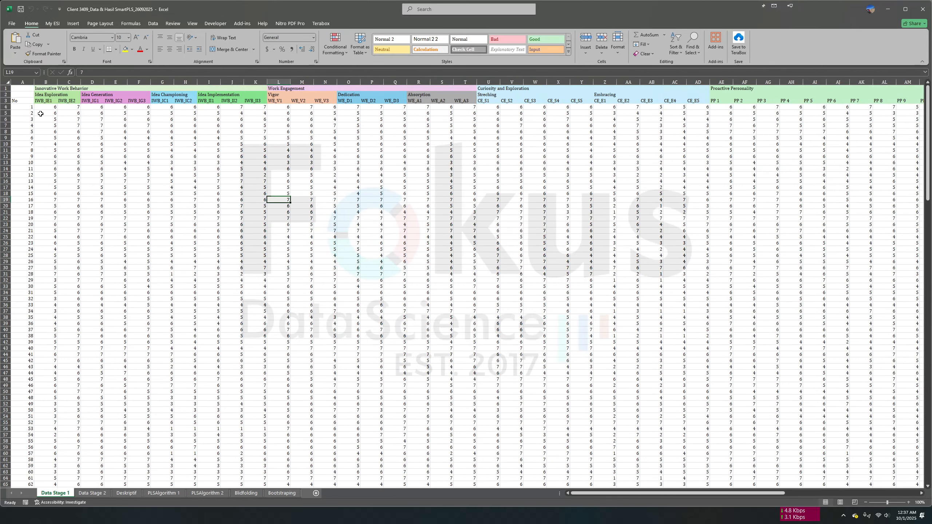
# Step: Copy the Data Stage 1 table from the No header in A3 through the TL 7 column, down to the last data row
pyautogui.click(29, 113)
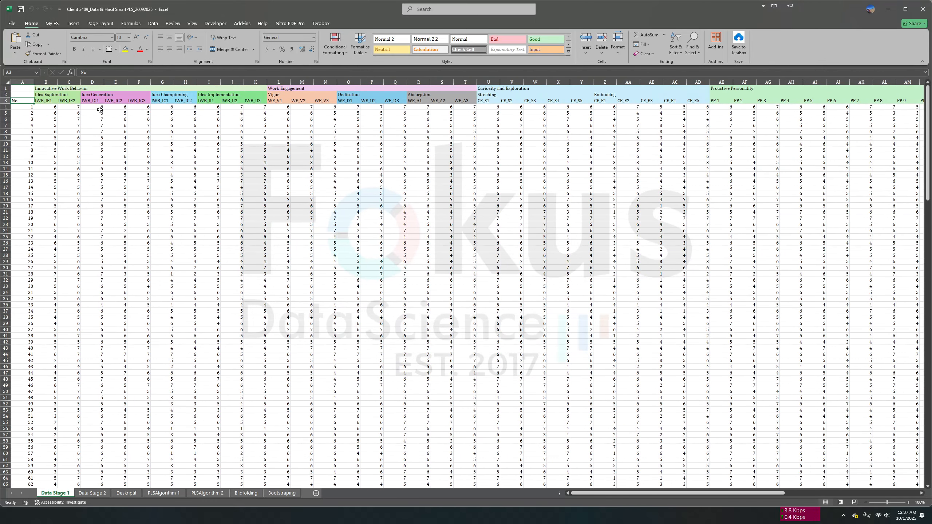
pyautogui.click(27, 102)
pyautogui.hscroll(5, 567, 158)
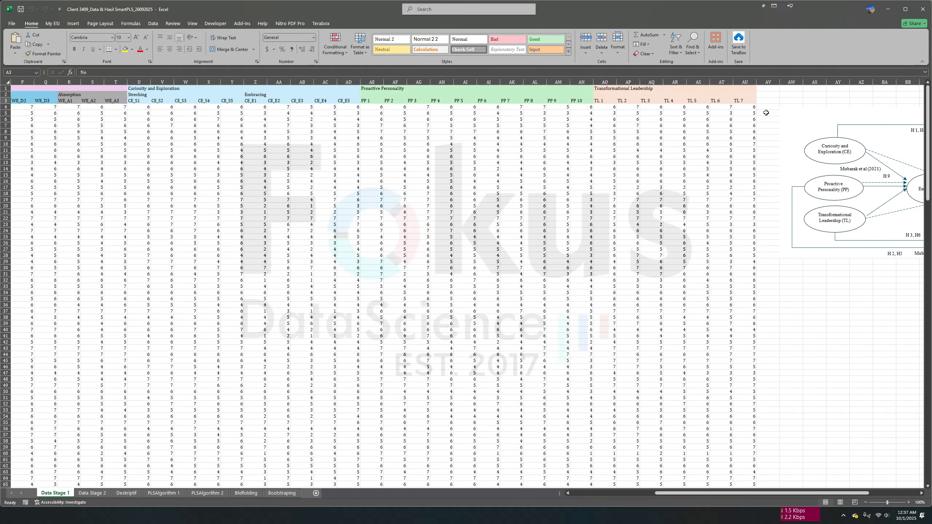
pyautogui.keyDown('shift'); pyautogui.click(751, 101); pyautogui.keyUp('shift')
pyautogui.hotkey('ctrl', 'shift', 'Down')
pyautogui.rightClick(618, 208)
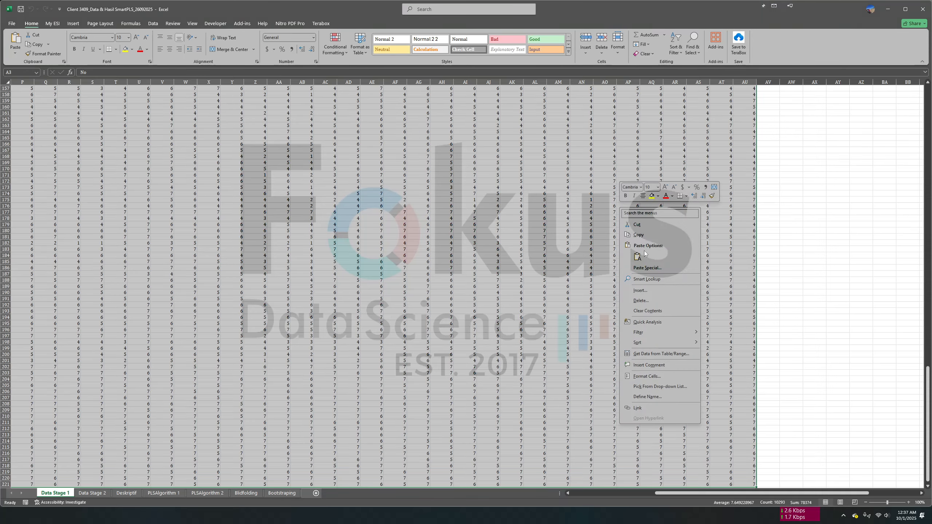
pyautogui.click(634, 234)
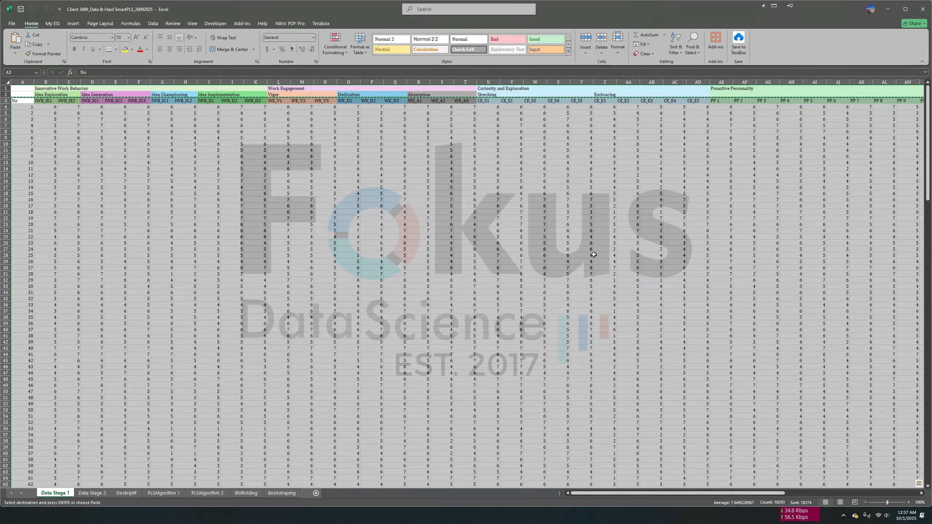
# Step: Create a blank workbook and paste the copied Stage 1 table starting at cell A1
pyautogui.click(11, 24)
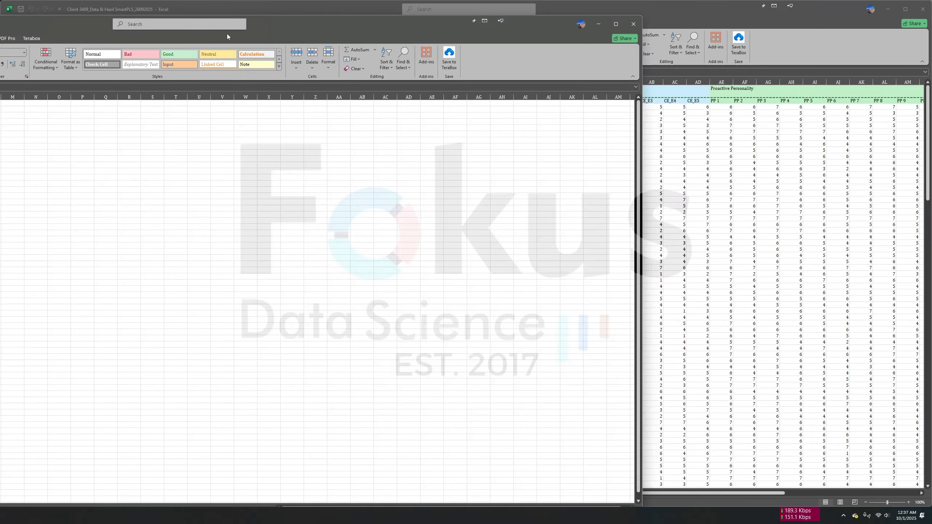
pyautogui.moveTo(271, 35); pyautogui.dragTo(575, 38)
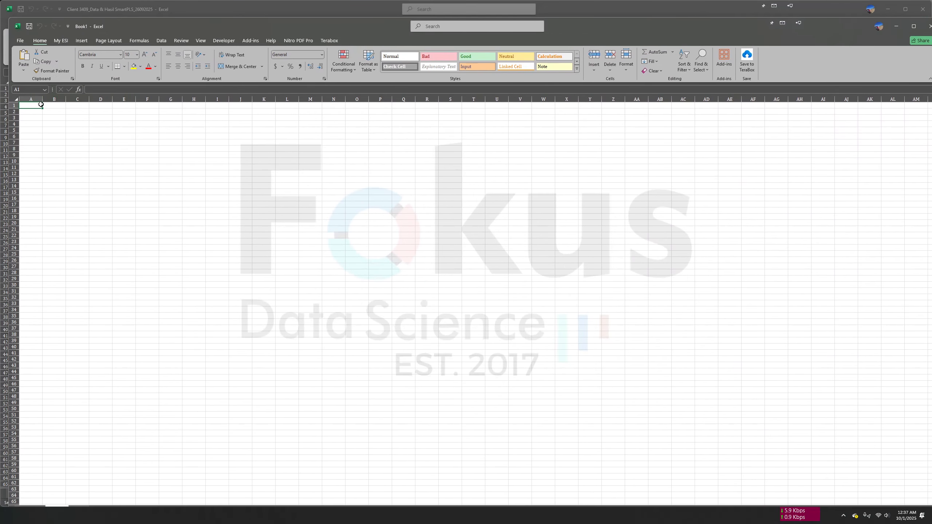
pyautogui.rightClick(41, 105)
pyautogui.click(70, 154)
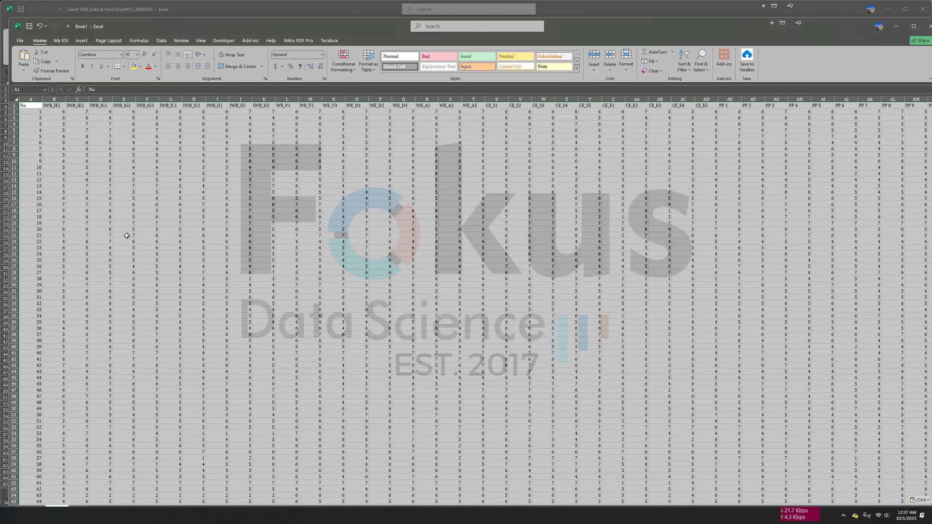
# Step: Begin saving the new workbook as a copy in the client's SmartPLS folder under the file name CSV STAGE 1
pyautogui.click(22, 41)
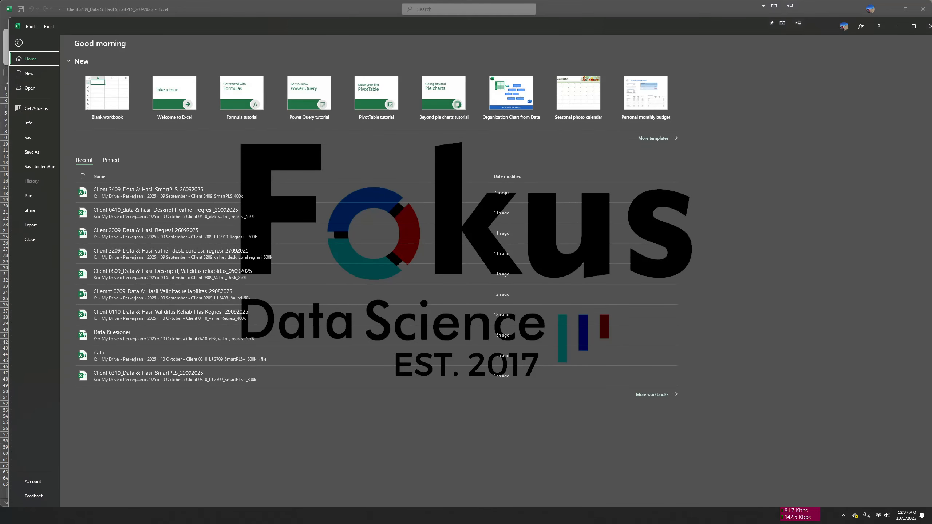
pyautogui.hotkey('alt', 'Tab')
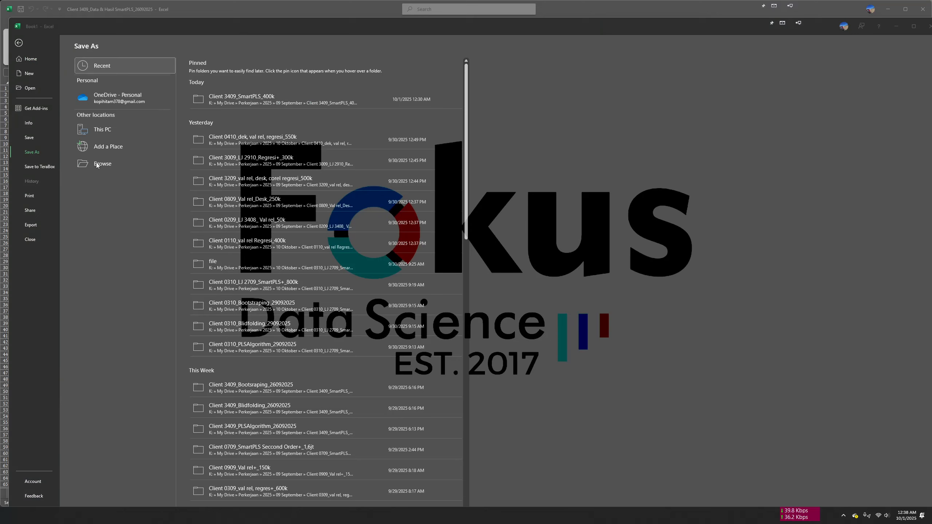
pyautogui.click(100, 166)
pyautogui.click(127, 169)
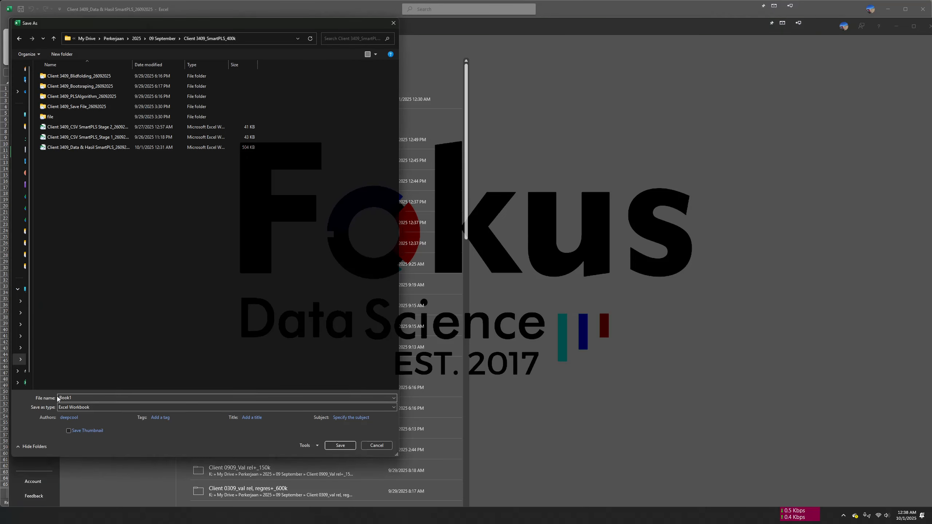
pyautogui.doubleClick(78, 400)
pyautogui.write('C')
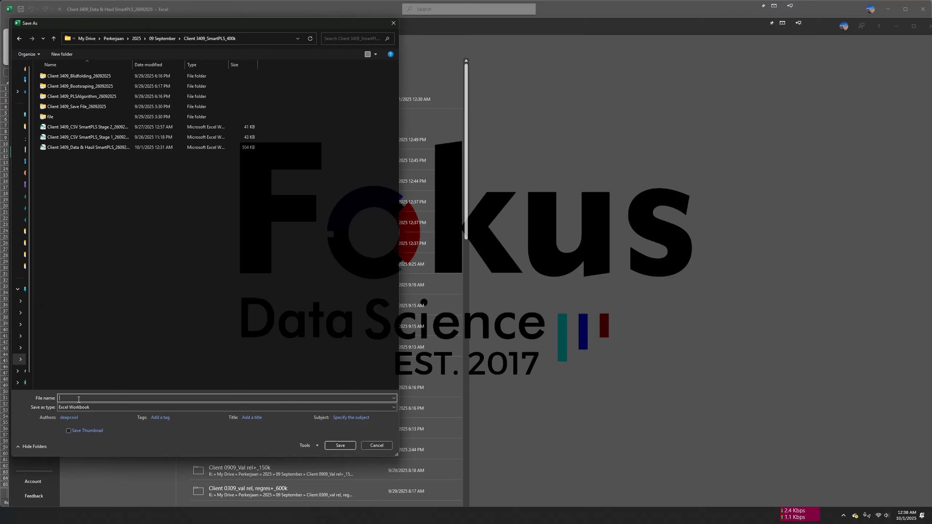
pyautogui.press('BackSpace')
pyautogui.write('C')
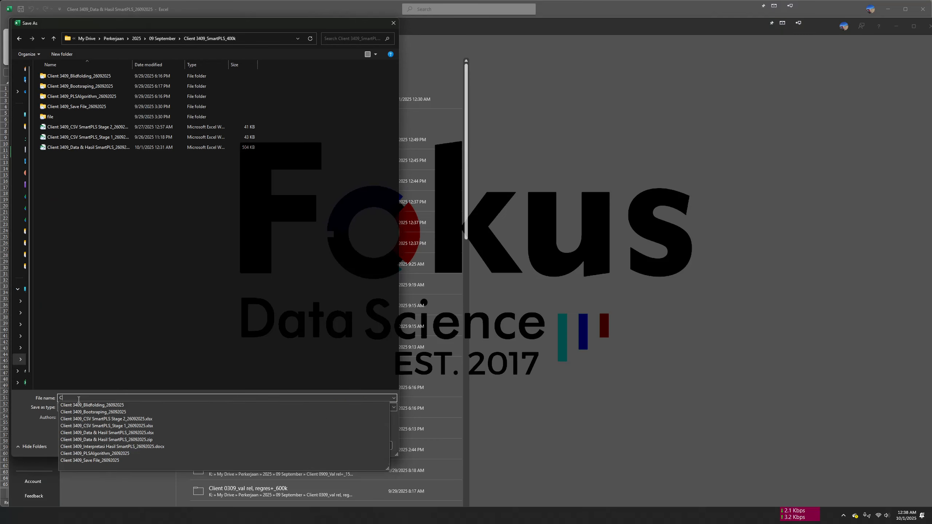
pyautogui.write('SV STAGE 1')
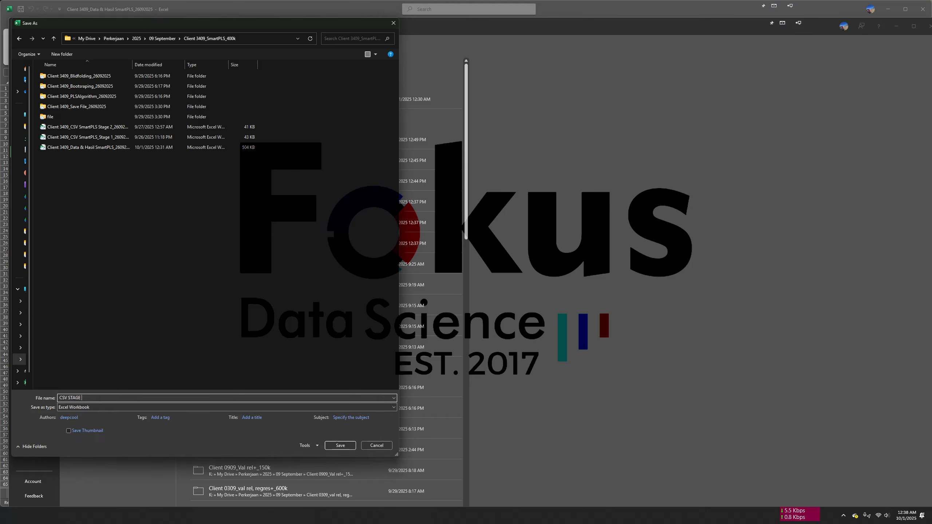
# Step: Set the file type of the saved copy to CSV UTF-8 (Comma delimited)
pyautogui.click(79, 407)
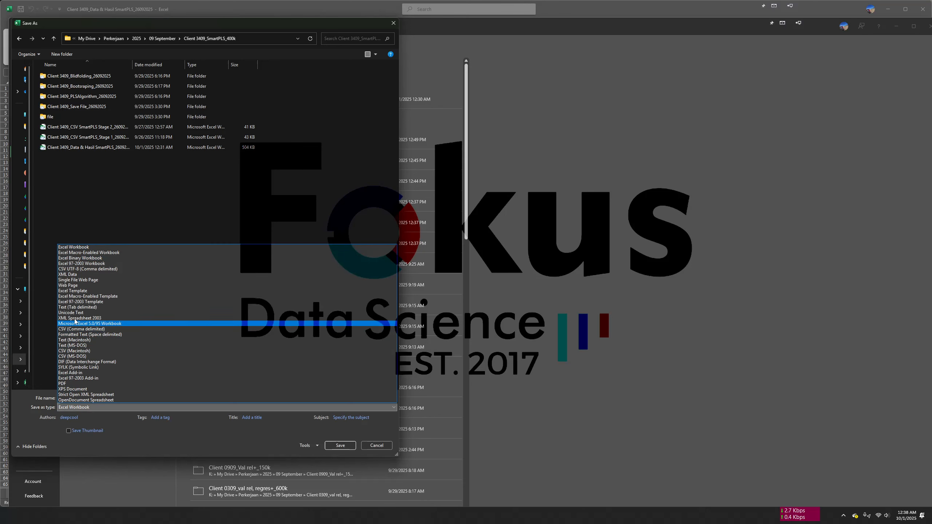
pyautogui.click(74, 270)
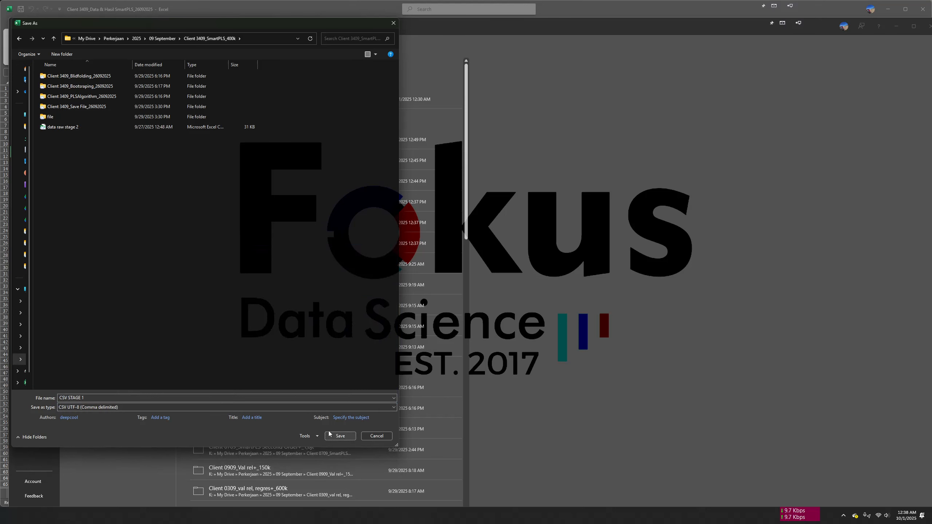
pyautogui.click(153, 407)
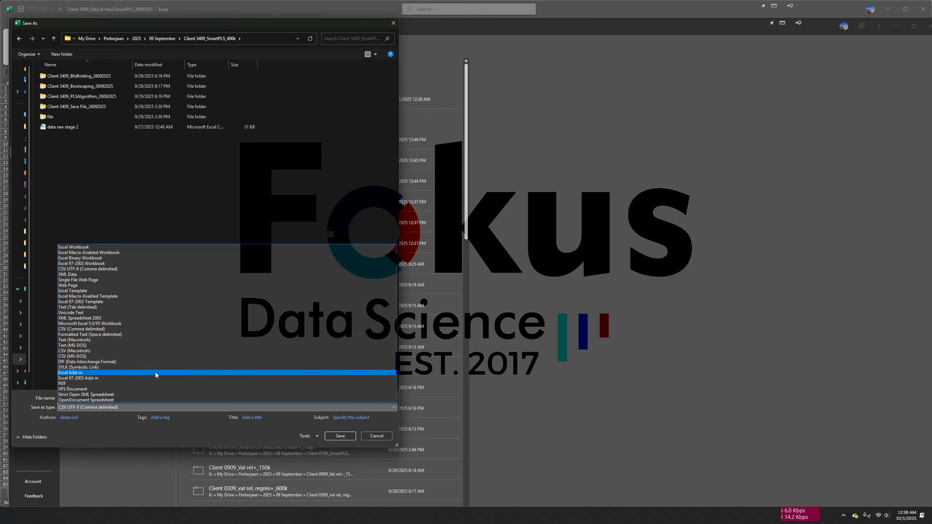
pyautogui.click(131, 274)
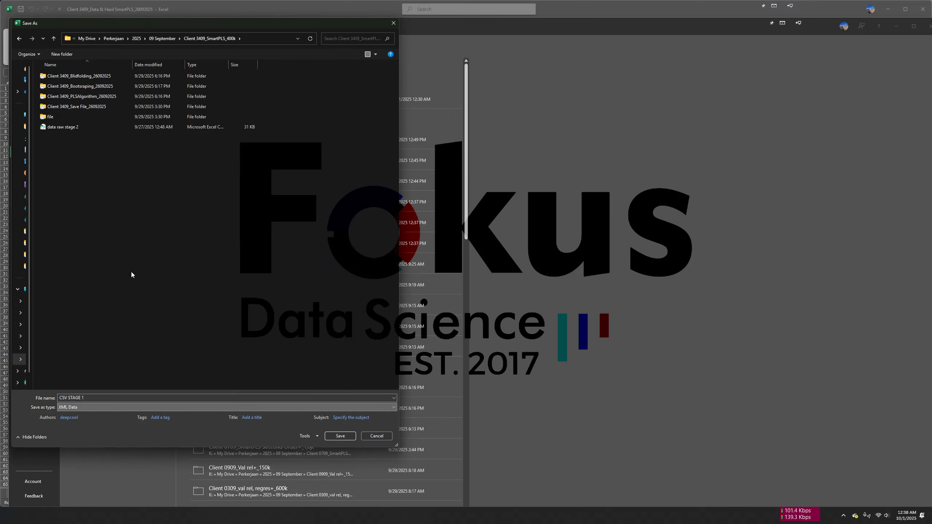
pyautogui.click(214, 406)
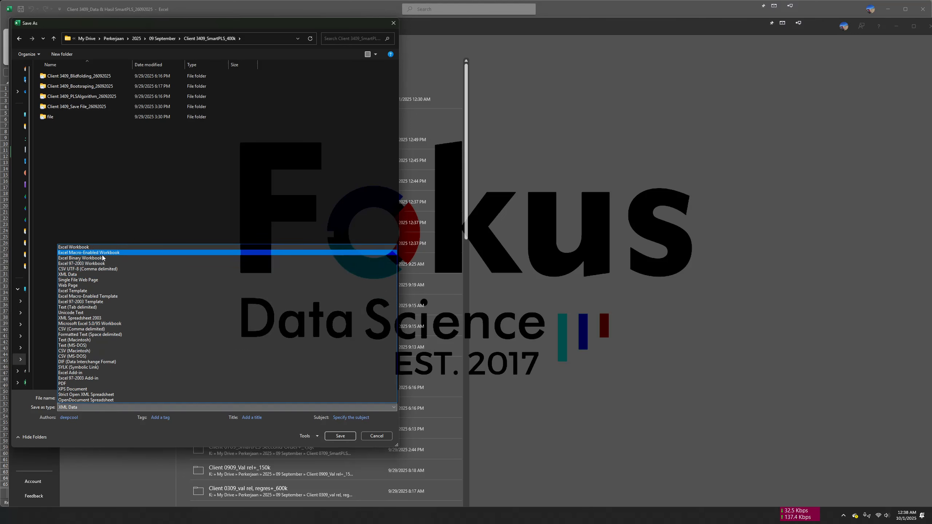
pyautogui.click(99, 269)
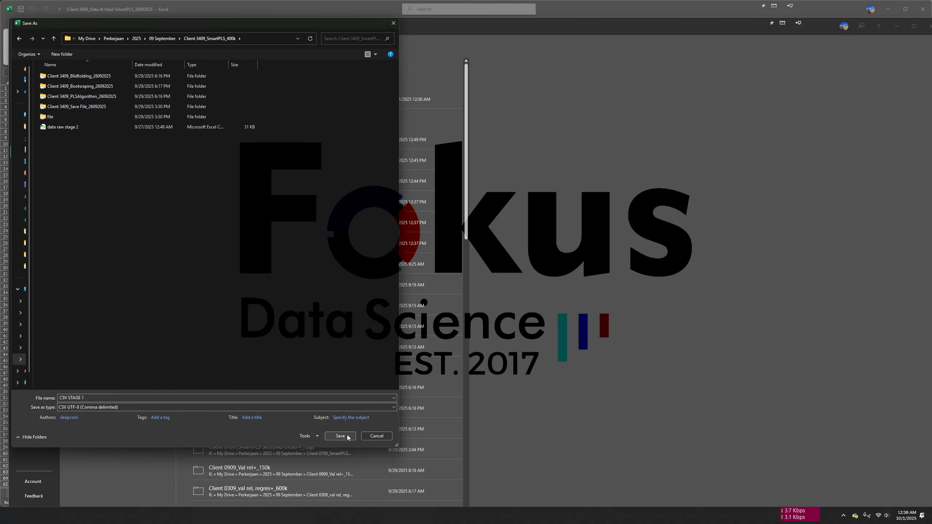
# Step: Cancel saving the CSV copy and close the new workbook without keeping its changes
pyautogui.click(389, 439)
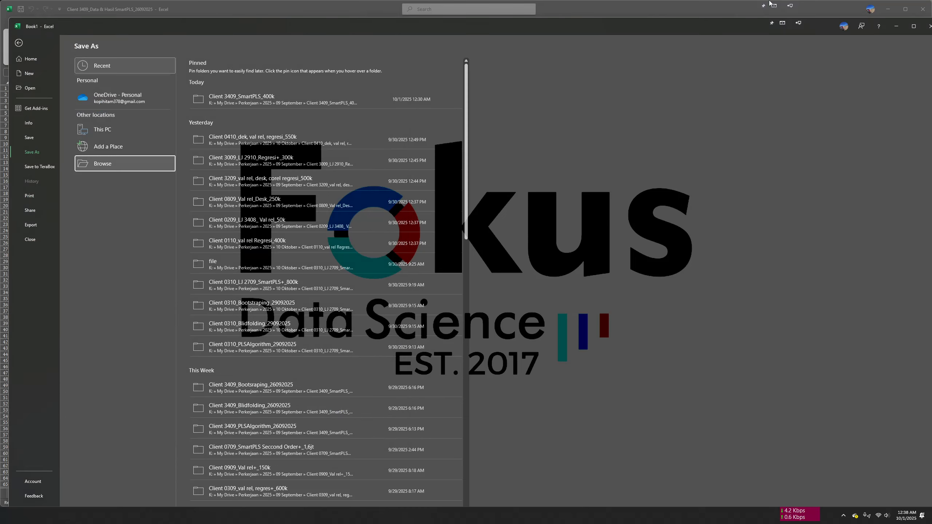
pyautogui.click(930, 26)
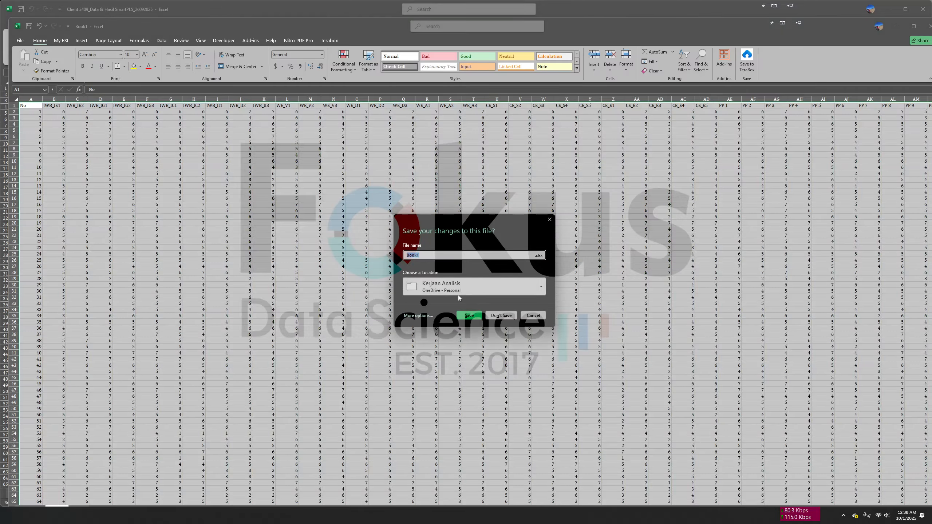
pyautogui.click(501, 315)
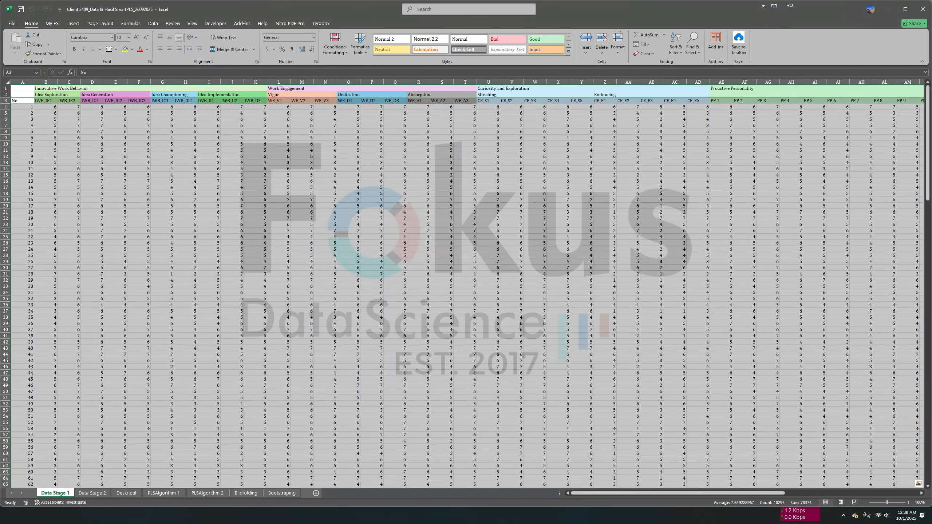
# Step: Find the existing SmartPLS Stage 1 CSV file in the client's project folder
pyautogui.hotkey('alt', 'Tab')
pyautogui.click(238, 304)
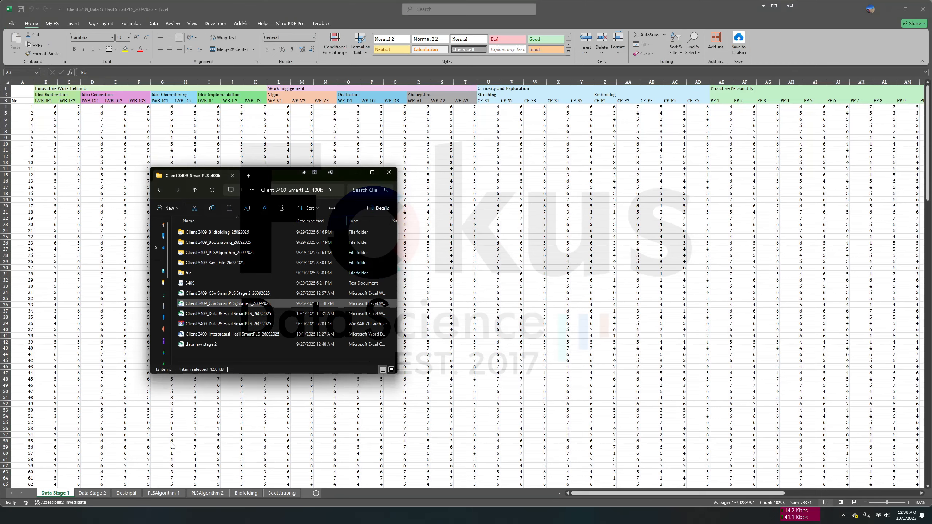
pyautogui.hotkey('alt', 'Tab')
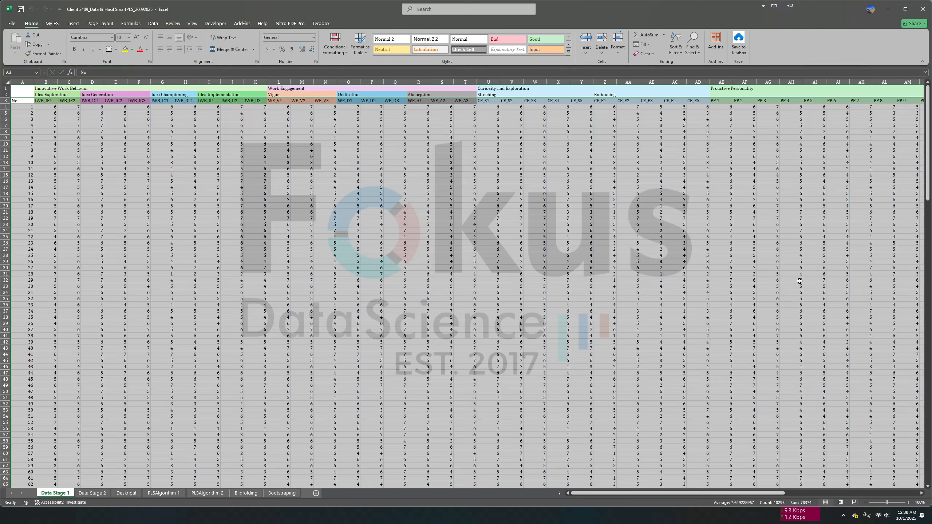
# Step: Switch to SmartPLS 4 and create a new project named "Smartpls seccond order"
pyautogui.hotkey('alt', 'Tab')
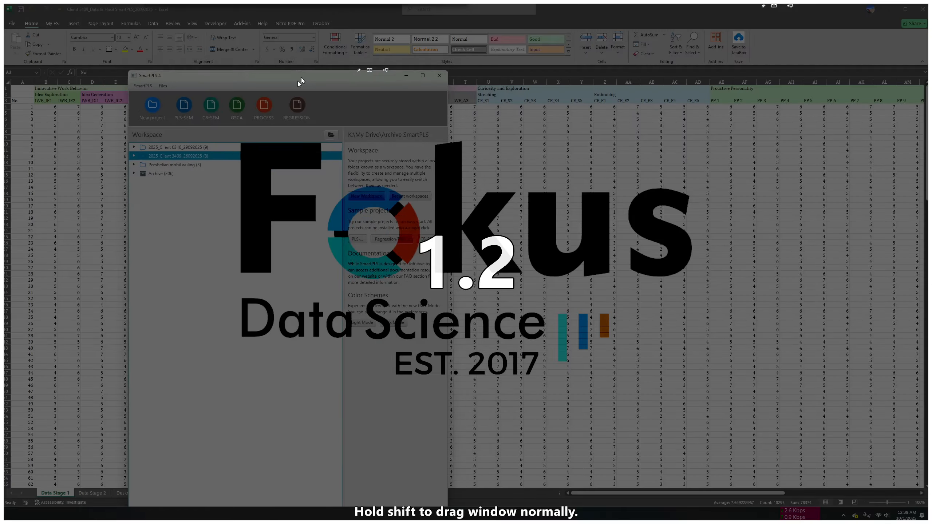
pyautogui.moveTo(302, 77); pyautogui.dragTo(112, 144)
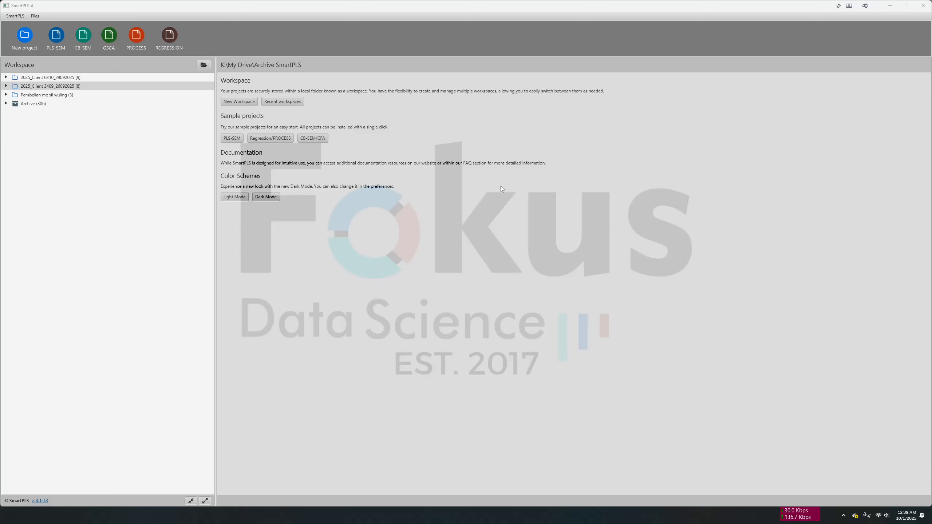
pyautogui.click(16, 39)
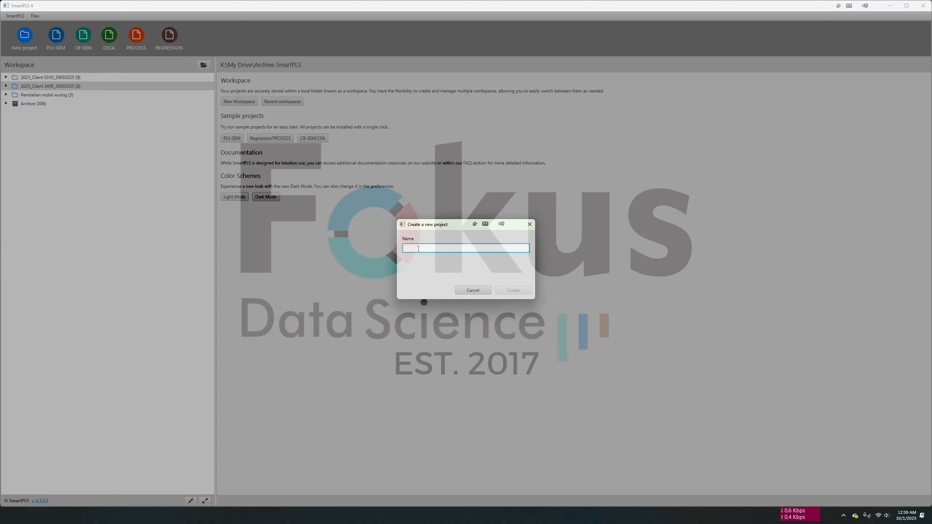
pyautogui.write('SmartP')
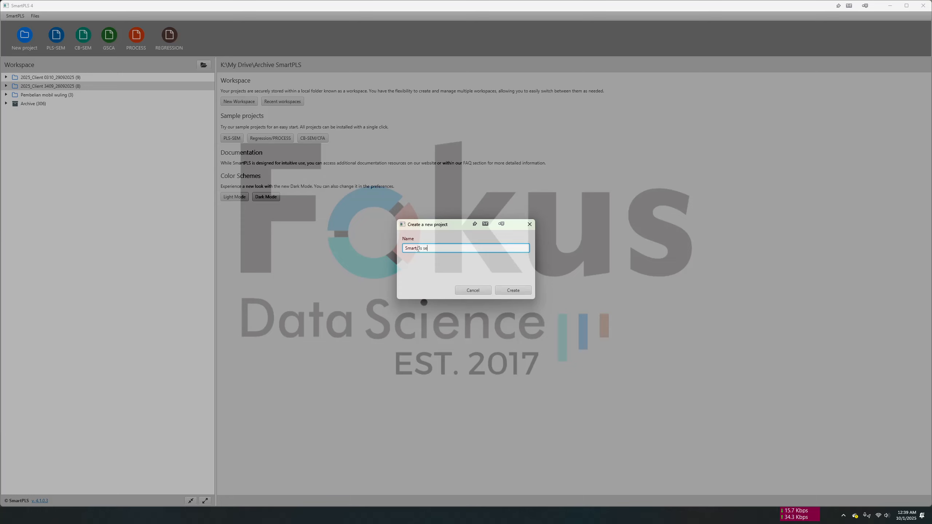
pyautogui.write('ls seccond order')
pyautogui.click(517, 292)
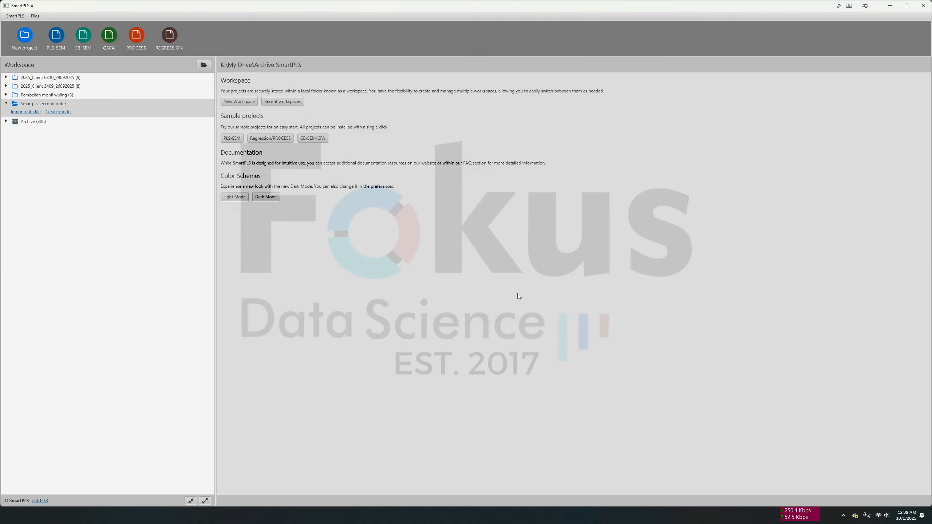
# Step: Import the client's SmartPLS Stage 1 CSV data file into the "Smartpls seccond order" project with all indicators included
pyautogui.click(34, 112)
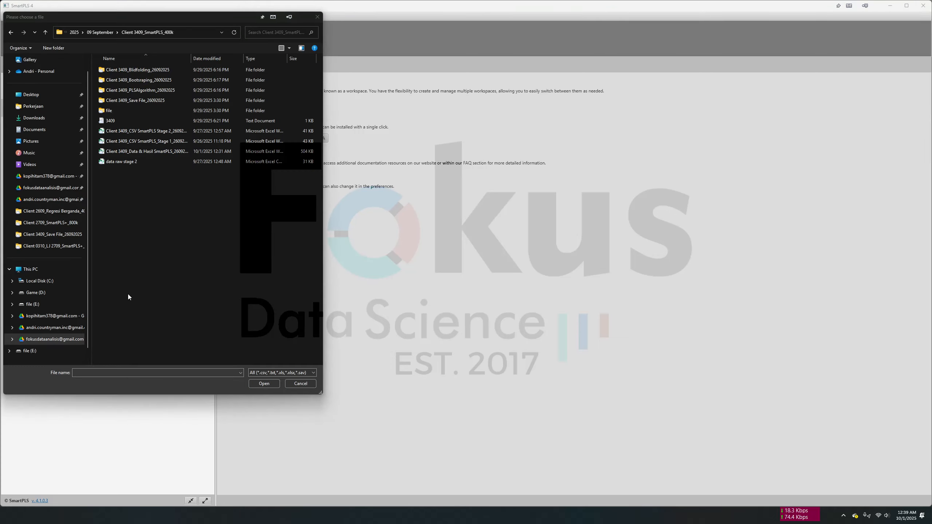
pyautogui.click(115, 141)
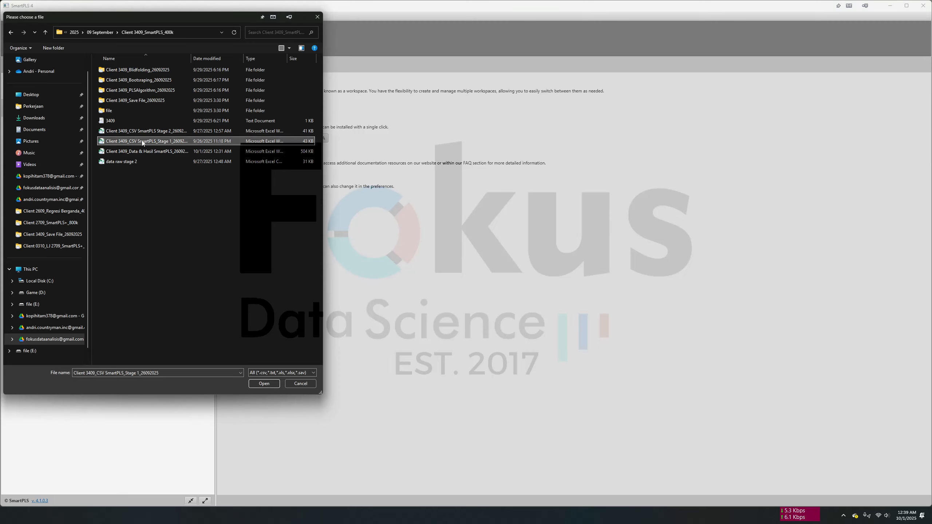
pyautogui.click(271, 383)
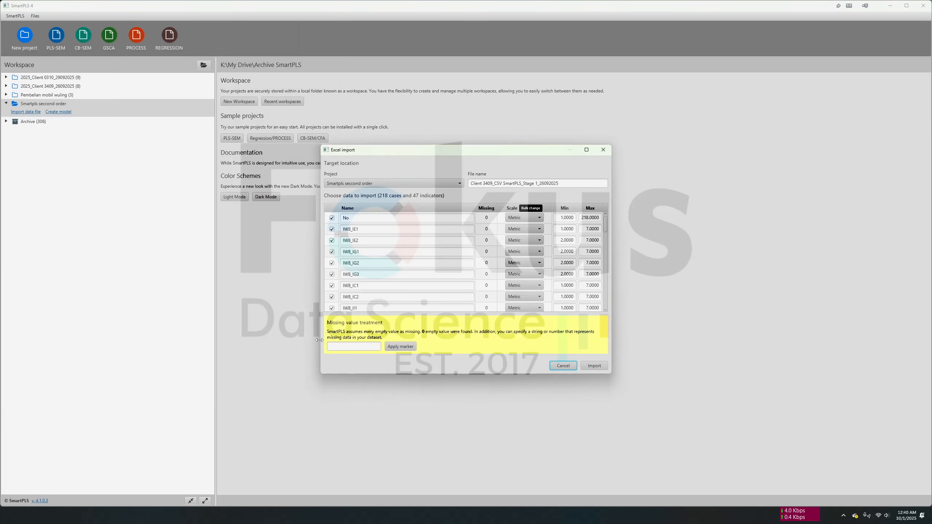
pyautogui.click(595, 366)
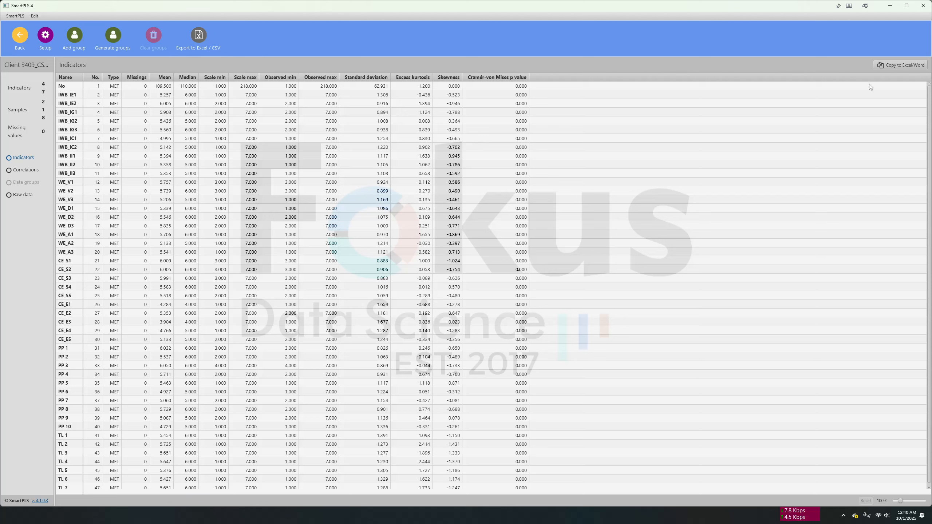
# Step: Copy the indicator statistics table and paste it into a new sheet after Data Stage 1 in the client's Excel workbook
pyautogui.click(889, 66)
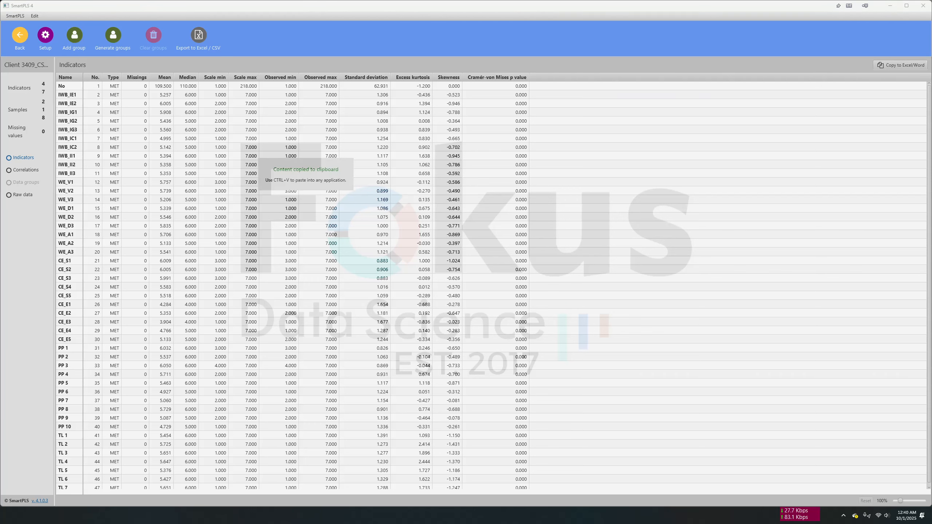
pyautogui.hotkey('alt', 'Tab')
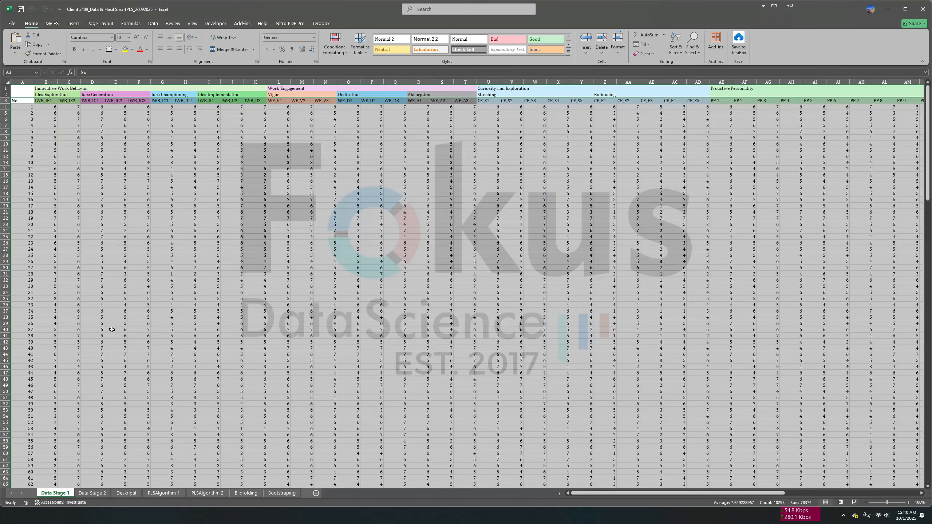
pyautogui.click(312, 493)
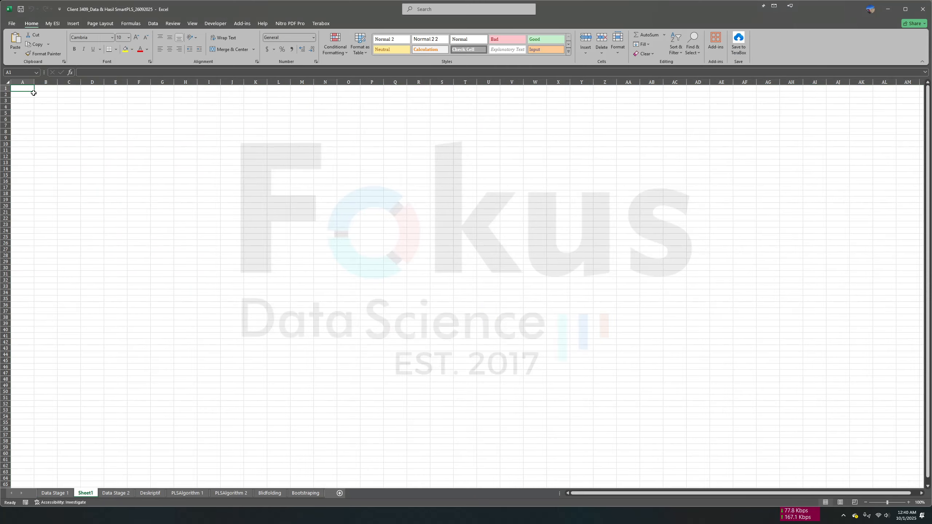
pyautogui.rightClick(30, 88)
pyautogui.click(56, 137)
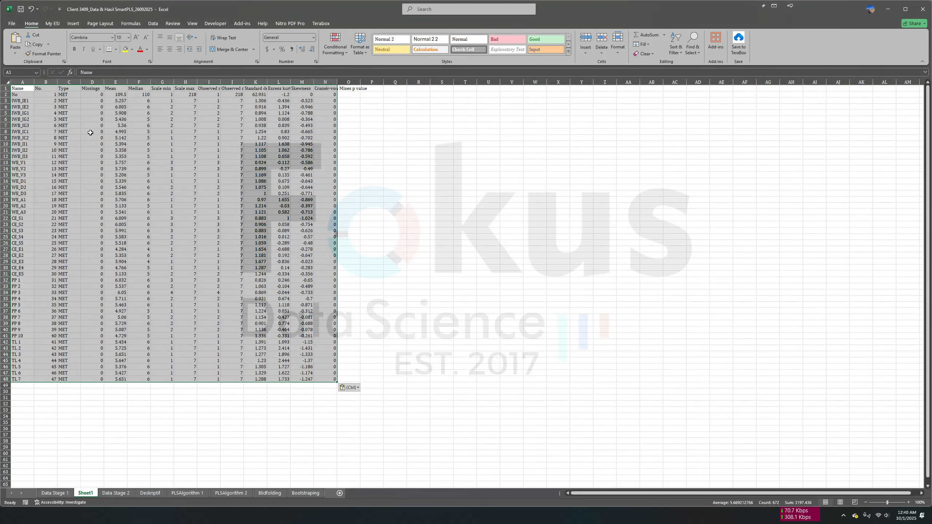
# Step: Compare the median-to-keterangan columns on the Deskriptif sheet with the pasted indicator statistics on Sheet1, and return to SmartPLS
pyautogui.click(150, 493)
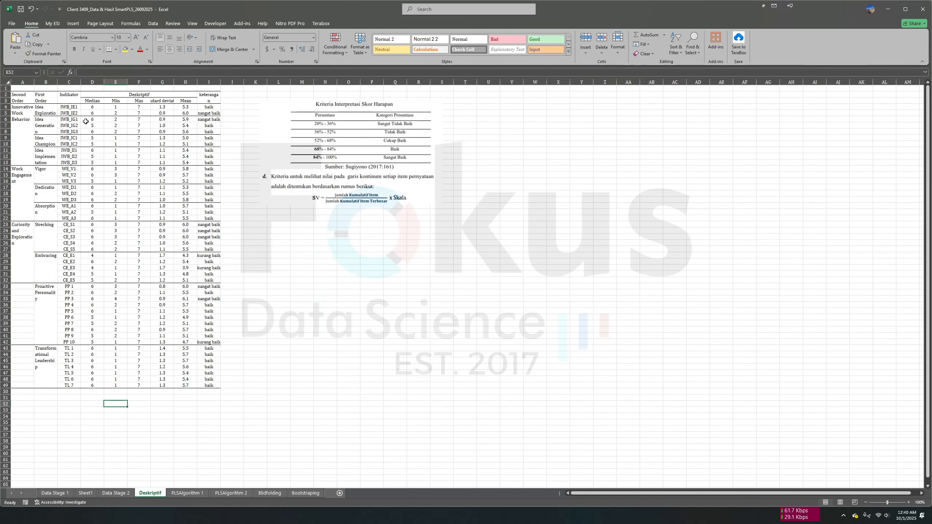
pyautogui.click(99, 82)
pyautogui.moveTo(99, 83); pyautogui.dragTo(231, 82)
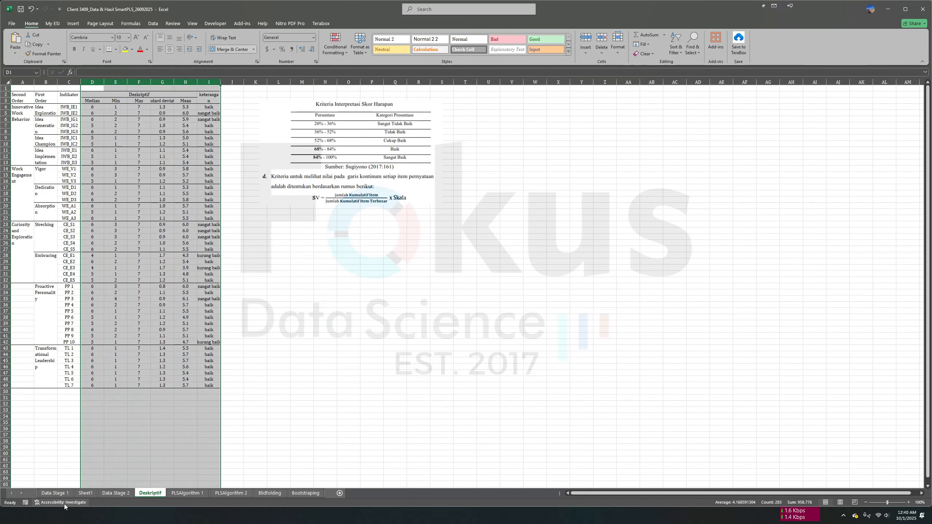
pyautogui.click(86, 493)
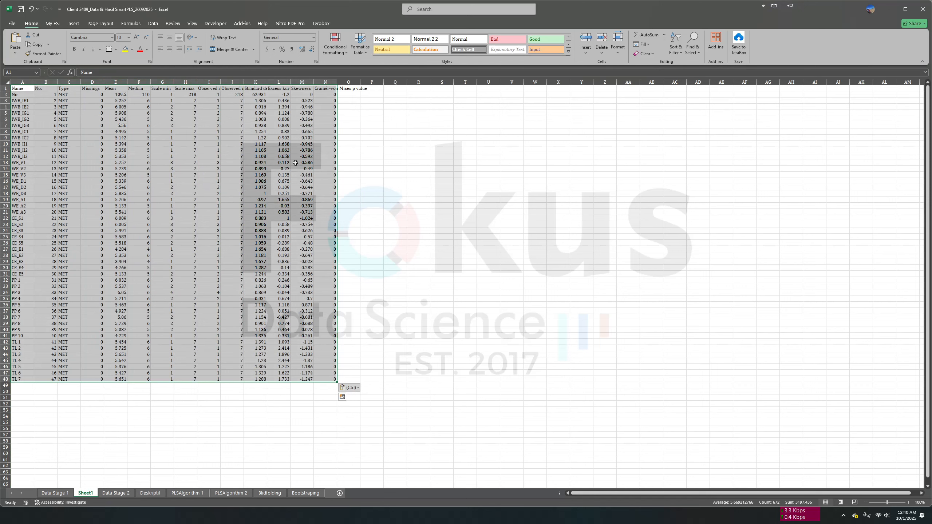
pyautogui.click(887, 12)
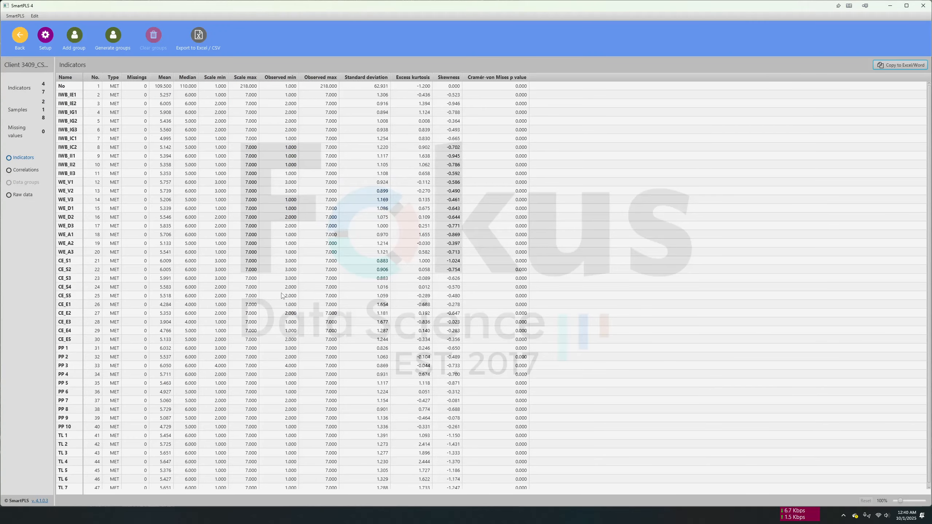
# Step: Leave the data view and create a PLS-SEM model named "PLS STAGE 1" in the "Smartpls seccond order" project
pyautogui.click(20, 36)
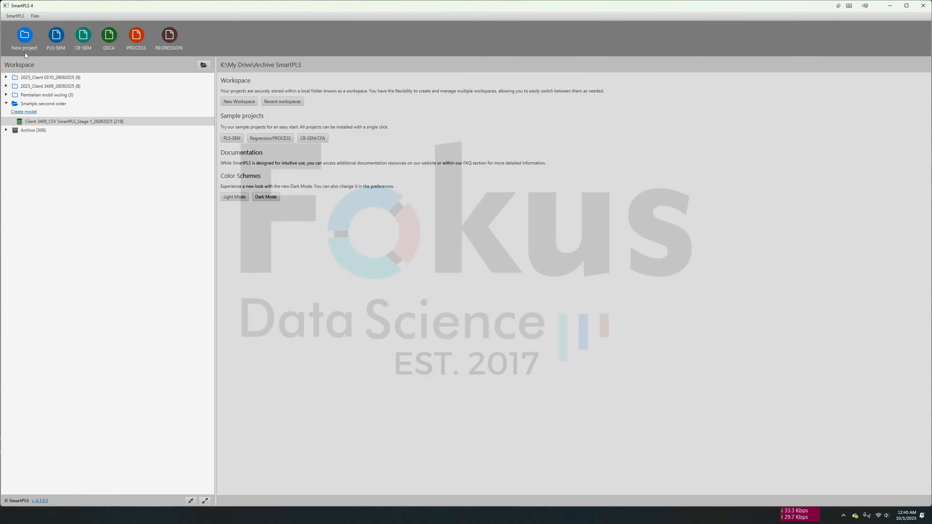
pyautogui.click(23, 113)
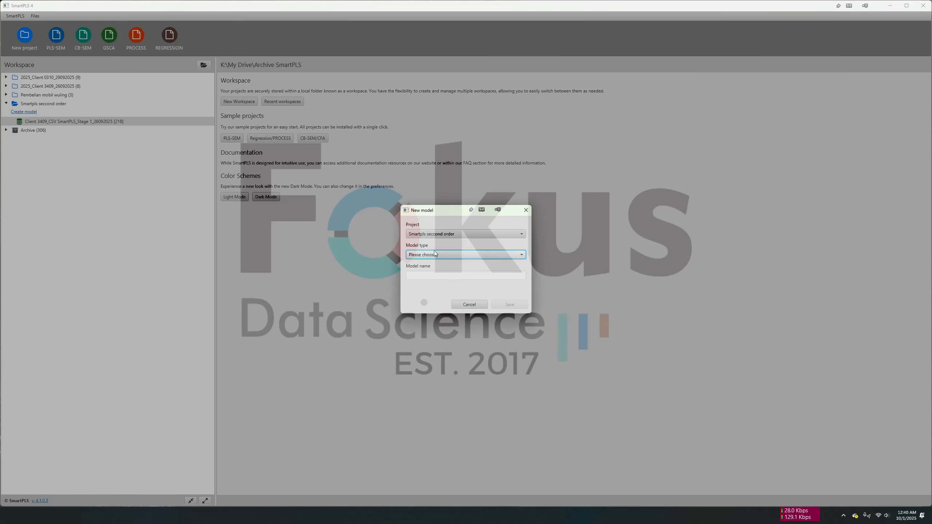
pyautogui.click(433, 253)
pyautogui.click(432, 263)
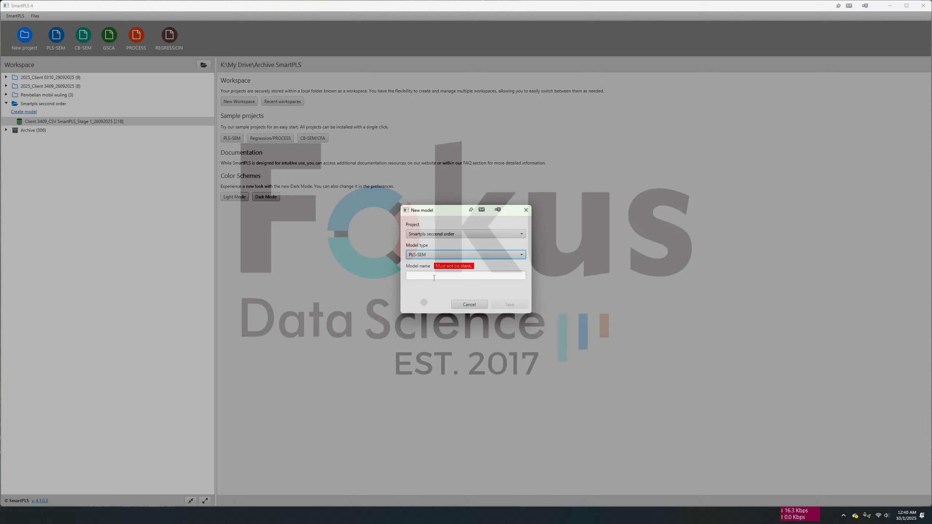
pyautogui.click(434, 276)
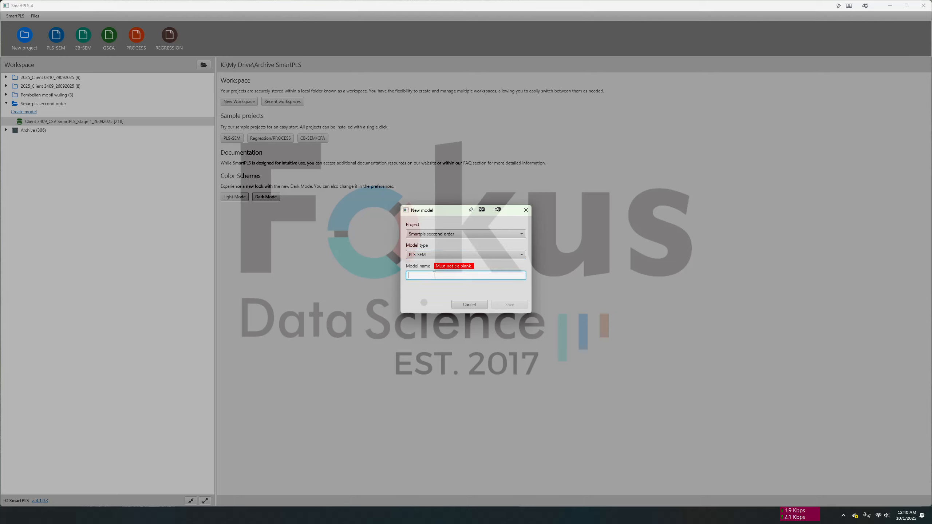
pyautogui.write('PLS STAGE 1')
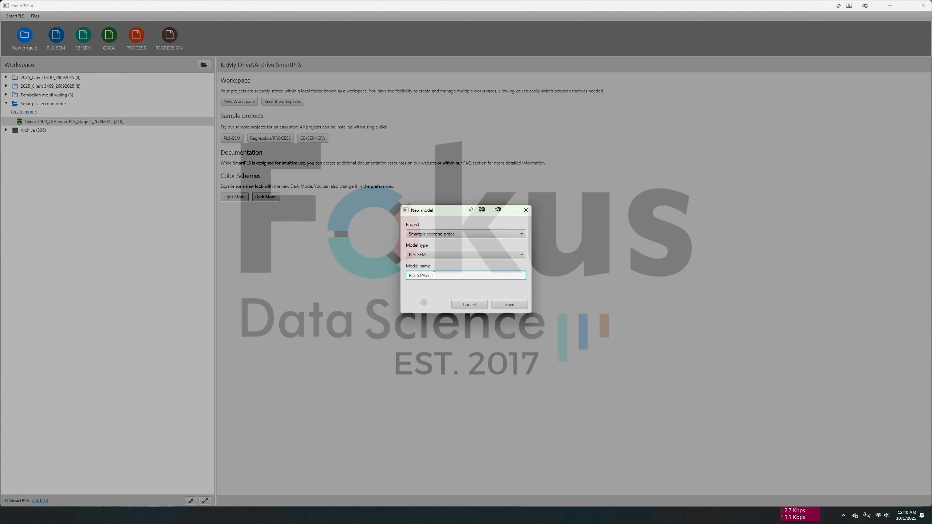
pyautogui.click(509, 304)
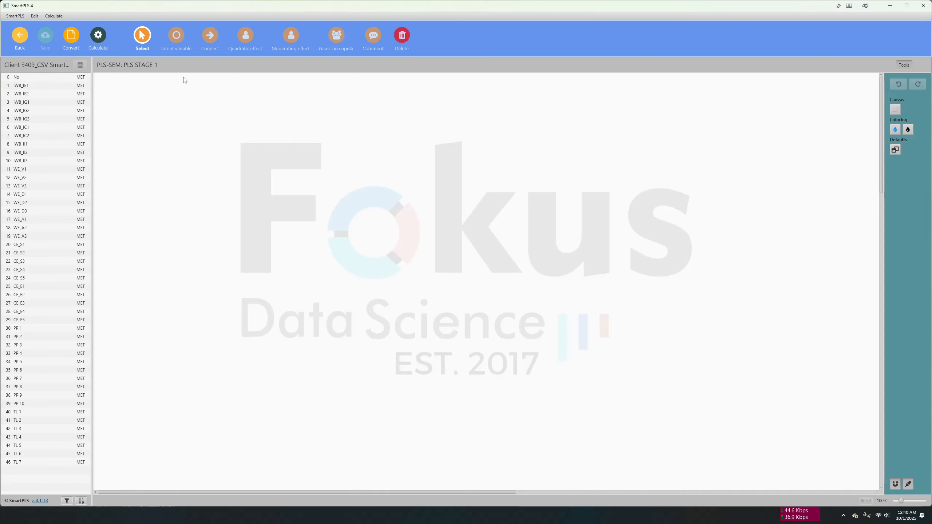
pyautogui.click(39, 86)
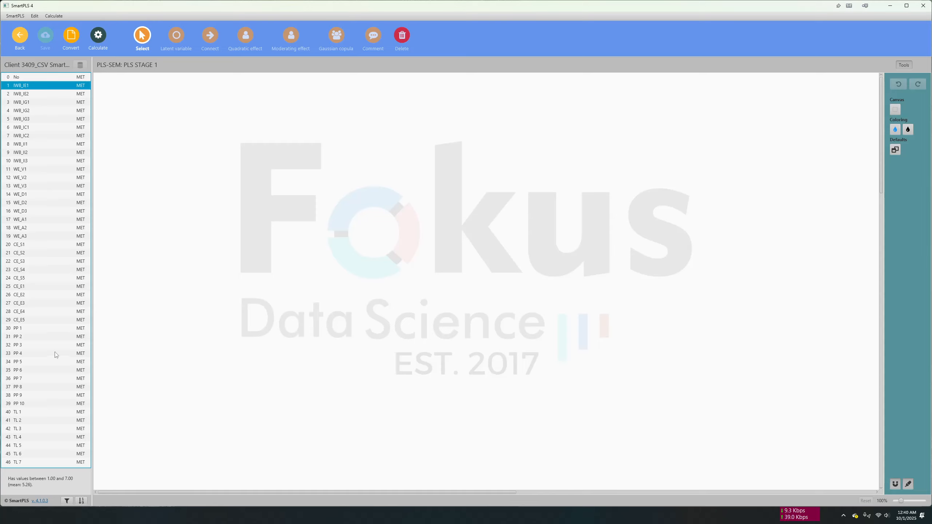
pyautogui.click(235, 237)
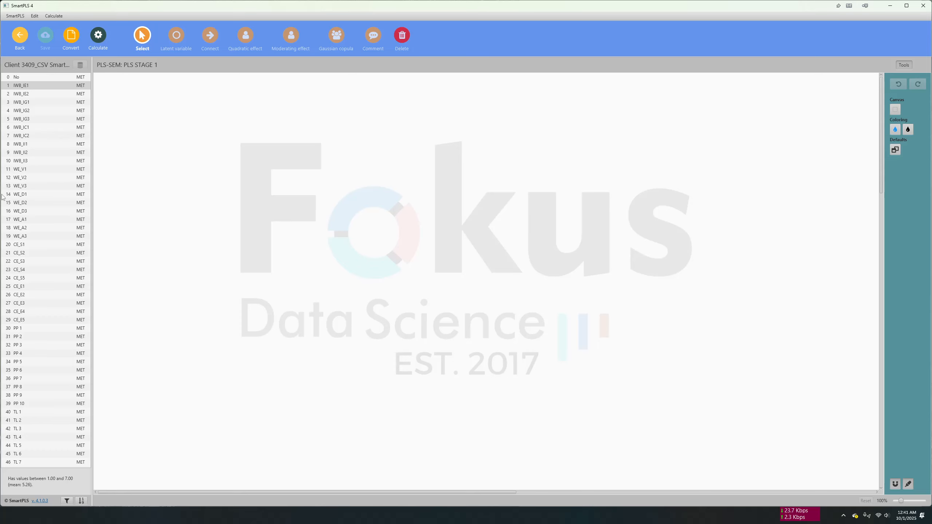
# Step: Restore the SmartPLS window to a smaller size and place it beside the open Word interpretation document
pyautogui.doubleClick(183, 5)
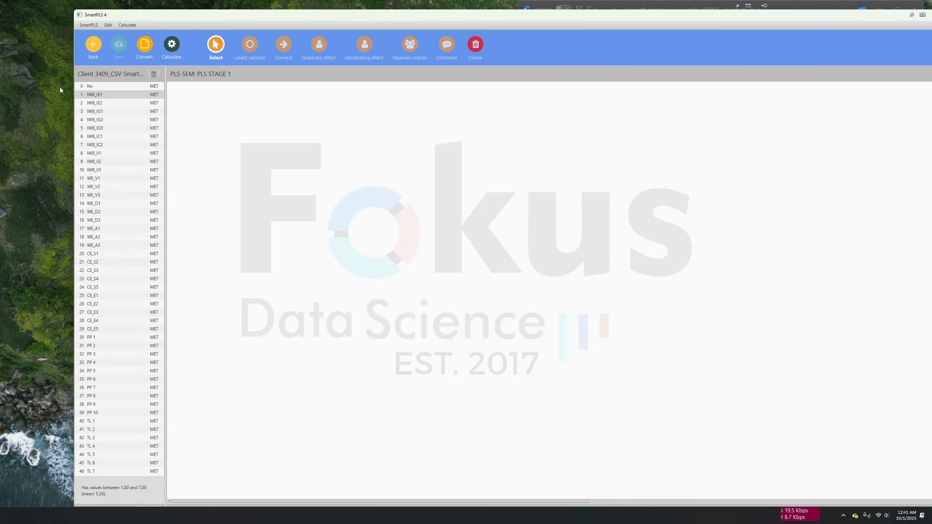
pyautogui.moveTo(655, 20); pyautogui.dragTo(585, 19)
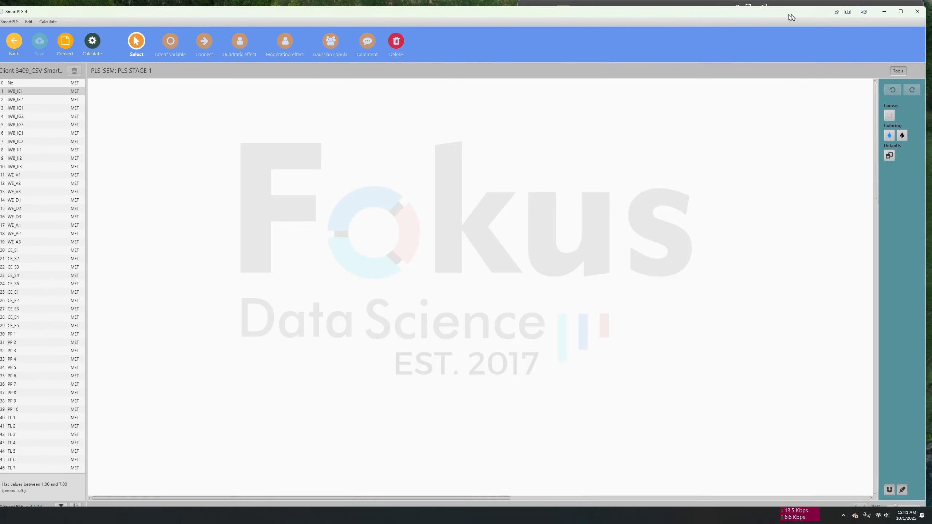
pyautogui.moveTo(789, 15); pyautogui.dragTo(750, 24)
pyautogui.moveTo(887, 50); pyautogui.dragTo(507, 49)
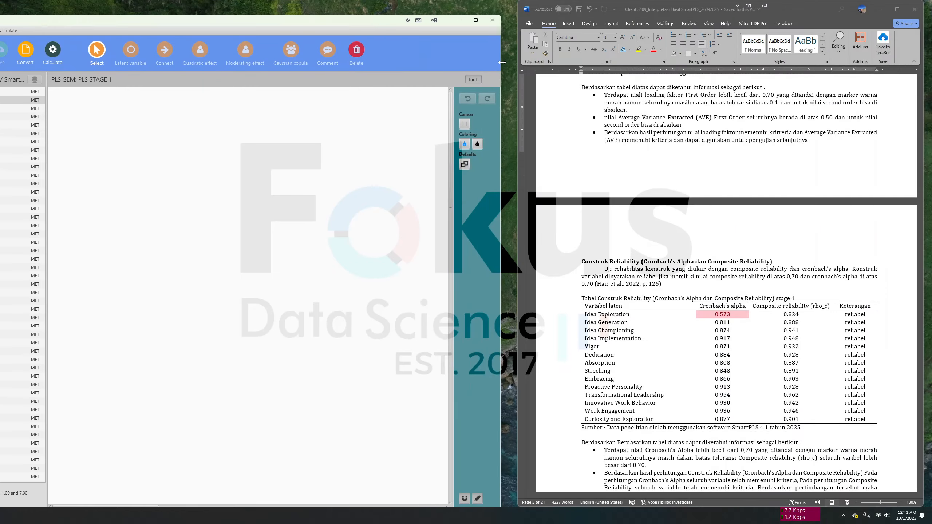
pyautogui.moveTo(374, 24); pyautogui.dragTo(420, 12)
# Step: Examine the Word document's descriptive table for the dimensions and indicators that belong to Innovative Work Behavior
pyautogui.click(716, 238)
pyautogui.scroll(20, 788, 250)
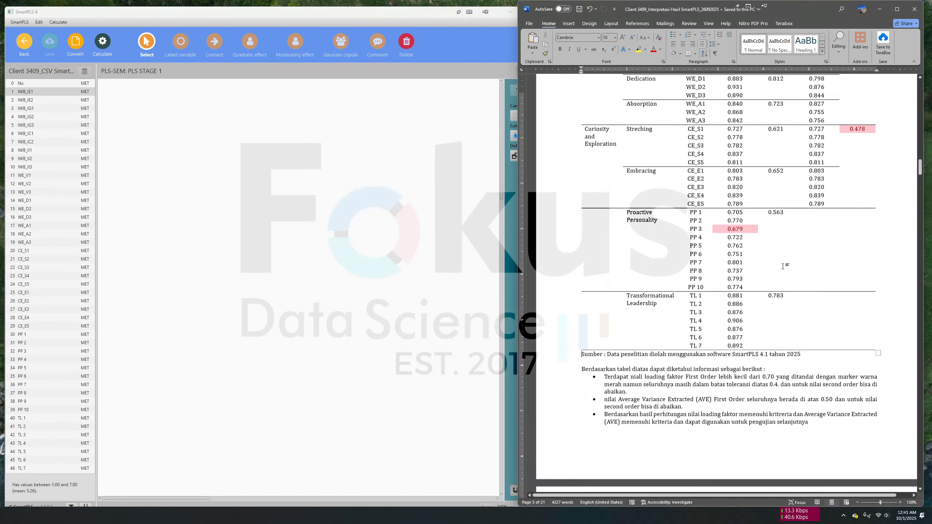
pyautogui.scroll(4, 787, 251)
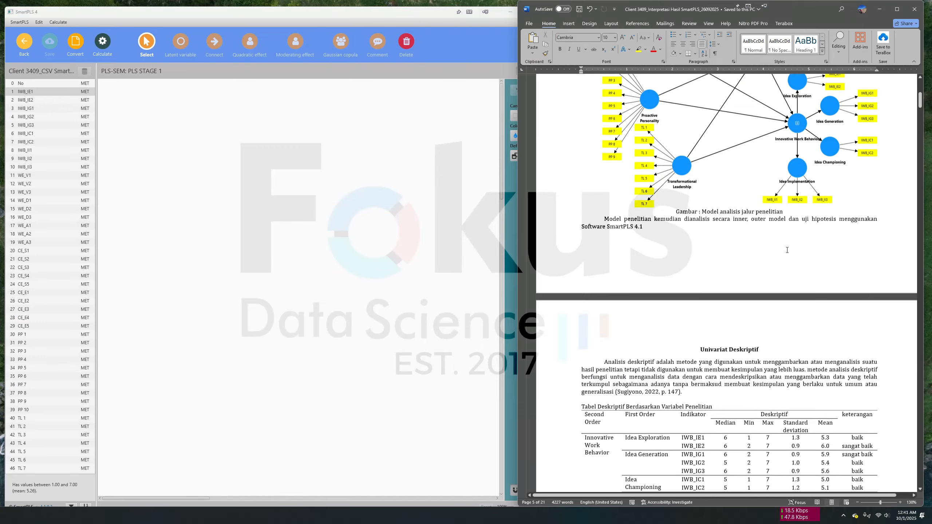
pyautogui.scroll(-7, 787, 250)
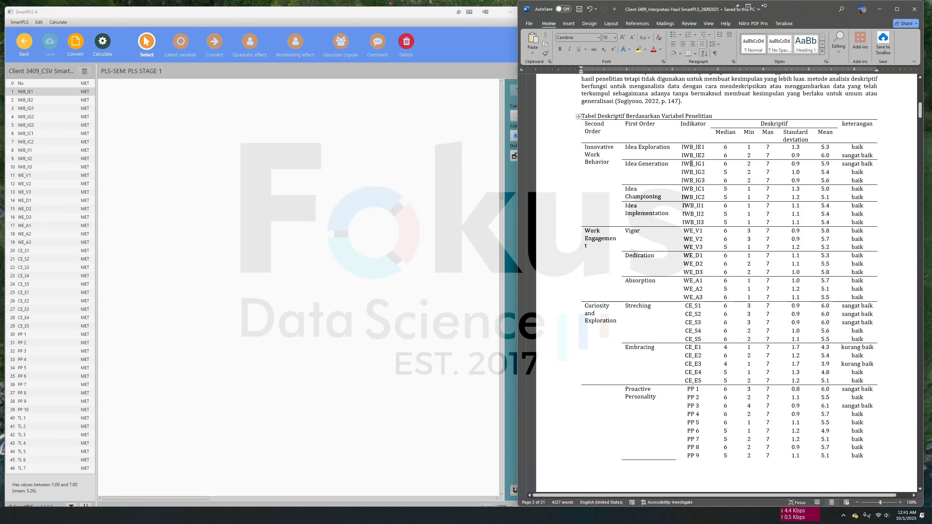
pyautogui.click(599, 152)
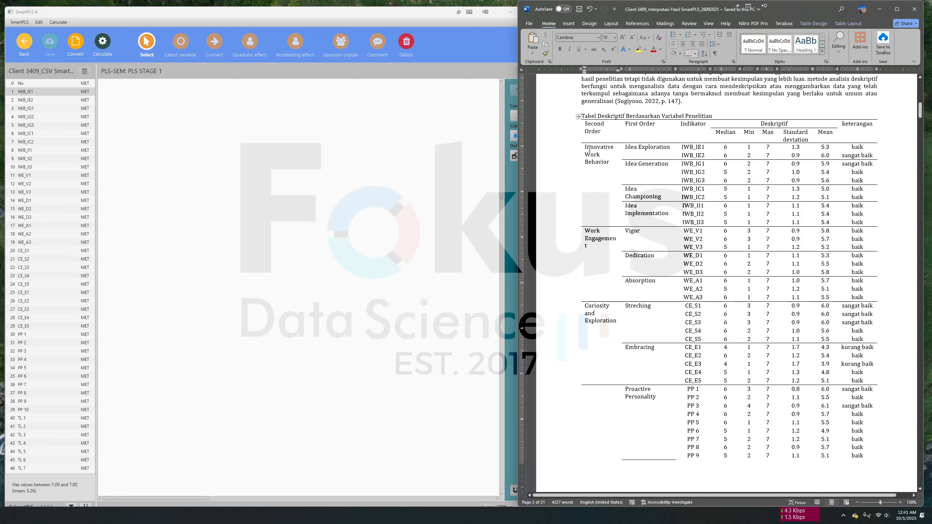
pyautogui.moveTo(589, 149); pyautogui.dragTo(696, 222)
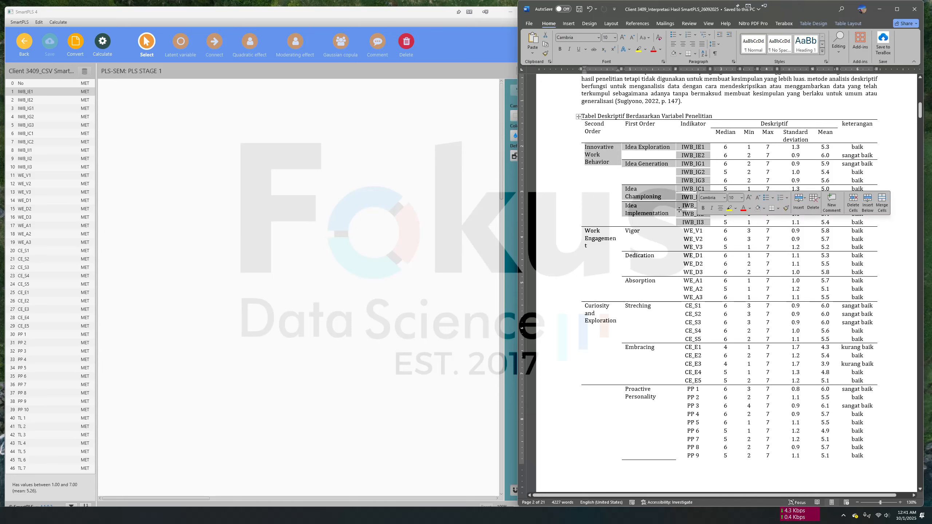
pyautogui.click(651, 168)
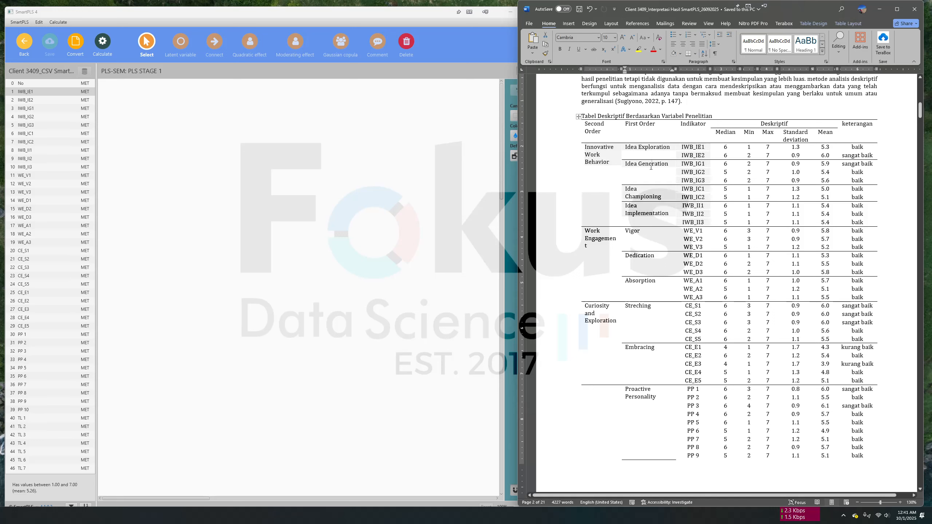
pyautogui.moveTo(684, 148); pyautogui.dragTo(692, 148)
pyautogui.click(690, 149)
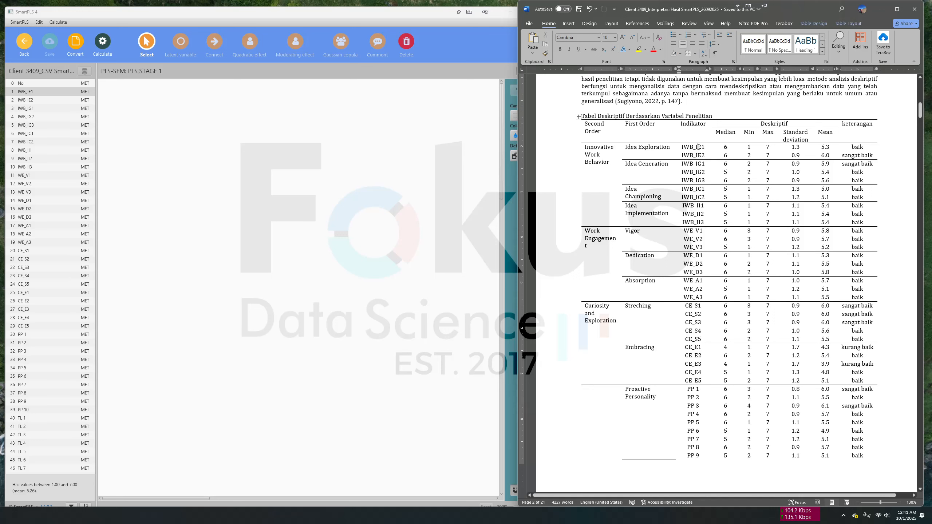
# Step: Add latent variables IWB_IE with indicators IWB_IE1 and IWB_IE2, and IWB_IG with IWB_IG1 to IWB_IG3 below it
pyautogui.keyDown('shift'); pyautogui.click(35, 101); pyautogui.keyUp('shift')
pyautogui.moveTo(161, 125); pyautogui.dragTo(160, 124)
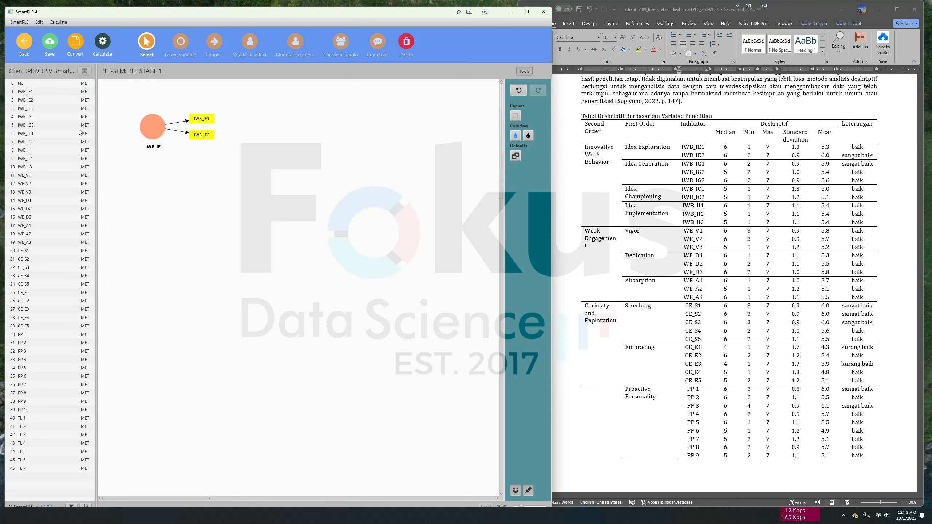
pyautogui.click(55, 107)
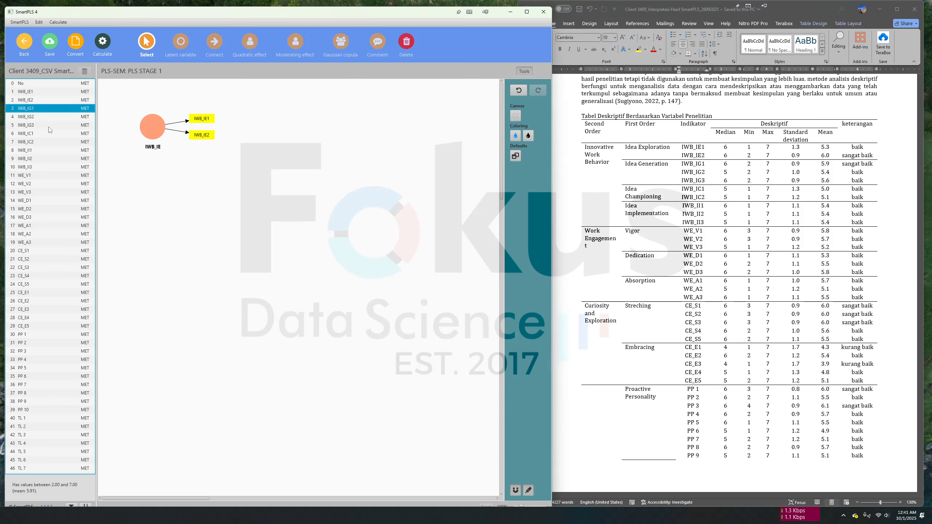
pyautogui.keyDown('shift'); pyautogui.click(50, 127); pyautogui.keyUp('shift')
pyautogui.moveTo(50, 127); pyautogui.dragTo(155, 174)
pyautogui.click(139, 246)
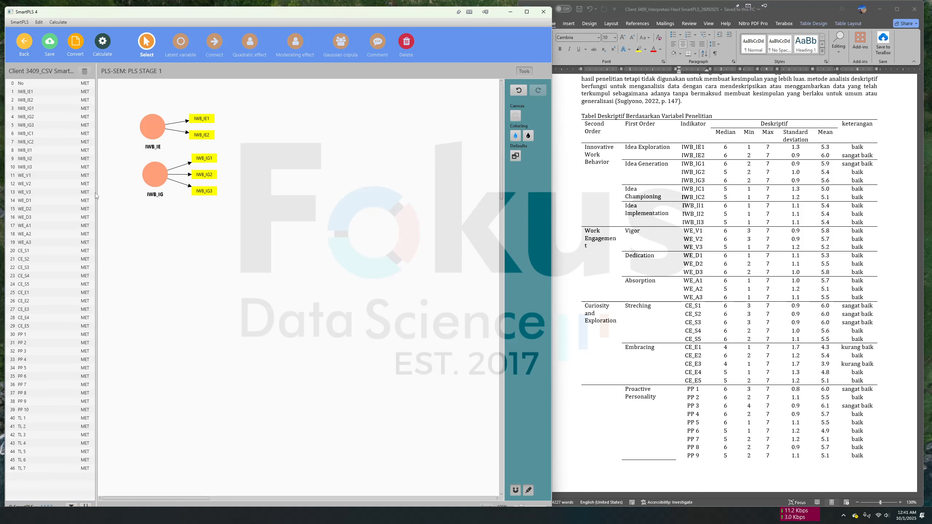
# Step: Add the latent variable IWB_IC with indicators IWB_IC1 and IWB_IC2 to the canvas below IWB_IG
pyautogui.click(51, 136)
pyautogui.keyDown('shift'); pyautogui.click(42, 144); pyautogui.keyUp('shift')
pyautogui.moveTo(42, 144); pyautogui.dragTo(161, 220)
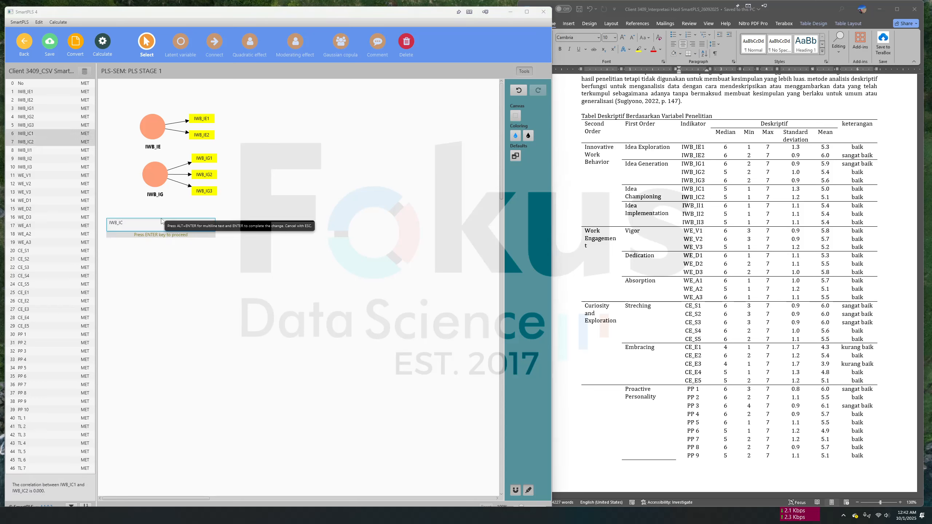
pyautogui.press('Return')
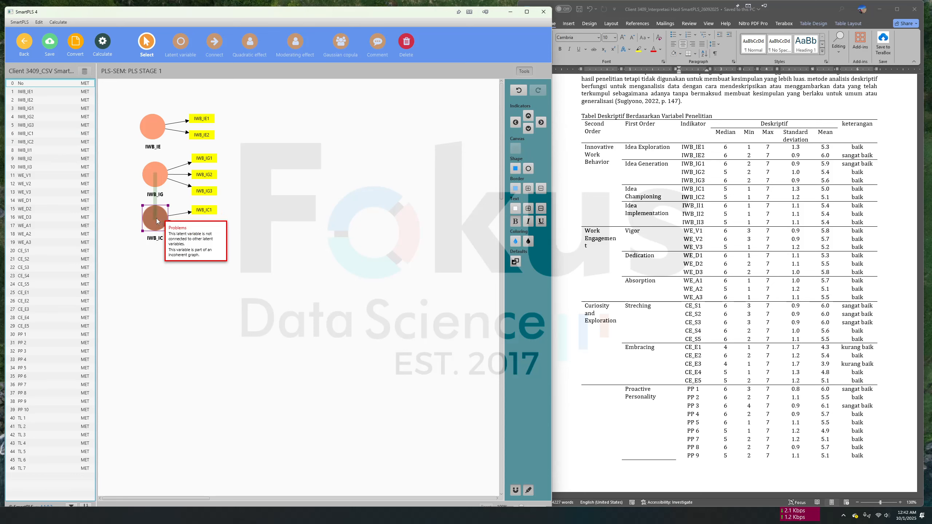
# Step: Add the latent variable IWB_II with indicators IWB_II1 to IWB_II3 to the canvas below IWB_IC
pyautogui.click(41, 151)
pyautogui.keyDown('shift'); pyautogui.click(43, 166); pyautogui.keyUp('shift')
pyautogui.moveTo(43, 166); pyautogui.dragTo(85, 189)
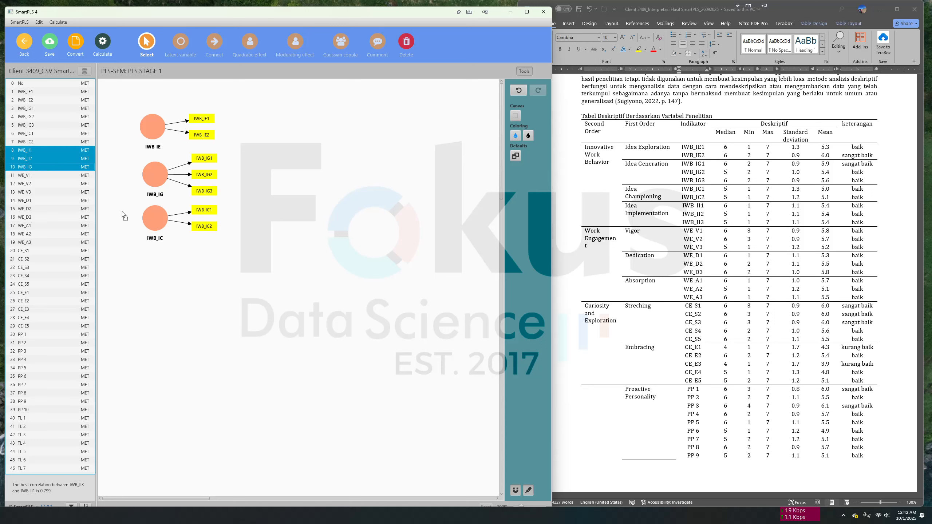
pyautogui.moveTo(192, 286); pyautogui.dragTo(191, 283)
pyautogui.press('Return')
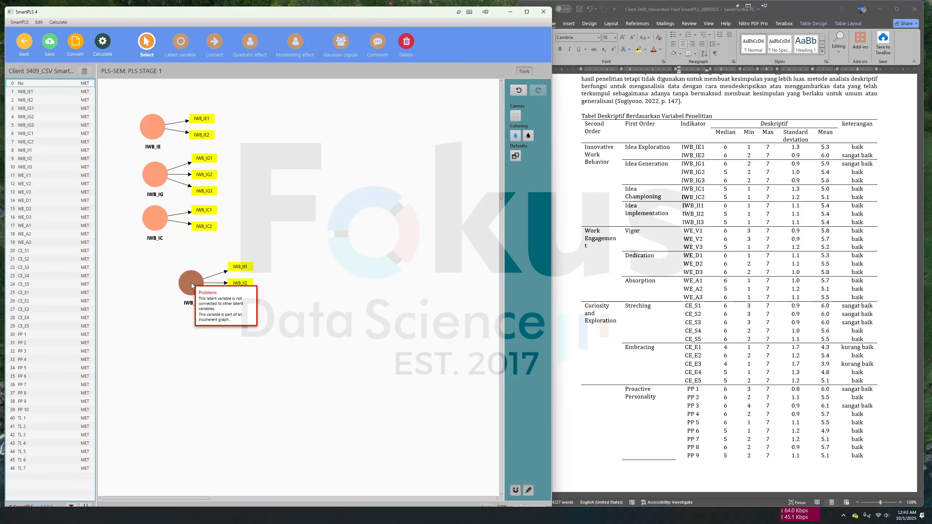
pyautogui.click(160, 270)
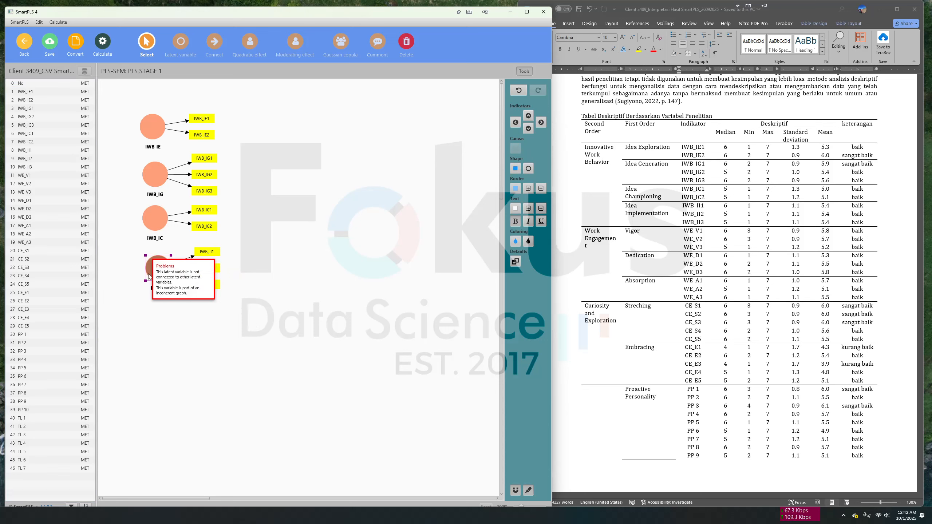
# Step: Rename the latent variable IWB_IE as Idea Exploration, copying the name from the descriptive table in the Word document
pyautogui.click(674, 172)
pyautogui.click(652, 163)
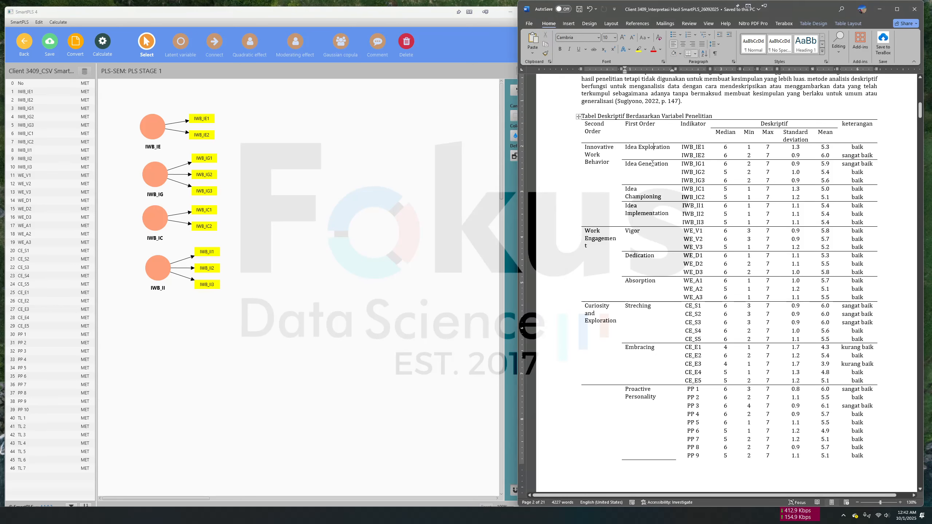
pyautogui.click(389, 175)
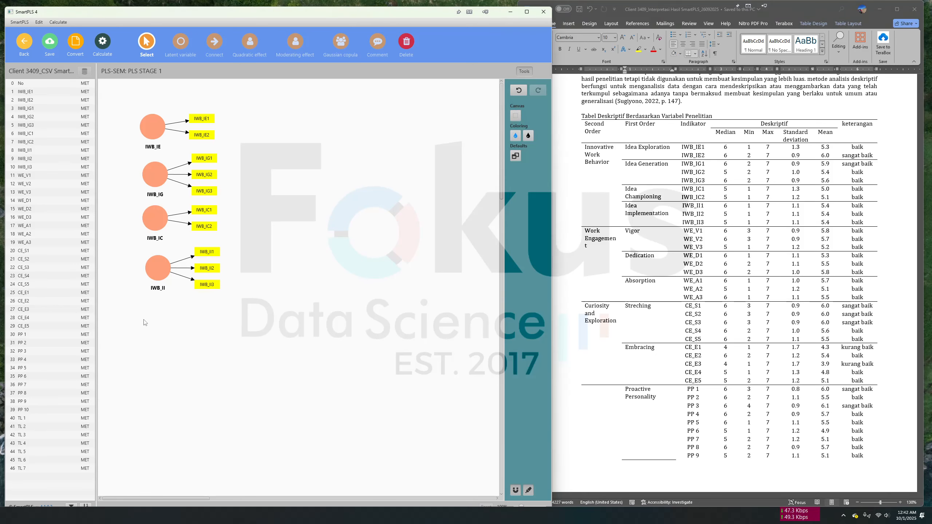
pyautogui.doubleClick(153, 127)
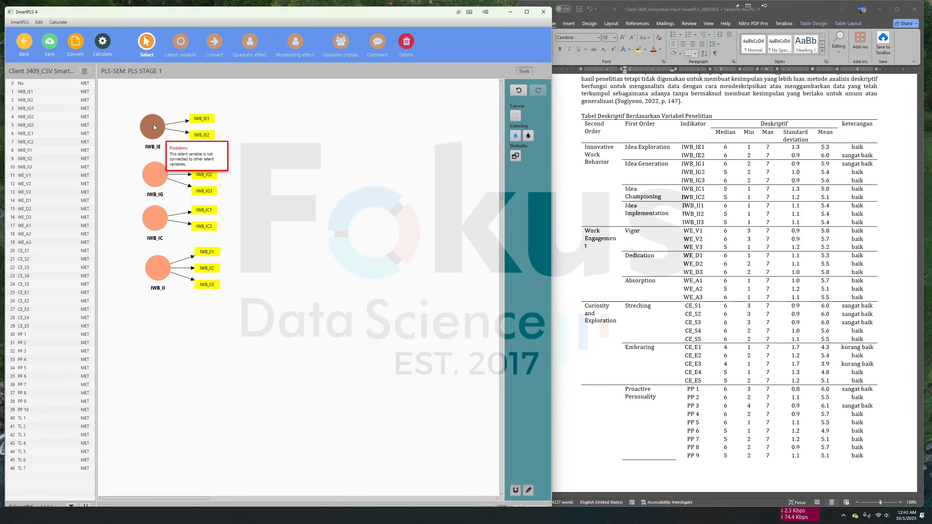
pyautogui.click(641, 154)
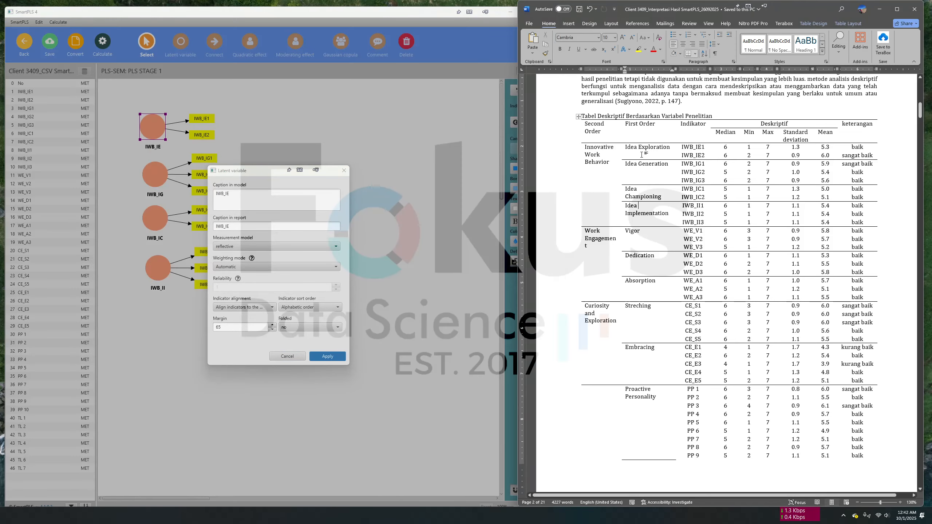
pyautogui.click(622, 147)
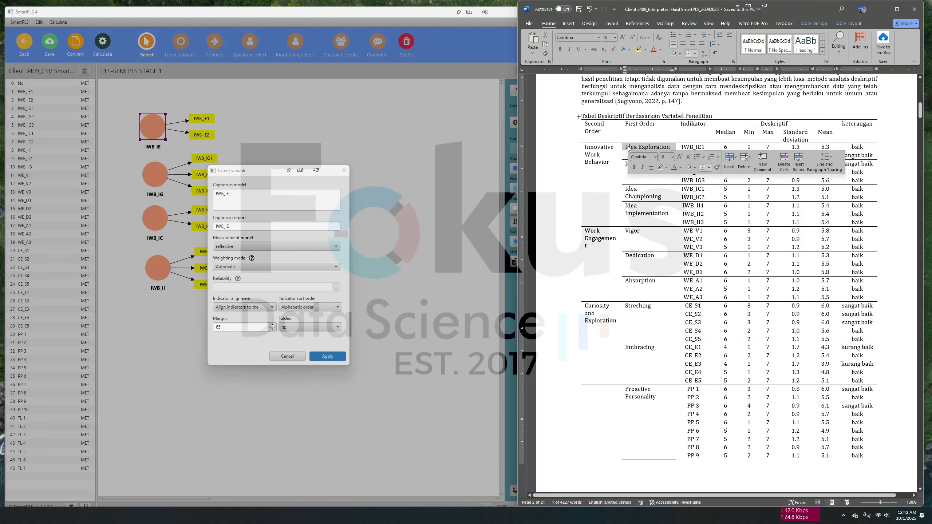
pyautogui.hotkey('ctrl', 'c')
pyautogui.doubleClick(222, 193)
pyautogui.hotkey('ctrl', 'v')
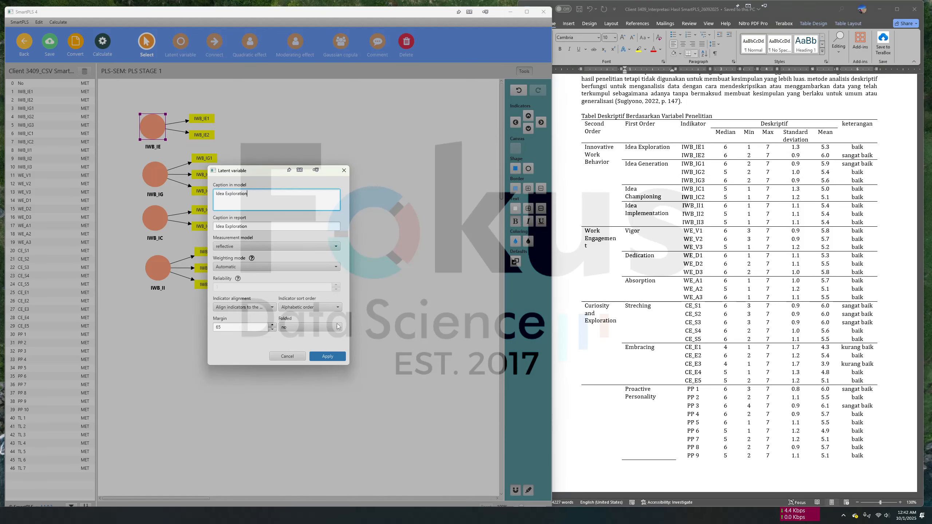
pyautogui.click(327, 356)
# Step: Rename the latent variable IWB_IG as Idea Generation, copying the name from the Word table
pyautogui.click(634, 164)
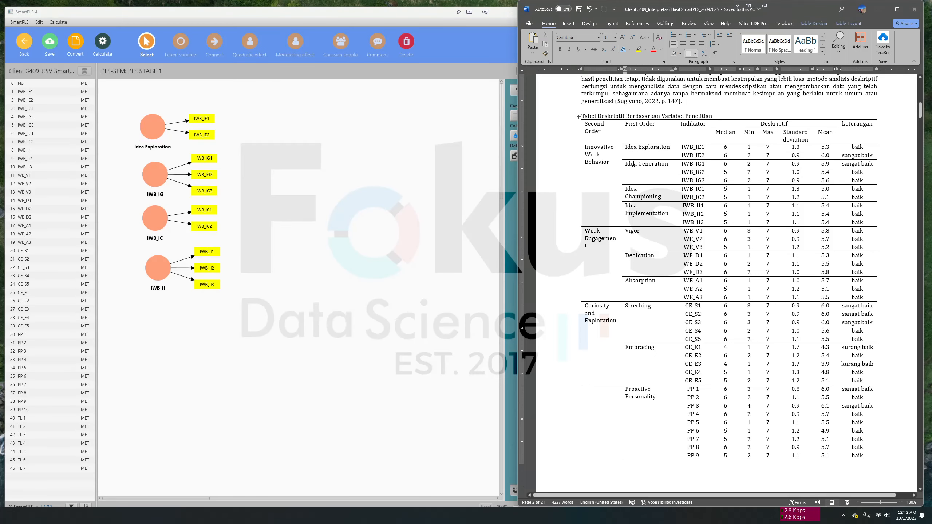
pyautogui.tripleClick(633, 164)
pyautogui.hotkey('ctrl', 'c')
pyautogui.click(256, 182)
pyautogui.click(157, 177)
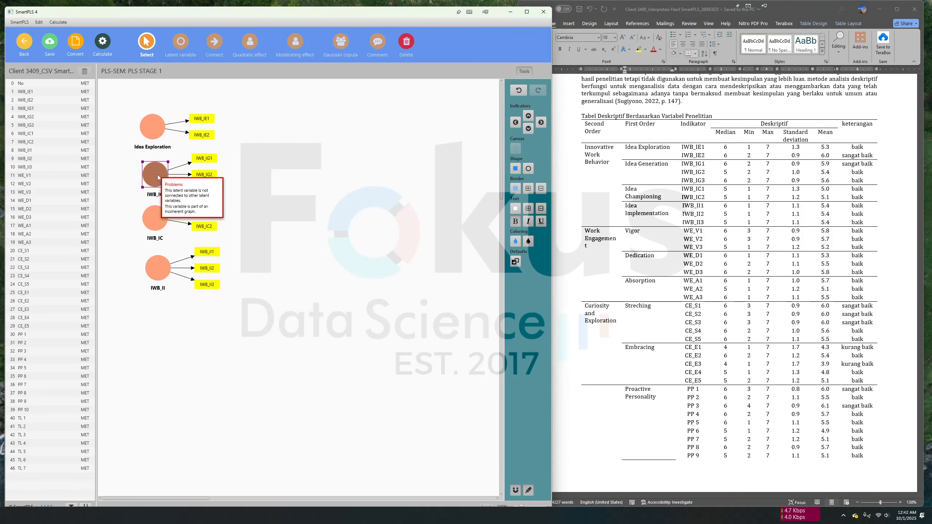
pyautogui.doubleClick(158, 177)
pyautogui.doubleClick(222, 193)
pyautogui.hotkey('ctrl', 'v')
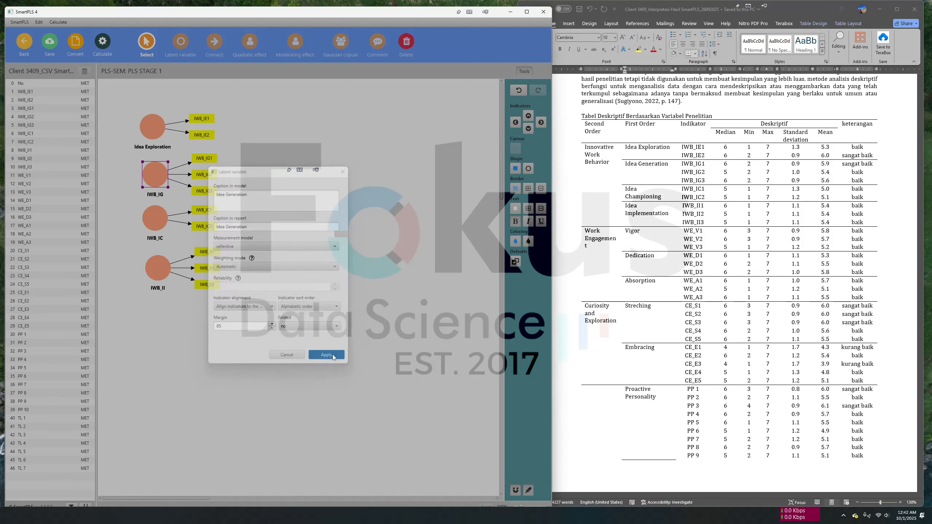
pyautogui.click(327, 356)
# Step: Rename the latent variable IWB_IC as Idea Championing, copying the name from the Word table
pyautogui.click(669, 226)
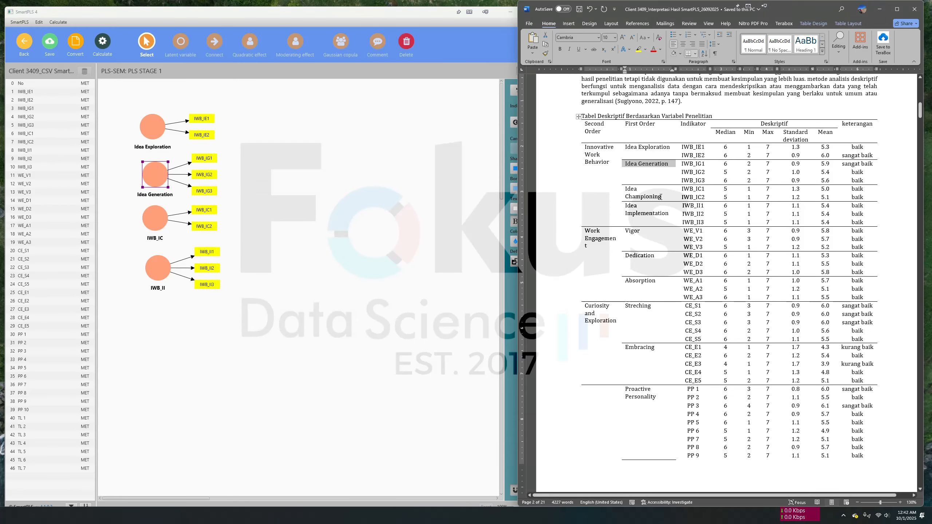
pyautogui.click(626, 188)
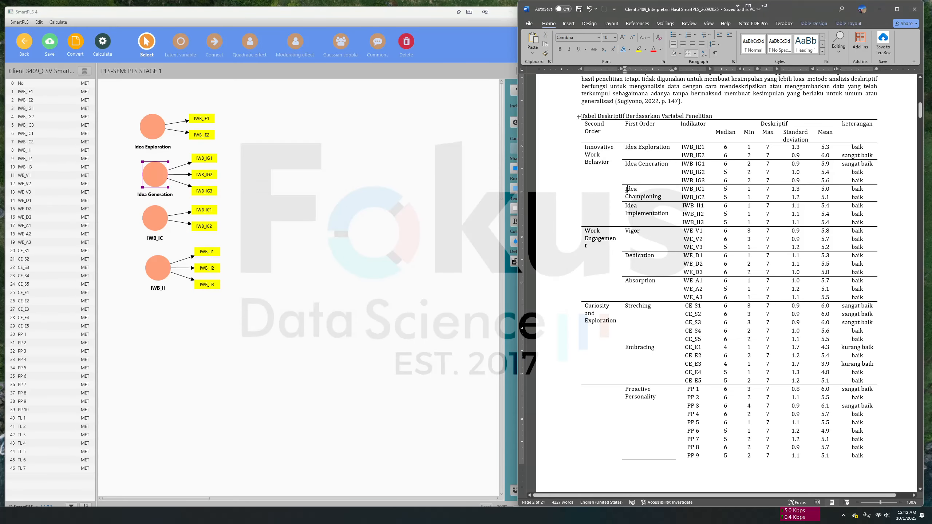
pyautogui.click(273, 237)
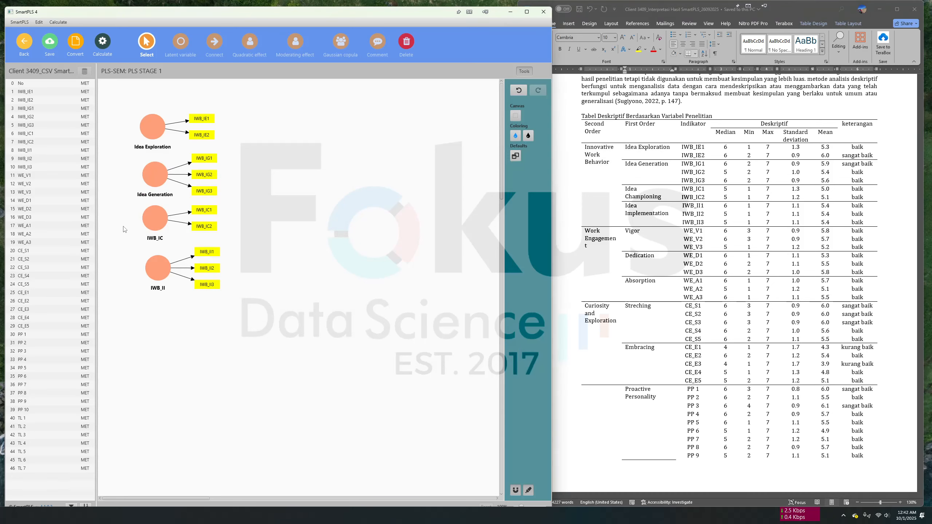
pyautogui.doubleClick(153, 222)
pyautogui.click(295, 206)
pyautogui.hotkey('ctrl', 'a')
pyautogui.hotkey('ctrl', 'v')
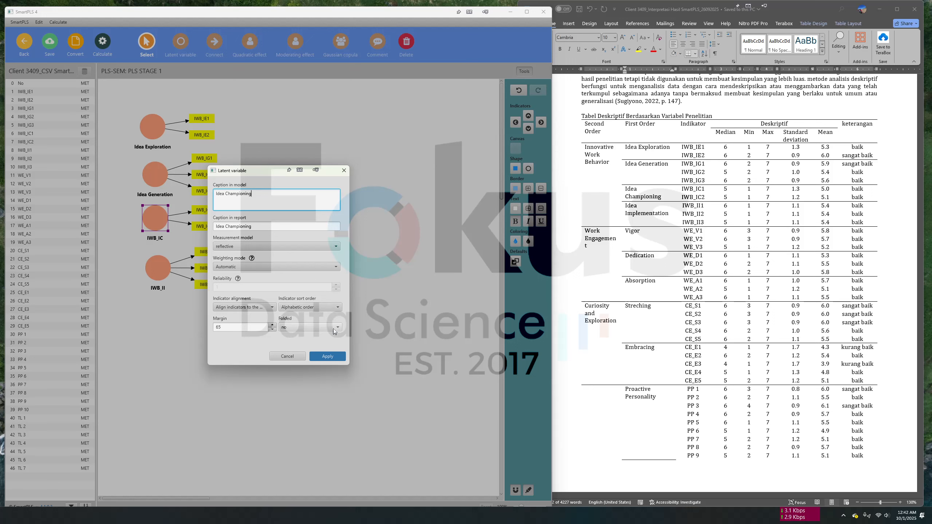
pyautogui.click(327, 356)
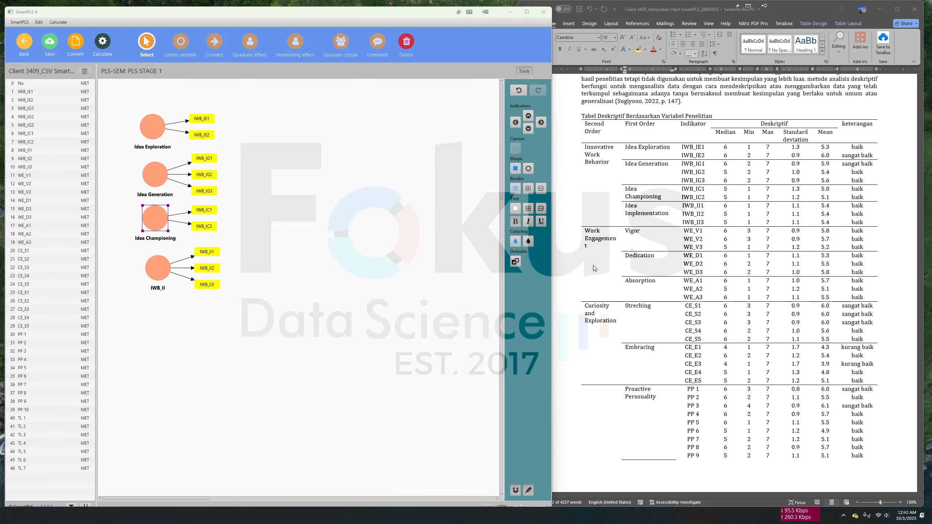
# Step: Rename the latent variable IWB_II as Idea Implementation, copying the name from the Word table
pyautogui.hotkey('alt', 'Tab')
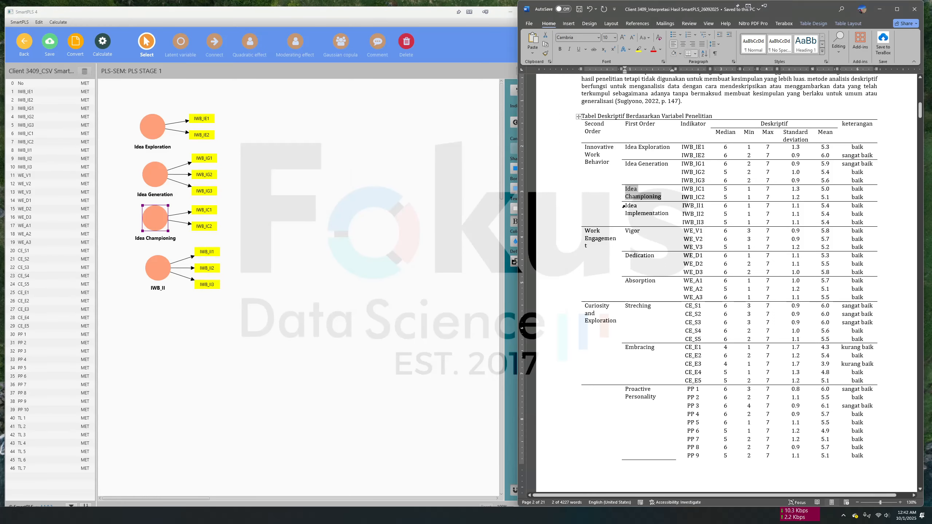
pyautogui.moveTo(626, 206); pyautogui.dragTo(660, 211)
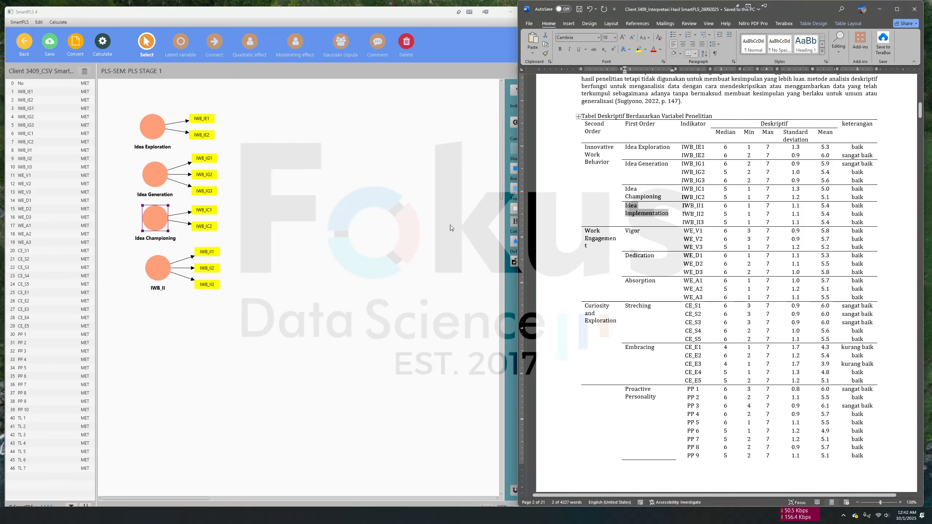
pyautogui.click(260, 273)
pyautogui.doubleClick(155, 271)
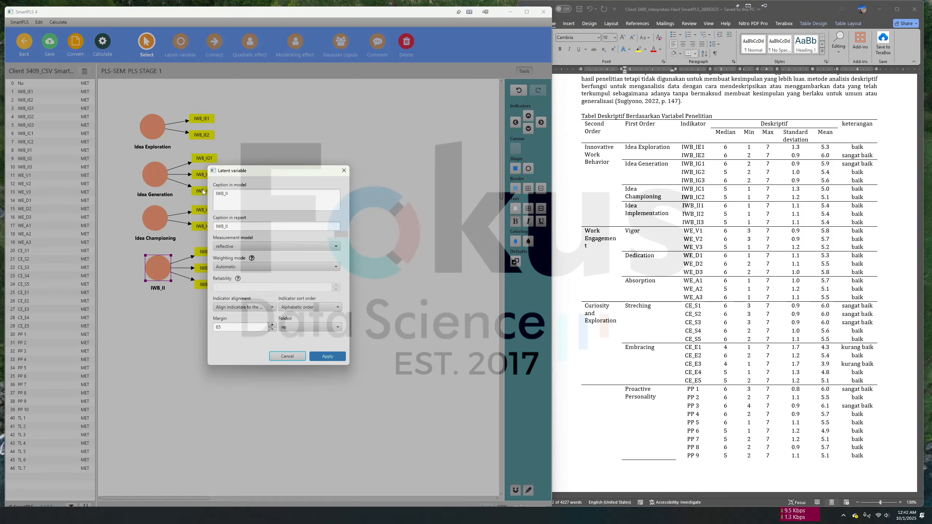
pyautogui.hotkey('ctrl', 'v')
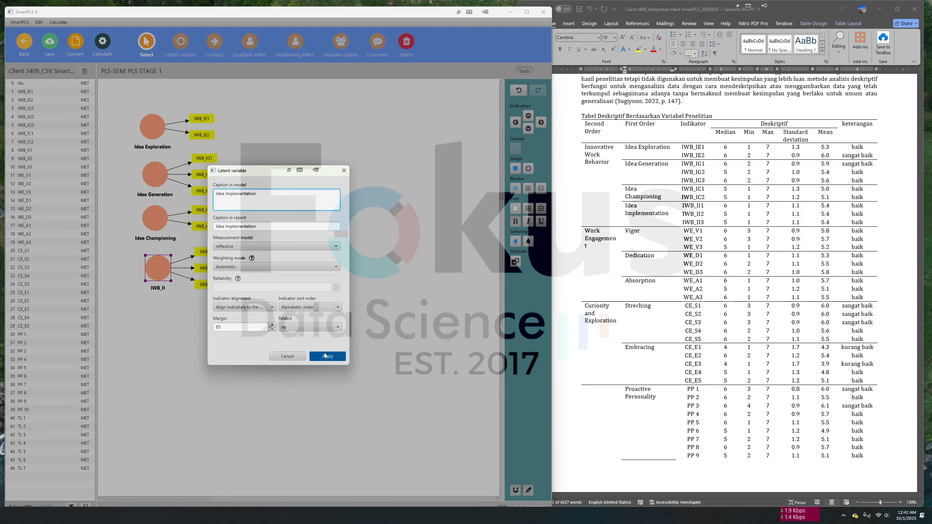
pyautogui.click(325, 354)
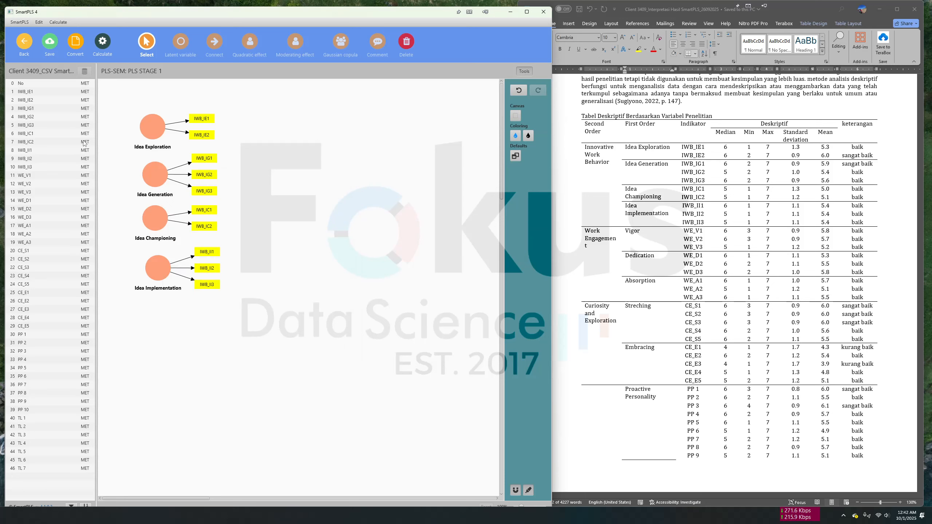
# Step: Align the four Idea latent variables into one straight vertical column on the canvas
pyautogui.moveTo(143, 132); pyautogui.dragTo(150, 131)
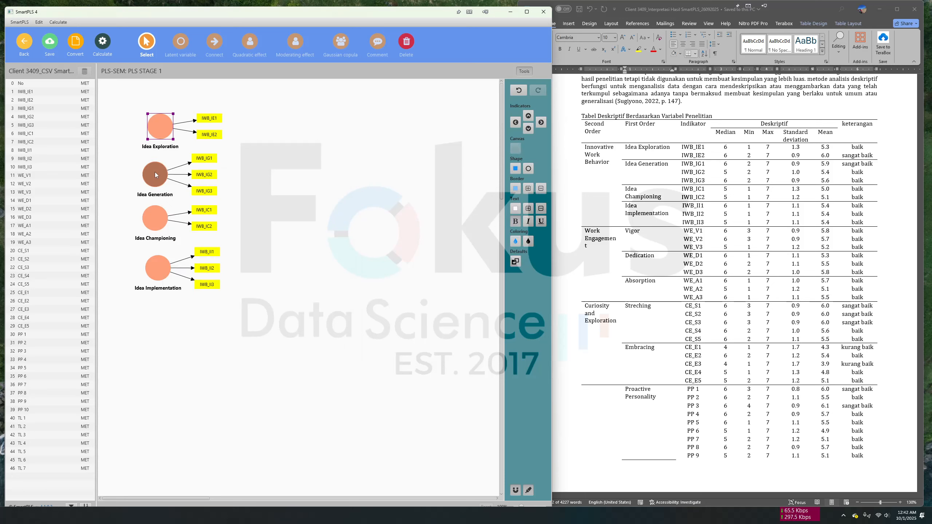
pyautogui.moveTo(155, 184); pyautogui.dragTo(161, 180)
pyautogui.moveTo(157, 220); pyautogui.dragTo(162, 220)
pyautogui.moveTo(153, 267); pyautogui.dragTo(155, 263)
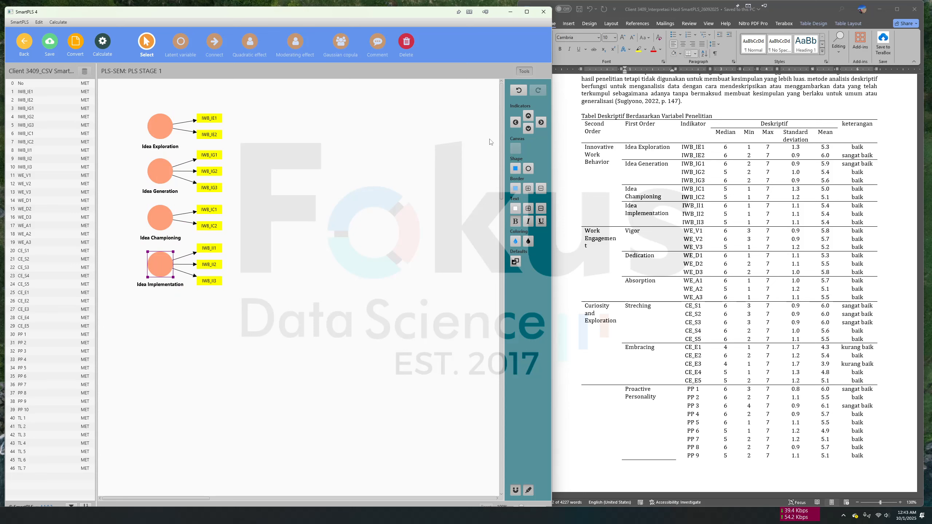
# Step: Place the indicators of all four Idea latent variables on their left side, shifting the variables right and keeping them in one column
pyautogui.click(516, 122)
pyautogui.click(163, 228)
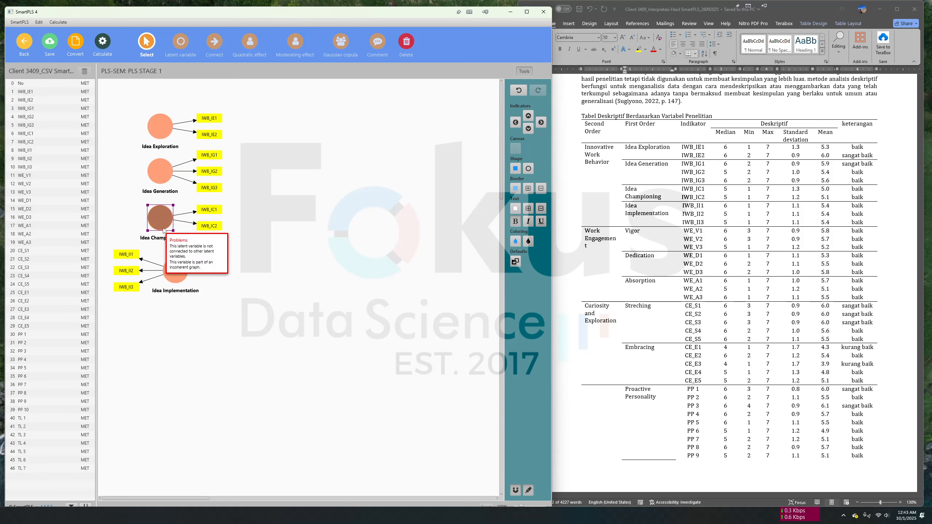
pyautogui.moveTo(164, 229)
pyautogui.mouseDown()
pyautogui.moveTo(187, 229)
pyautogui.moveTo(178, 227)
pyautogui.mouseUp()
pyautogui.click(515, 123)
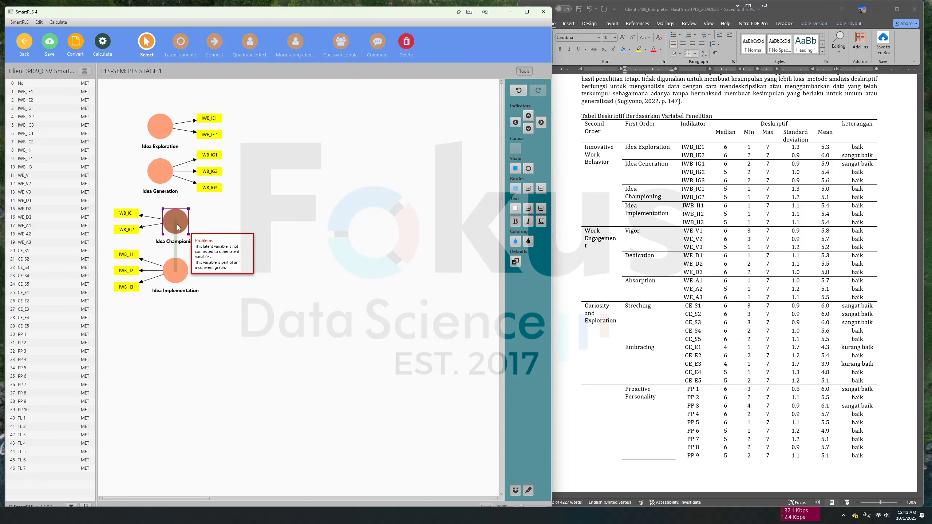
pyautogui.moveTo(167, 175); pyautogui.dragTo(182, 175)
pyautogui.click(515, 123)
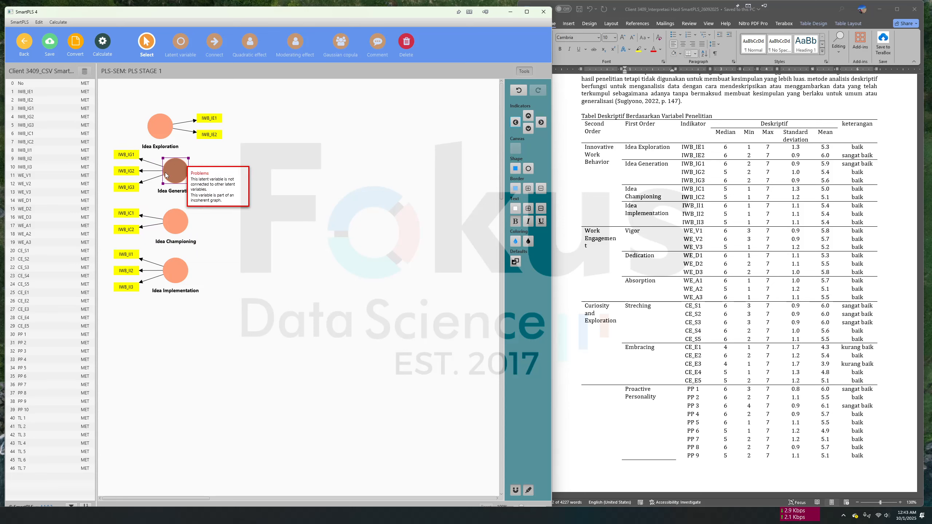
pyautogui.moveTo(160, 127); pyautogui.dragTo(180, 129)
pyautogui.click(515, 122)
pyautogui.click(292, 203)
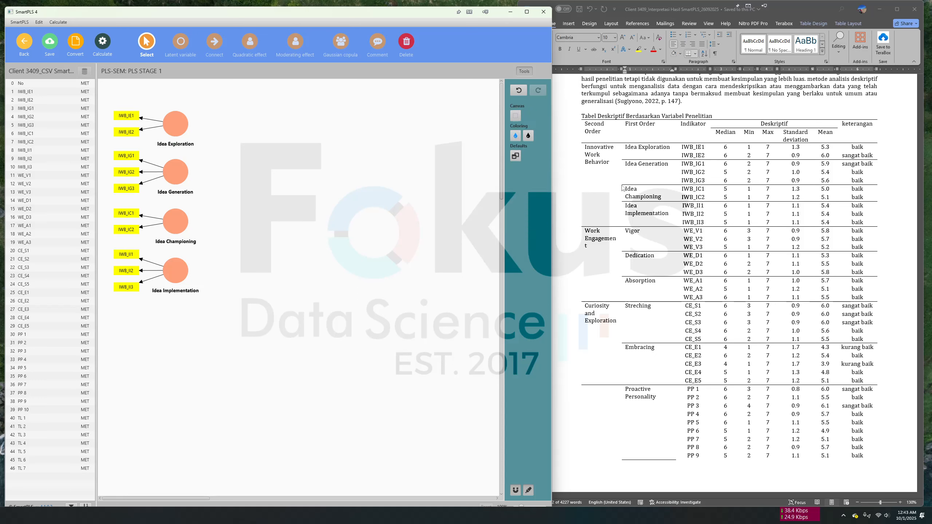
pyautogui.click(602, 164)
pyautogui.moveTo(611, 162)
pyautogui.mouseDown()
pyautogui.moveTo(588, 150)
pyautogui.moveTo(599, 156)
pyautogui.mouseUp()
pyautogui.click(588, 152)
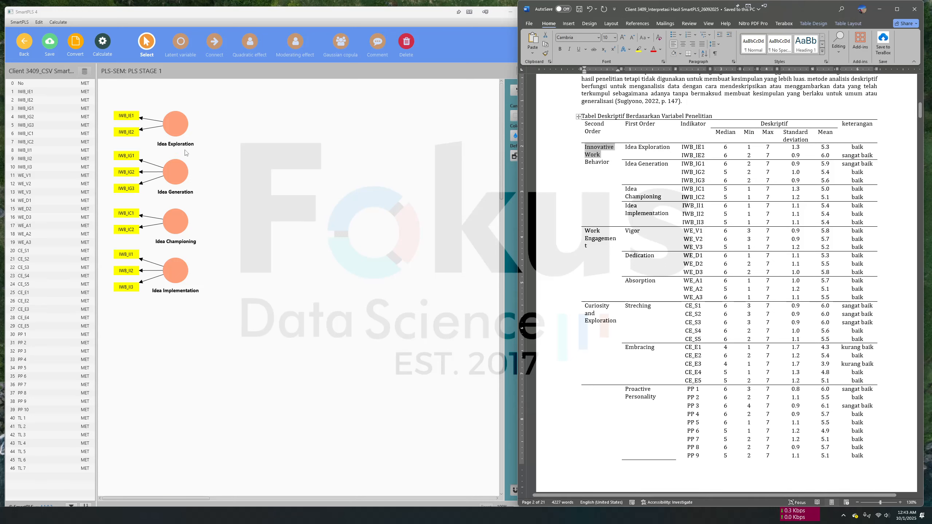
pyautogui.click(240, 158)
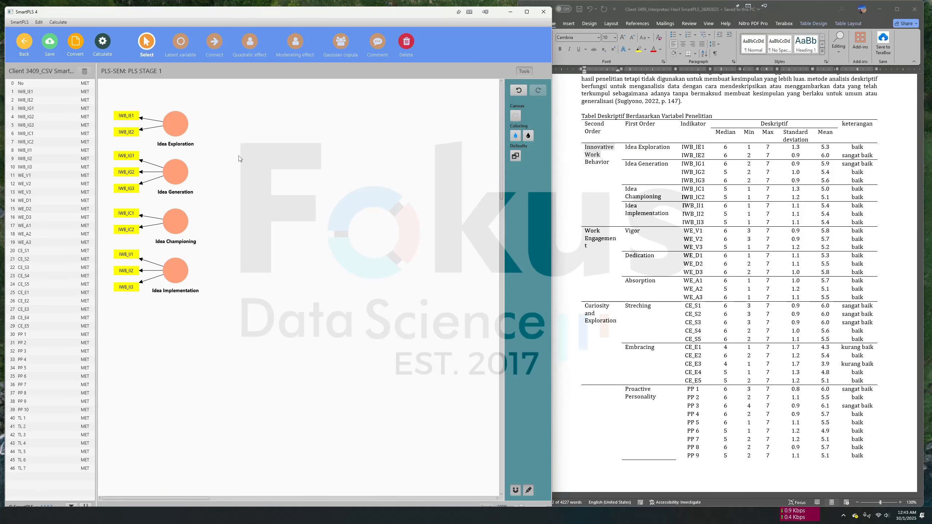
# Step: Add the latent variable IWB_I with all ten indicators from IWB_IE1 to IWB_II3, placed right of the Idea dimensions
pyautogui.click(32, 92)
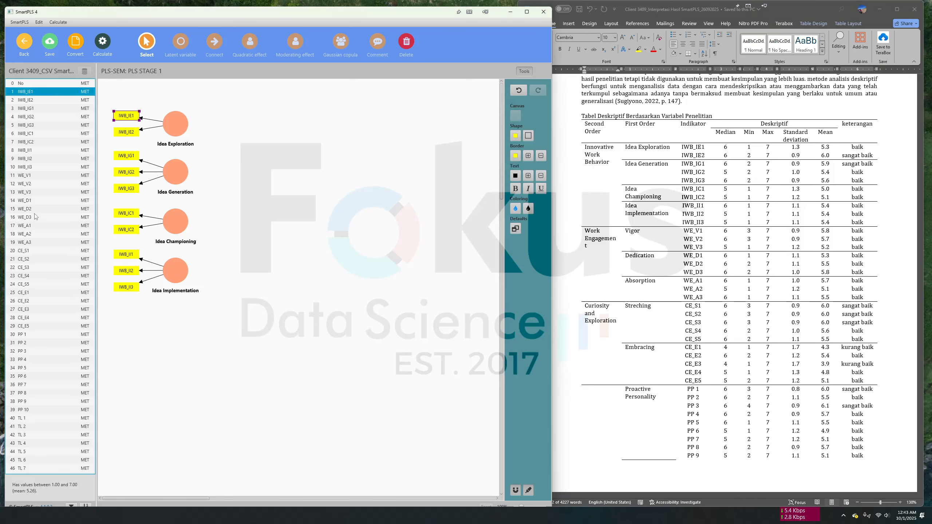
pyautogui.keyDown('shift'); pyautogui.click(37, 167); pyautogui.keyUp('shift')
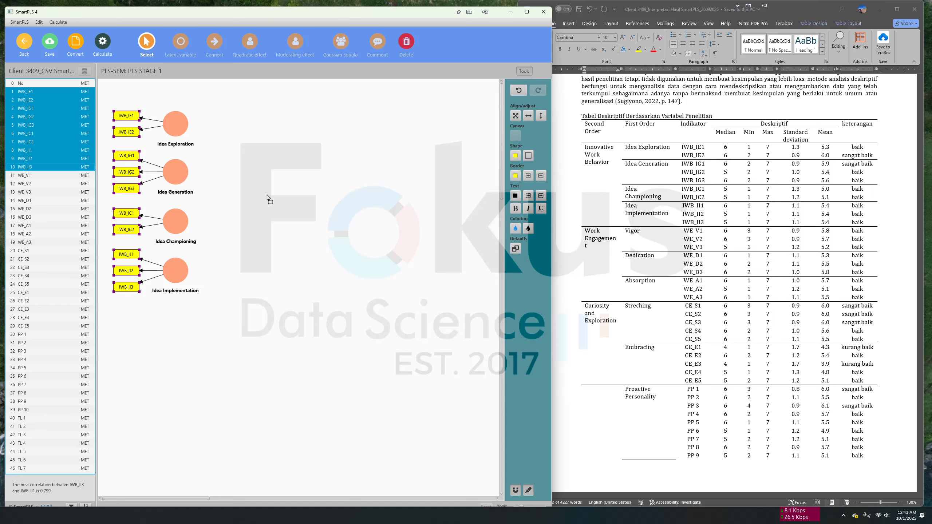
pyautogui.write('IWB_I')
pyautogui.press('Return')
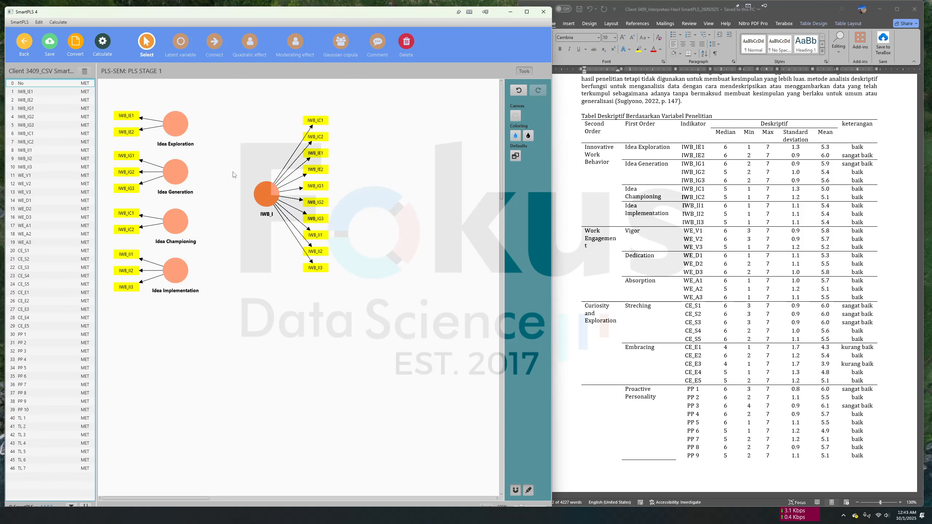
# Step: Rename the latent variable IWB_I as Innovative Work Behavior, copying the name from the Second Order column of the Word table
pyautogui.click(604, 164)
pyautogui.click(611, 163)
pyautogui.hotkey('ctrl', 'shift', 'Left')
pyautogui.hotkey('ctrl', 'shift', 'Left')
pyautogui.hotkey('ctrl', 'shift', 'Left')
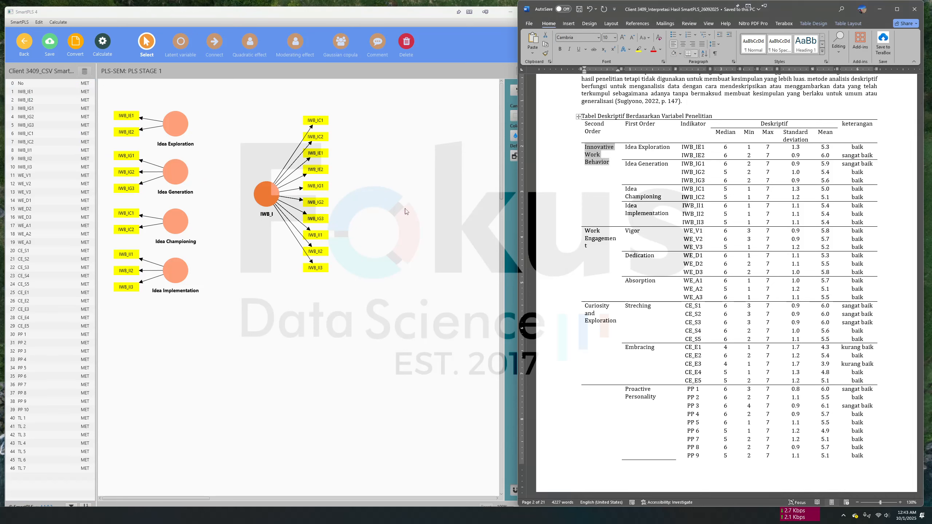
pyautogui.click(210, 202)
pyautogui.doubleClick(259, 192)
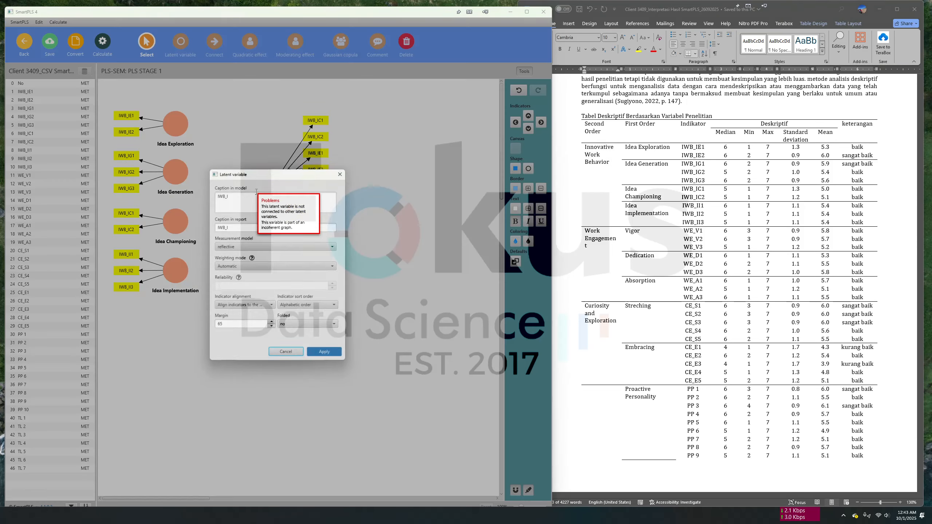
pyautogui.click(284, 199)
pyautogui.hotkey('ctrl', 'a')
pyautogui.hotkey('ctrl', 'v')
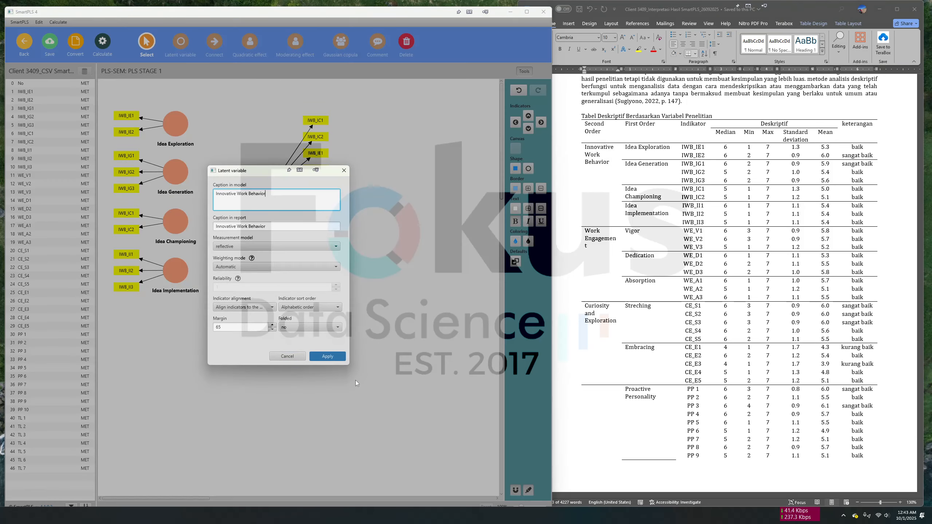
pyautogui.click(327, 356)
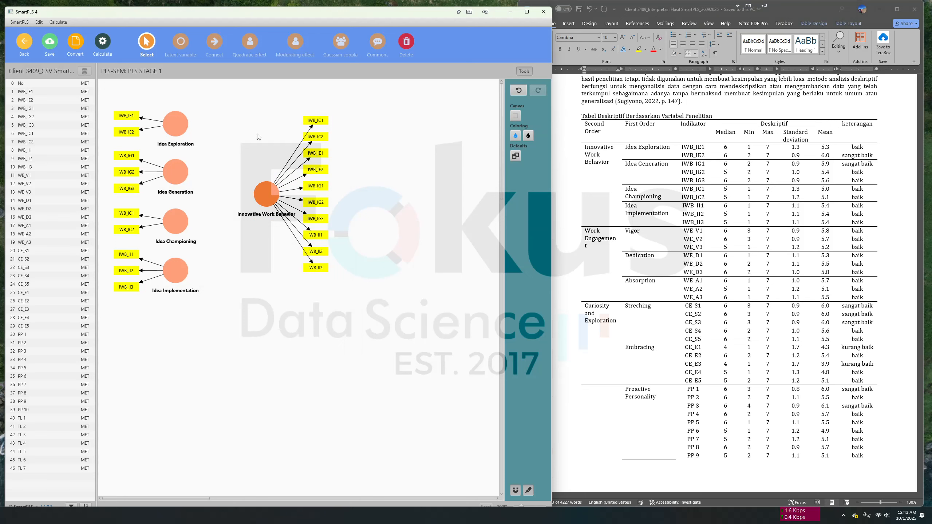
# Step: Connect Innovative Work Behavior with paths to Idea Exploration, Idea Generation, Idea Championing and Idea Implementation
pyautogui.click(216, 41)
pyautogui.click(181, 127)
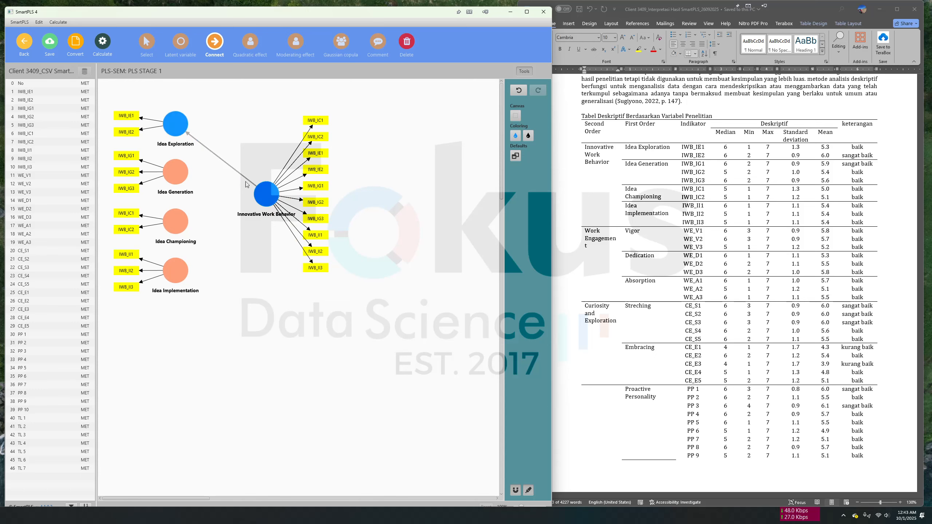
pyautogui.click(258, 189)
pyautogui.click(176, 173)
pyautogui.click(262, 193)
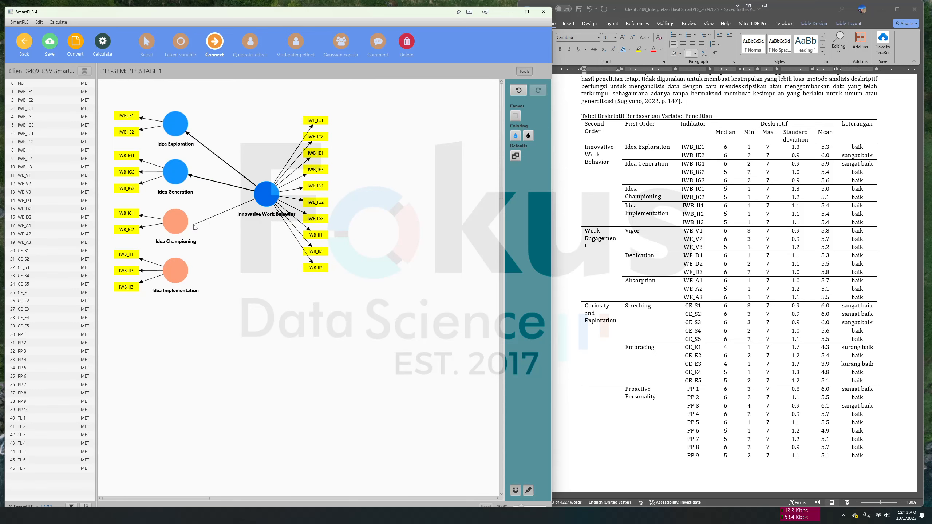
pyautogui.click(176, 221)
pyautogui.click(263, 192)
pyautogui.click(176, 270)
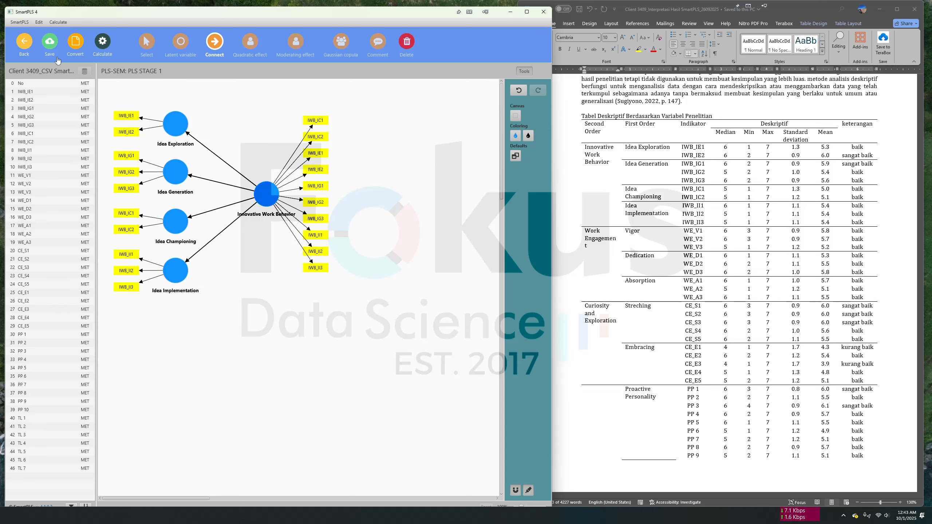
pyautogui.click(146, 41)
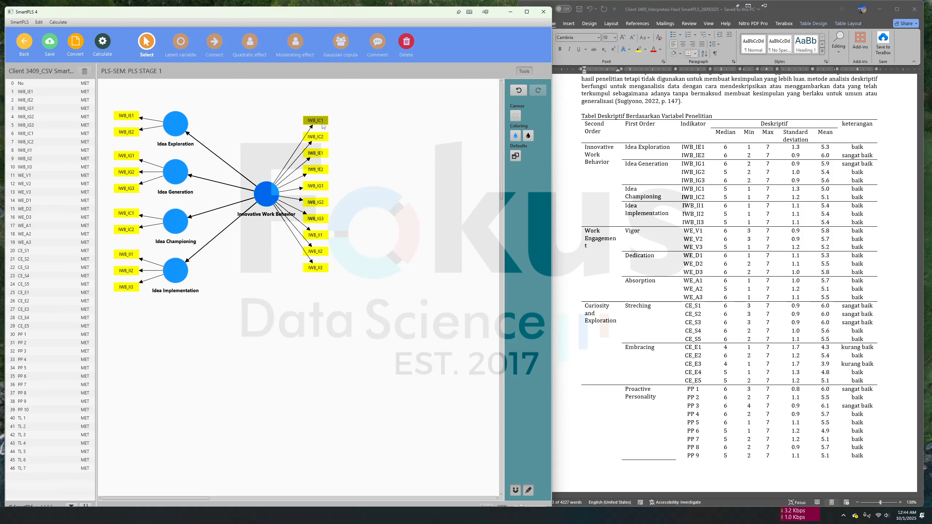
# Step: Hide the indicators of Innovative Work Behavior and shift the construct slightly closer to the Idea dimensions
pyautogui.click(281, 197)
pyautogui.rightClick(281, 197)
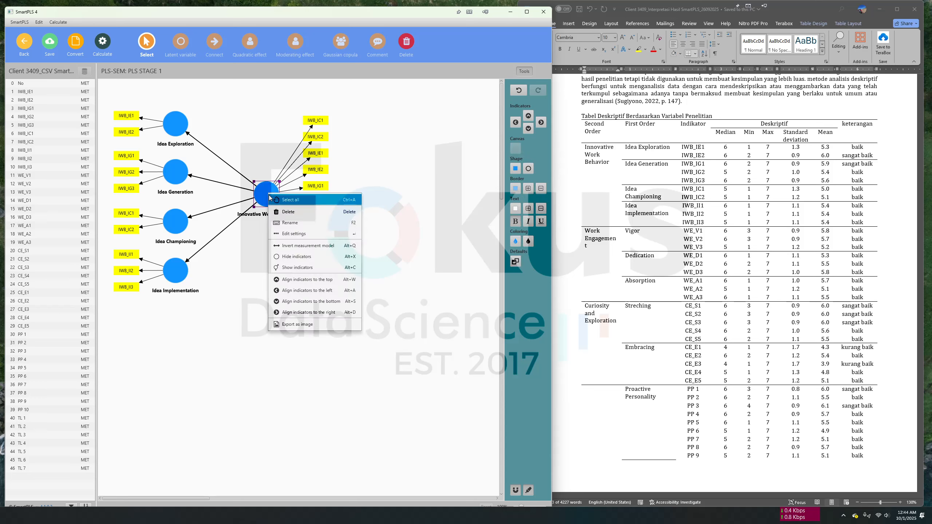
pyautogui.click(300, 257)
pyautogui.moveTo(270, 180); pyautogui.dragTo(261, 184)
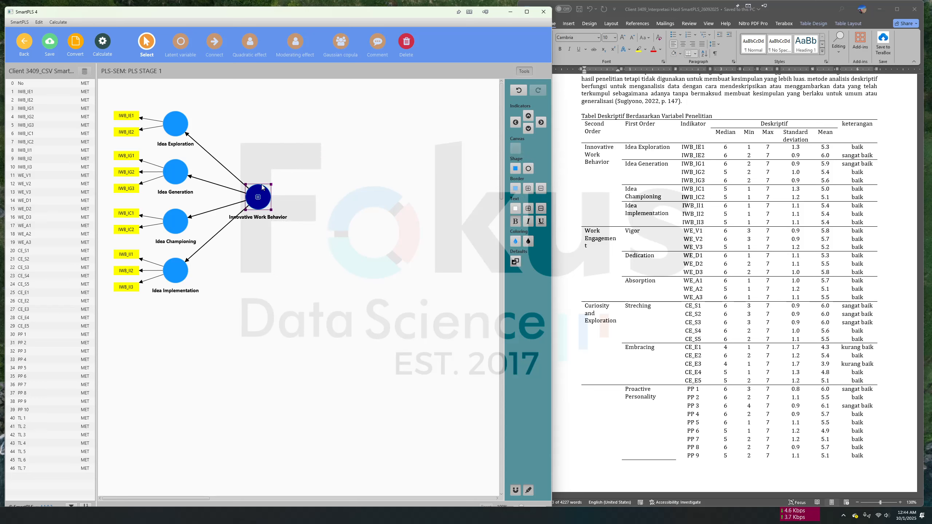
pyautogui.click(291, 254)
# Step: Switch to Word and select the name Proactive Personality in the First Order column of the descriptive table
pyautogui.click(677, 208)
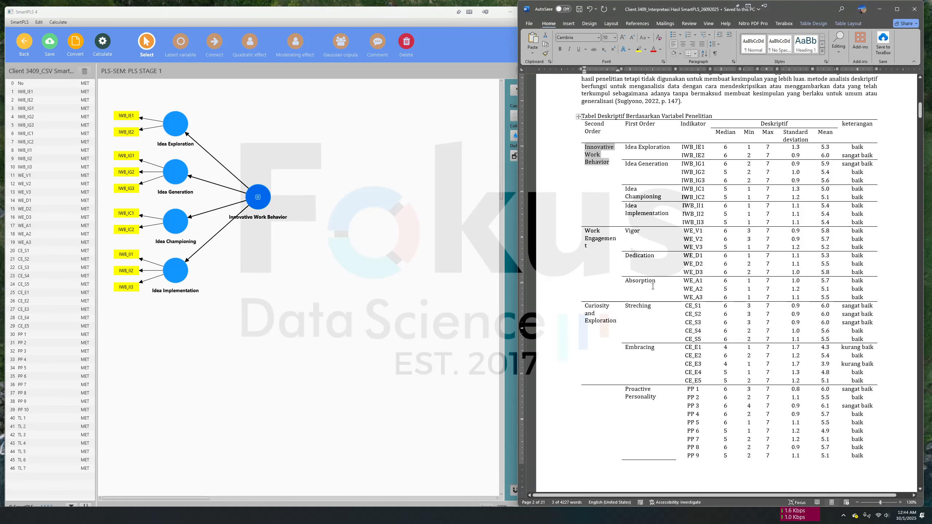
pyautogui.click(643, 330)
pyautogui.scroll(-9, 649, 293)
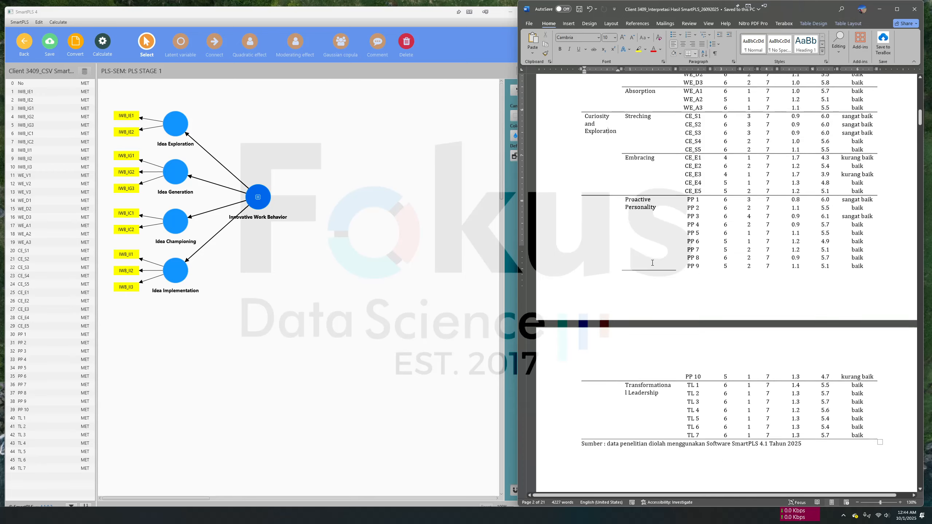
pyautogui.scroll(2, 652, 264)
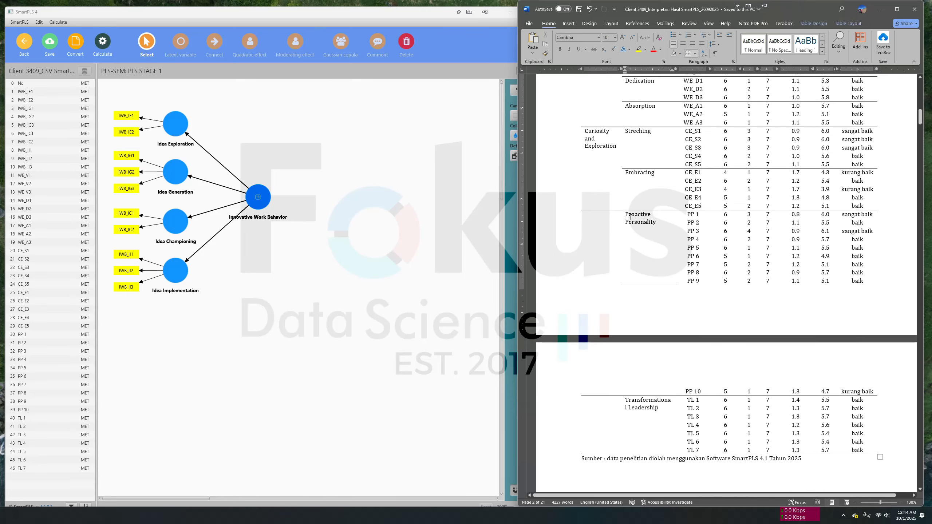
pyautogui.moveTo(630, 217); pyautogui.dragTo(655, 221)
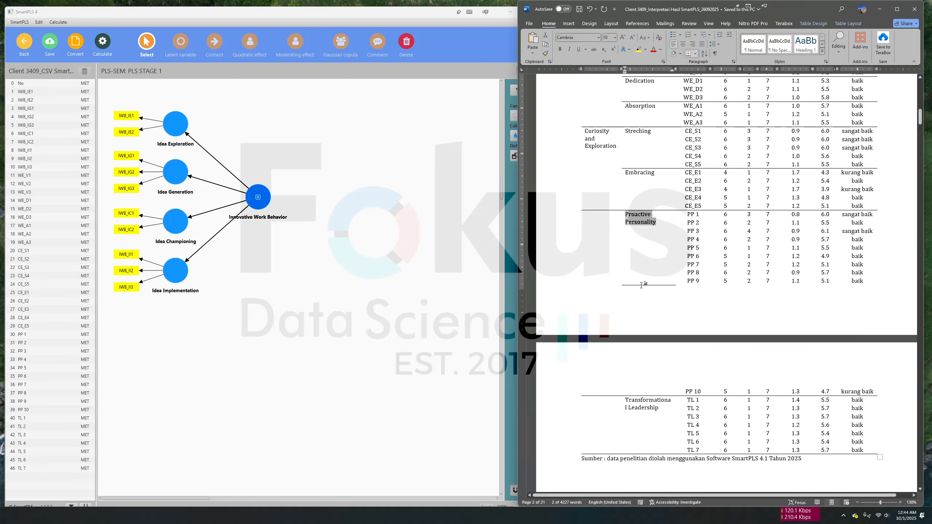
# Step: Add a SmartPLS latent variable with indicators PP 1 to PP 10 on its left side, placed beneath Idea Implementation
pyautogui.click(218, 412)
pyautogui.click(28, 337)
pyautogui.keyDown('shift'); pyautogui.click(42, 414); pyautogui.keyUp('shift')
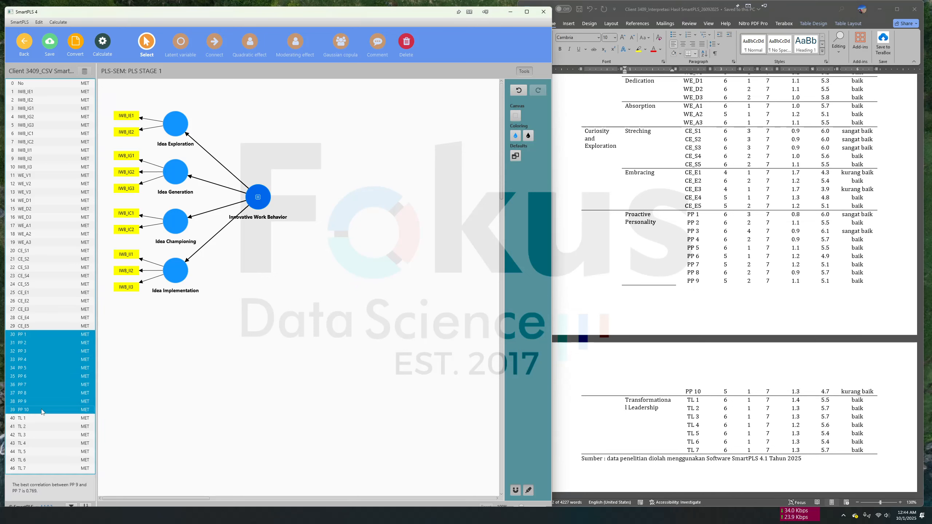
pyautogui.moveTo(43, 414); pyautogui.dragTo(239, 360)
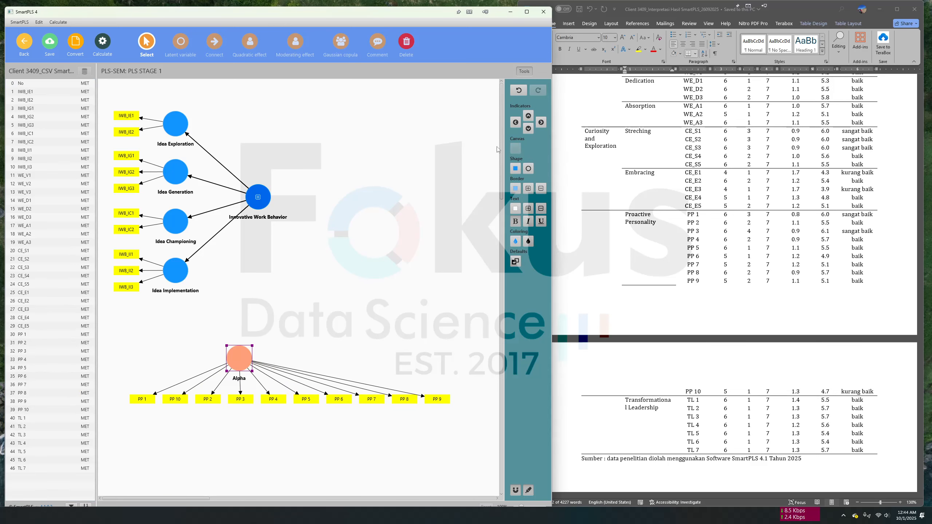
pyautogui.click(515, 122)
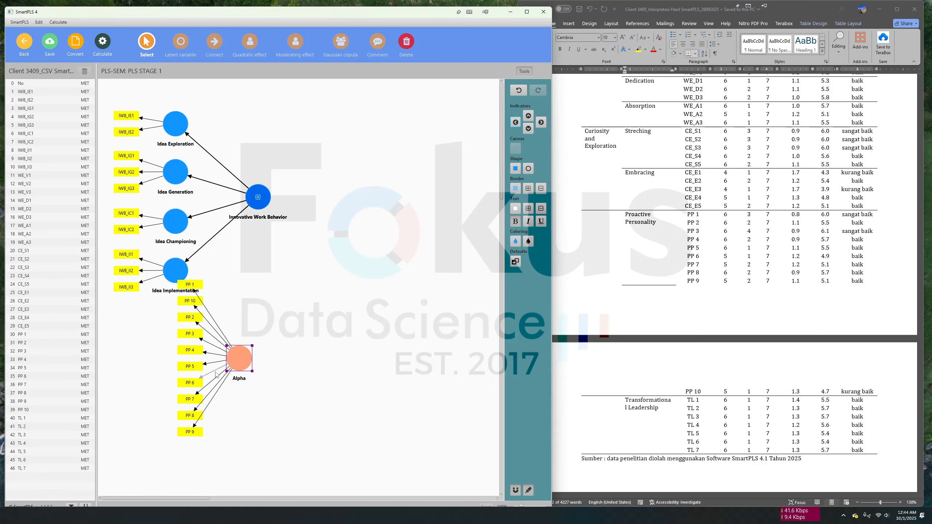
pyautogui.moveTo(237, 361); pyautogui.dragTo(180, 386)
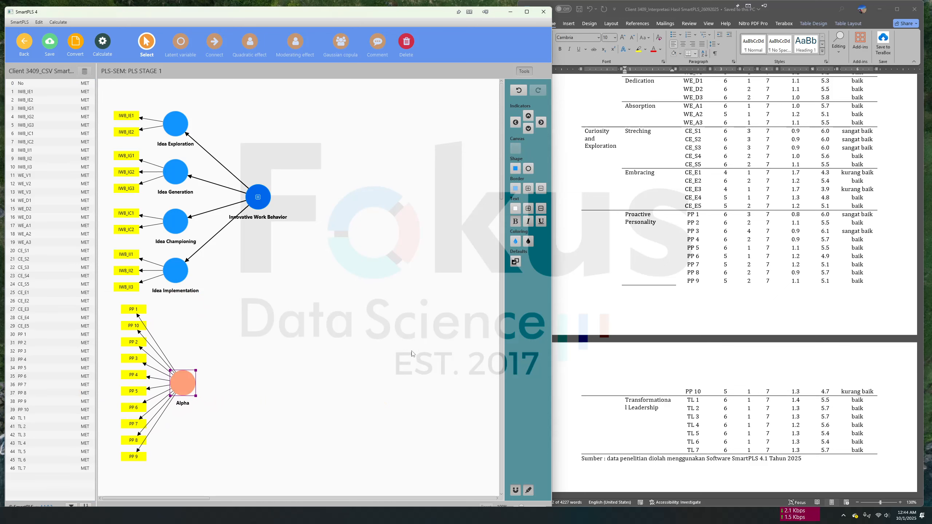
pyautogui.click(251, 318)
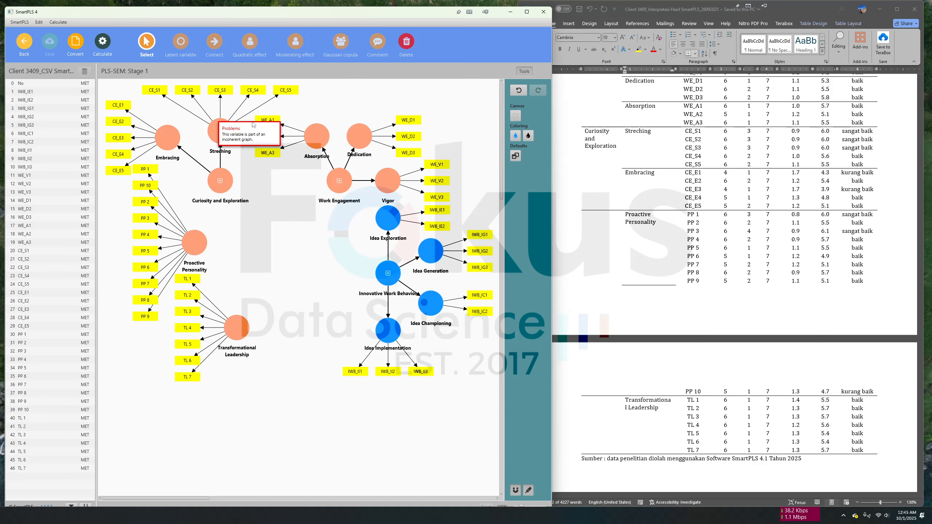
# Step: Draw the Stage 1 paths from Curiosity and Exploration, Proactive Personality and Transformational Leadership to Work Engagement, and from Work Engagement to Innovative Work Behavior
pyautogui.click(221, 46)
pyautogui.scroll(15, 687, 204)
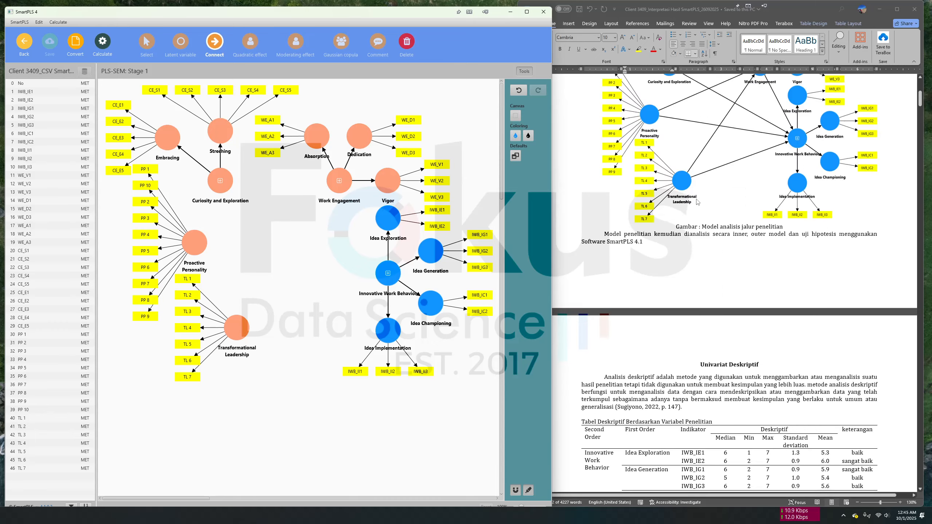
pyautogui.scroll(2, 825, 120)
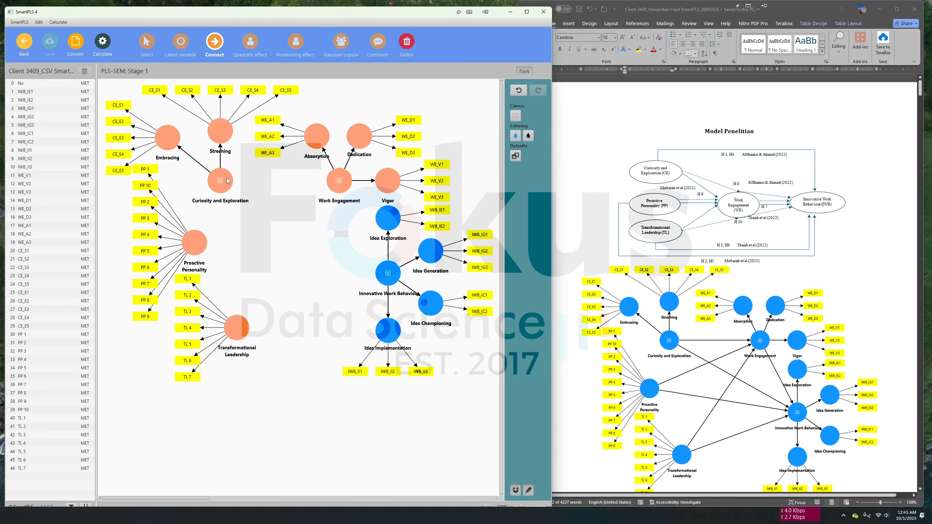
pyautogui.moveTo(223, 181); pyautogui.dragTo(337, 181)
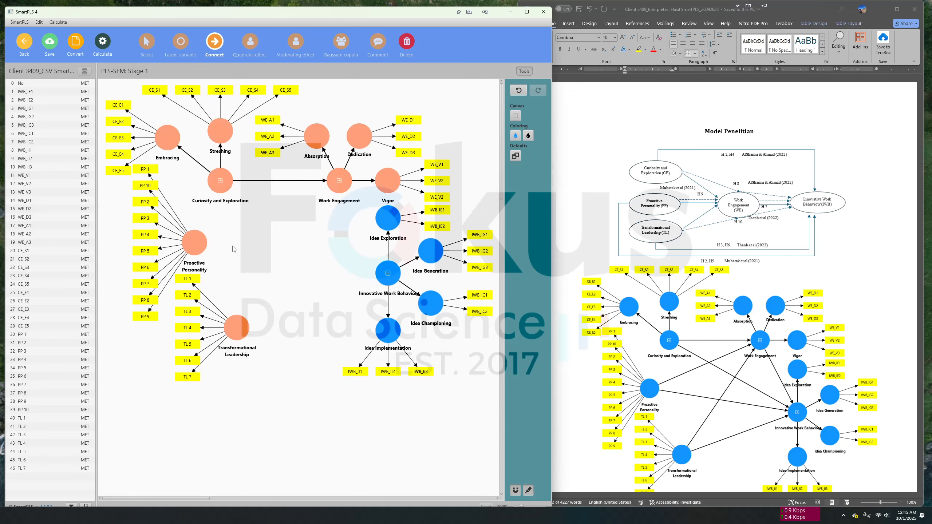
pyautogui.moveTo(194, 242); pyautogui.dragTo(336, 182)
pyautogui.moveTo(242, 328); pyautogui.dragTo(384, 274)
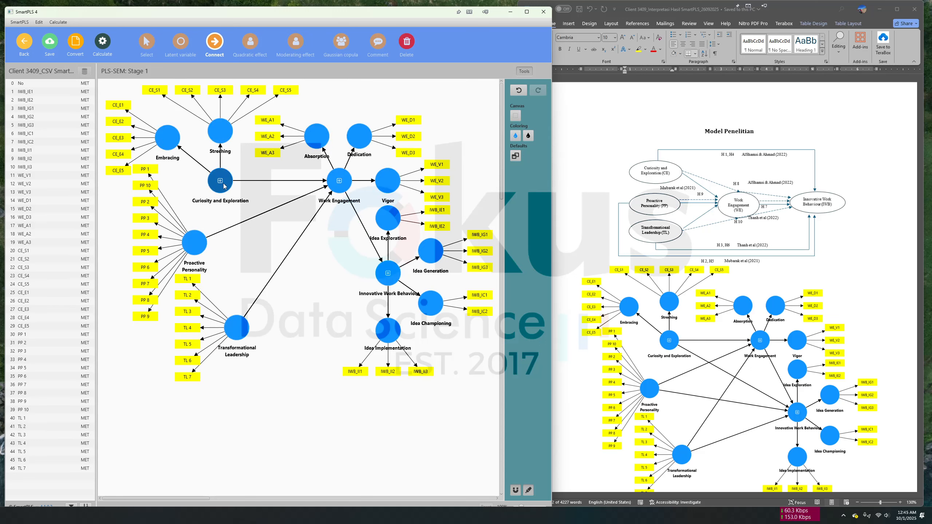
# Step: Connect Curiosity and Exploration, Proactive Personality and Transformational Leadership directly to Innovative Work Behavior and save the Stage 1 model
pyautogui.moveTo(223, 184)
pyautogui.mouseDown()
pyautogui.moveTo(364, 278)
pyautogui.moveTo(376, 270)
pyautogui.mouseUp()
pyautogui.moveTo(197, 245); pyautogui.dragTo(380, 282)
pyautogui.moveTo(249, 332); pyautogui.dragTo(380, 276)
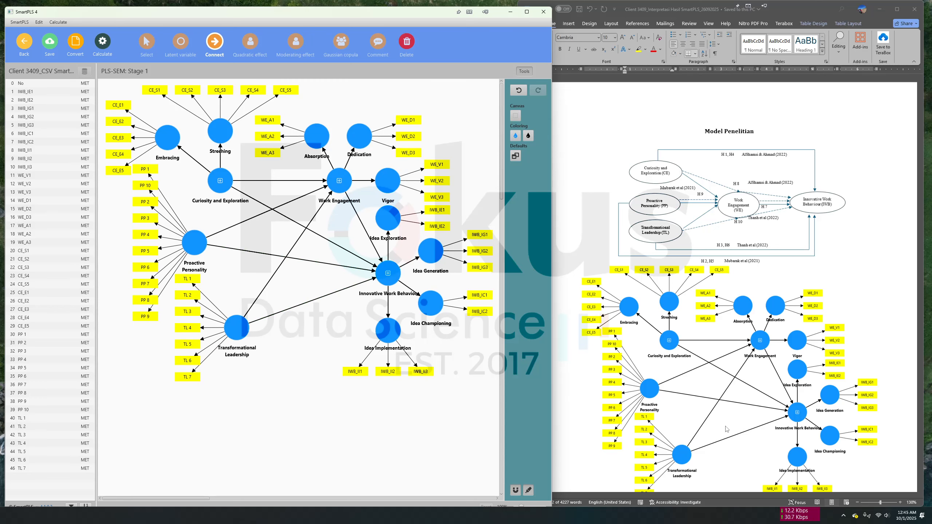
pyautogui.scroll(-2, 725, 428)
pyautogui.scroll(1, 730, 428)
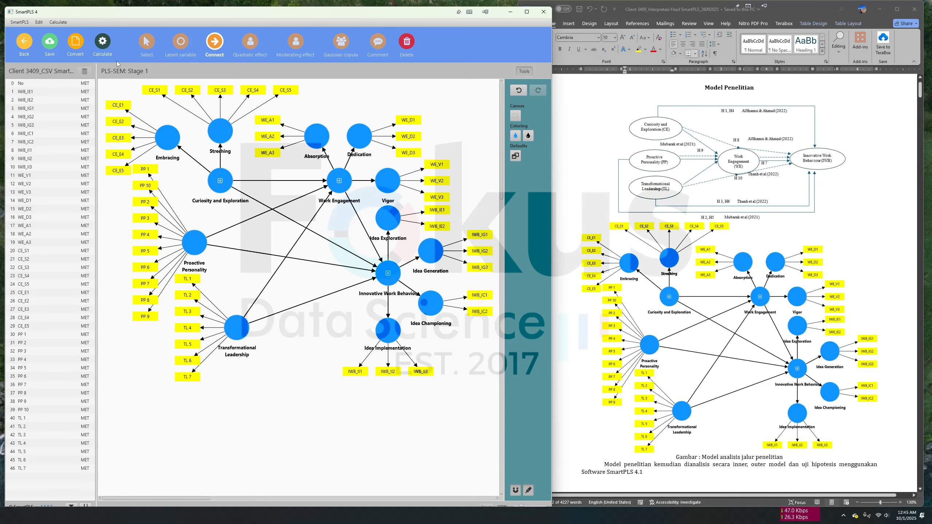
pyautogui.click(50, 47)
# Step: Review the Outer Model Stage 1 diagram, the outer loadings and AVE table, and the construct reliability table in the Word report
pyautogui.scroll(-8, 709, 238)
pyautogui.click(709, 238)
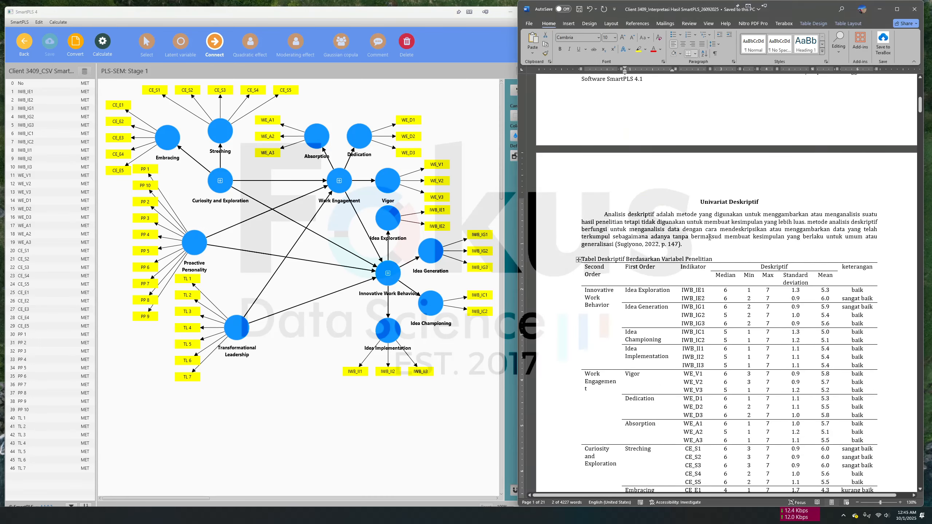
pyautogui.scroll(-20, 708, 238)
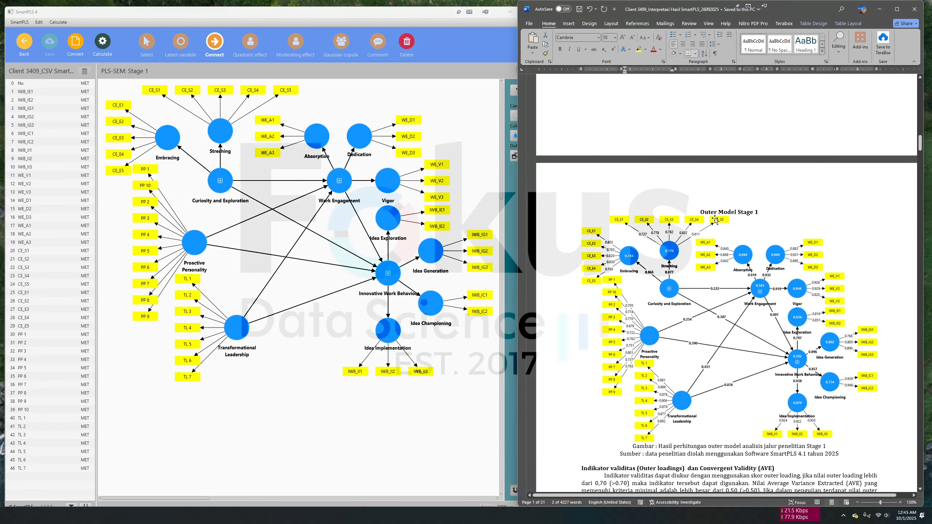
pyautogui.moveTo(701, 213); pyautogui.dragTo(753, 213)
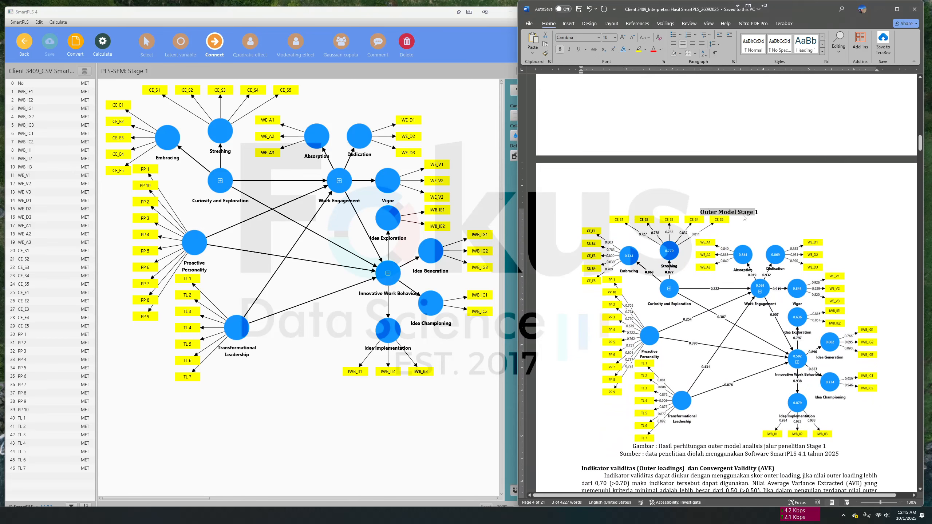
pyautogui.click(744, 218)
pyautogui.scroll(-7, 731, 257)
pyautogui.scroll(5, 731, 263)
pyautogui.scroll(-8, 681, 389)
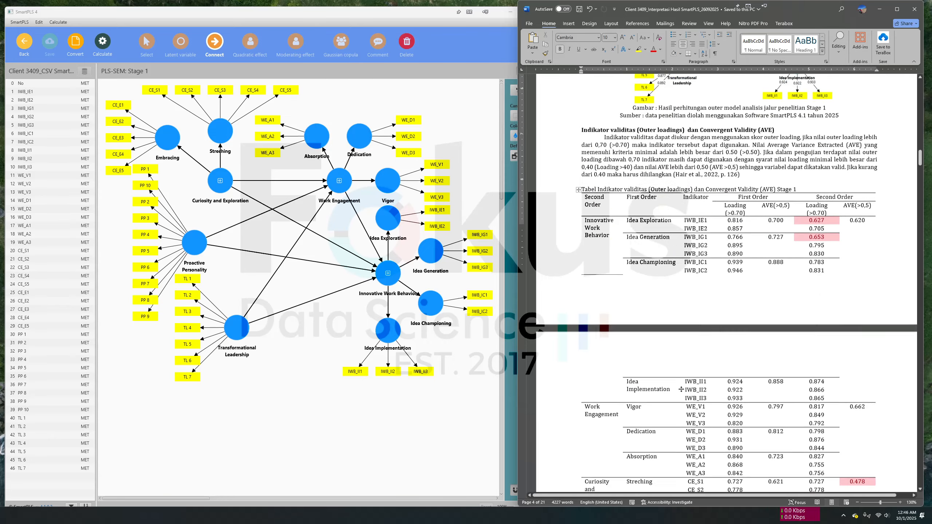
pyautogui.scroll(-5, 681, 389)
pyautogui.scroll(6, 717, 202)
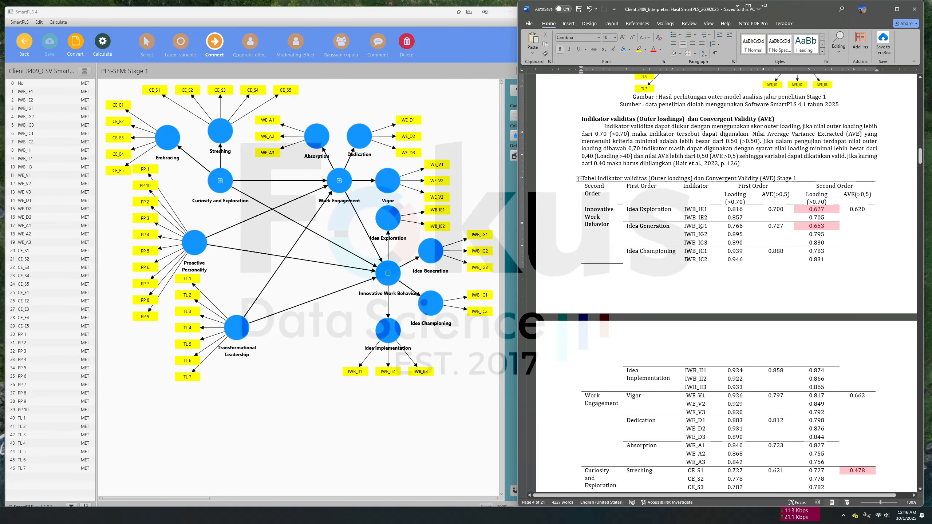
pyautogui.click(725, 196)
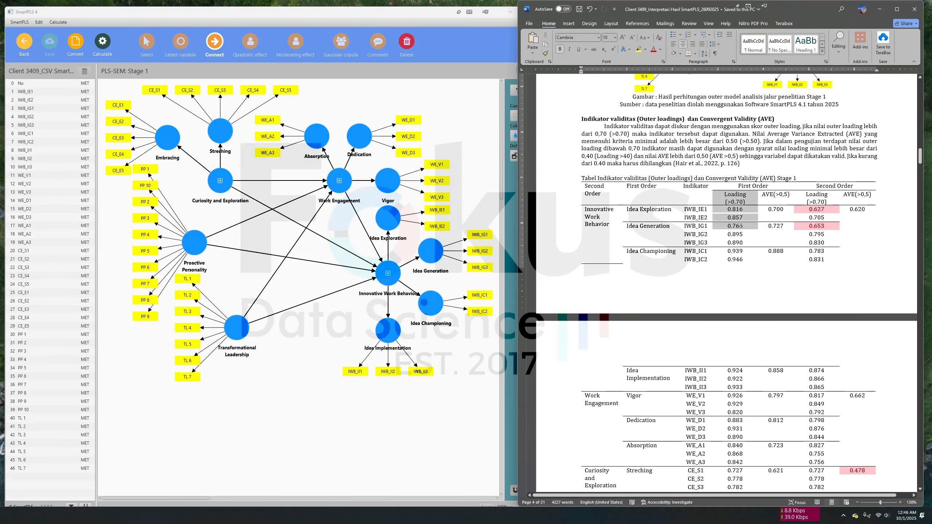
pyautogui.click(814, 202)
pyautogui.scroll(-15, 778, 201)
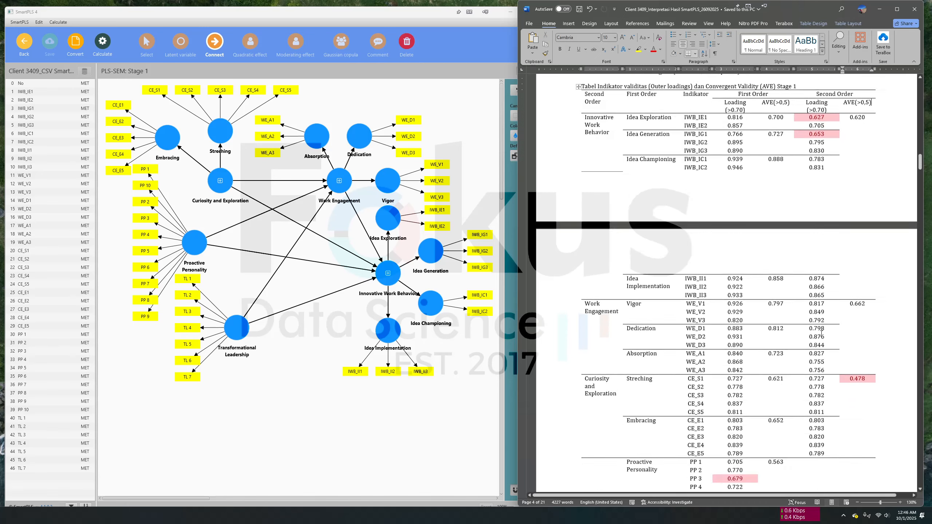
pyautogui.scroll(5, 791, 301)
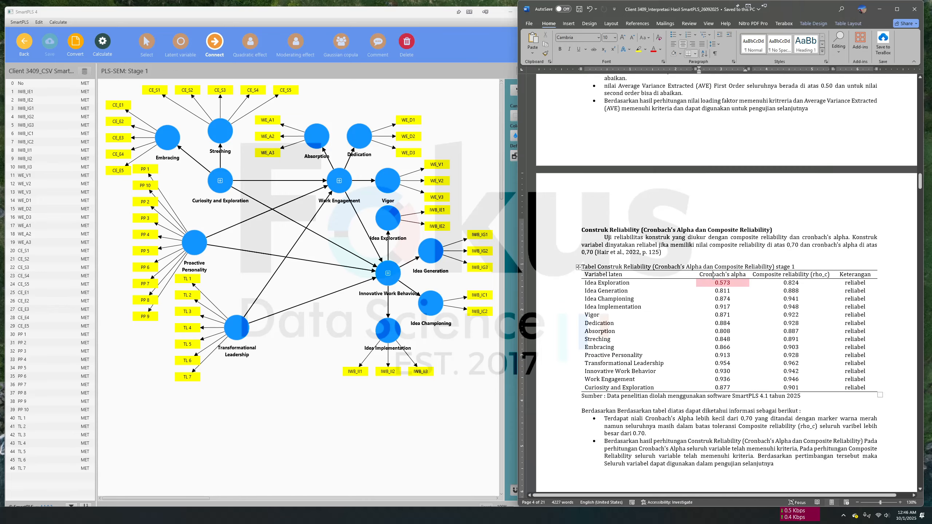
pyautogui.scroll(10, 742, 351)
pyautogui.scroll(3, 742, 352)
# Step: Run the PLS-SEM algorithm on the Stage 1 model with the Path weighting scheme, standardized results and default initial weights, opening the report
pyautogui.click(290, 392)
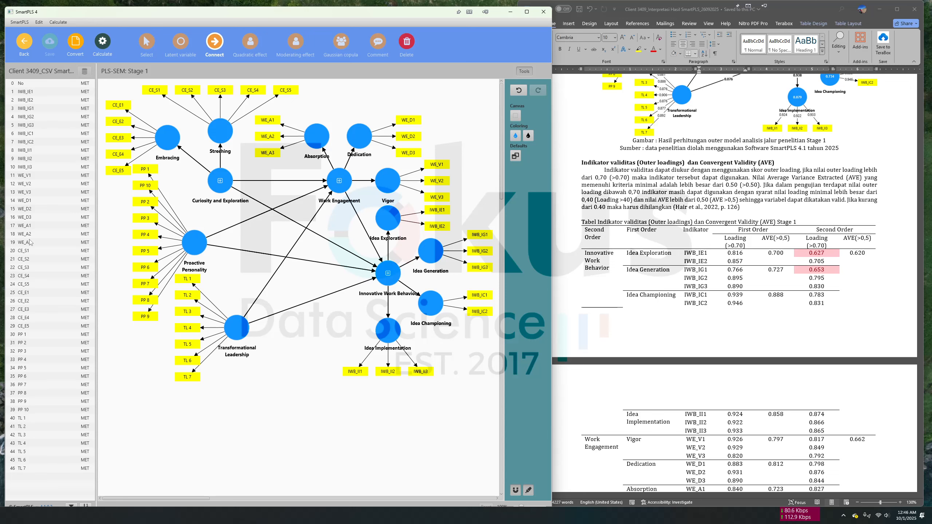
pyautogui.click(99, 43)
pyautogui.click(110, 49)
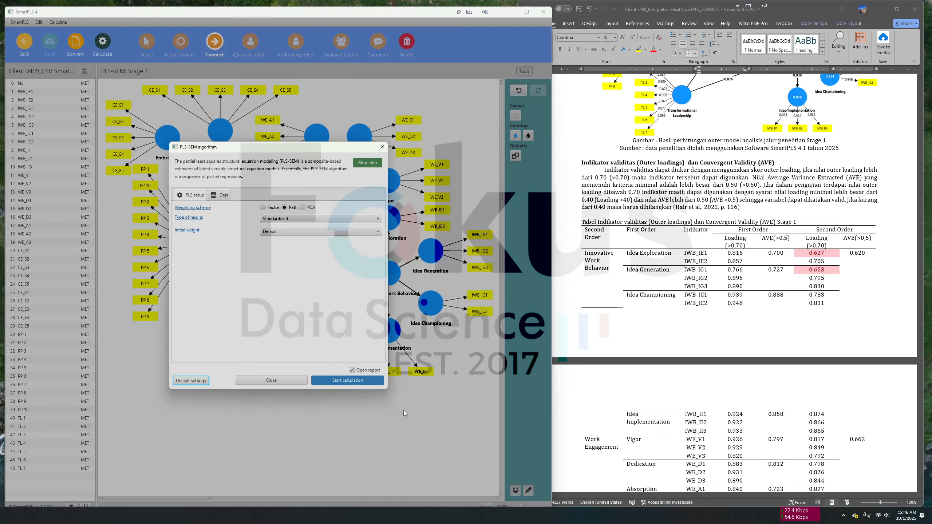
pyautogui.click(348, 382)
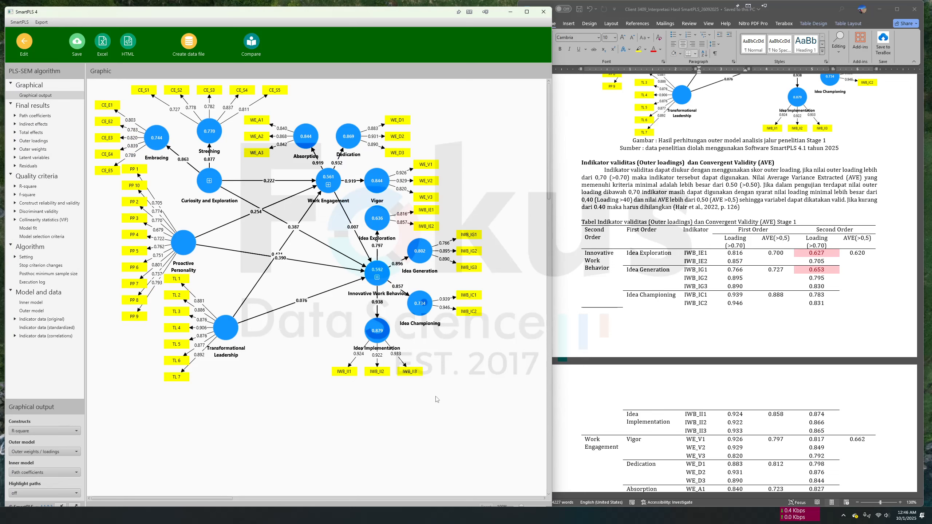
# Step: Separate the overlapping coefficient labels in the results diagram by moving the label of the Proactive Personality to Innovative Work Behavior path
pyautogui.moveTo(520, 508); pyautogui.dragTo(522, 508)
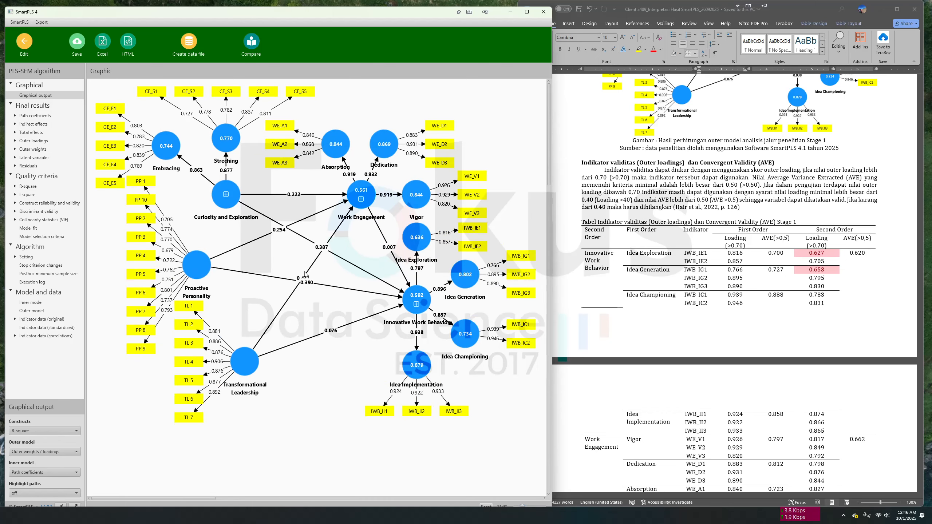
pyautogui.moveTo(303, 276)
pyautogui.mouseDown()
pyautogui.moveTo(307, 269)
pyautogui.moveTo(311, 283)
pyautogui.mouseUp()
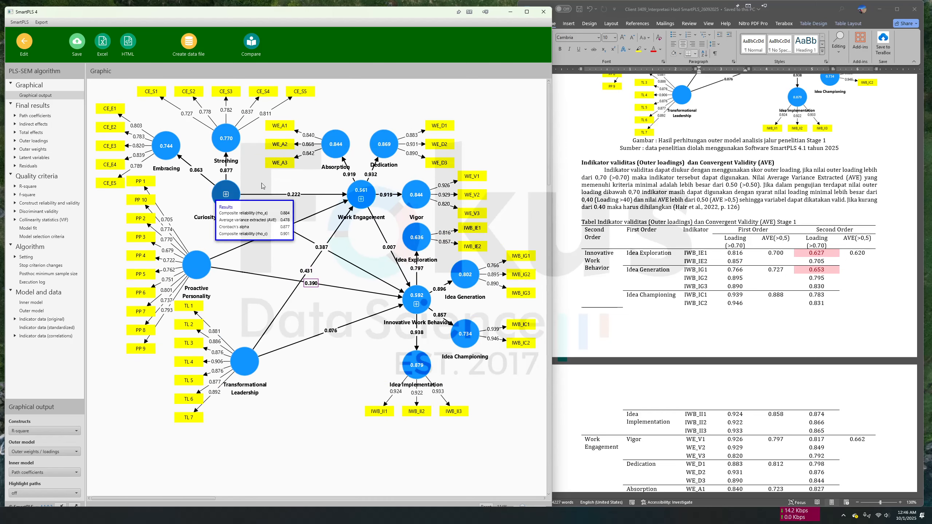
pyautogui.click(309, 392)
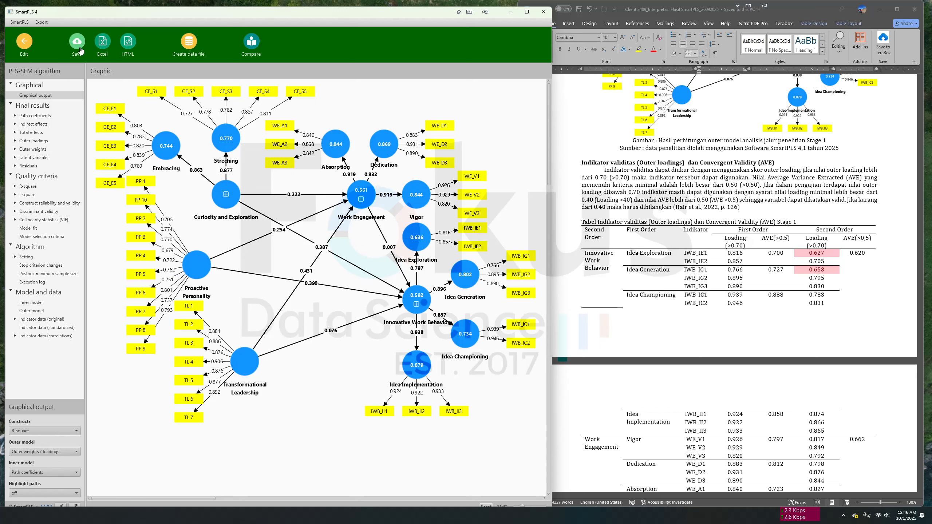
# Step: Save the algorithm report in the Smartpls second order project under the name PLSAlgorithm Stage 1
pyautogui.click(78, 42)
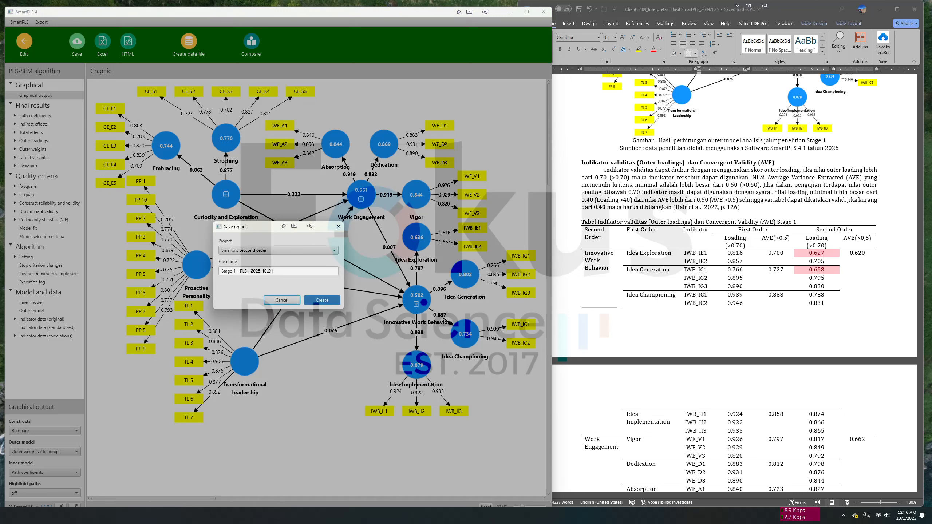
pyautogui.tripleClick(268, 270)
pyautogui.press('BackSpace')
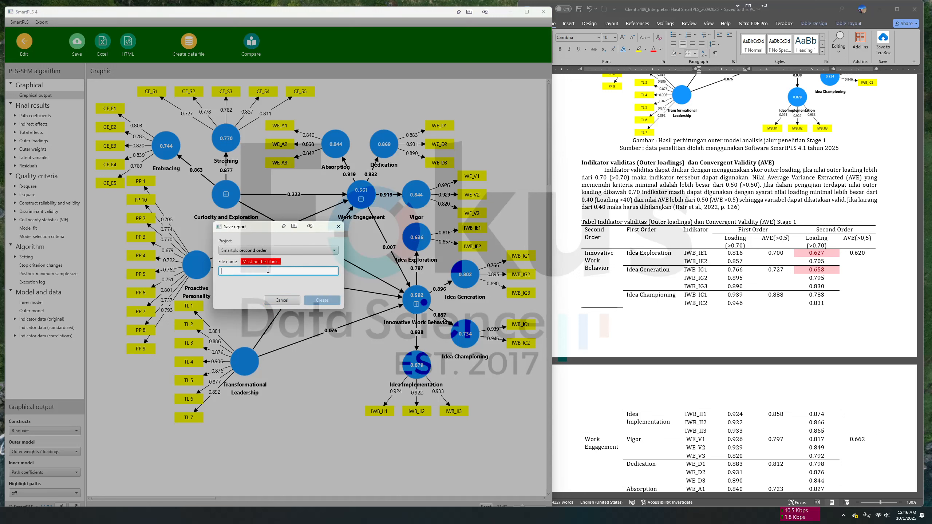
pyautogui.write('PLSAlg')
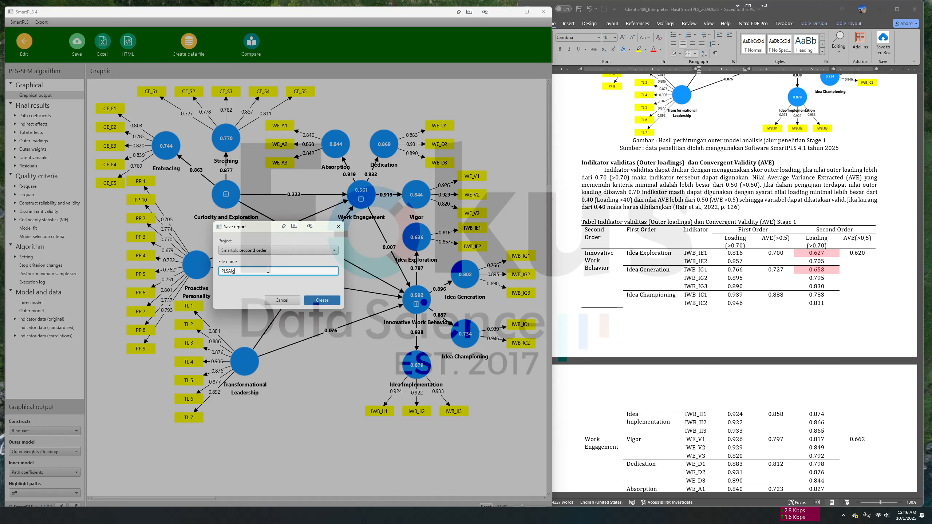
pyautogui.write('oritjm')
pyautogui.press('BackSpace')
pyautogui.press('BackSpace')
pyautogui.press('BackSpace')
pyautogui.press('BackSpace')
pyautogui.press('BackSpace')
pyautogui.press('BackSpace')
pyautogui.press('BackSpace')
pyautogui.write('PLSAlgorithm Stage 1')
pyautogui.click(308, 300)
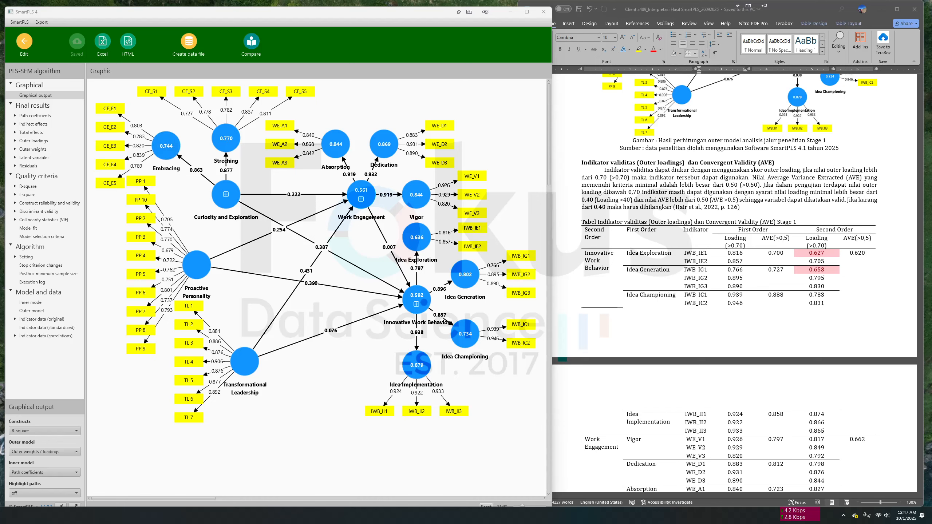
# Step: Look at the previously exported Stage 1 and Stage 2 result files in the client's PLSAlgorithm folder
pyautogui.click(110, 515)
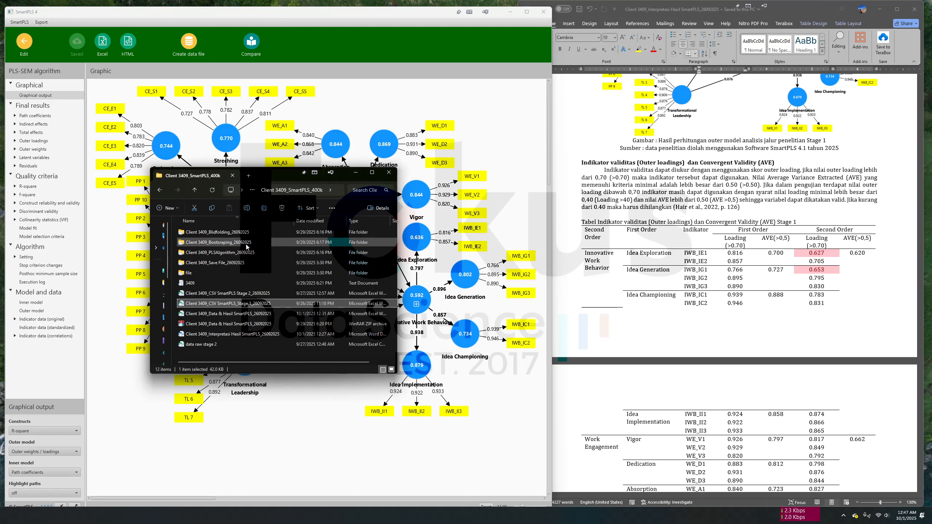
pyautogui.doubleClick(220, 252)
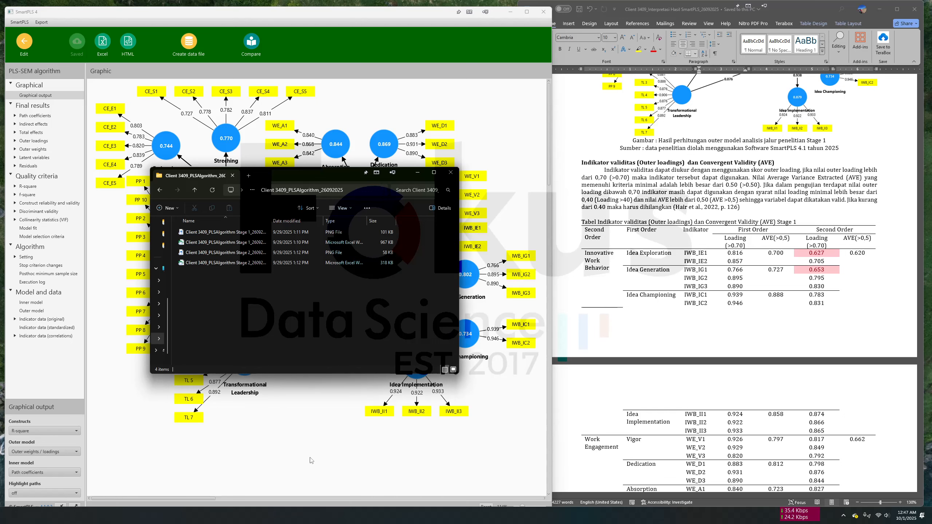
pyautogui.click(232, 176)
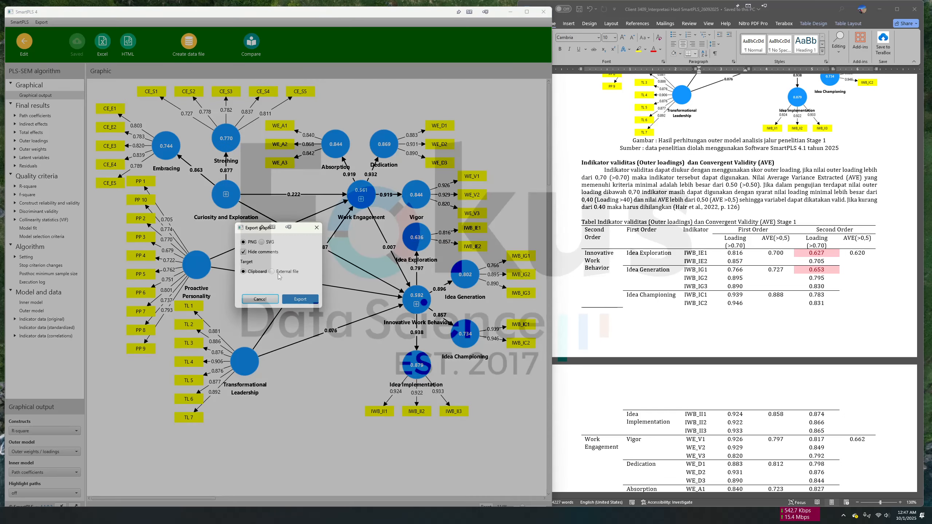
pyautogui.click(277, 273)
pyautogui.click(317, 227)
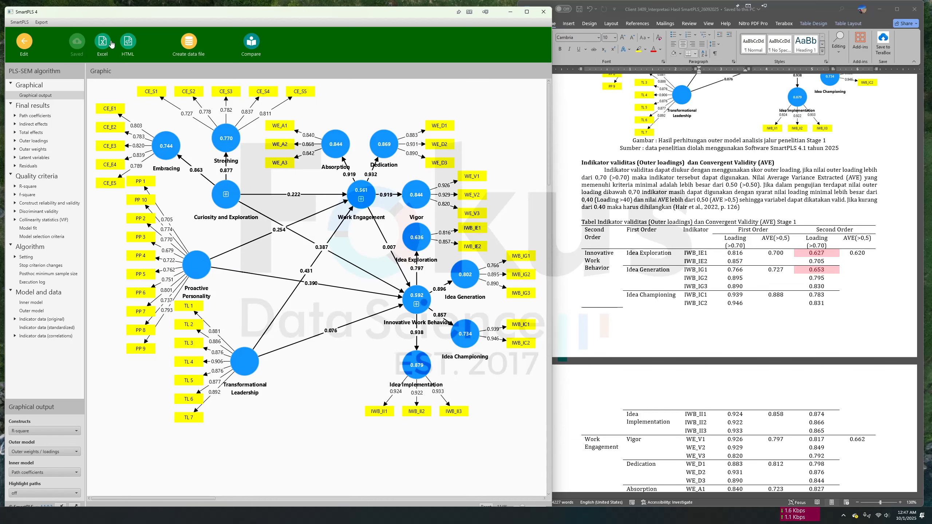
pyautogui.click(104, 45)
pyautogui.click(356, 317)
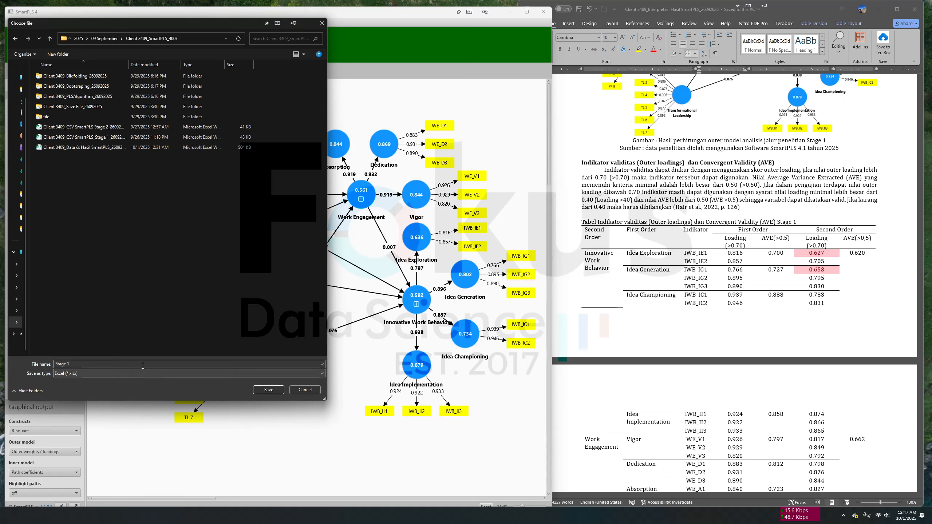
pyautogui.doubleClick(143, 363)
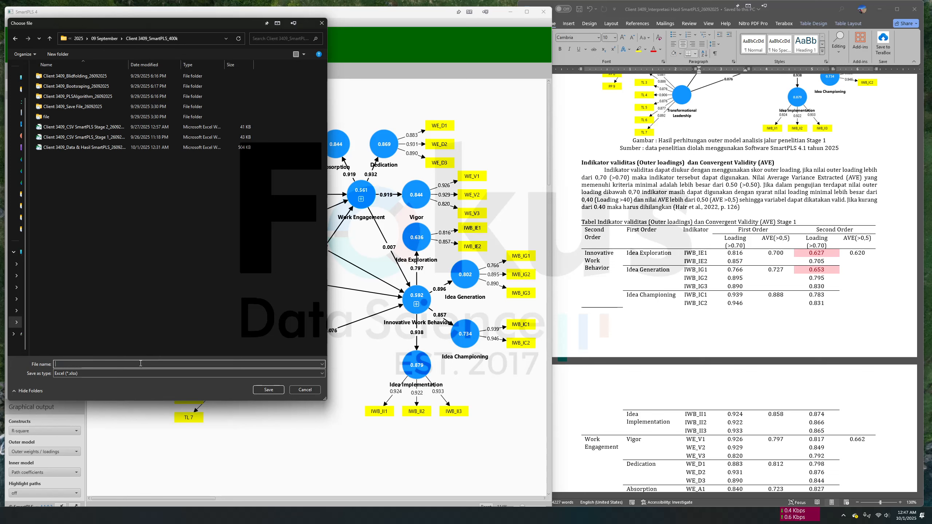
pyautogui.write('Smartpls stage 1')
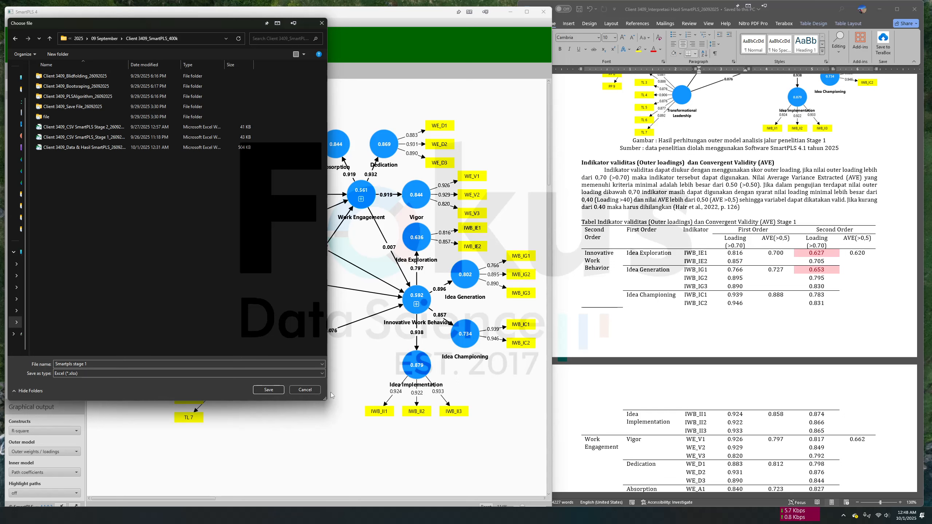
pyautogui.click(305, 390)
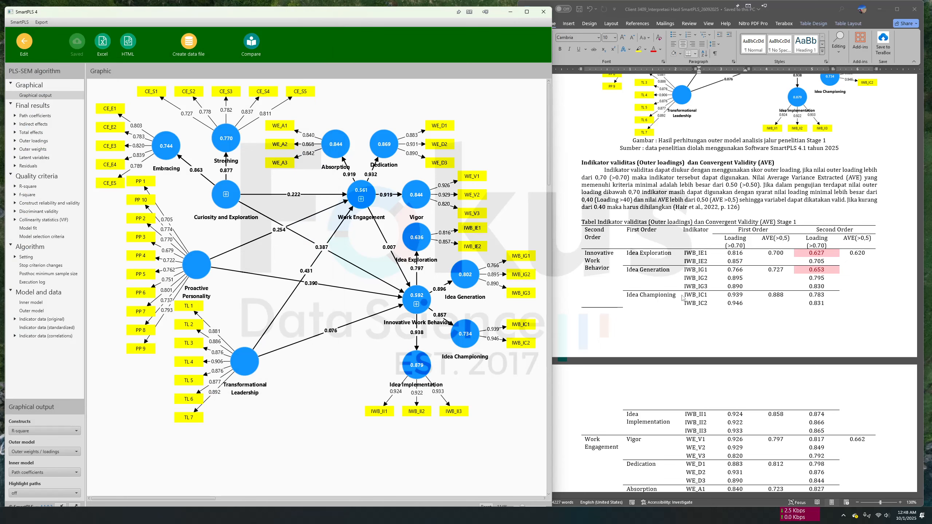
# Step: Open the outer loadings matrix in the SmartPLS results and examine the indicator loadings across the first- and second-order constructs
pyautogui.moveTo(375, 14)
pyautogui.mouseDown()
pyautogui.moveTo(369, 5)
pyautogui.moveTo(330, 22)
pyautogui.moveTo(291, 57)
pyautogui.moveTo(326, 46)
pyautogui.moveTo(354, 13)
pyautogui.moveTo(369, 12)
pyautogui.mouseUp()
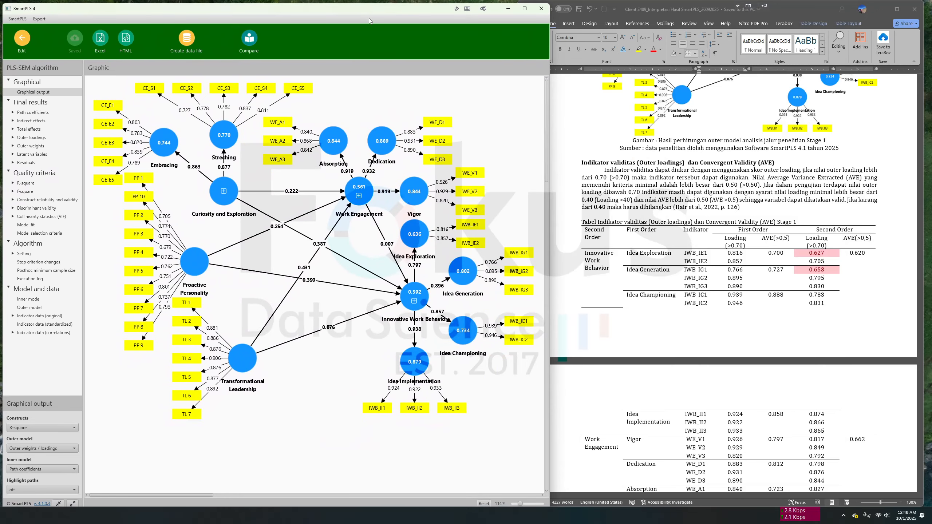
pyautogui.click(769, 281)
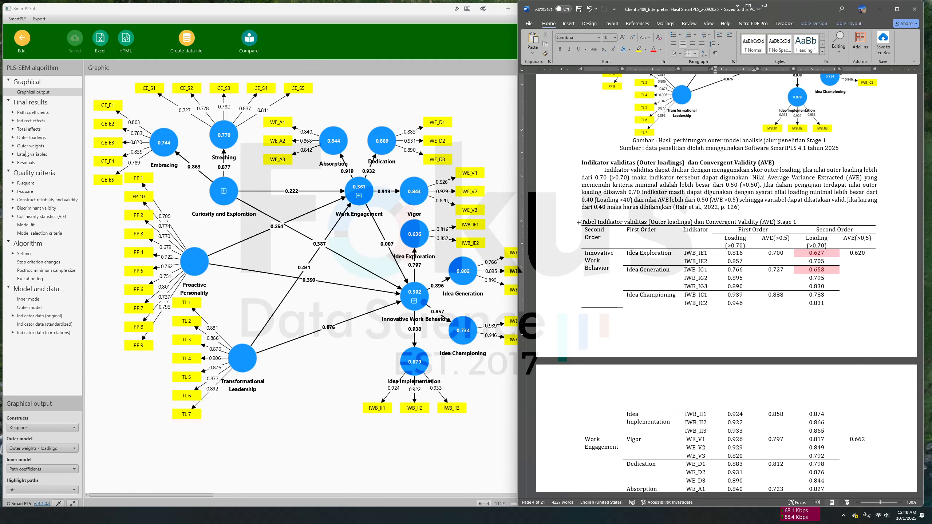
pyautogui.click(29, 137)
pyautogui.scroll(10, 380, 289)
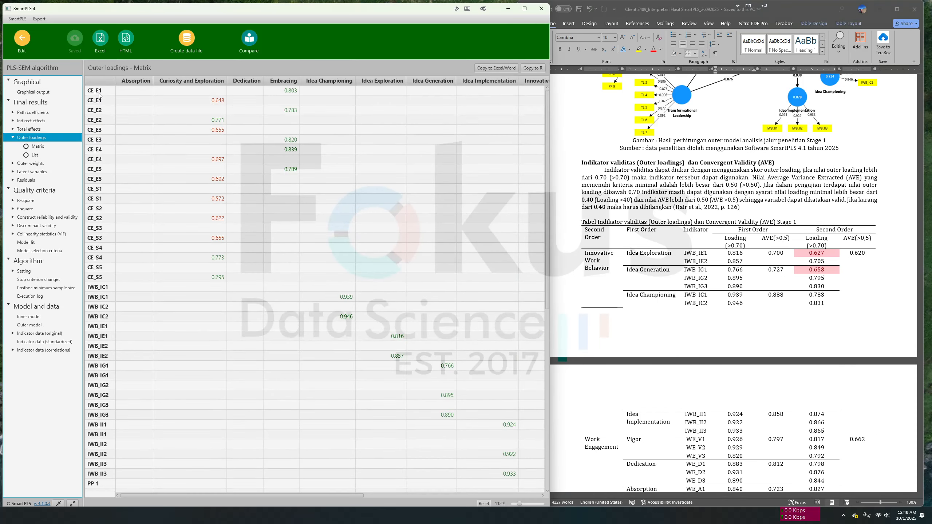
pyautogui.hscroll(5, 345, 149)
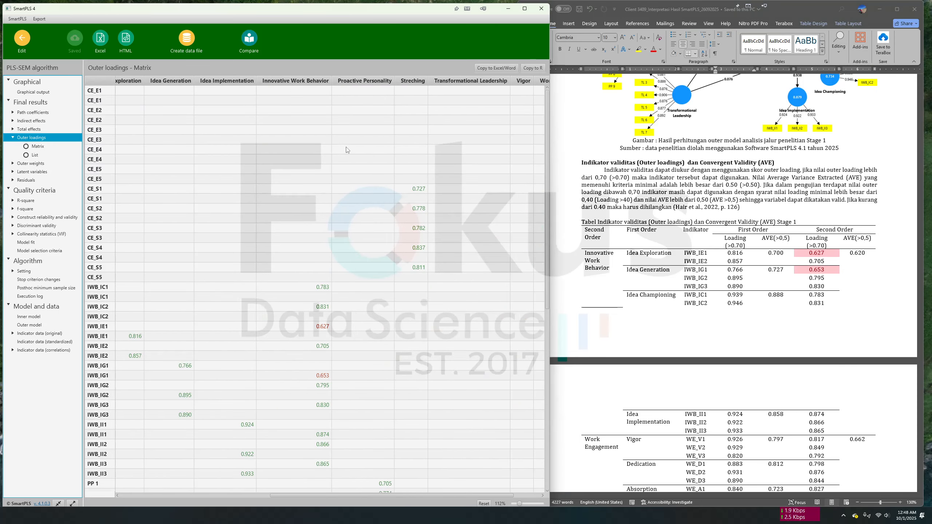
pyautogui.hscroll(2, 347, 149)
pyautogui.hscroll(-8, 355, 145)
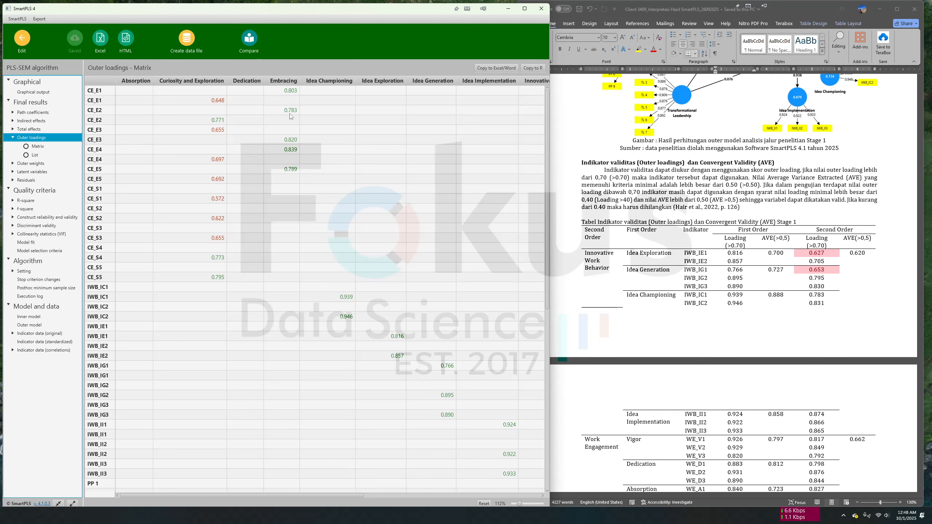
pyautogui.scroll(-10, 304, 126)
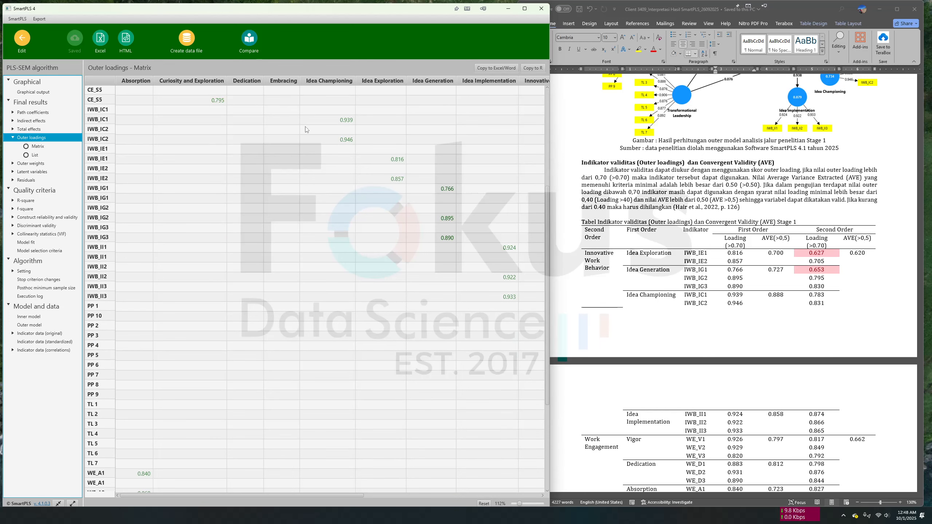
pyautogui.scroll(10, 290, 157)
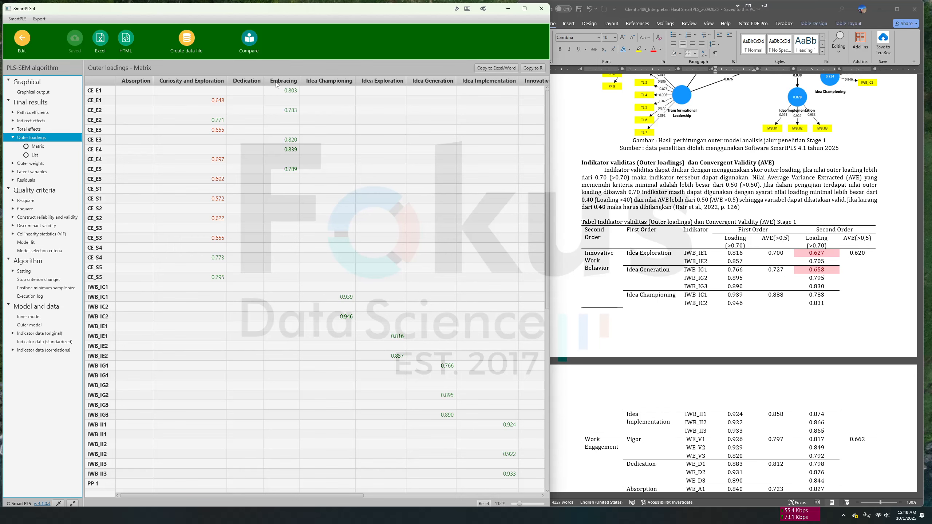
# Step: Check the first- and second-order loadings of the Embracing indicators in the Word report's Stage 1 validity table
pyautogui.click(713, 297)
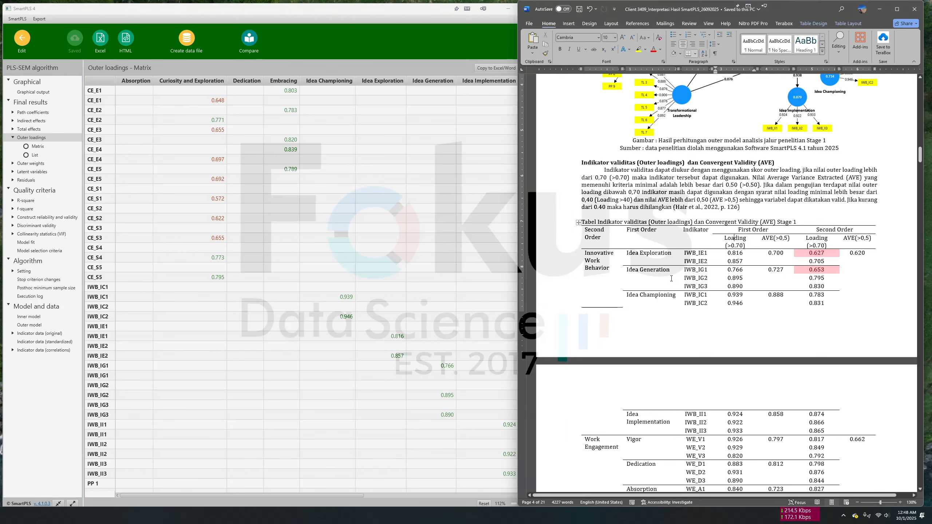
pyautogui.scroll(-5, 713, 297)
pyautogui.scroll(-3, 699, 288)
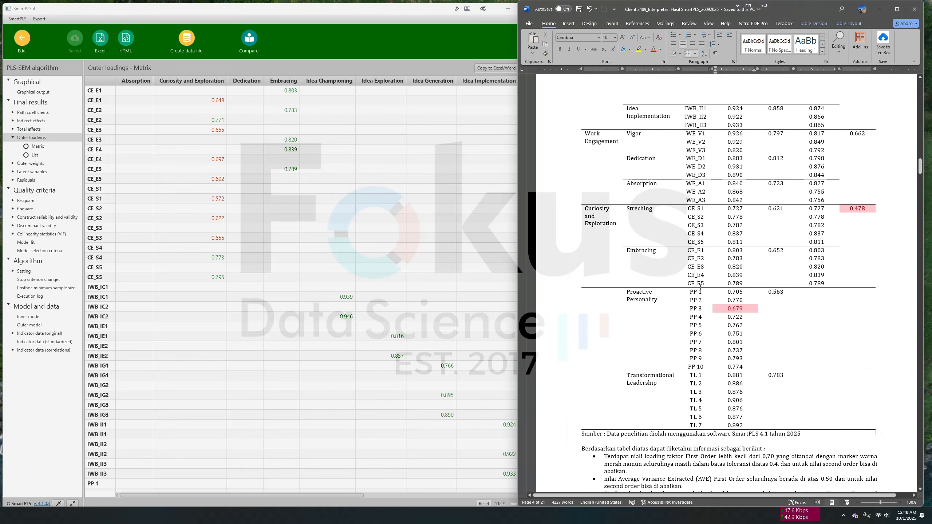
pyautogui.moveTo(634, 251); pyautogui.dragTo(699, 251)
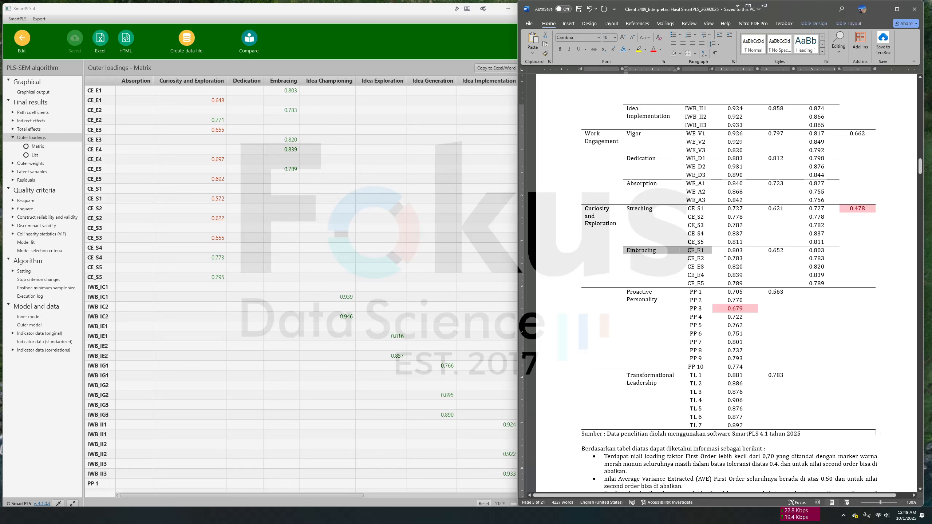
pyautogui.doubleClick(725, 253)
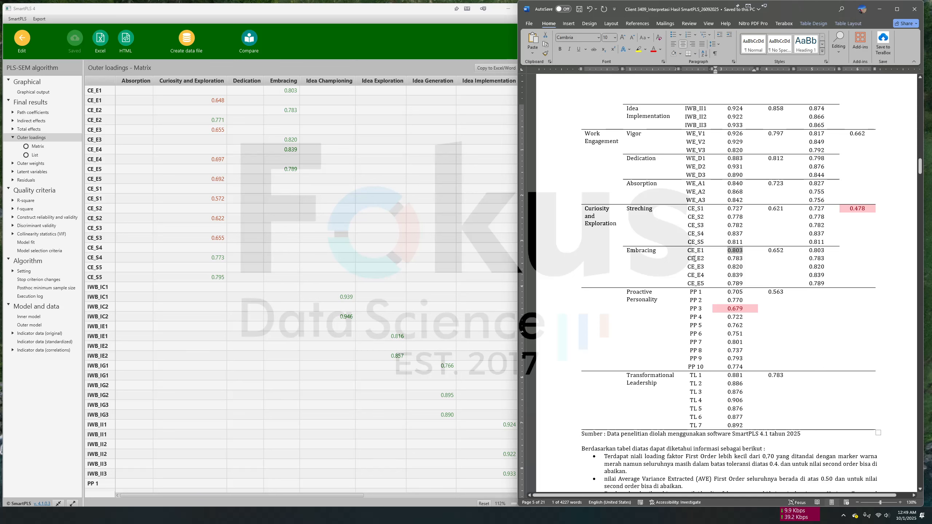
pyautogui.click(692, 259)
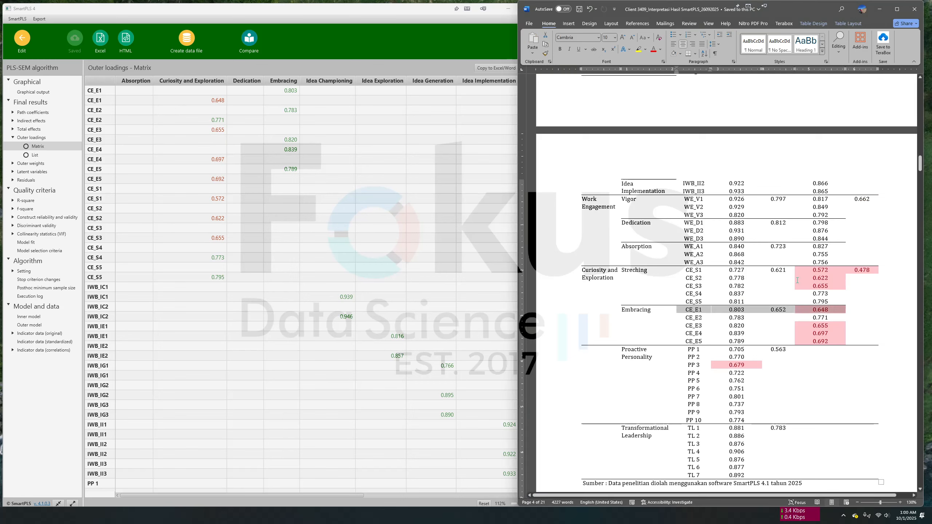
pyautogui.click(813, 310)
pyautogui.moveTo(813, 310); pyautogui.dragTo(827, 311)
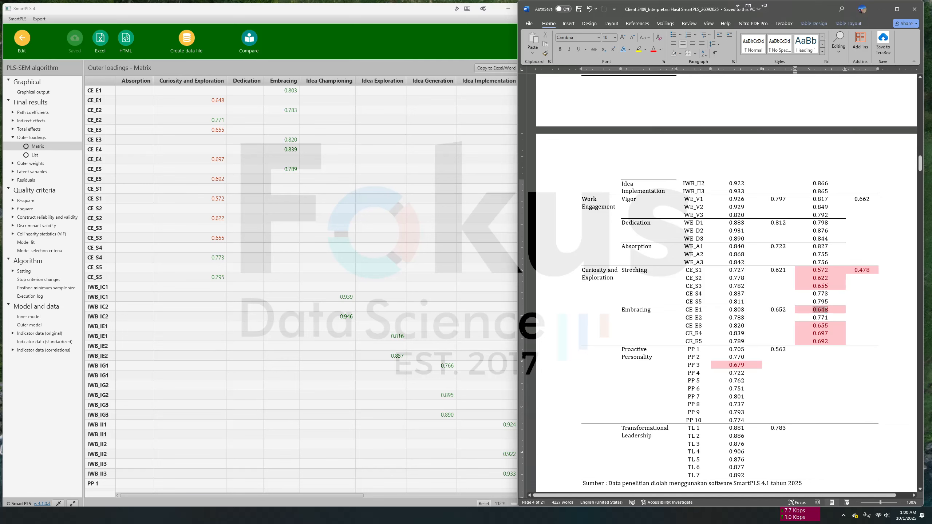
pyautogui.scroll(5, 822, 309)
# Step: Return to SmartPLS and examine the matrix loadings for the Innovative Work Behavior, Proactive Personality, Transformational Leadership and Work Engagement indicators
pyautogui.click(346, 179)
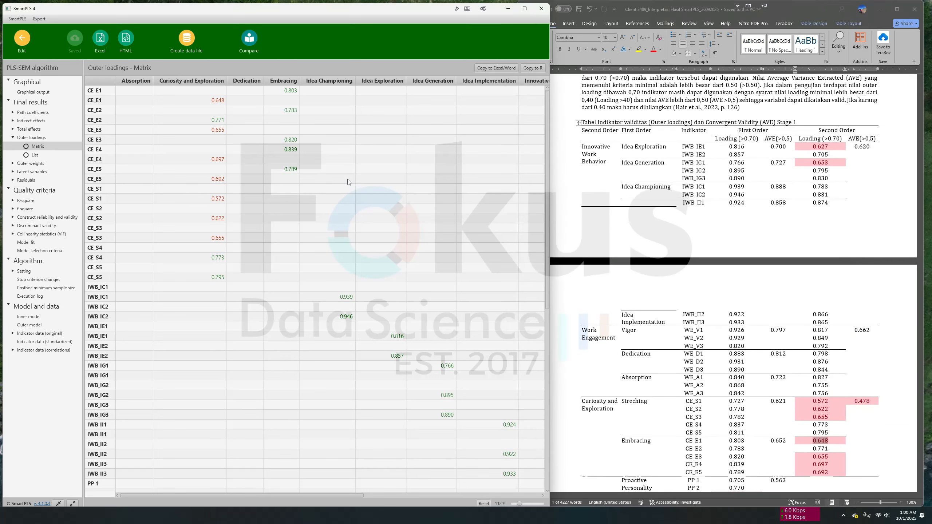
pyautogui.scroll(-6, 235, 169)
pyautogui.hscroll(8, 377, 315)
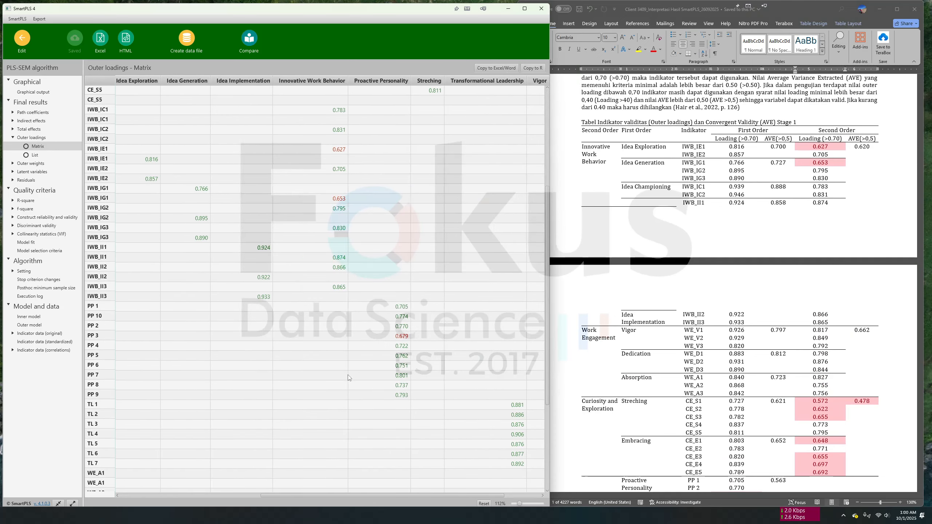
pyautogui.scroll(-5, 351, 374)
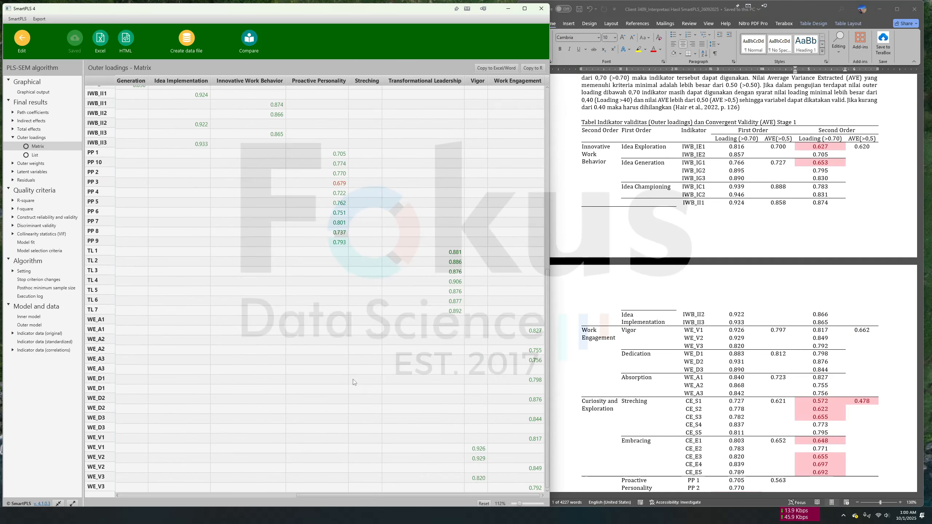
pyautogui.scroll(10, 354, 382)
pyautogui.hscroll(-8, 354, 382)
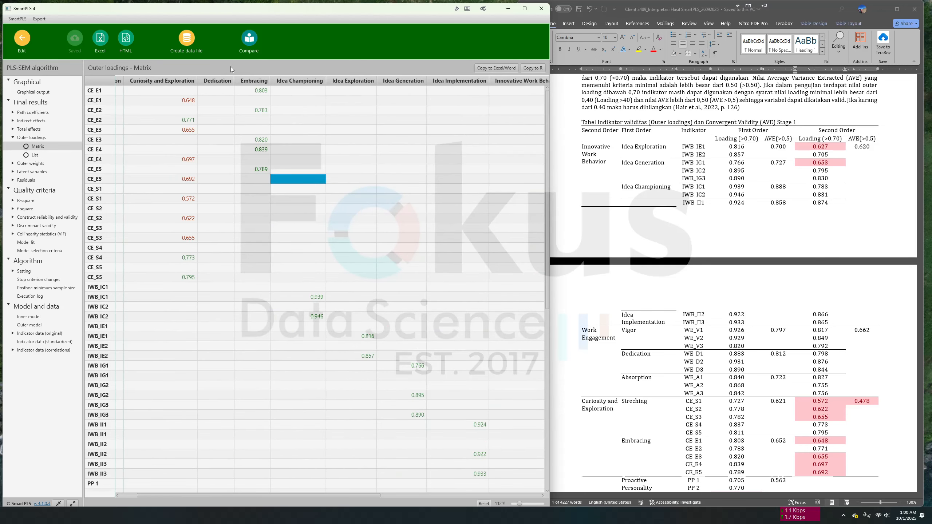
# Step: Switch to the Word report and review the first-order loadings across the Stage 1 indicator validity table
pyautogui.click(750, 394)
pyautogui.scroll(-5, 751, 393)
pyautogui.scroll(8, 751, 392)
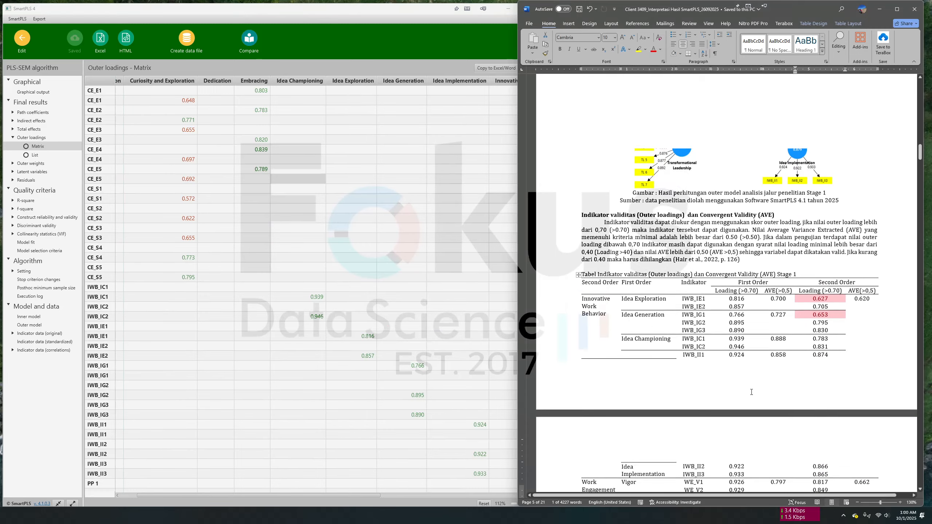
pyautogui.scroll(1, 750, 392)
pyautogui.moveTo(719, 316); pyautogui.dragTo(735, 328)
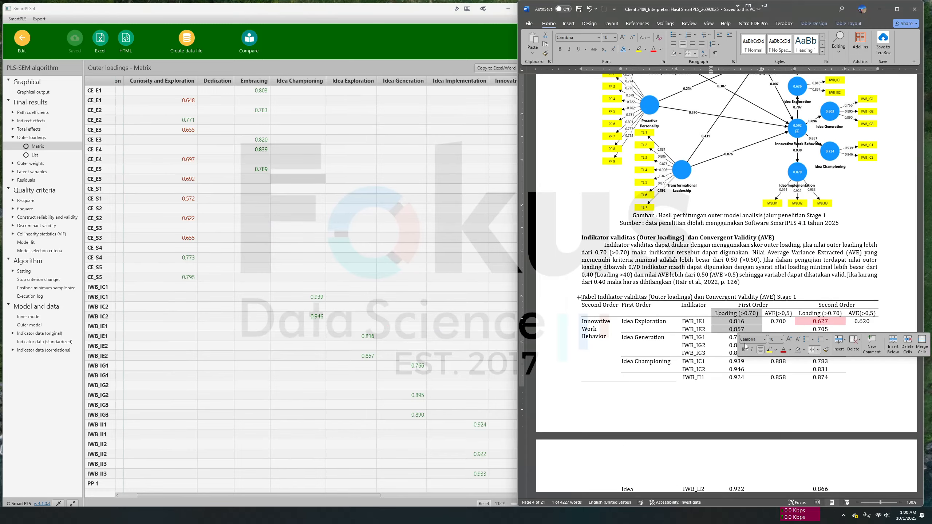
pyautogui.click(735, 323)
pyautogui.scroll(-3, 736, 353)
pyautogui.scroll(-6, 735, 353)
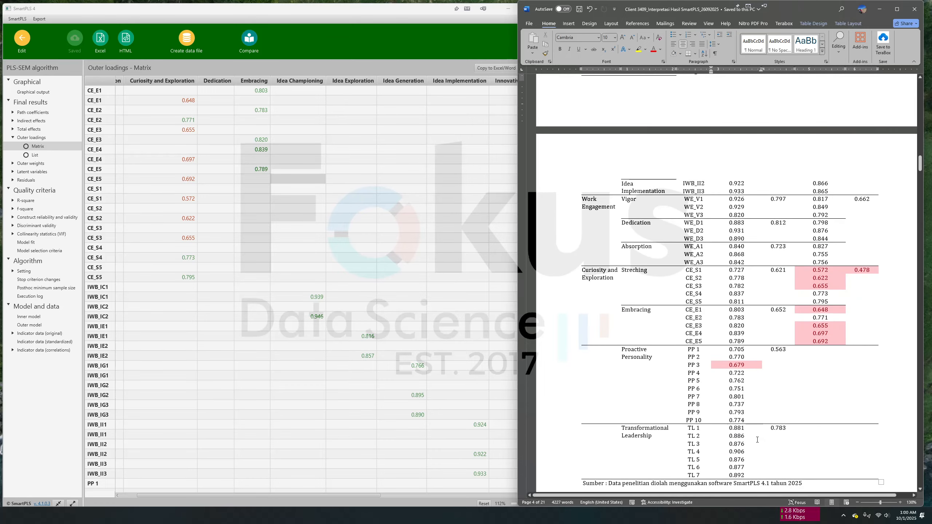
pyautogui.scroll(8, 748, 390)
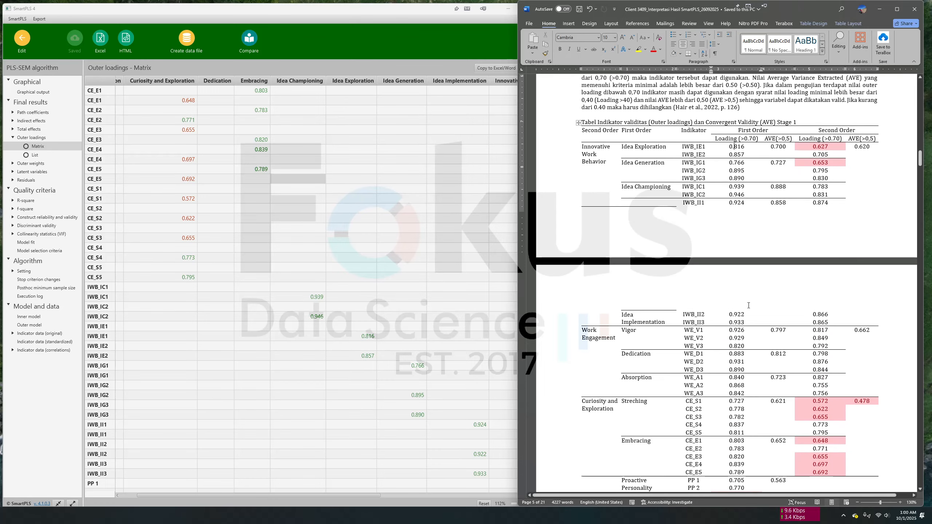
# Step: Read the report's loading and AVE criteria and check the first- and second-order loadings in the Stage 1 table against them
pyautogui.moveTo(702, 218); pyautogui.dragTo(737, 218)
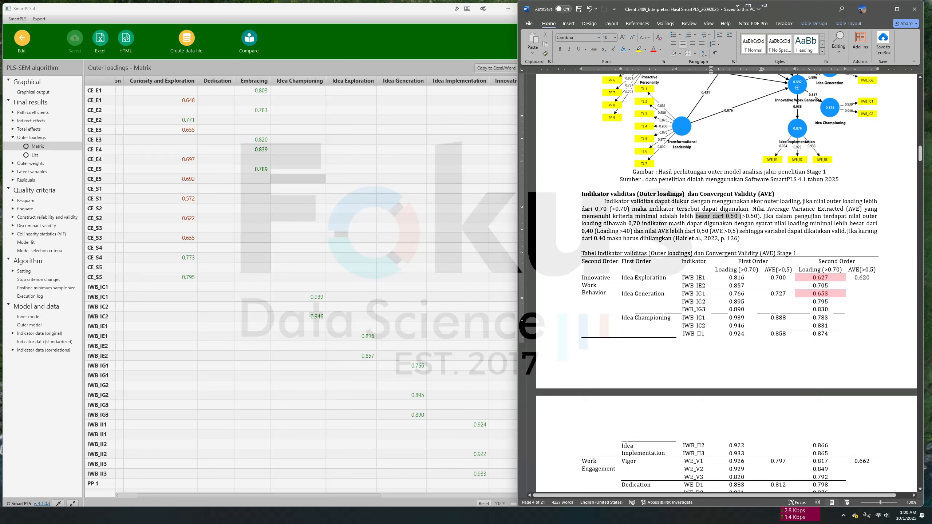
pyautogui.moveTo(584, 231); pyautogui.dragTo(611, 232)
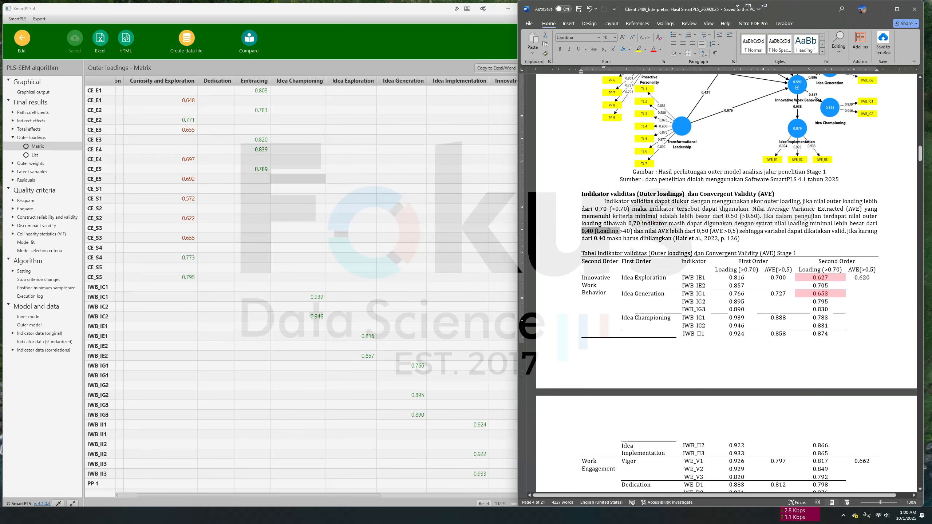
pyautogui.moveTo(720, 270); pyautogui.dragTo(745, 334)
pyautogui.scroll(-5, 746, 334)
pyautogui.scroll(-1, 745, 334)
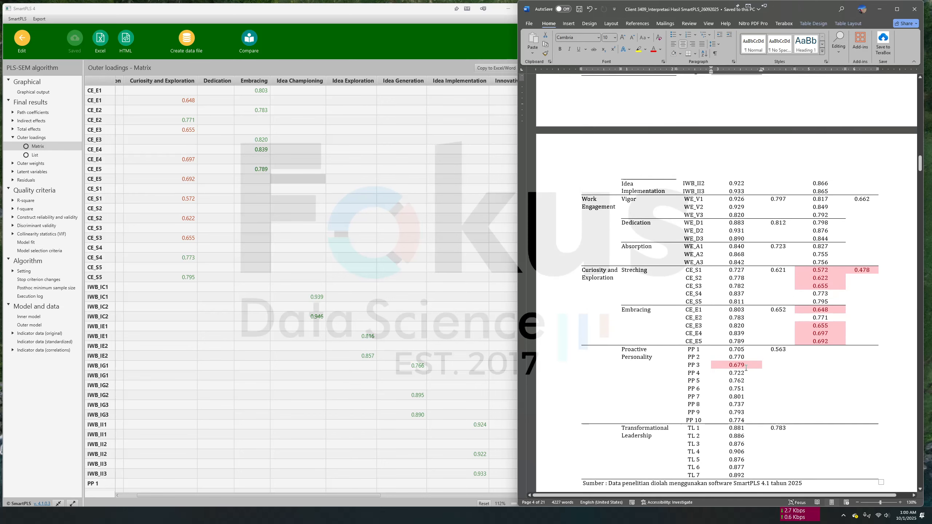
pyautogui.scroll(-3, 746, 366)
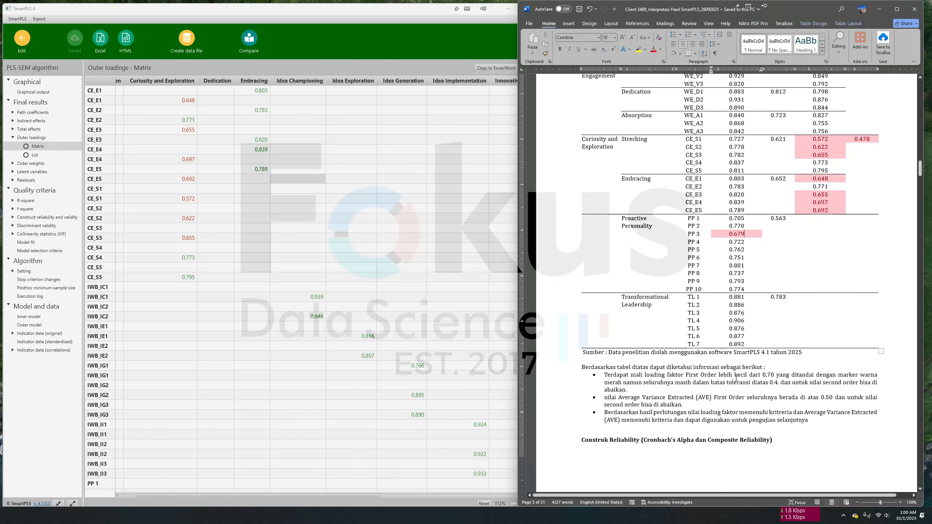
pyautogui.scroll(7, 732, 298)
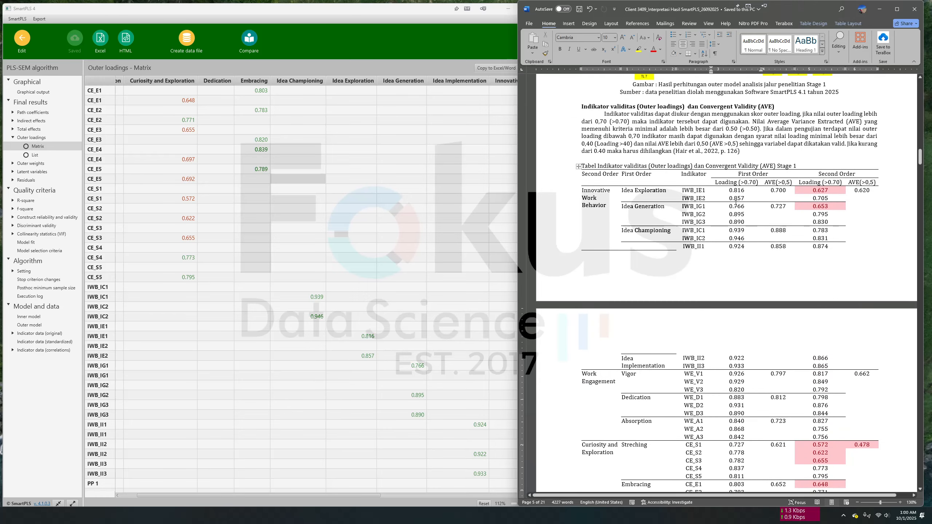
pyautogui.moveTo(800, 182); pyautogui.dragTo(839, 208)
pyautogui.scroll(-10, 832, 256)
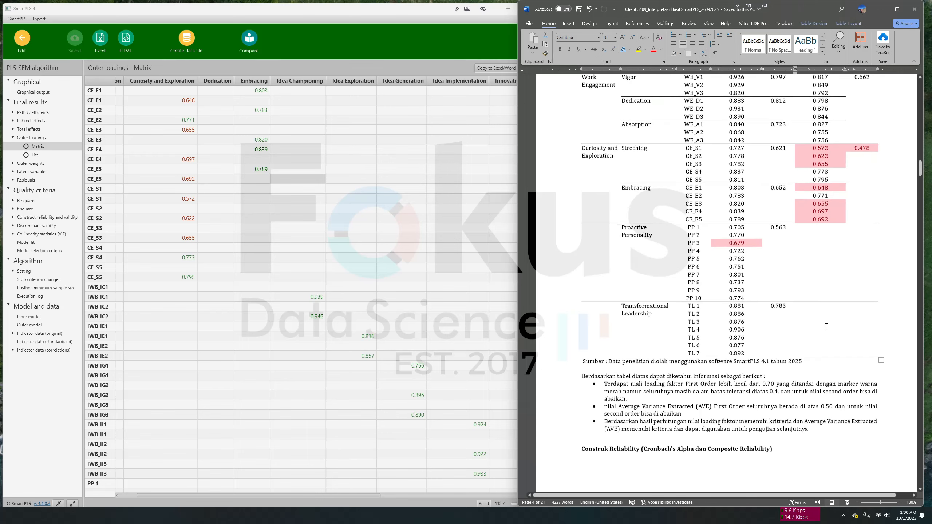
pyautogui.scroll(8, 825, 325)
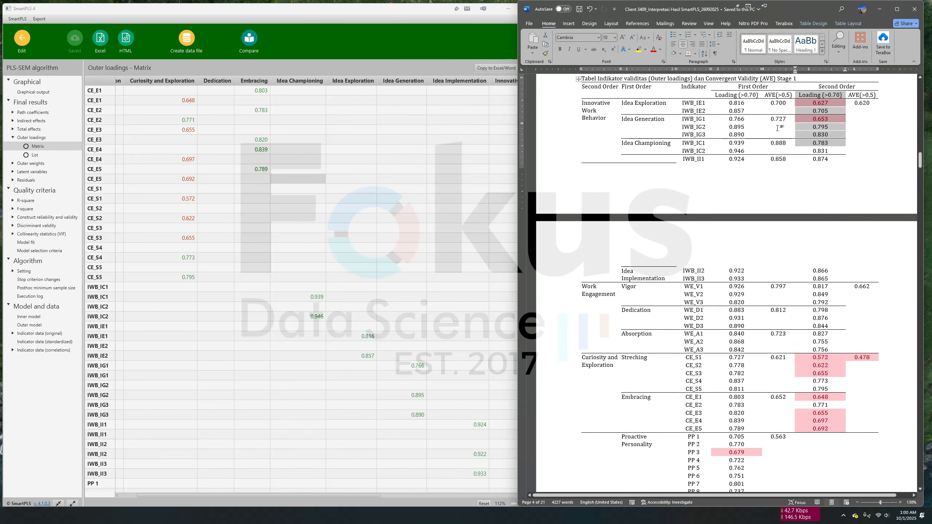
# Step: Open the construct reliability and validity overview in SmartPLS and compare its AVE values with the Word report's Stage 1 table
pyautogui.click(28, 218)
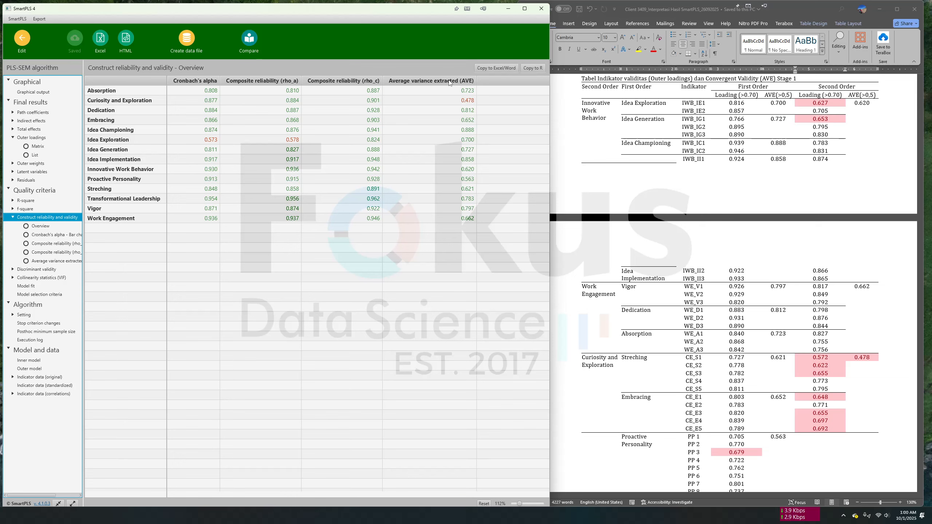
pyautogui.scroll(3, 741, 175)
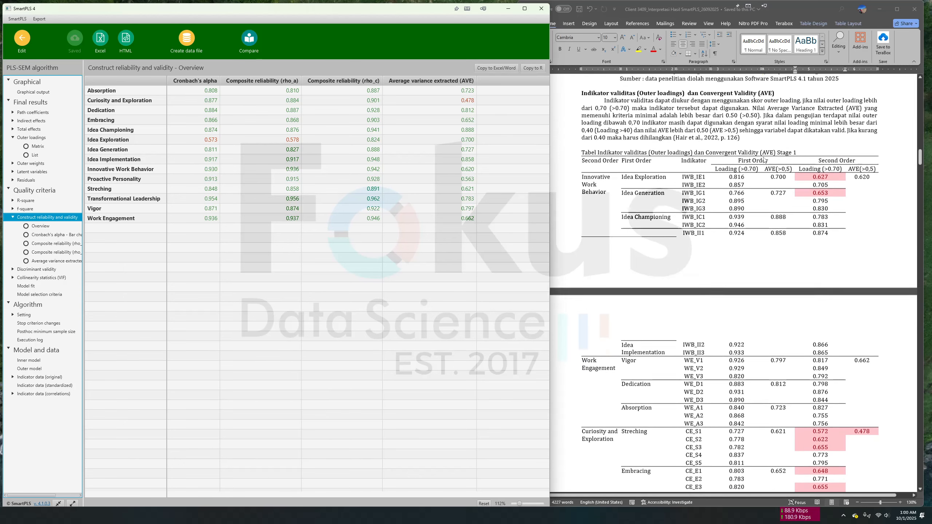
pyautogui.moveTo(818, 182); pyautogui.dragTo(819, 230)
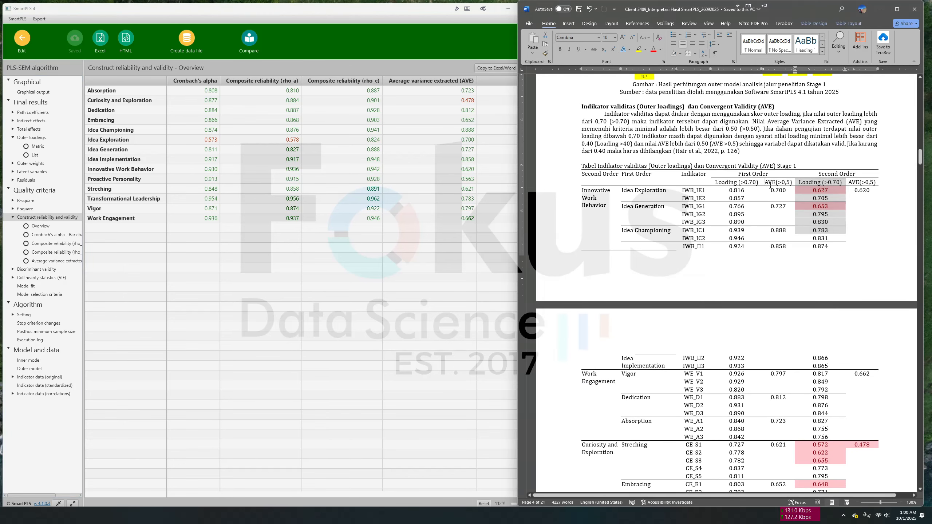
pyautogui.moveTo(777, 182); pyautogui.dragTo(778, 246)
pyautogui.click(400, 142)
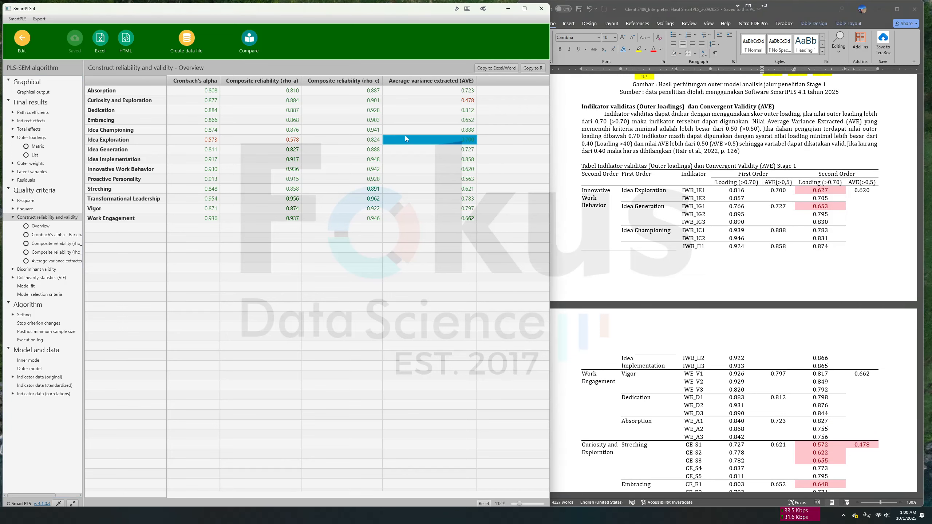
# Step: Review the first-order AVE values of all constructs in the Word report's validity table, through to the interpretation below it
pyautogui.click(775, 187)
pyautogui.scroll(-3, 778, 200)
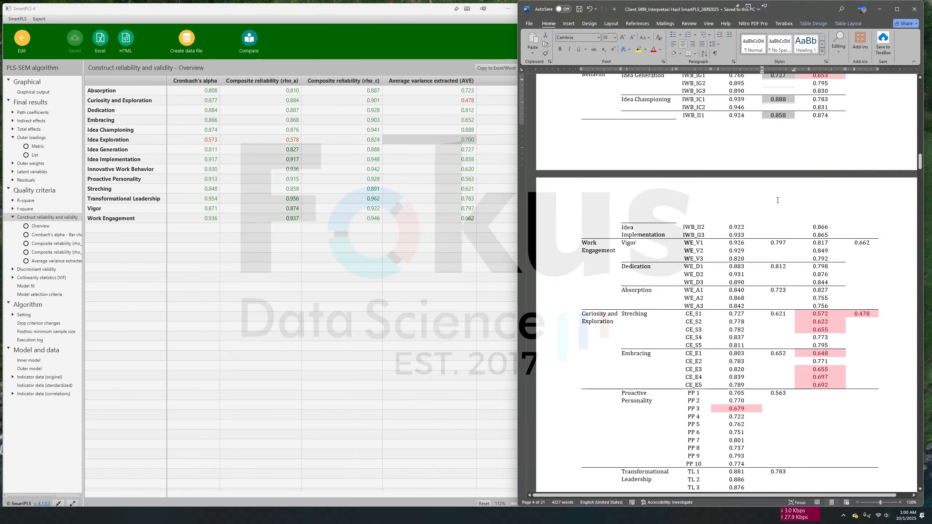
pyautogui.scroll(-2, 777, 201)
pyautogui.scroll(3, 777, 234)
pyautogui.scroll(-2, 777, 273)
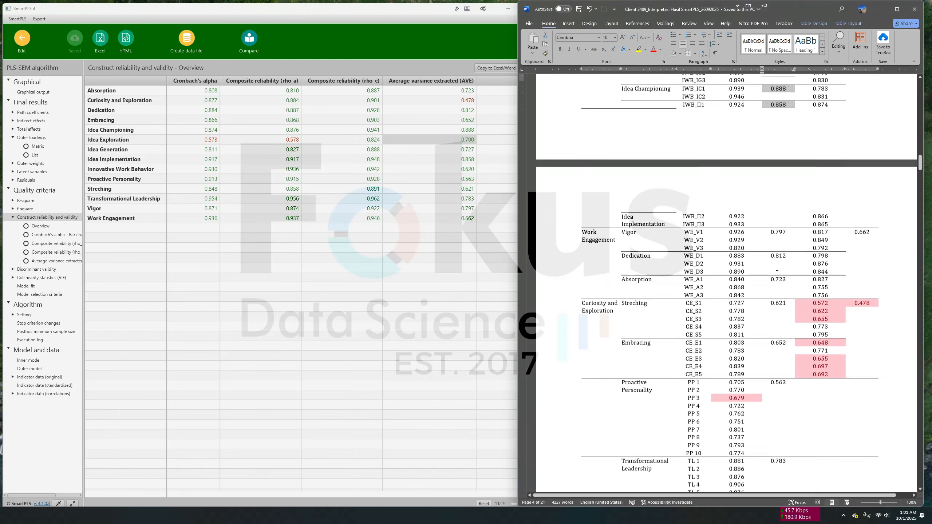
pyautogui.scroll(-3, 777, 273)
pyautogui.scroll(7, 778, 236)
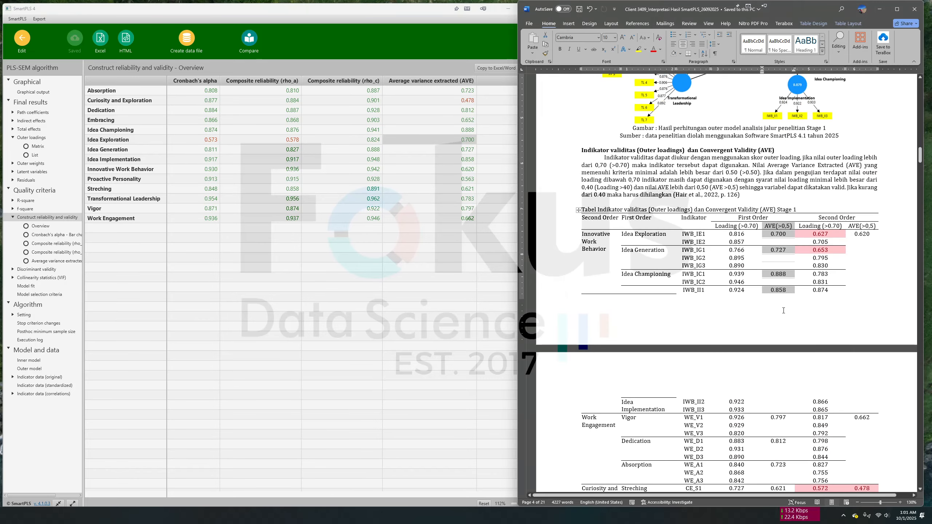
pyautogui.scroll(-4, 821, 363)
pyautogui.scroll(-9, 821, 363)
# Step: Read the report's construct reliability criteria and examine the Idea Exploration Cronbach's alpha in the Stage 1 reliability table
pyautogui.click(702, 217)
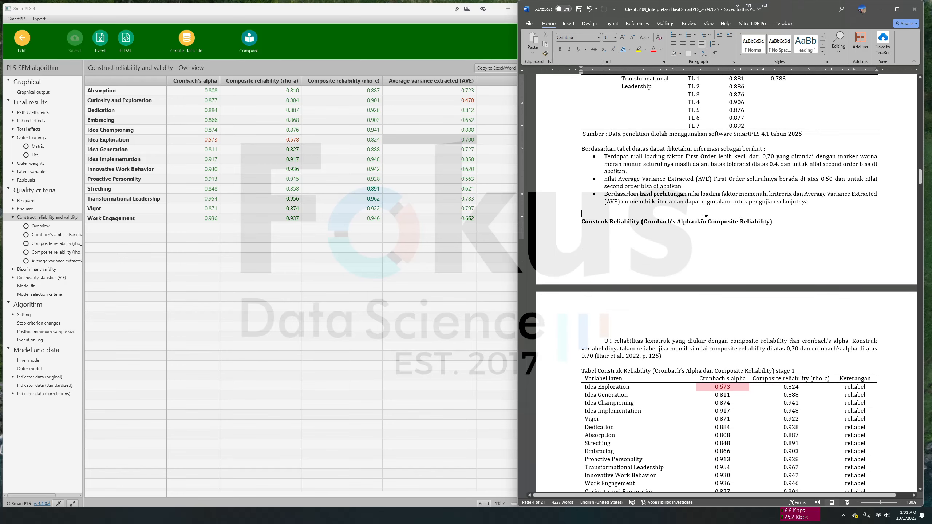
pyautogui.scroll(-2, 702, 217)
pyautogui.click(677, 229)
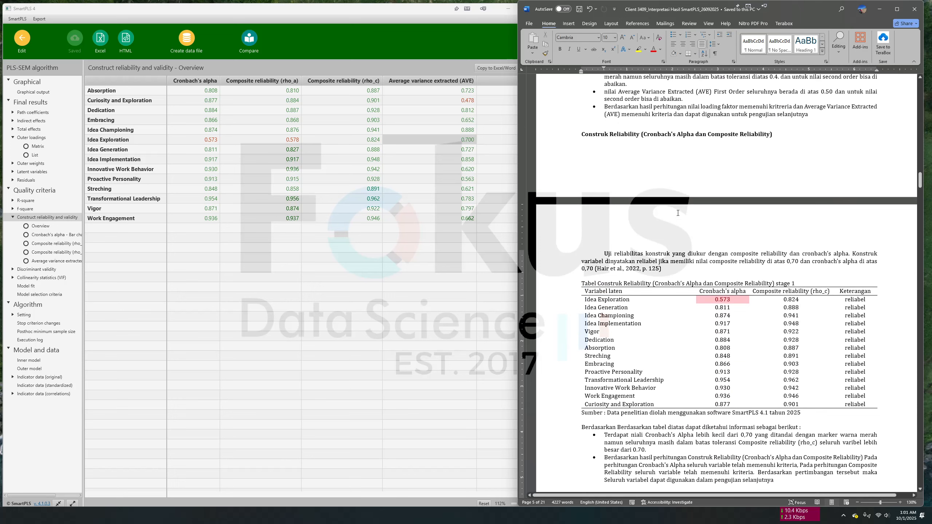
pyautogui.click(685, 269)
pyautogui.click(727, 305)
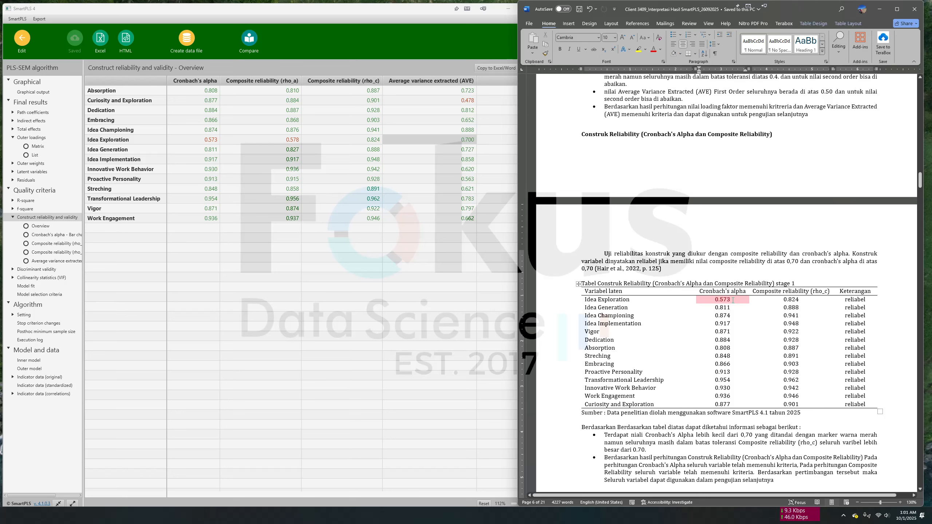
pyautogui.click(602, 300)
pyautogui.moveTo(608, 301); pyautogui.dragTo(720, 303)
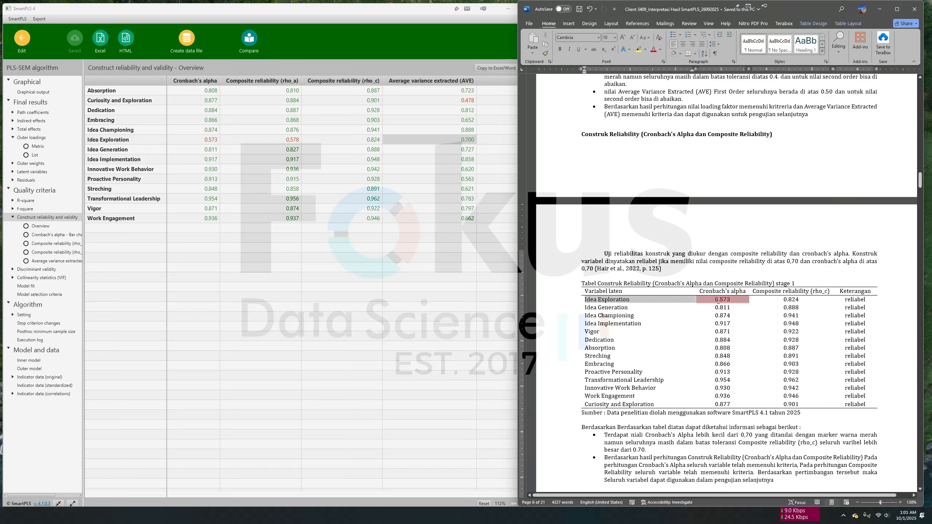
# Step: Check which indicators measure Idea Exploration in the report's Stage 1 validity table
pyautogui.scroll(15, 717, 302)
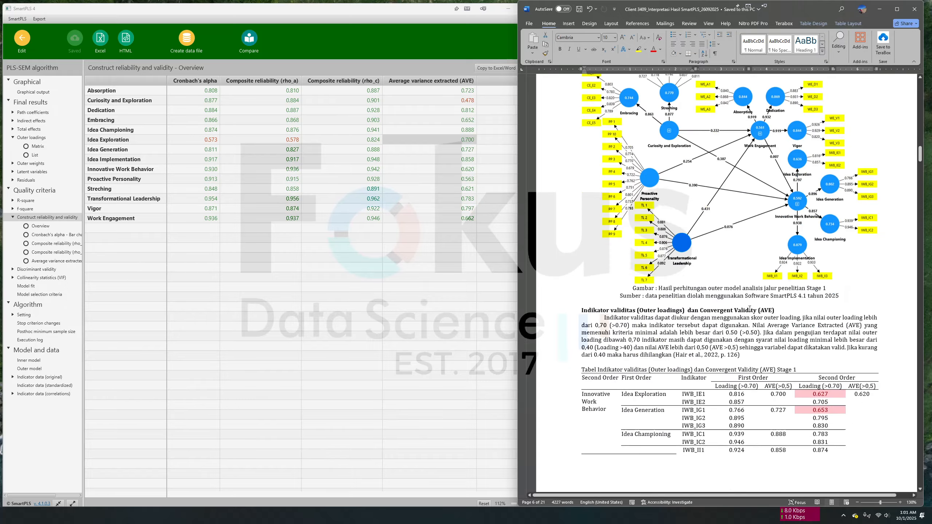
pyautogui.scroll(-10, 750, 310)
pyautogui.scroll(3, 697, 220)
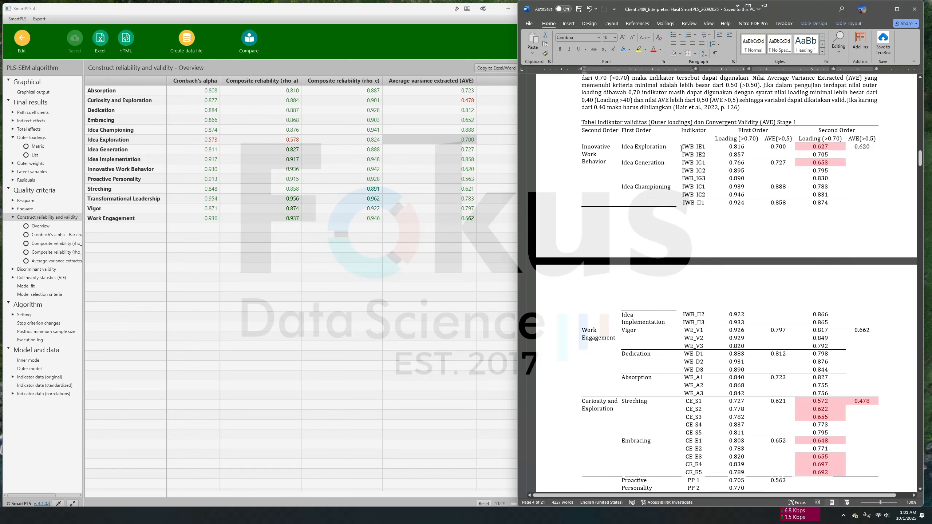
pyautogui.moveTo(681, 149); pyautogui.dragTo(715, 153)
pyautogui.click(706, 153)
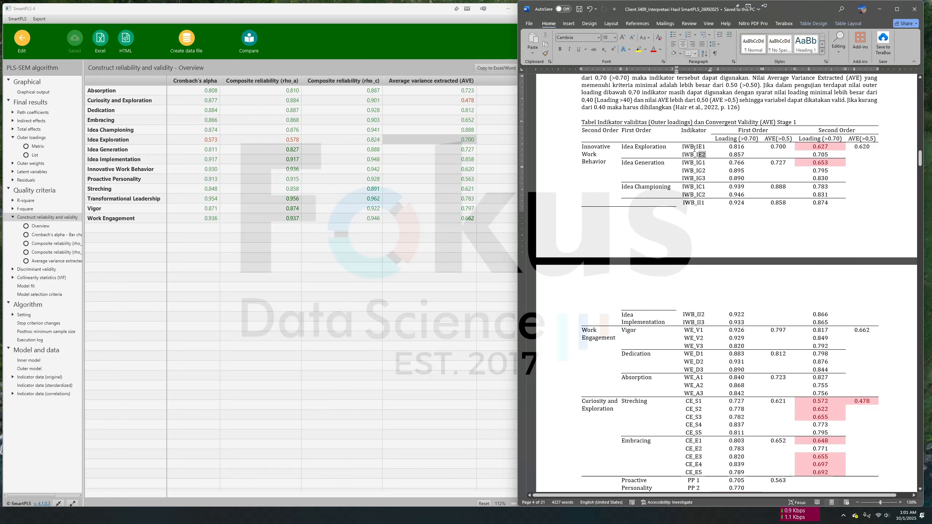
pyautogui.scroll(-10, 697, 221)
pyautogui.scroll(-5, 679, 382)
# Step: Compare Idea Exploration's Cronbach's alpha with its composite reliability (rho_c) in the Stage 1 reliability table and read the interpretation
pyautogui.click(690, 297)
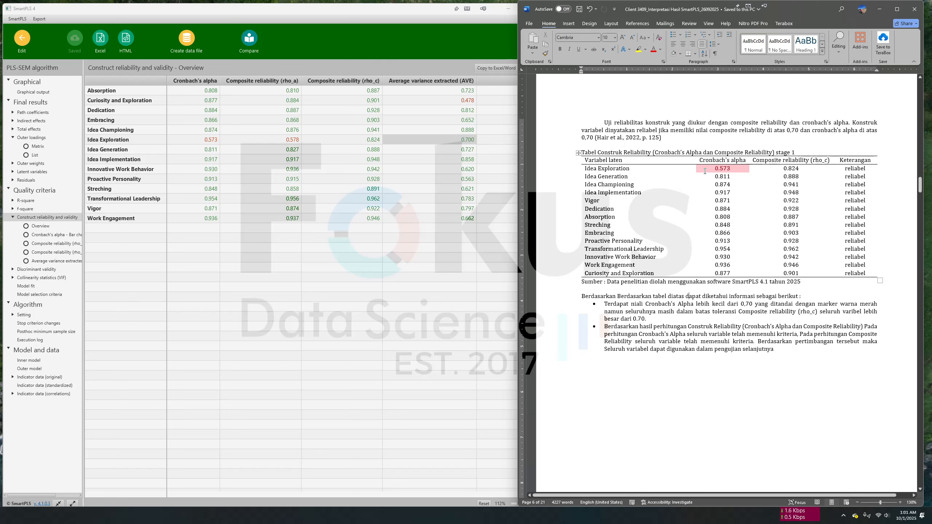
pyautogui.doubleClick(721, 169)
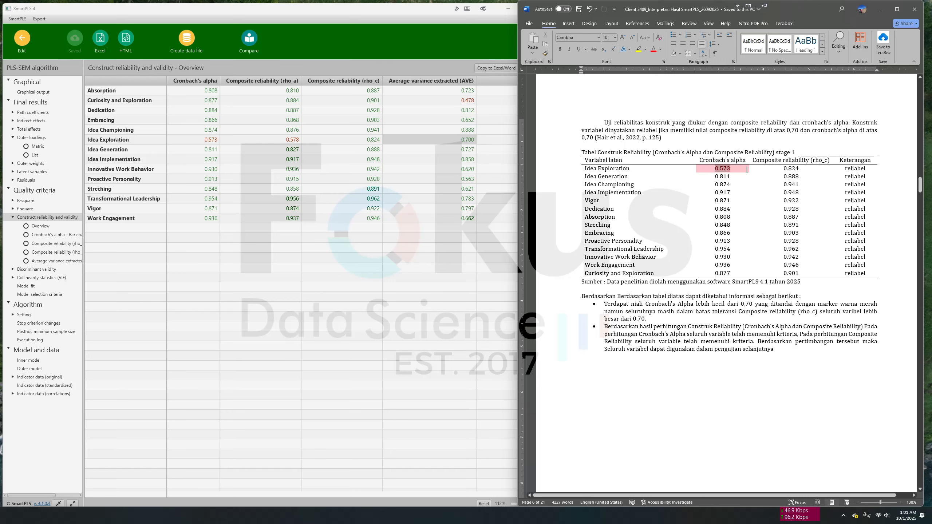
pyautogui.click(700, 299)
pyautogui.moveTo(714, 169); pyautogui.dragTo(814, 167)
pyautogui.click(695, 326)
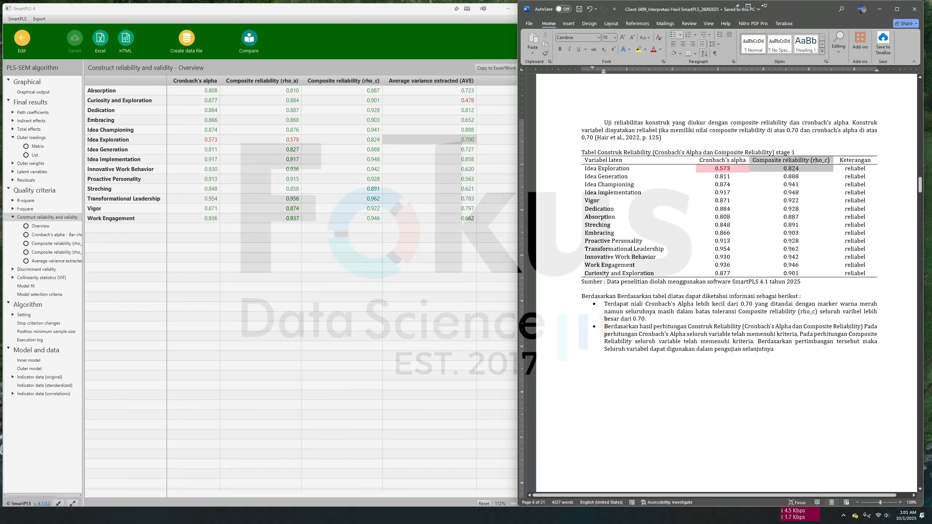
pyautogui.click(788, 168)
pyautogui.moveTo(784, 167); pyautogui.dragTo(802, 169)
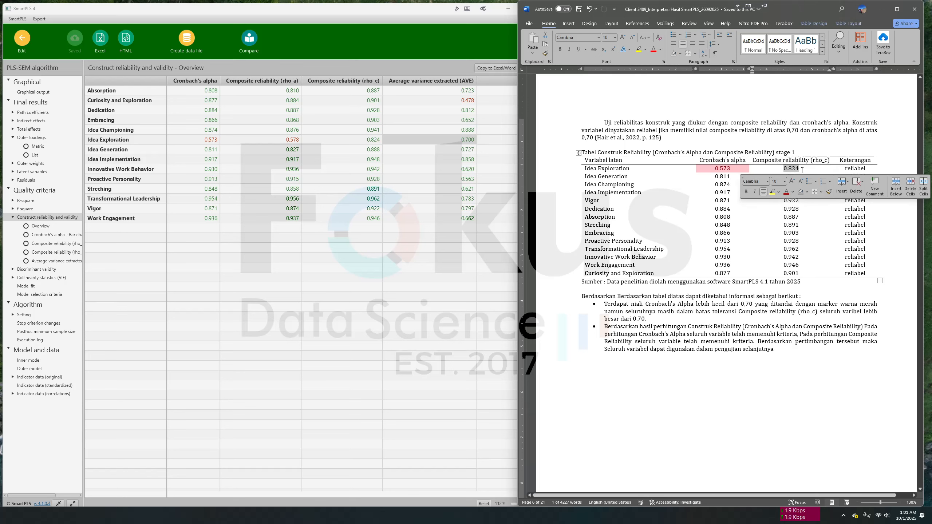
pyautogui.click(728, 168)
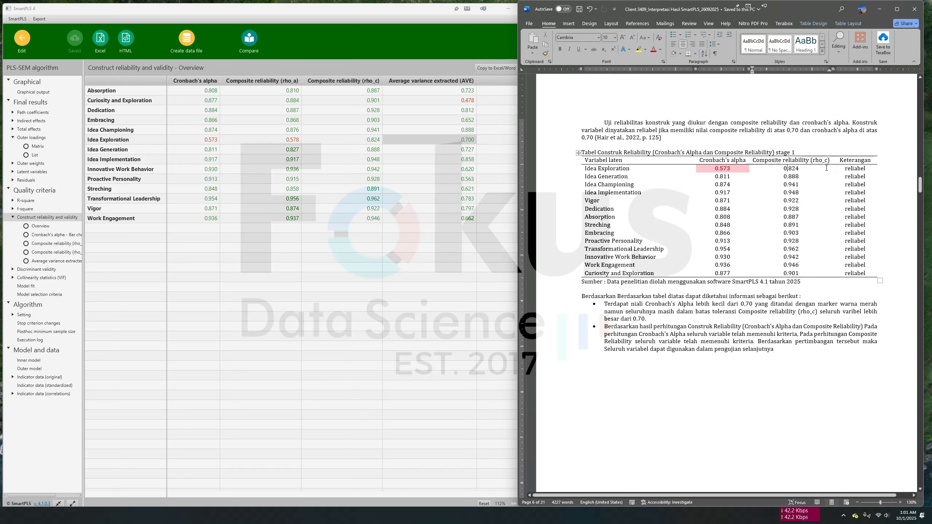
pyautogui.moveTo(784, 168)
pyautogui.mouseDown()
pyautogui.moveTo(802, 172)
pyautogui.moveTo(799, 261)
pyautogui.moveTo(800, 169)
pyautogui.mouseUp()
pyautogui.click(715, 209)
pyautogui.moveTo(584, 169); pyautogui.dragTo(855, 169)
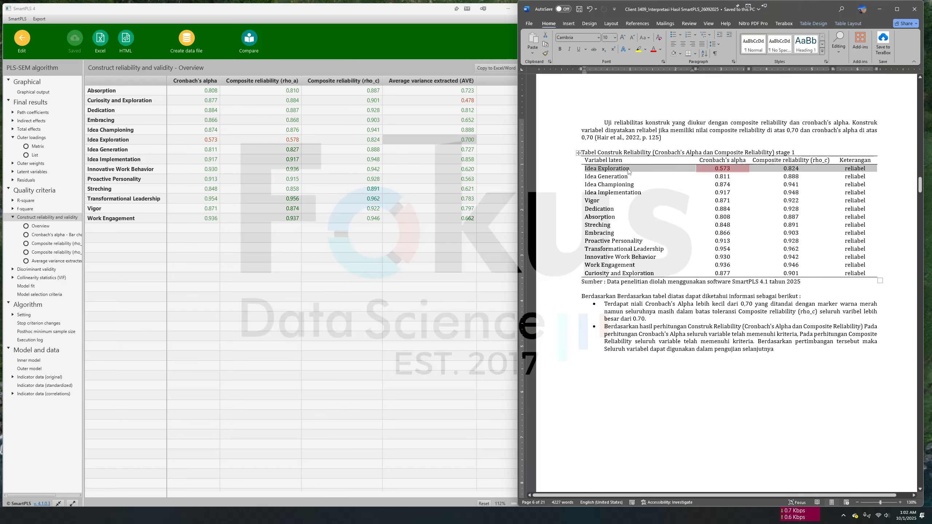
# Step: Insert blank lines before the Construk Reliability heading to move it onto the next page with its explanatory paragraph and table
pyautogui.scroll(6, 628, 171)
pyautogui.scroll(-5, 616, 235)
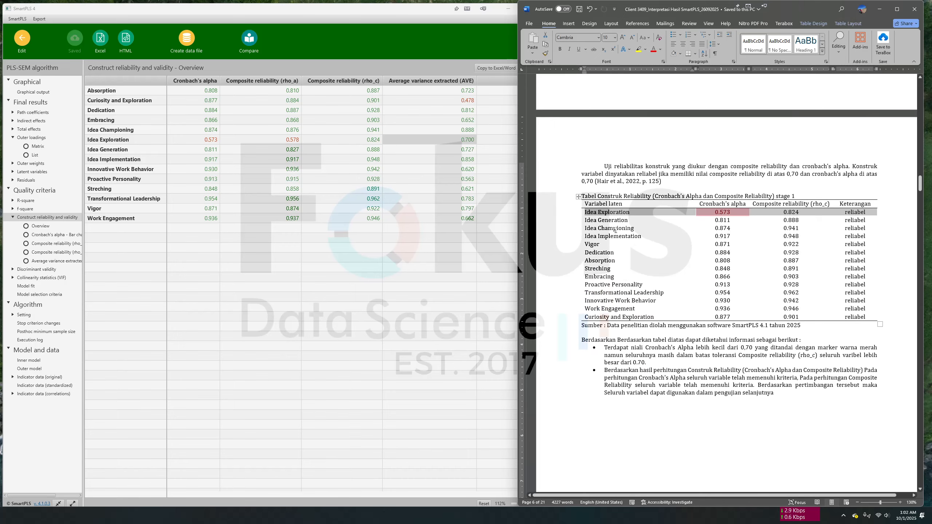
pyautogui.scroll(3, 676, 216)
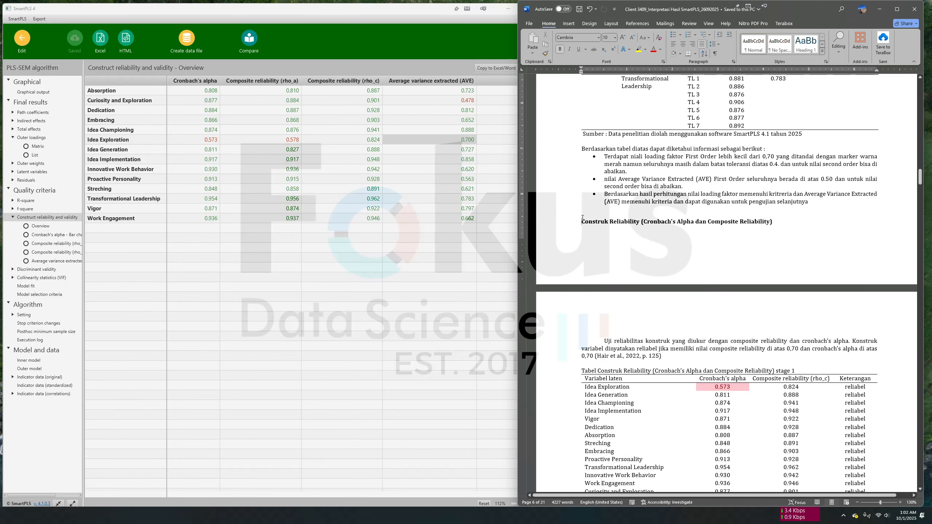
pyautogui.click(665, 264)
pyautogui.press('Return')
pyautogui.press('Return')
pyautogui.press('Return')
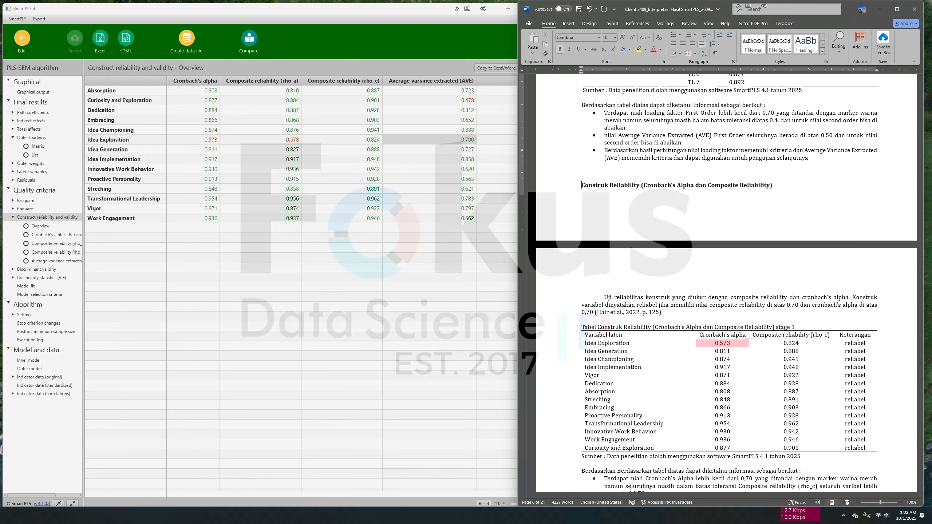
pyautogui.scroll(-6, 651, 262)
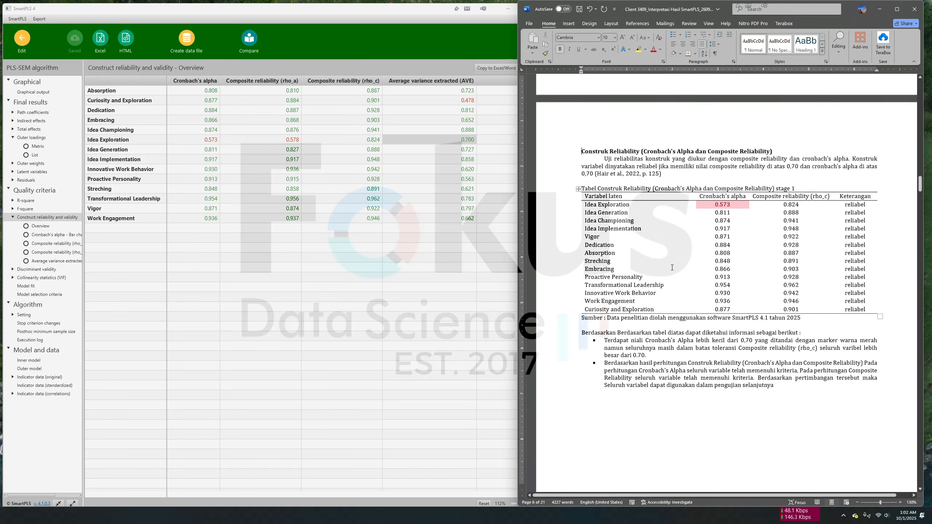
# Step: Read the interpretation below the report's Stage 1 construct reliability table
pyautogui.scroll(-4, 631, 281)
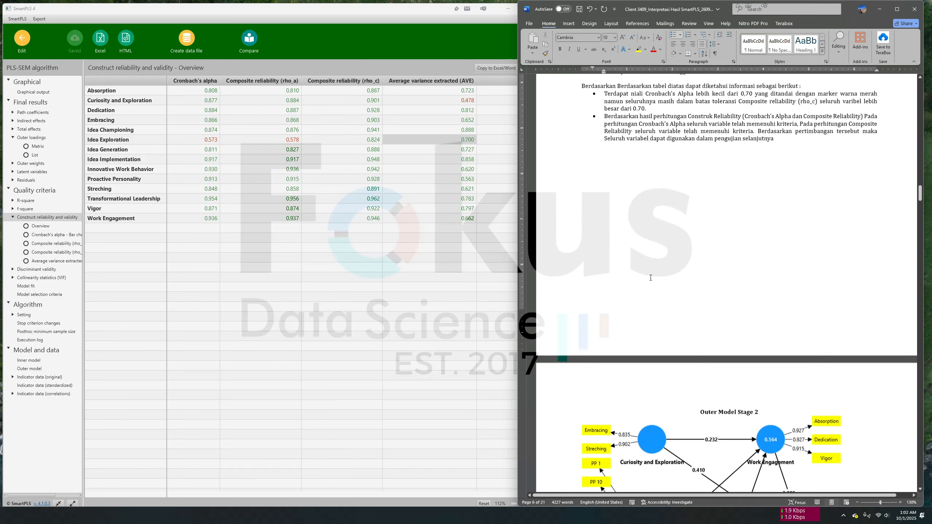
pyautogui.scroll(6, 655, 280)
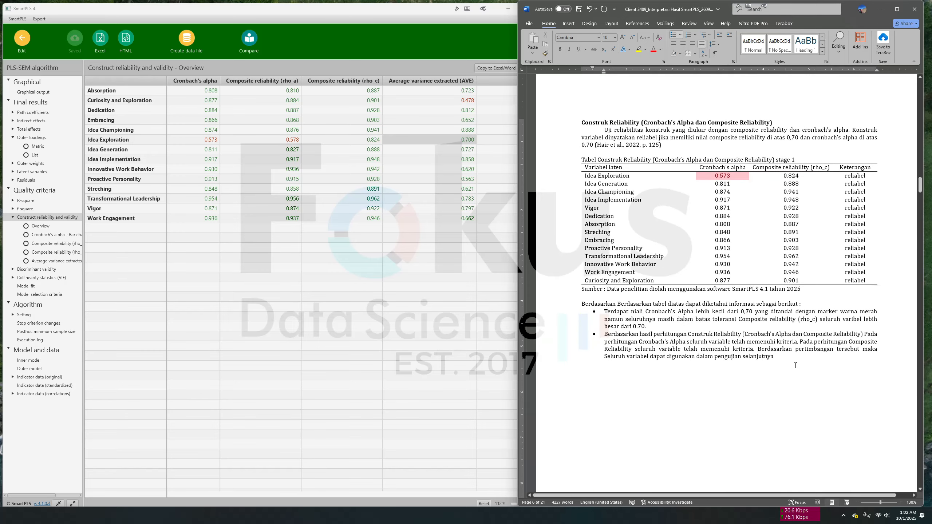
pyautogui.moveTo(797, 367); pyautogui.dragTo(690, 297)
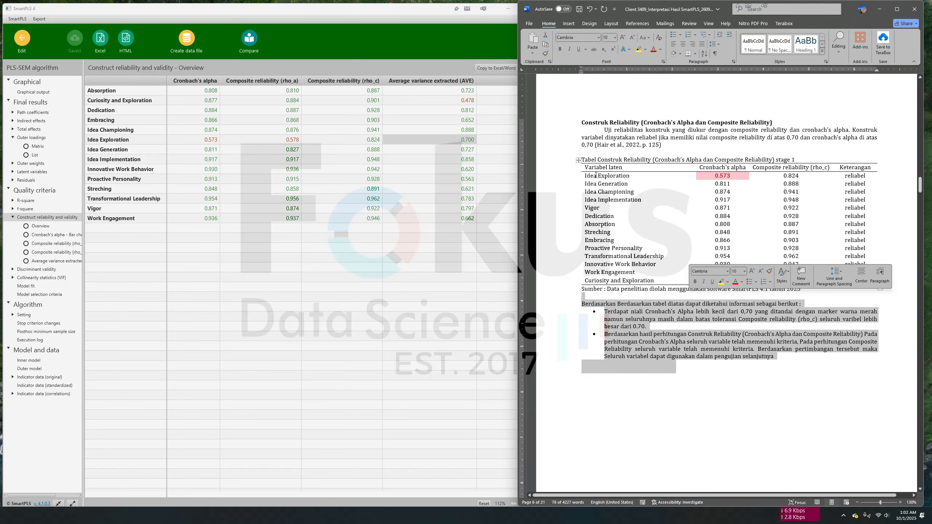
# Step: Examine the report's Outer Model Stage 2 diagram and the Stage 2 validity table beneath it
pyautogui.scroll(-10, 601, 181)
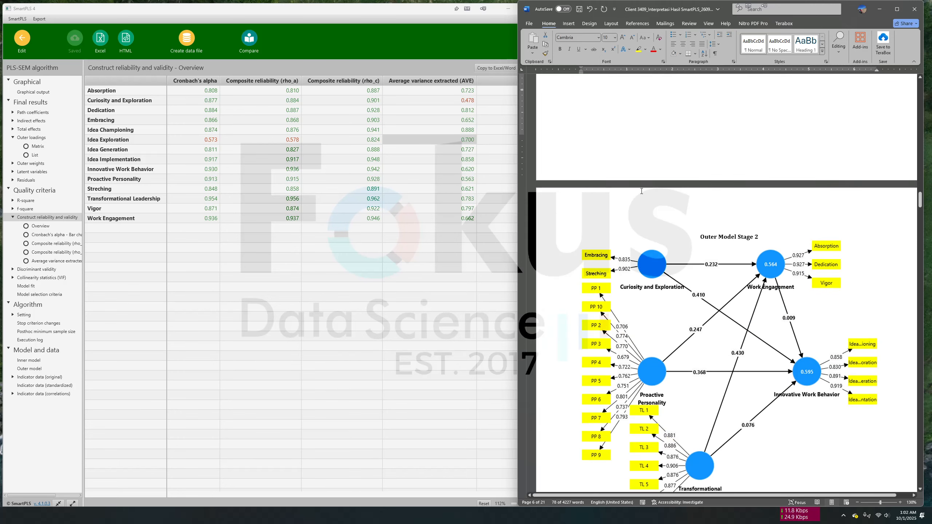
pyautogui.click(732, 239)
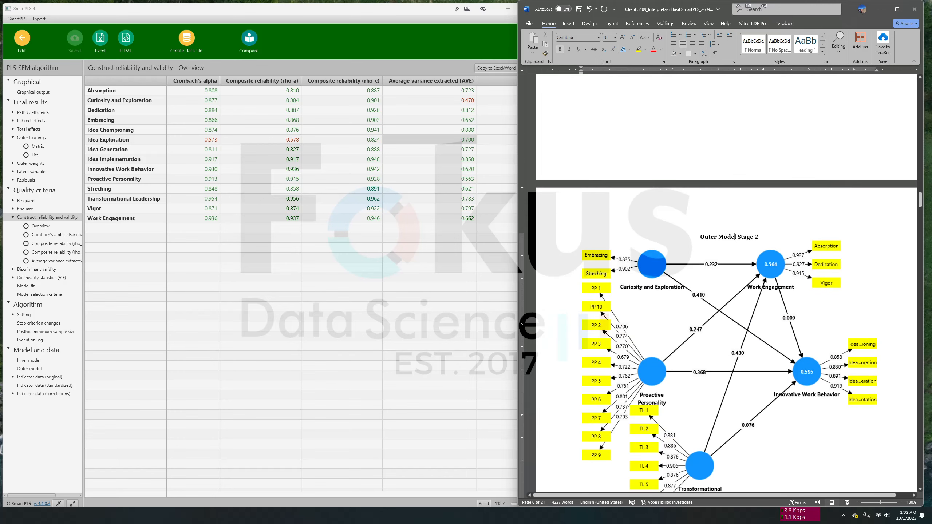
pyautogui.rightClick(735, 239)
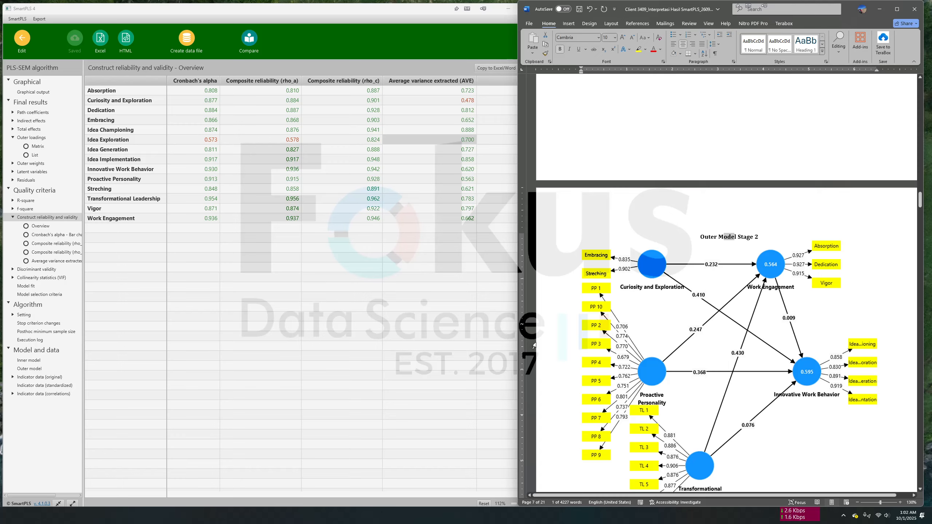
pyautogui.scroll(-3, 534, 345)
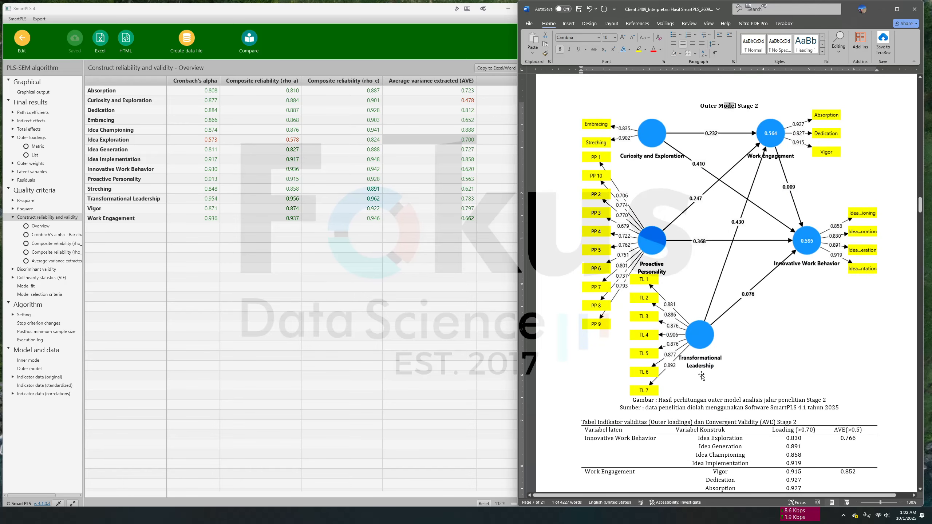
pyautogui.click(701, 414)
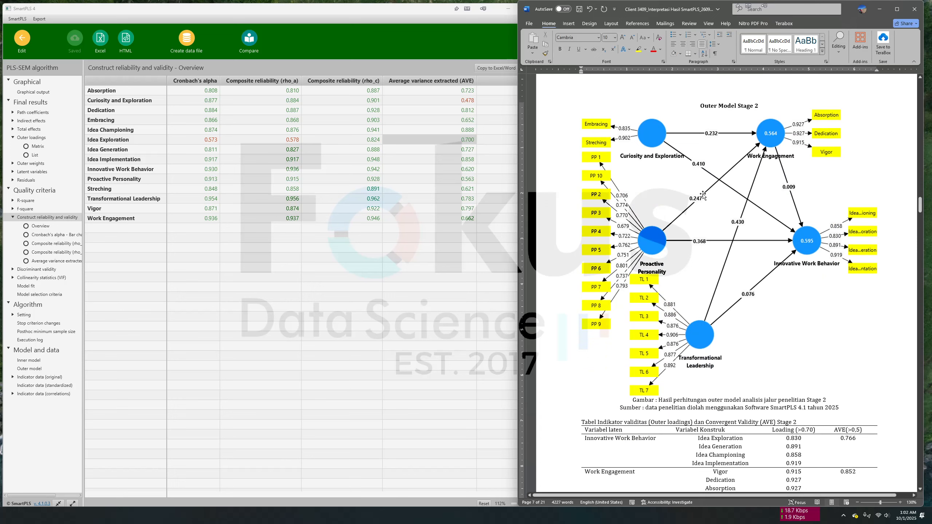
# Step: Start creating a data file from the Stage 1 results in SmartPLS and review the selected latent variable score columns
pyautogui.click(186, 44)
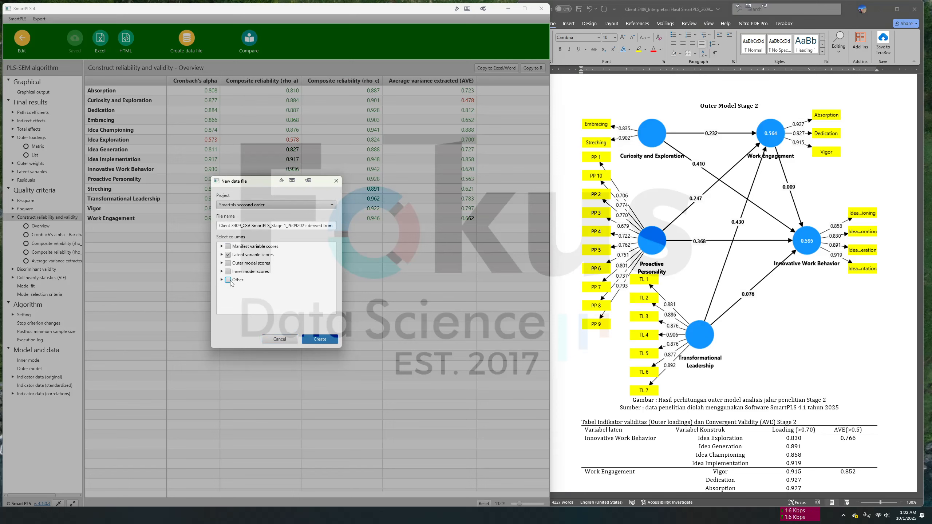
pyautogui.click(222, 255)
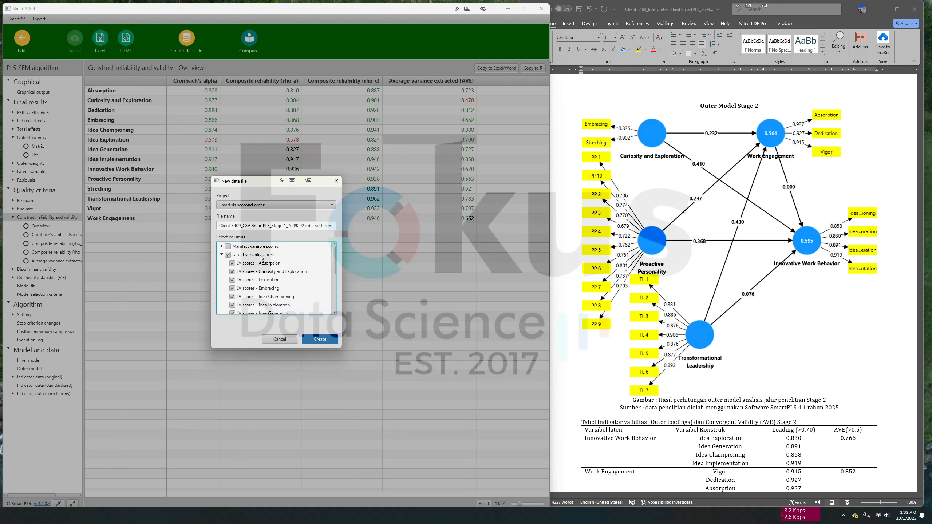
pyautogui.scroll(-5, 278, 269)
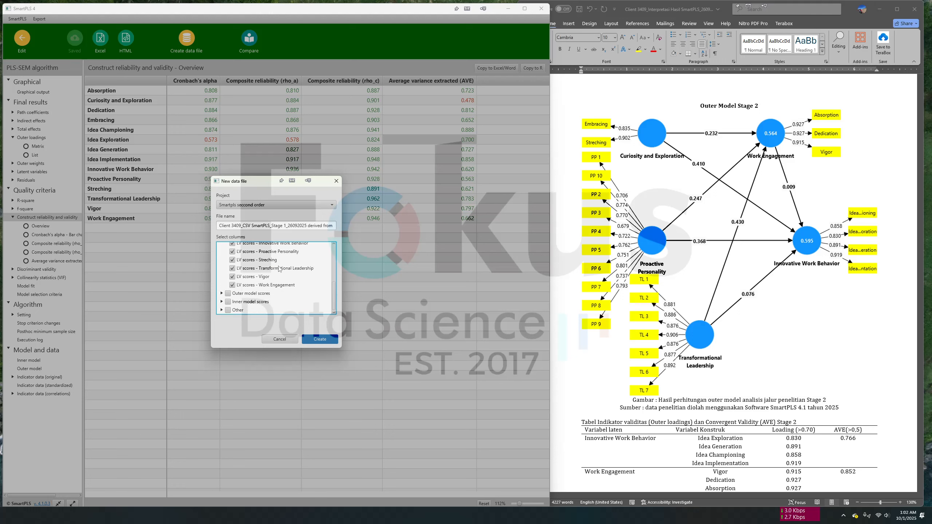
pyautogui.scroll(5, 278, 269)
pyautogui.scroll(2, 284, 272)
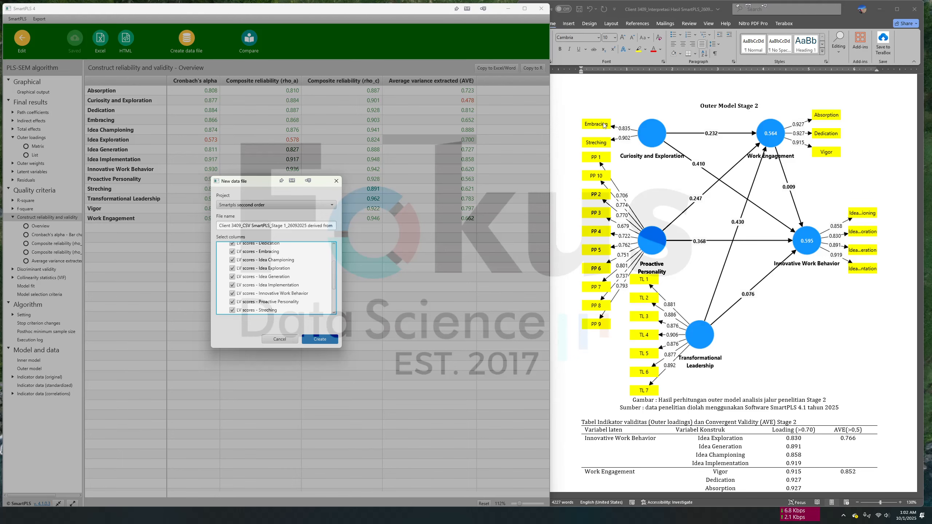
# Step: Compare the latent variable scores with the constructs in the report's Stage 1 outer model diagram and validity table
pyautogui.scroll(-20, 655, 333)
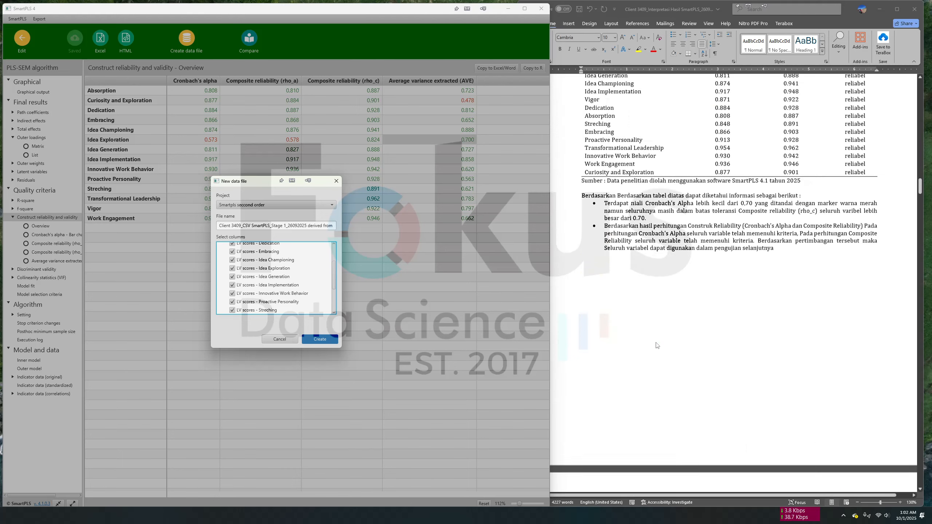
pyautogui.scroll(7, 657, 341)
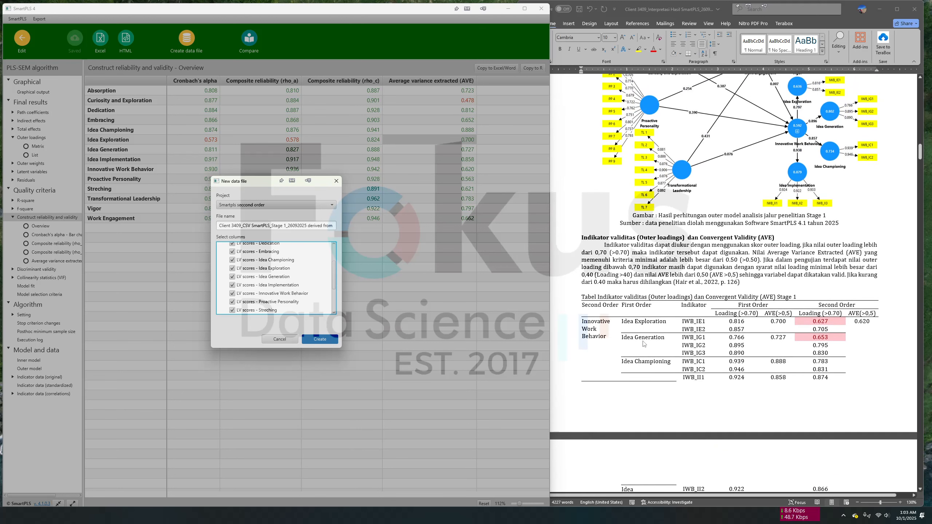
pyautogui.scroll(-3, 665, 365)
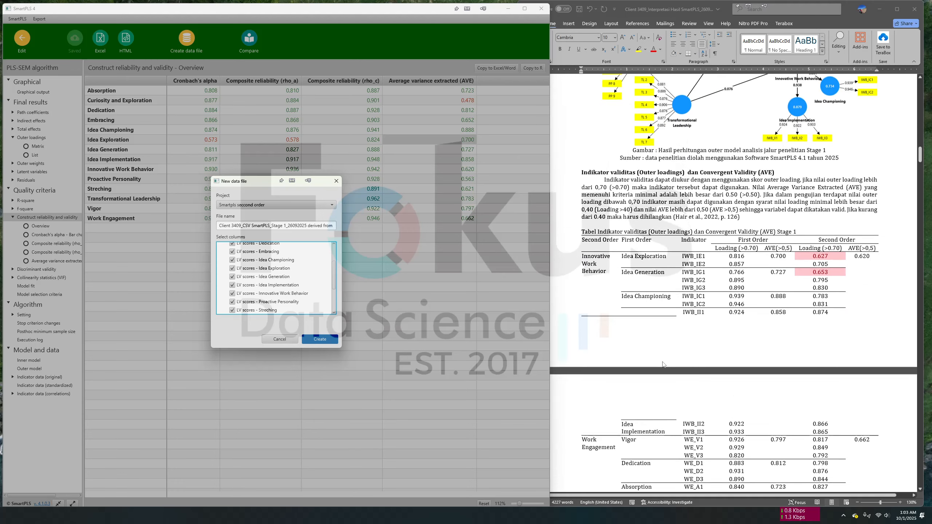
pyautogui.scroll(2, 297, 269)
pyautogui.scroll(6, 733, 153)
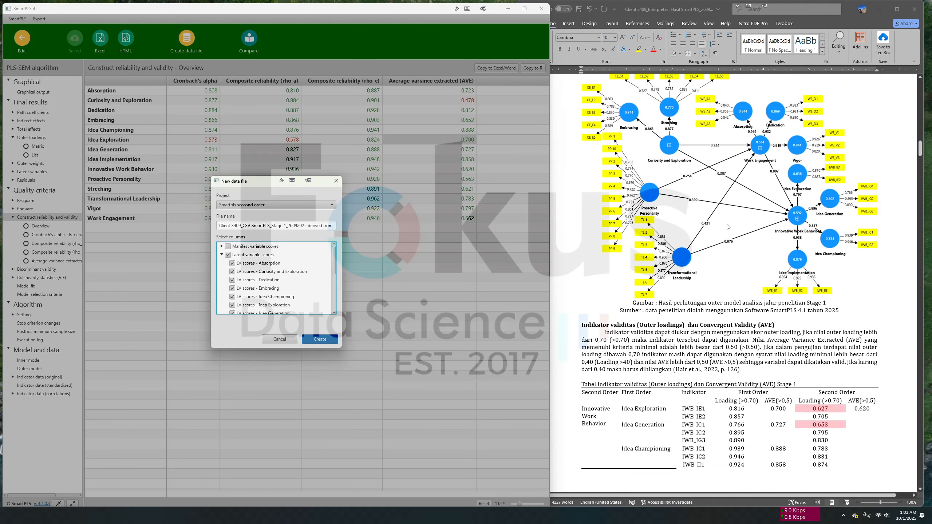
pyautogui.scroll(-5, 304, 301)
pyautogui.scroll(3, 304, 301)
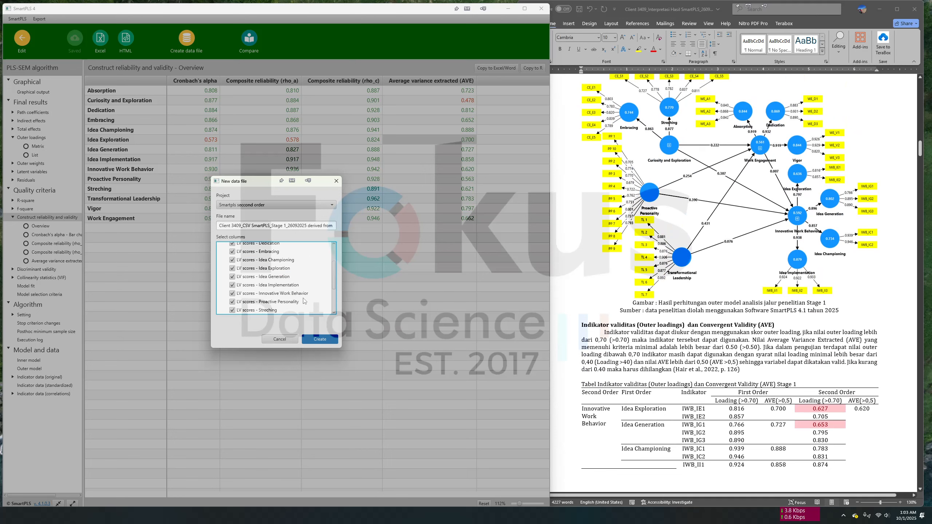
# Step: Recheck the selected latent variable scores and create the derived data file in the second-order project
pyautogui.scroll(3, 304, 299)
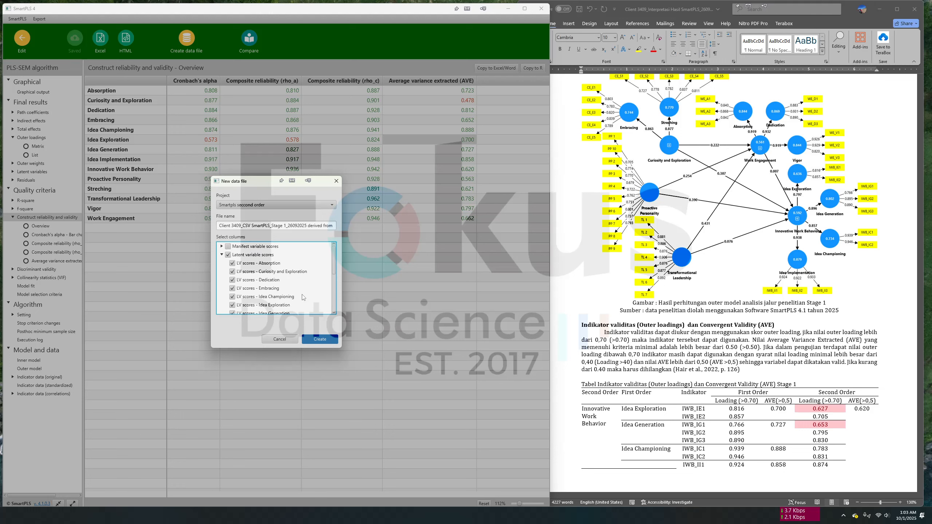
pyautogui.scroll(-5, 264, 272)
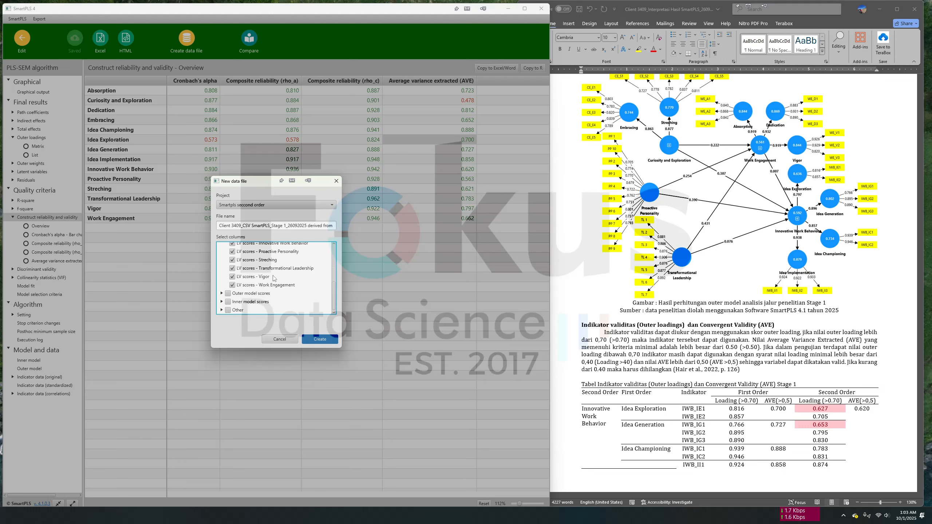
pyautogui.scroll(2, 316, 302)
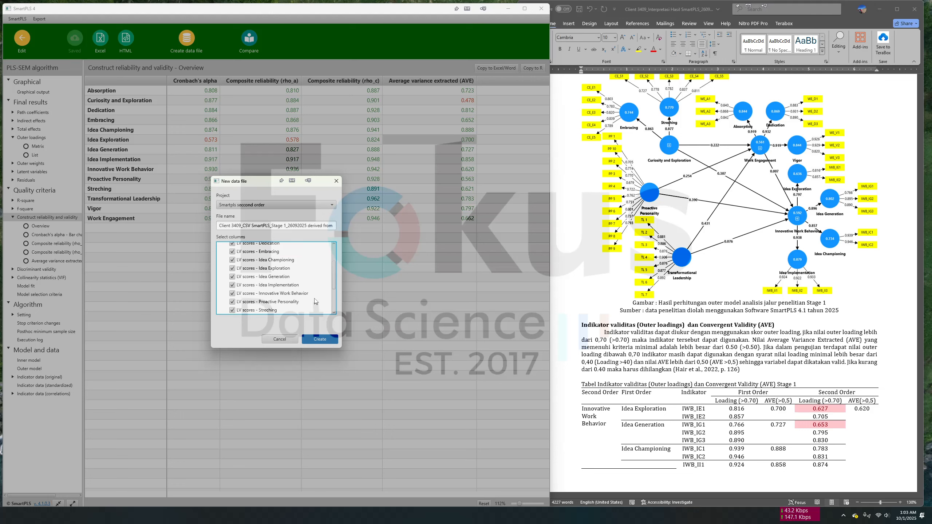
pyautogui.click(319, 339)
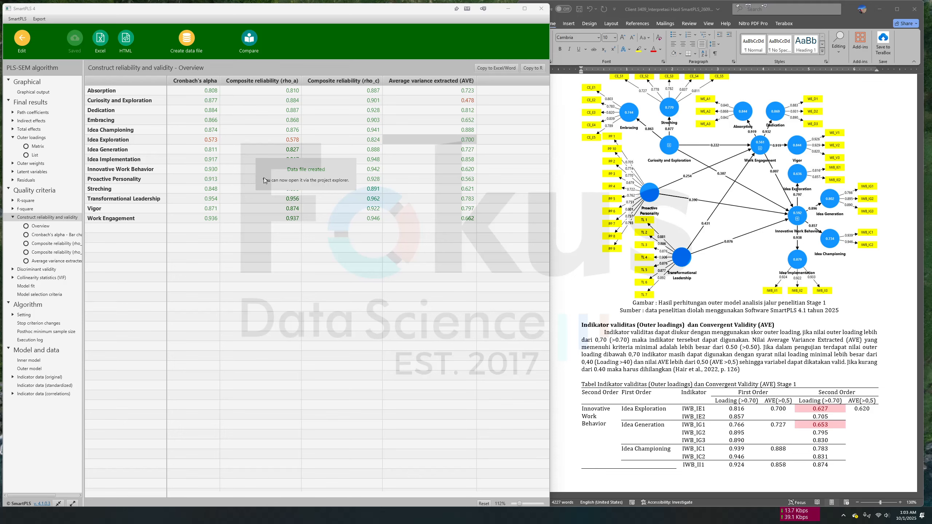
# Step: Return to the workspace, collapse the 2025 Client project above, and open the Stage 1 data file derived from PLS results
pyautogui.click(26, 45)
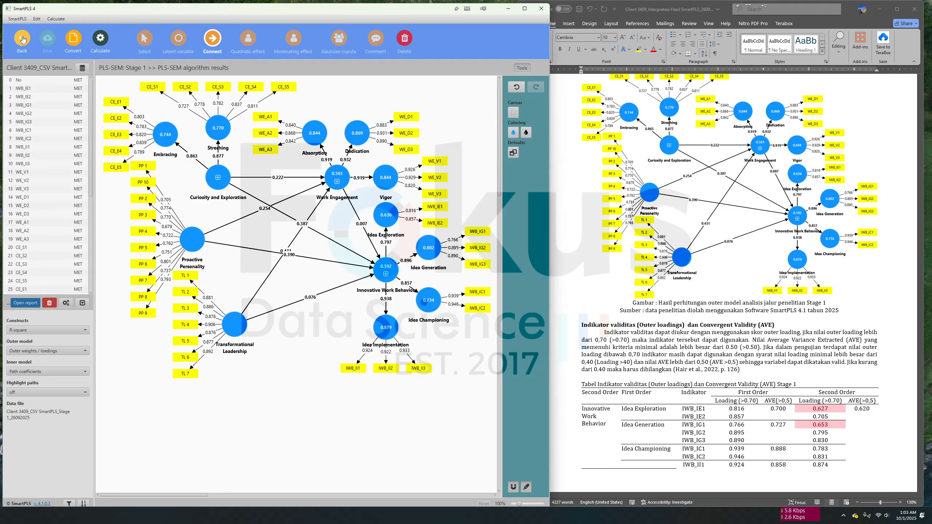
pyautogui.click(23, 39)
pyautogui.click(106, 203)
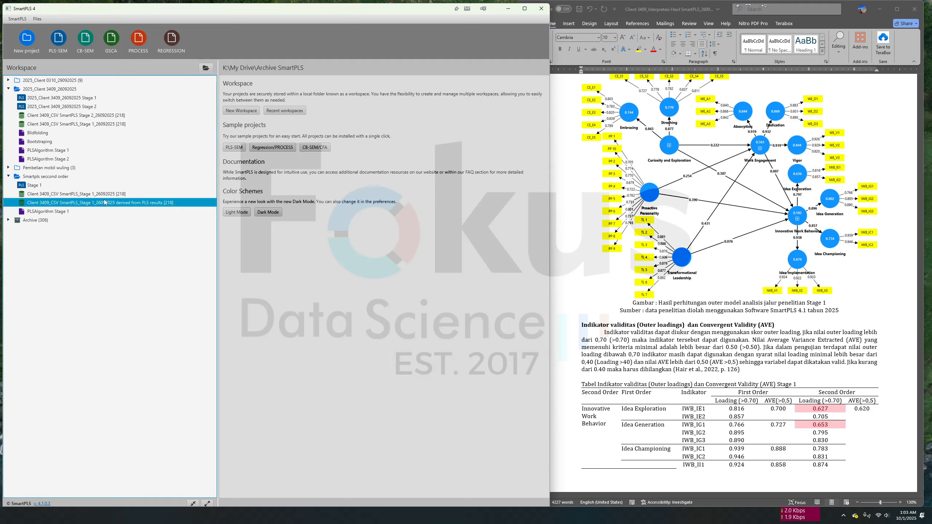
pyautogui.click(105, 194)
pyautogui.click(131, 205)
pyautogui.click(9, 89)
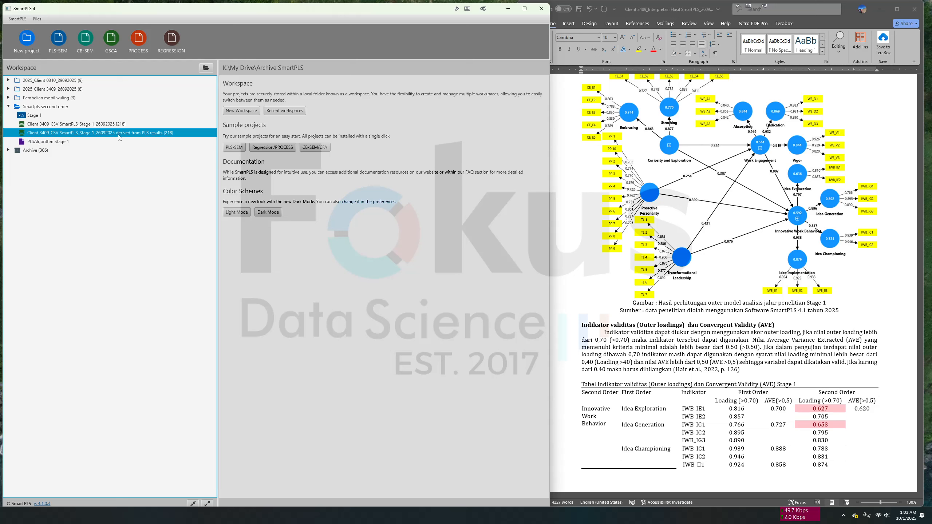
pyautogui.doubleClick(164, 136)
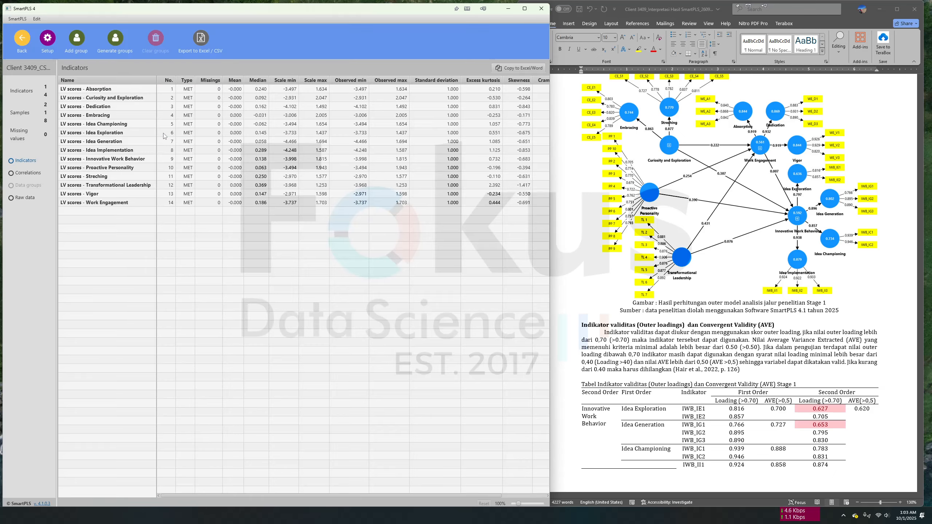
# Step: Export the latent variable scores as a CSV file named "Eskport raw data stage 2"
pyautogui.click(204, 42)
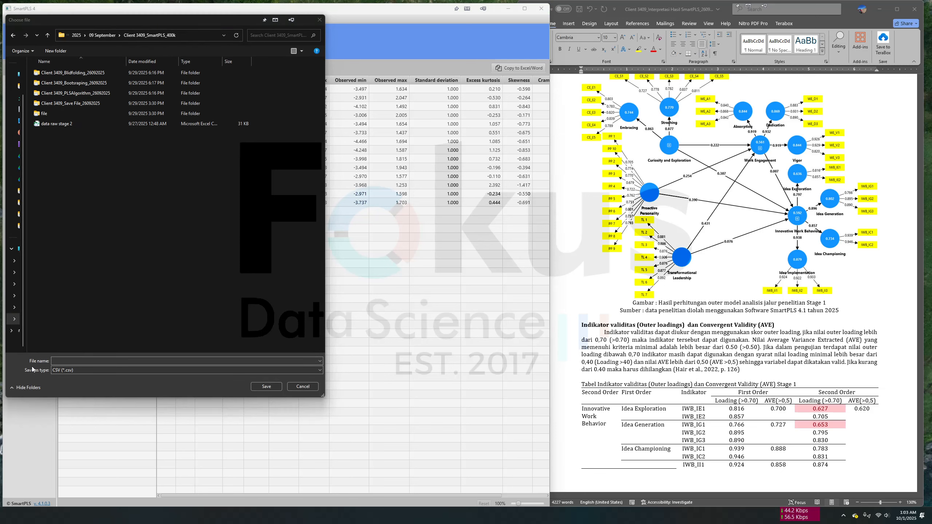
pyautogui.click(67, 361)
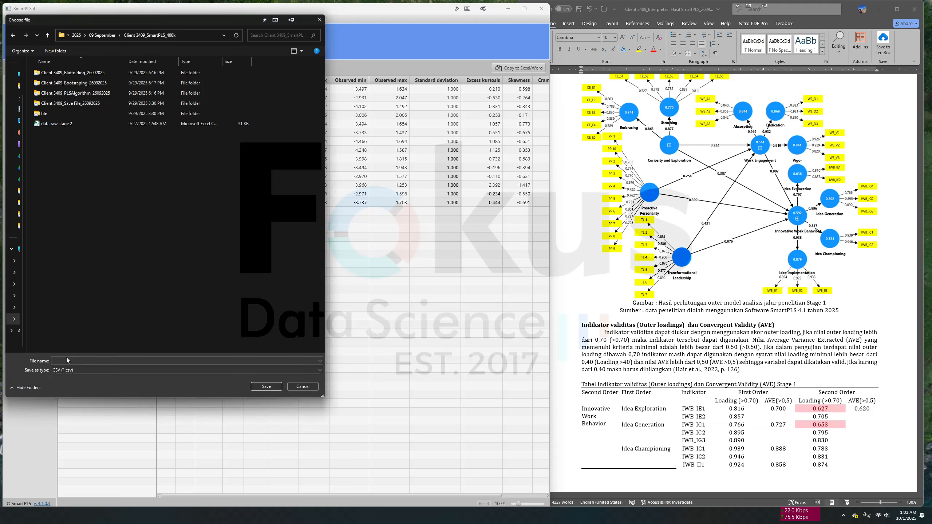
pyautogui.write('C')
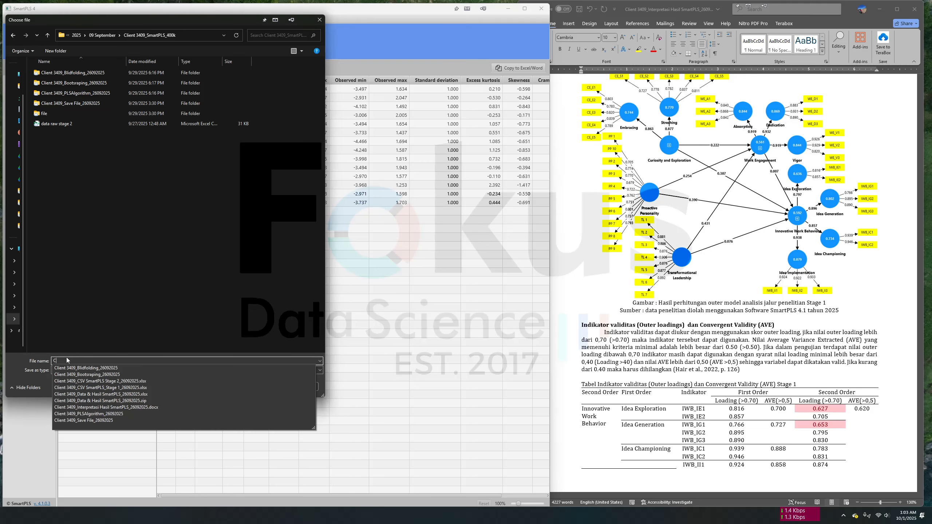
pyautogui.press('BackSpace')
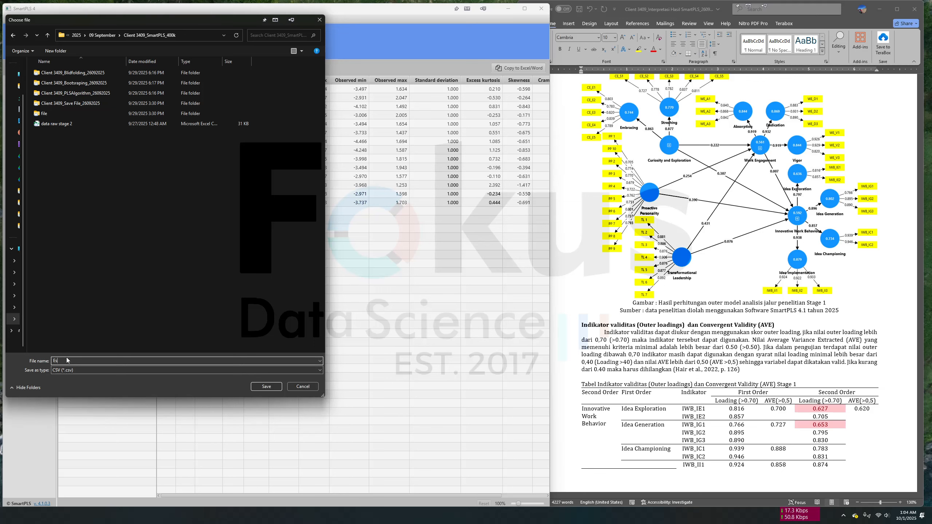
pyautogui.write('Eskport raw data stage 2')
pyautogui.click(268, 387)
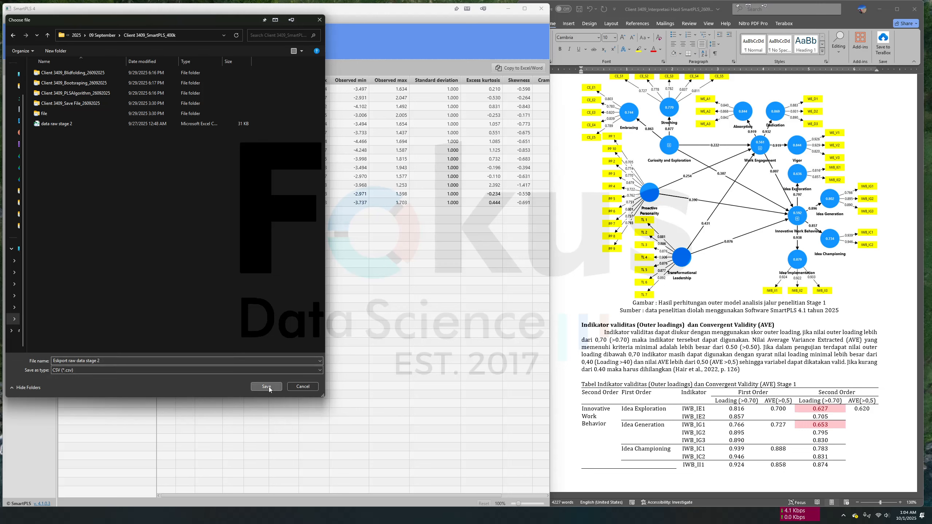
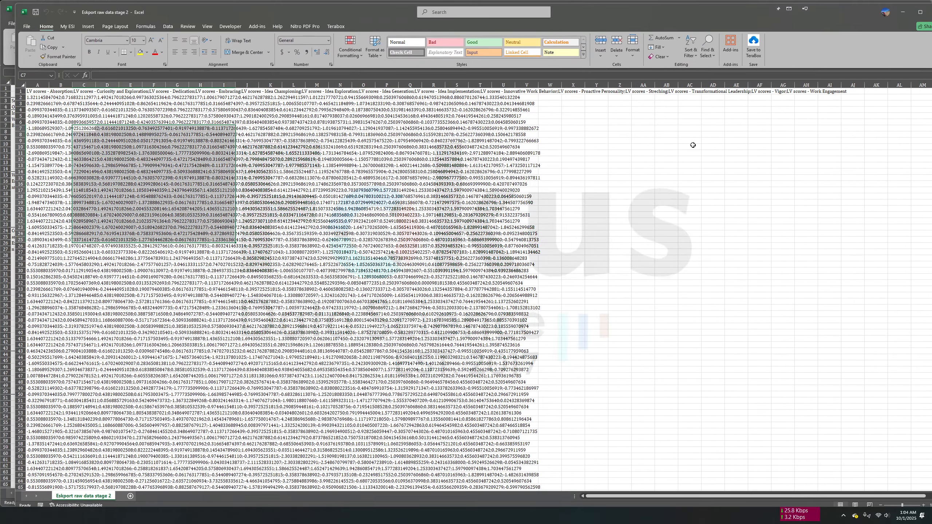
# Step: Set the raw CSV workbook aside and create a new blank workbook from the client results workbook
pyautogui.moveTo(843, 15); pyautogui.dragTo(588, 124)
pyautogui.click(694, 121)
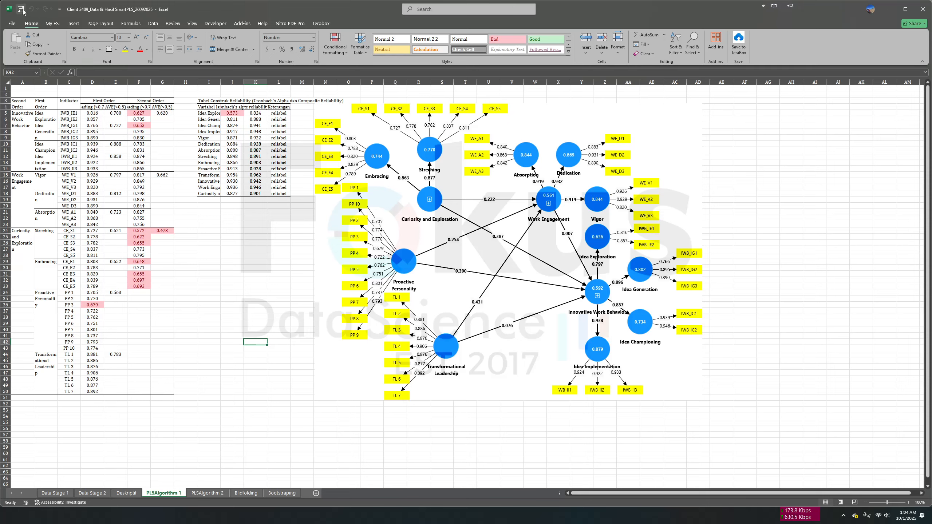
pyautogui.click(10, 24)
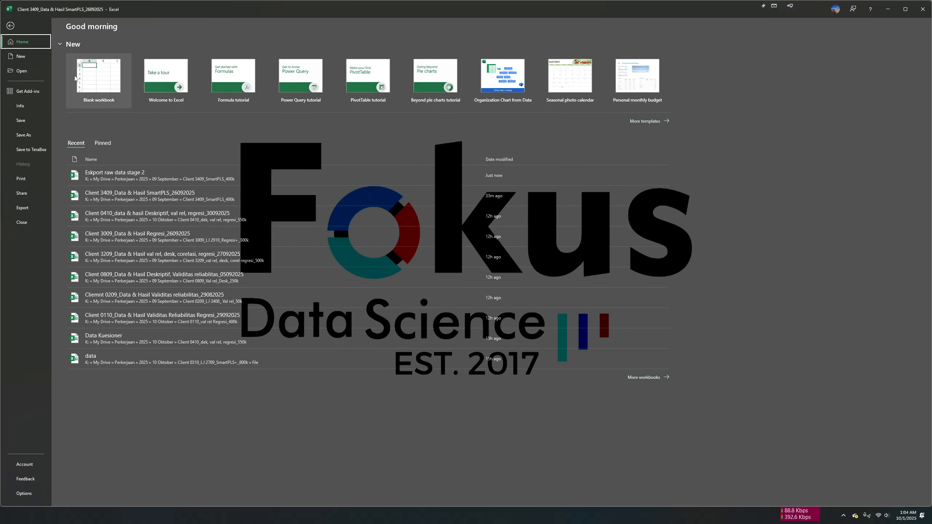
pyautogui.click(99, 81)
pyautogui.moveTo(304, 28); pyautogui.dragTo(579, 21)
pyautogui.click(209, 164)
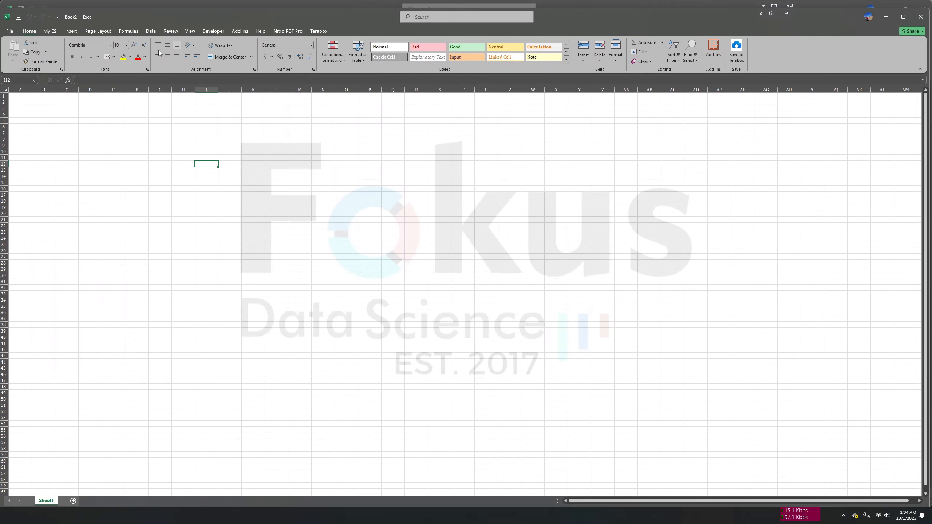
# Step: Import the CSV file "Eskport raw data stage 2" into the blank workbook as a table and close the queries pane
pyautogui.click(150, 31)
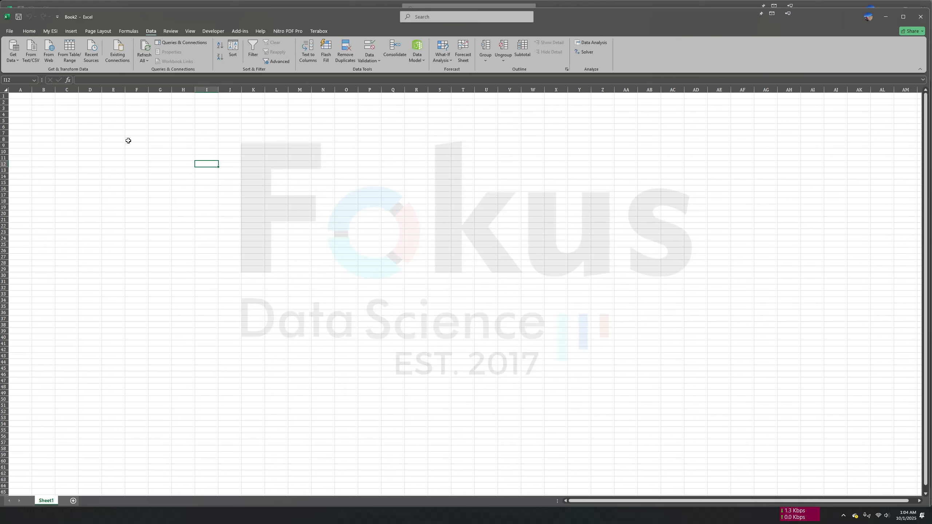
pyautogui.click(30, 59)
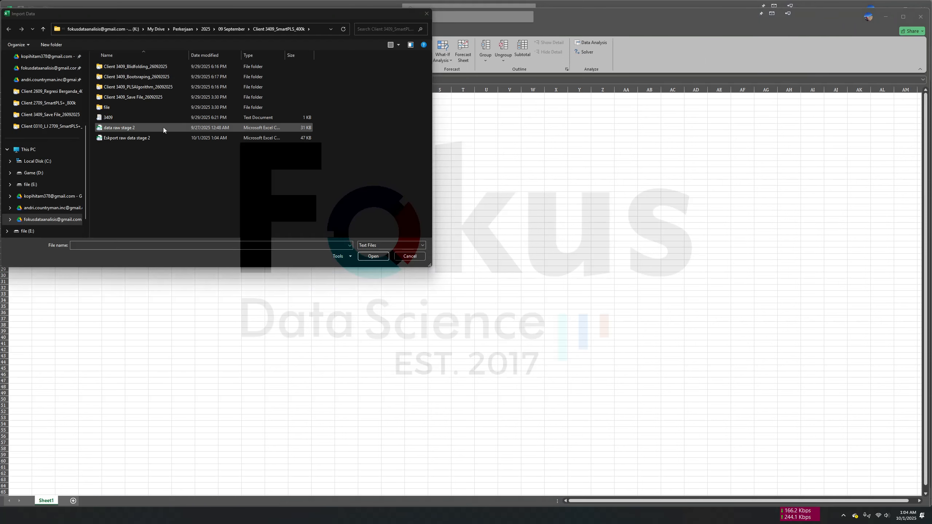
pyautogui.click(149, 139)
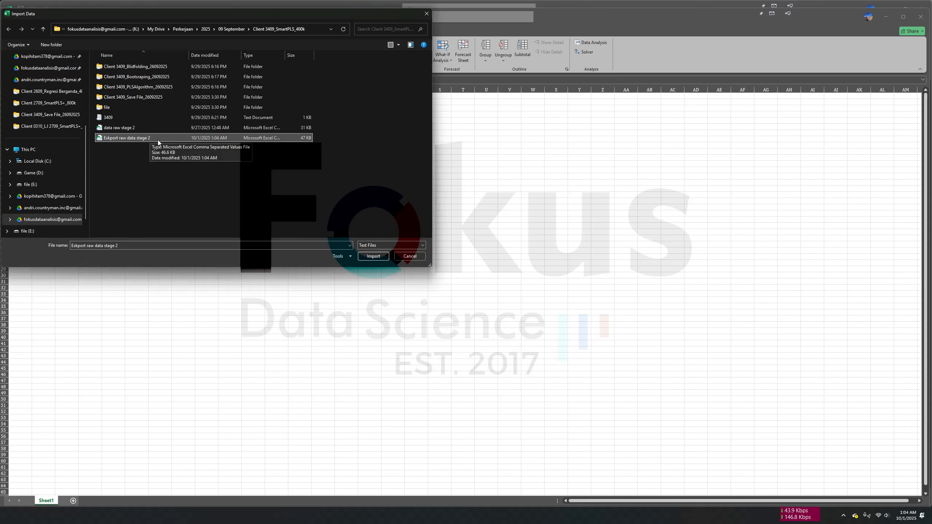
pyautogui.click(378, 258)
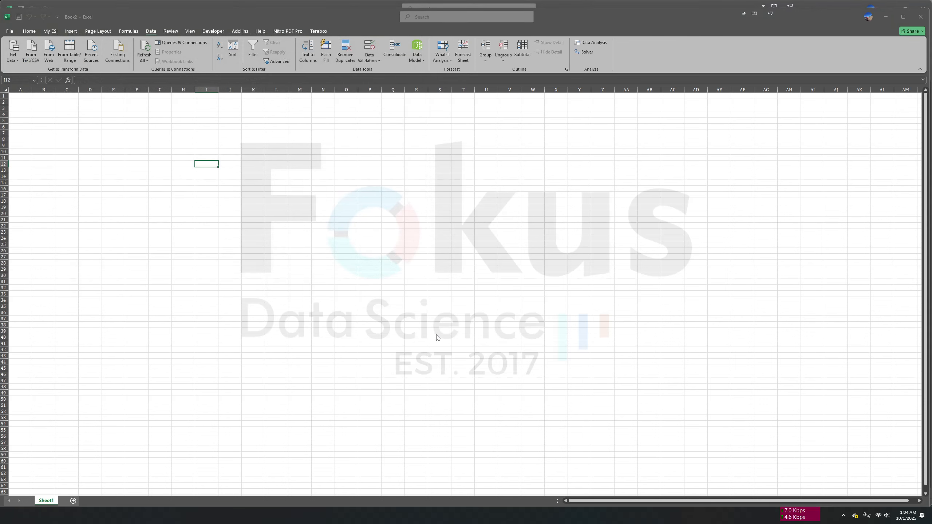
pyautogui.click(374, 356)
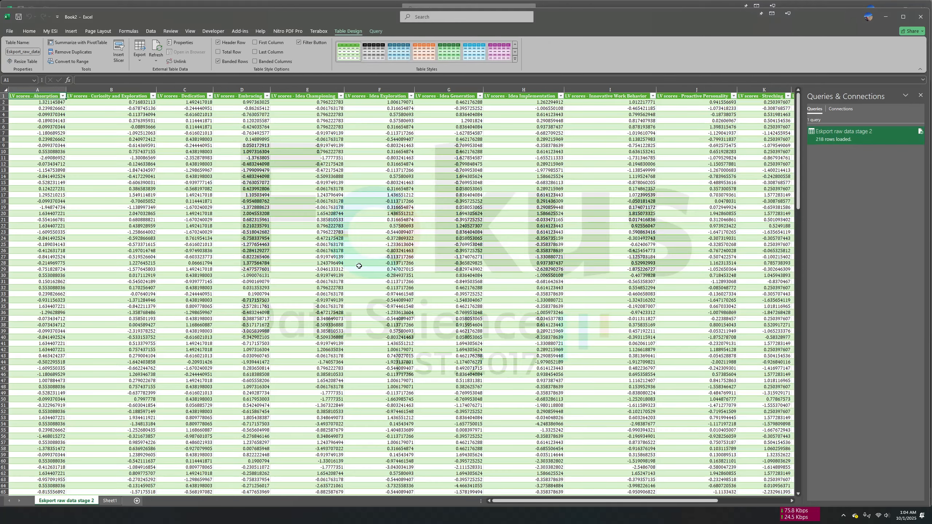
pyautogui.click(920, 95)
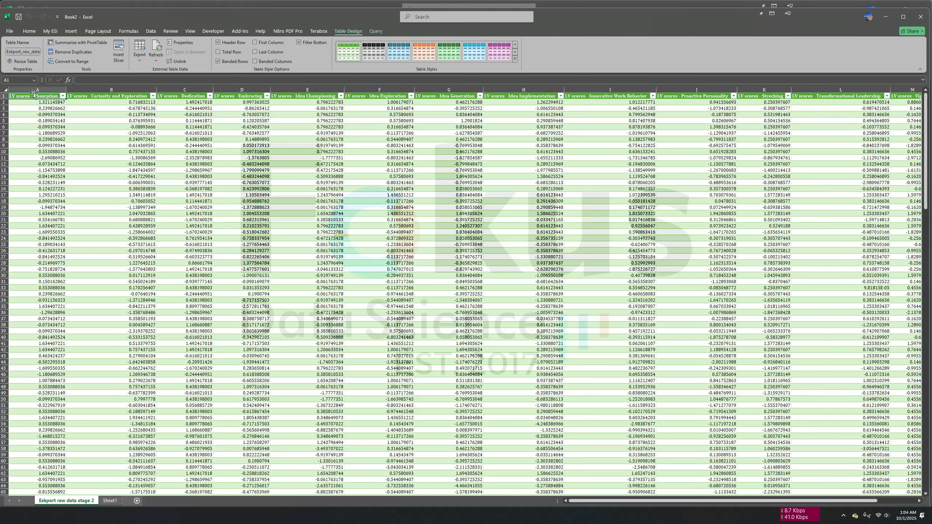
# Step: Examine the "LV scores" column headers of the imported table
pyautogui.click(92, 95)
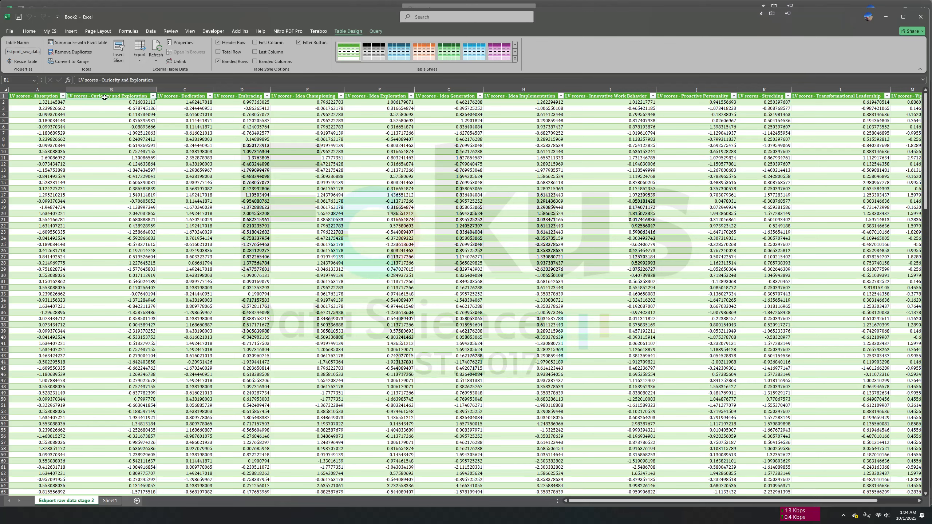
pyautogui.click(49, 96)
pyautogui.click(110, 96)
pyautogui.click(32, 95)
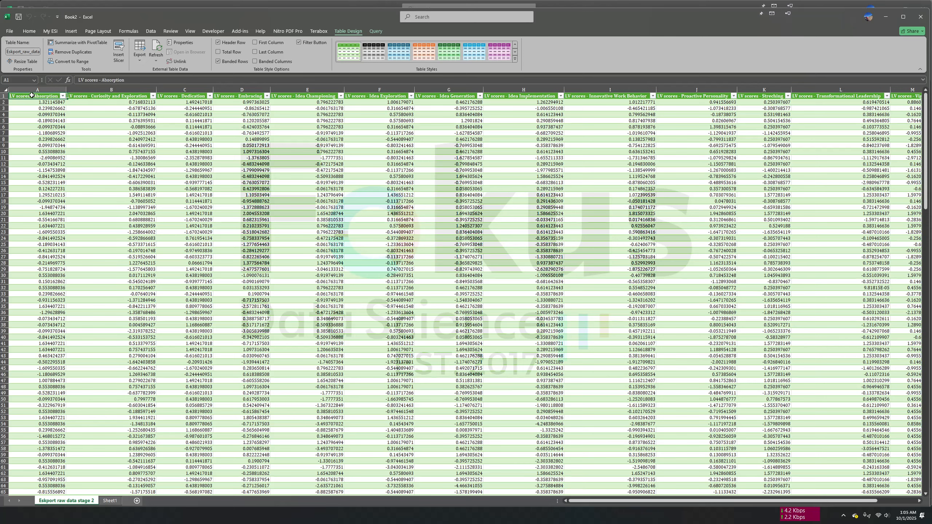
pyautogui.doubleClick(32, 95)
pyautogui.press('Escape')
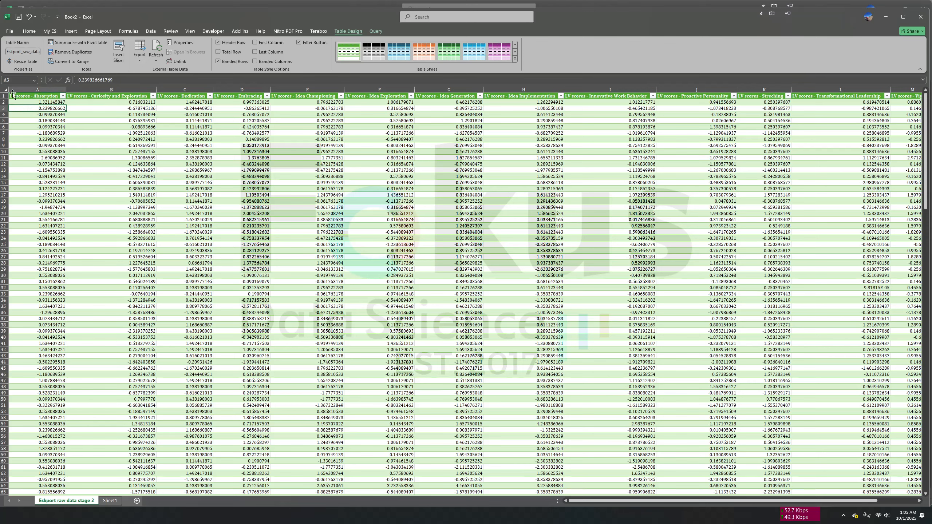
# Step: Copy the whole imported table and paste it as plain values into Sheet1 starting at cell A1
pyautogui.hotkey('ctrl', 'a')
pyautogui.rightClick(54, 116)
pyautogui.click(71, 143)
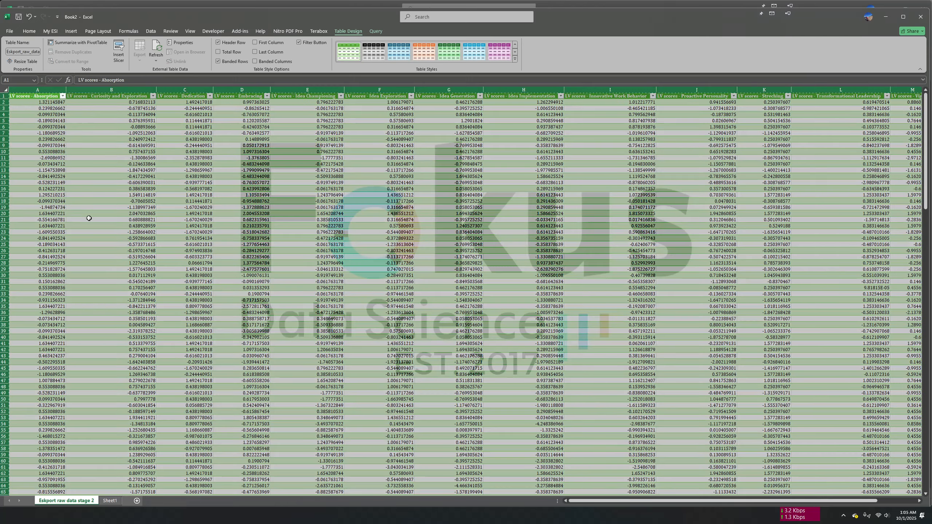
pyautogui.click(109, 500)
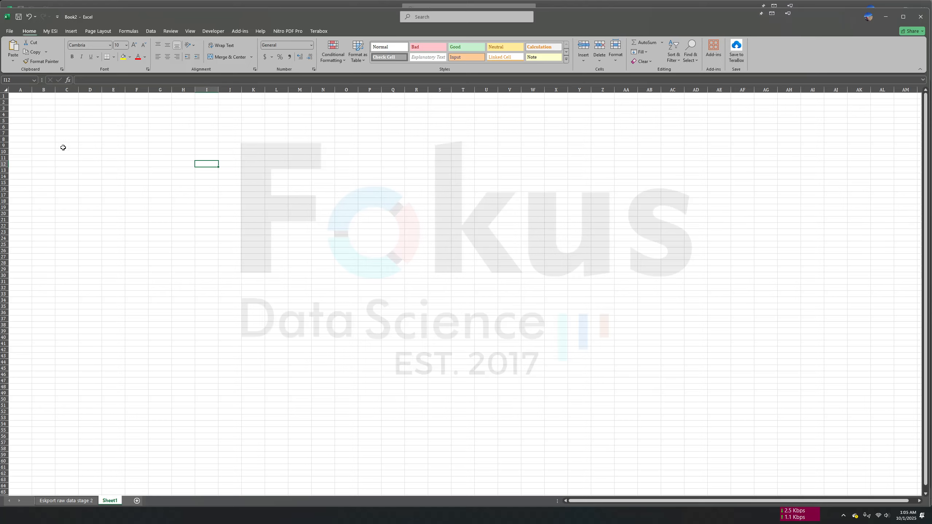
pyautogui.rightClick(21, 95)
pyautogui.click(43, 144)
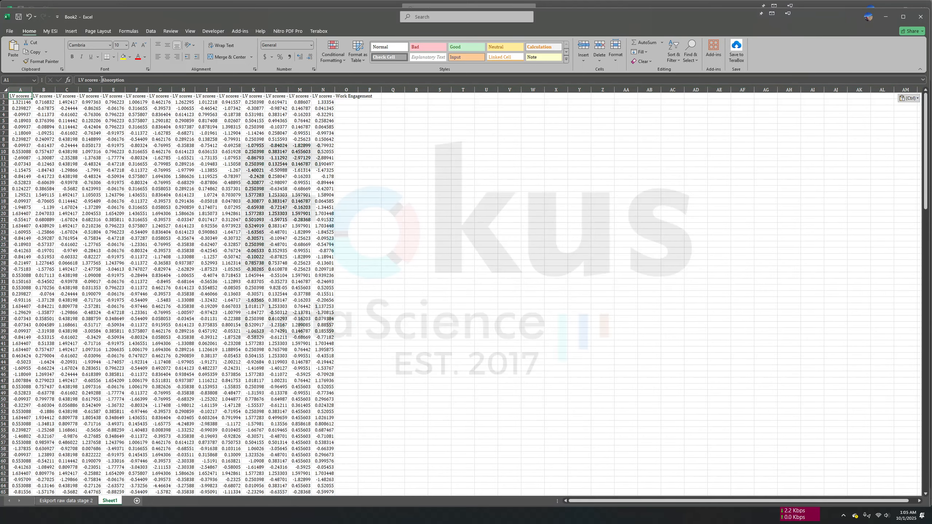
# Step: Remove the "LV scores - " prefix from all row 1 headers in Sheet1 by replacing it with nothing
pyautogui.moveTo(102, 79); pyautogui.dragTo(76, 81)
pyautogui.hotkey('ctrl', 'c')
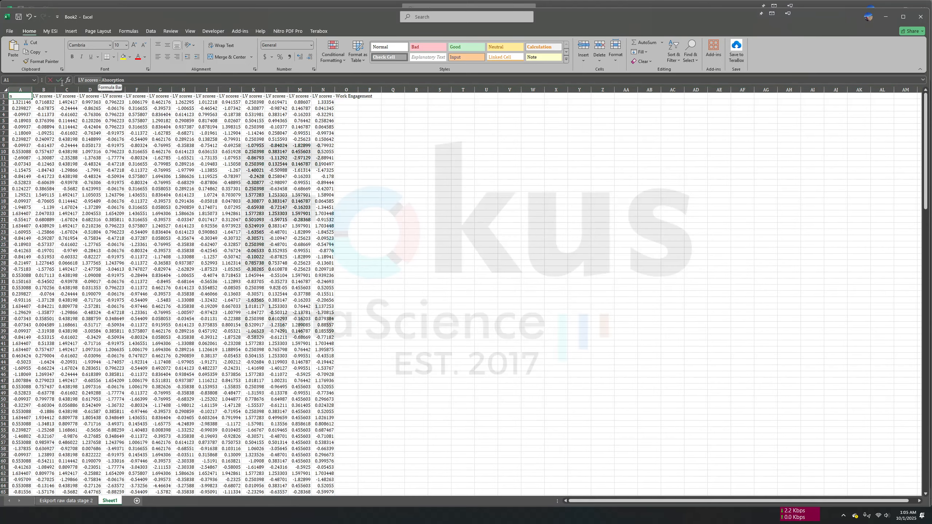
pyautogui.click(88, 177)
pyautogui.click(24, 98)
pyautogui.hotkey('ctrl', 'shift', 'Right')
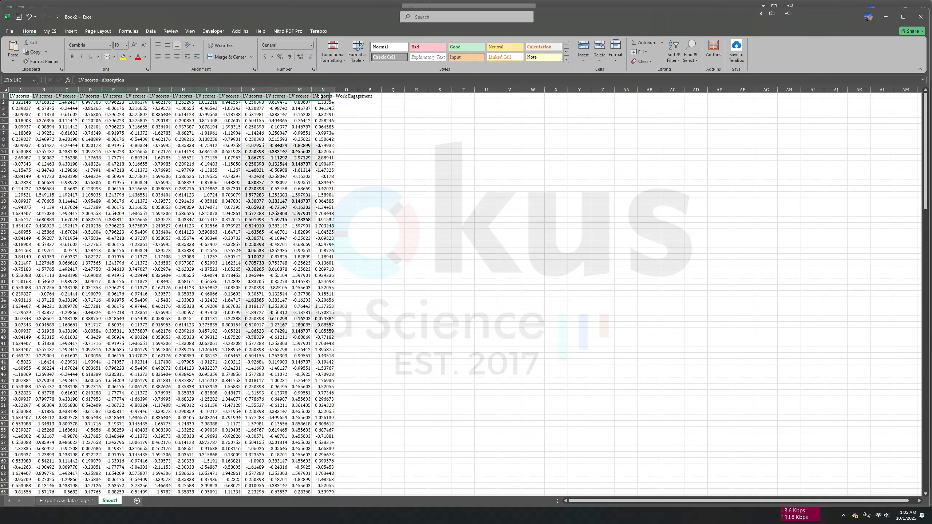
pyautogui.click(691, 55)
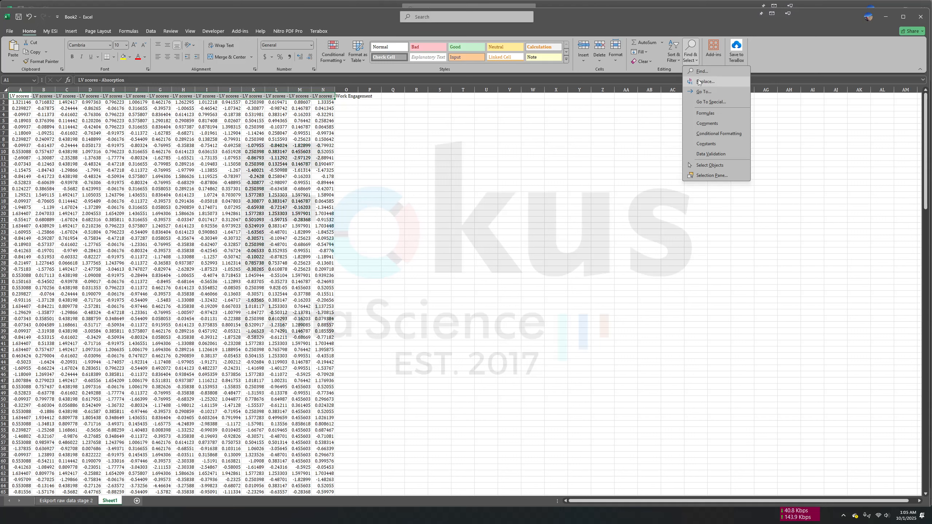
pyautogui.click(700, 82)
pyautogui.hotkey('ctrl', 'v')
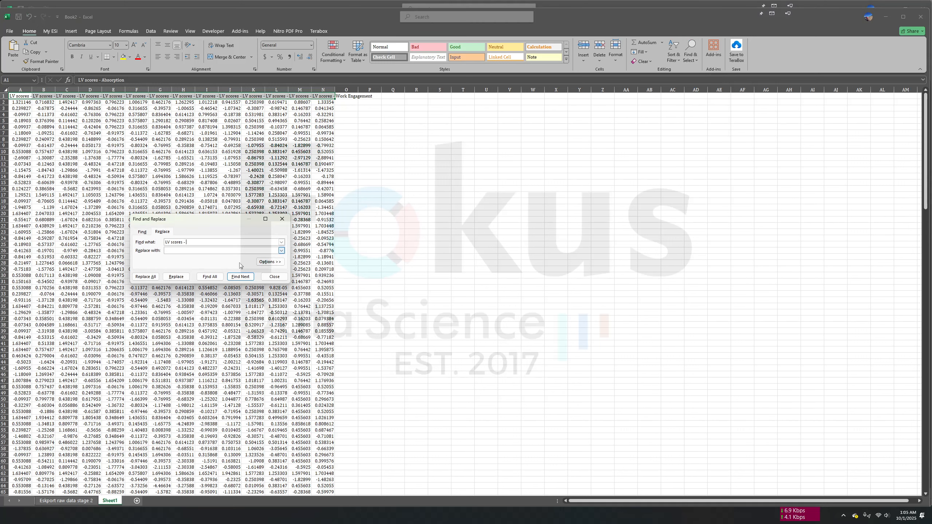
pyautogui.click(153, 279)
pyautogui.click(323, 280)
pyautogui.click(415, 214)
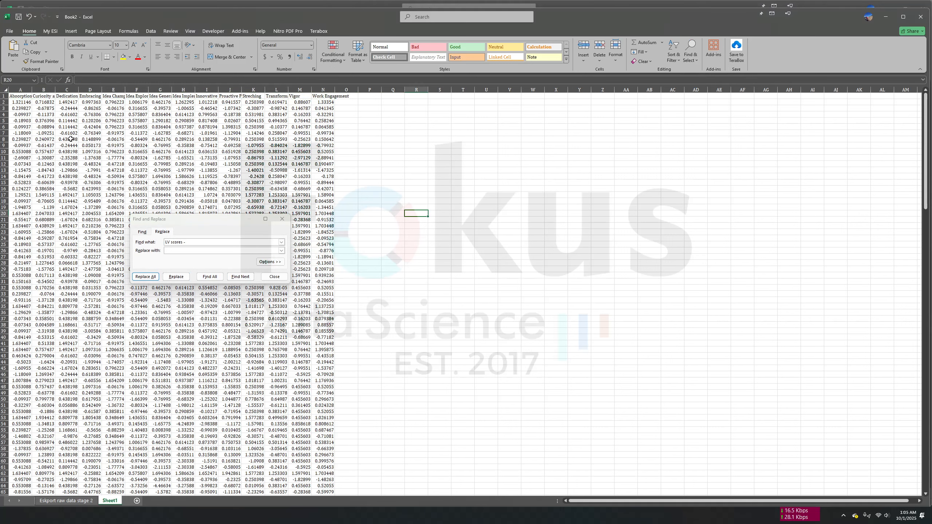
# Step: AutoFit the column widths of the whole data range in Sheet1
pyautogui.click(48, 115)
pyautogui.hotkey('ctrl', 'a')
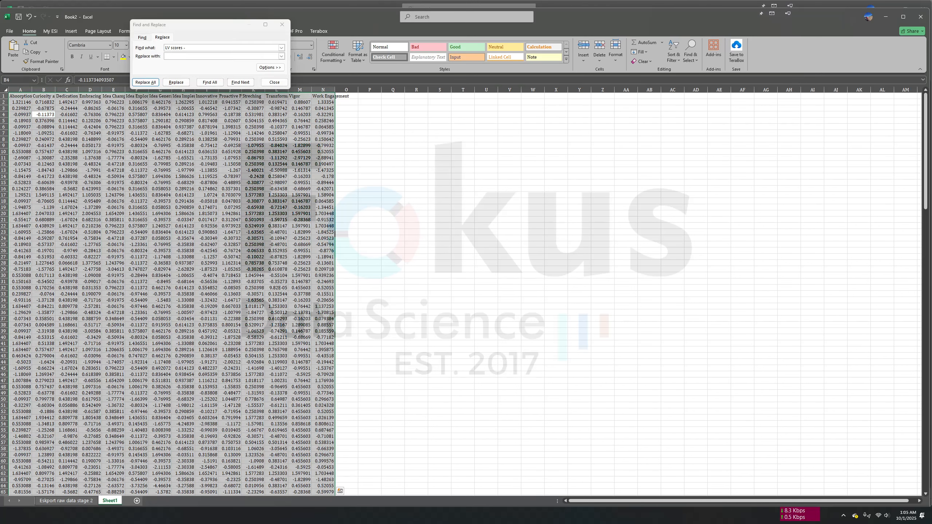
pyautogui.hotkey('ctrl', 'n')
pyautogui.click(616, 52)
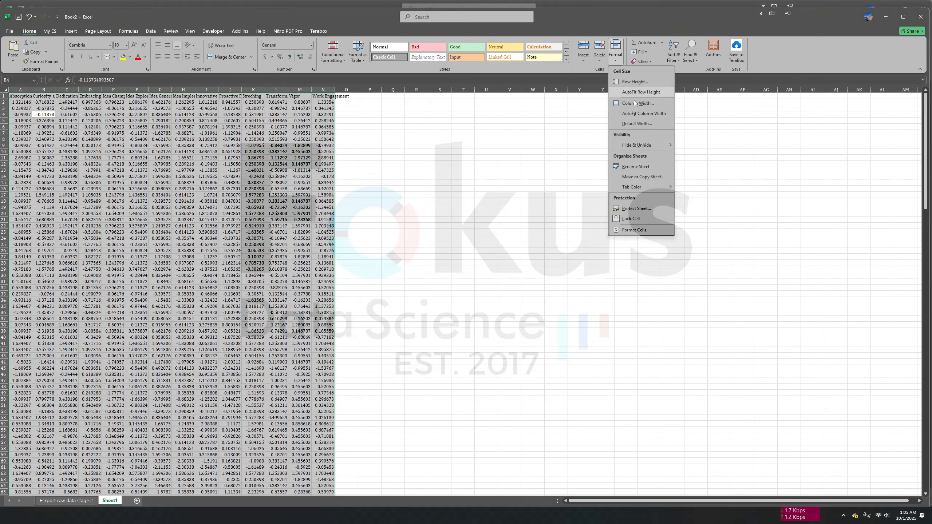
pyautogui.click(649, 114)
pyautogui.click(640, 157)
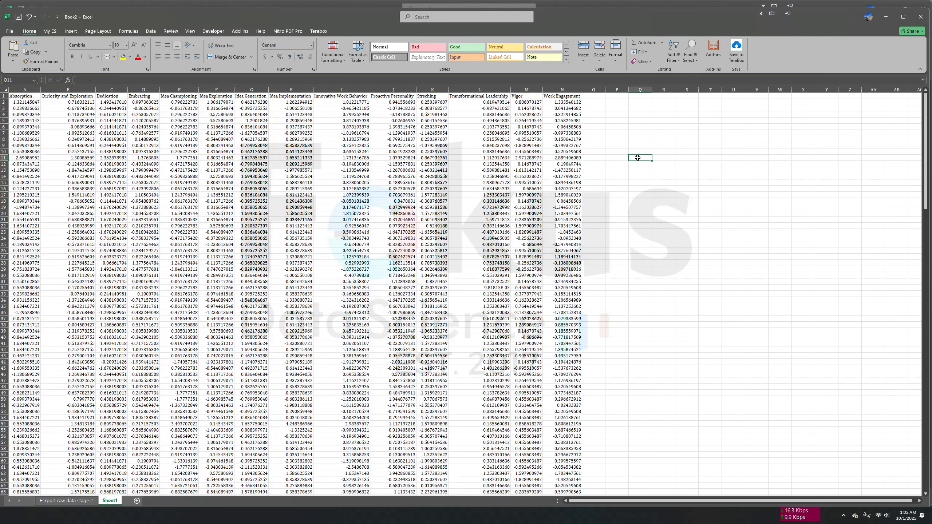
# Step: Move the Book2 window aside and show the Data Stage 2 sheet of the client results workbook
pyautogui.click(78, 96)
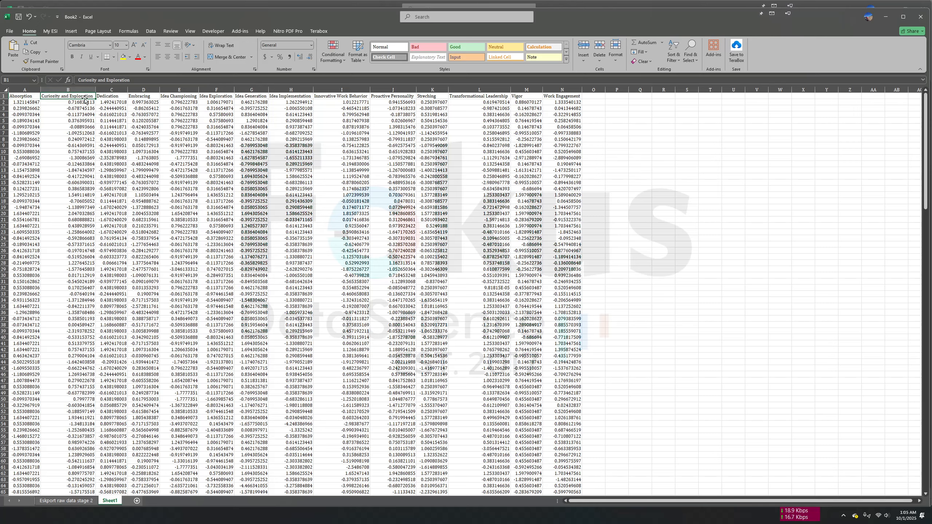
pyautogui.click(151, 95)
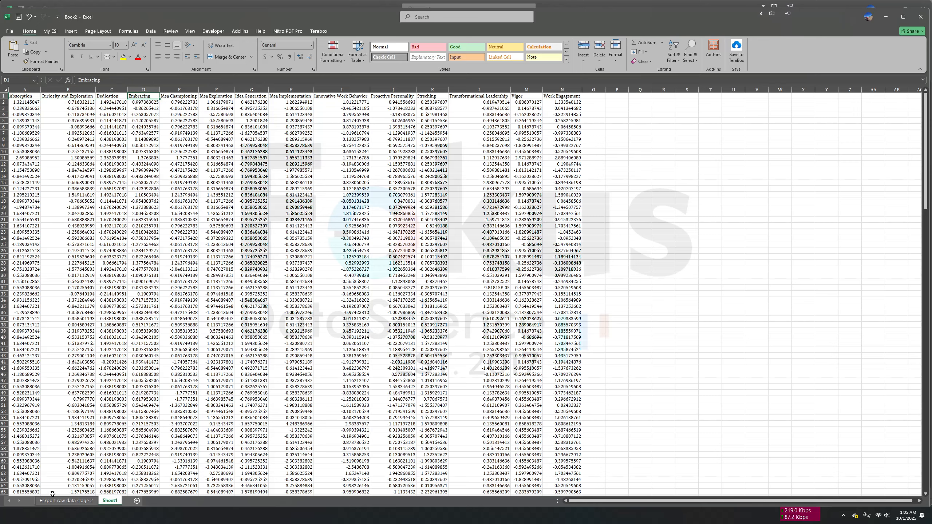
pyautogui.moveTo(293, 17); pyautogui.dragTo(565, 20)
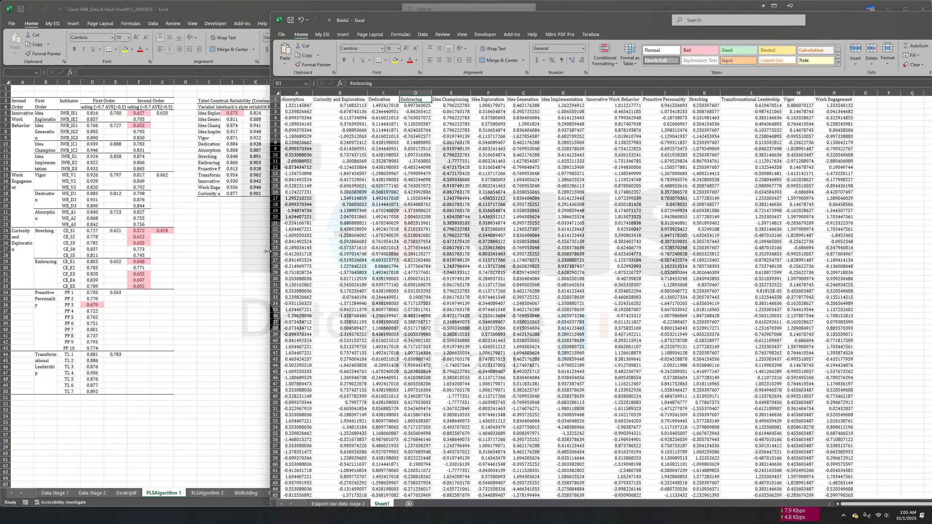
pyautogui.moveTo(267, 254); pyautogui.dragTo(395, 254)
pyautogui.moveTo(878, 24); pyautogui.dragTo(852, 19)
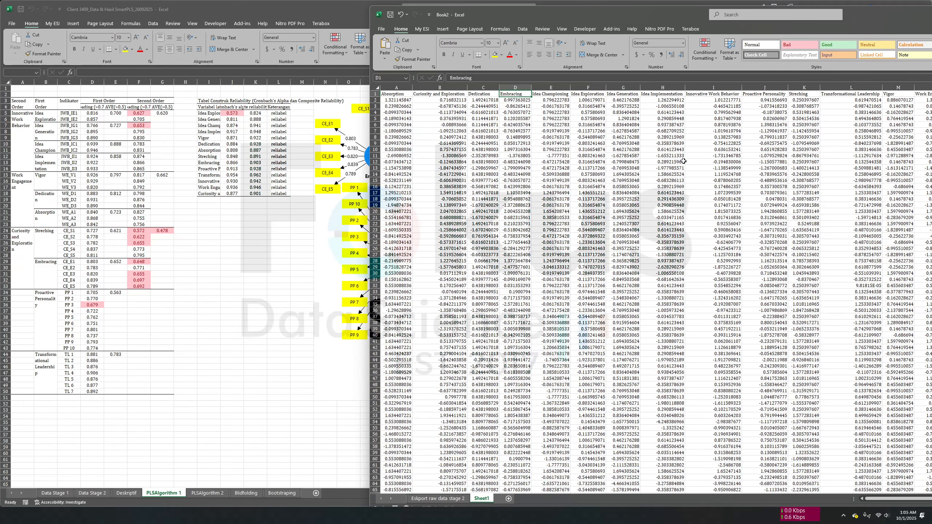
pyautogui.click(103, 486)
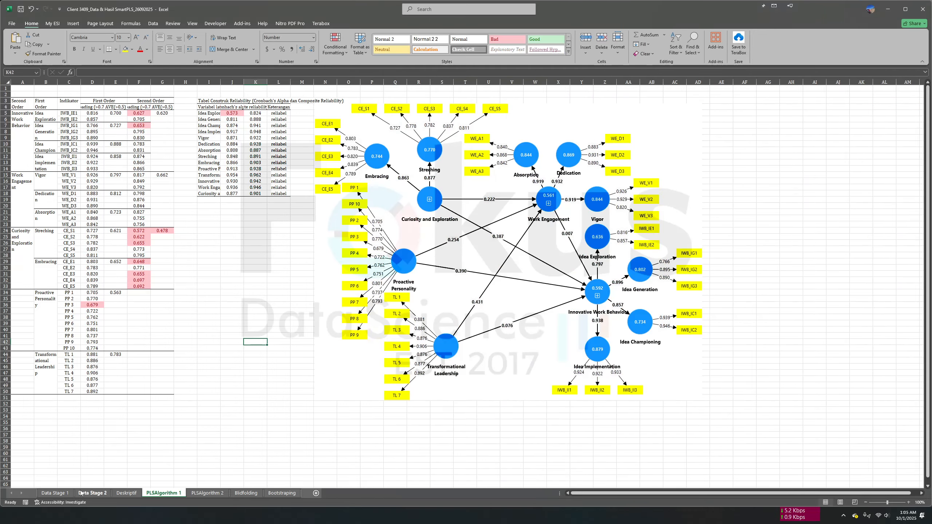
pyautogui.click(92, 493)
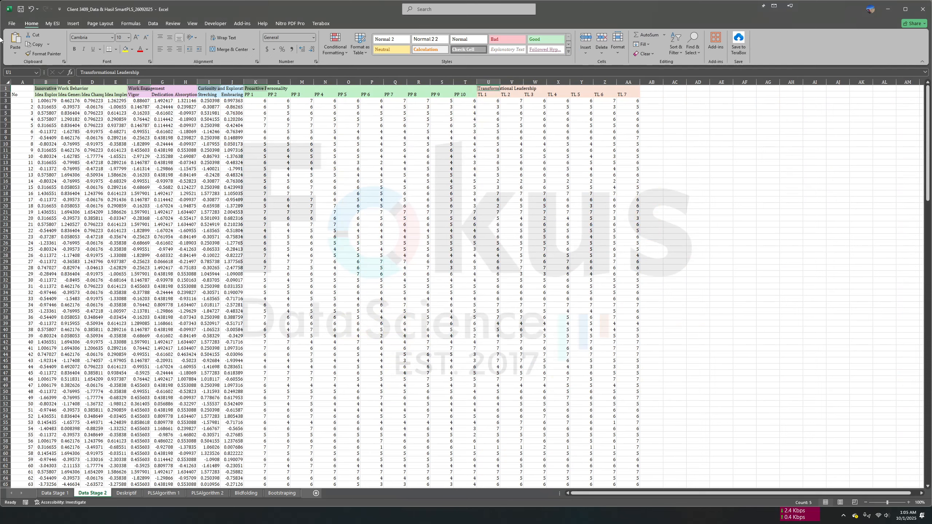
# Step: Resize and arrange the client results workbook and Book2 windows side by side
pyautogui.moveTo(196, 6); pyautogui.dragTo(206, 20)
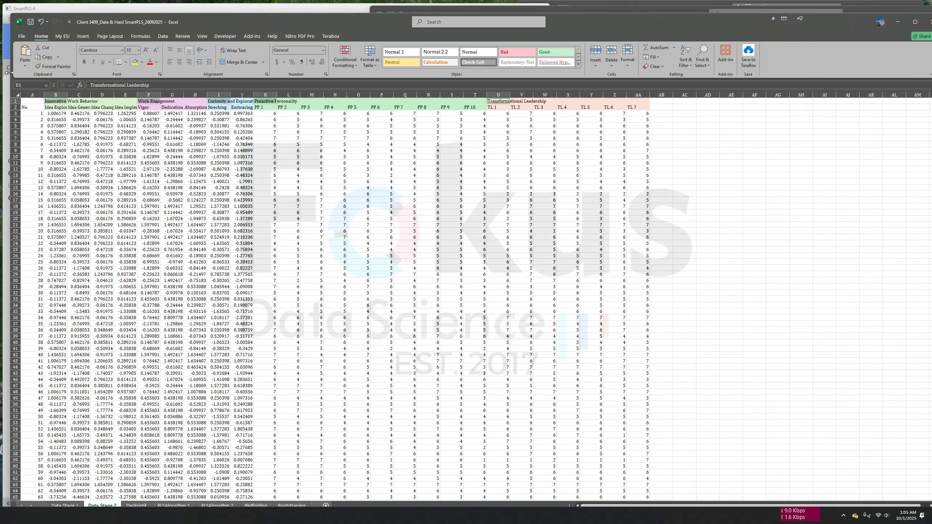
pyautogui.moveTo(9, 73); pyautogui.dragTo(404, 73)
pyautogui.moveTo(847, 27); pyautogui.dragTo(374, 39)
pyautogui.moveTo(583, 19); pyautogui.dragTo(697, 23)
pyautogui.moveTo(356, 33); pyautogui.dragTo(413, 15)
pyautogui.moveTo(698, 23); pyautogui.dragTo(750, 13)
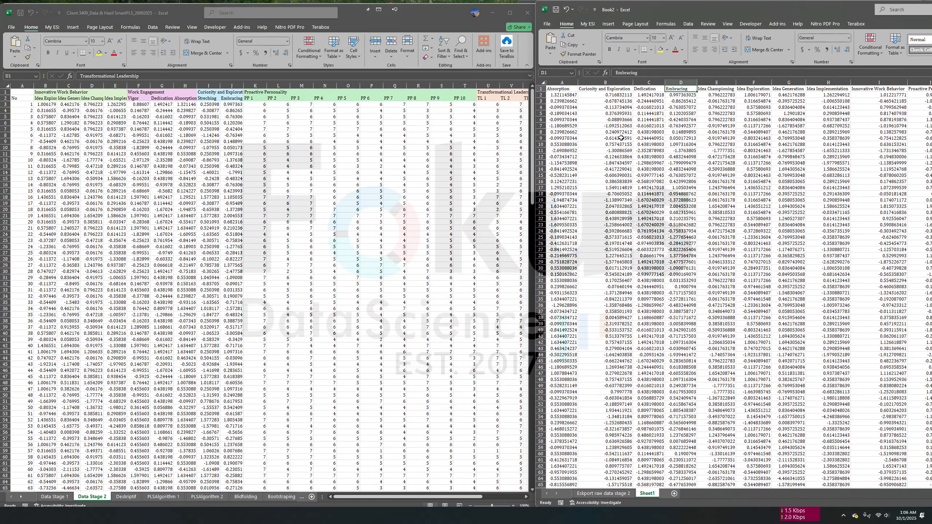
# Step: Compare the Innovative Work Behavior dimension headers in Data Stage 2 with the matching score columns in Book2's Sheet1
pyautogui.click(76, 103)
pyautogui.click(48, 99)
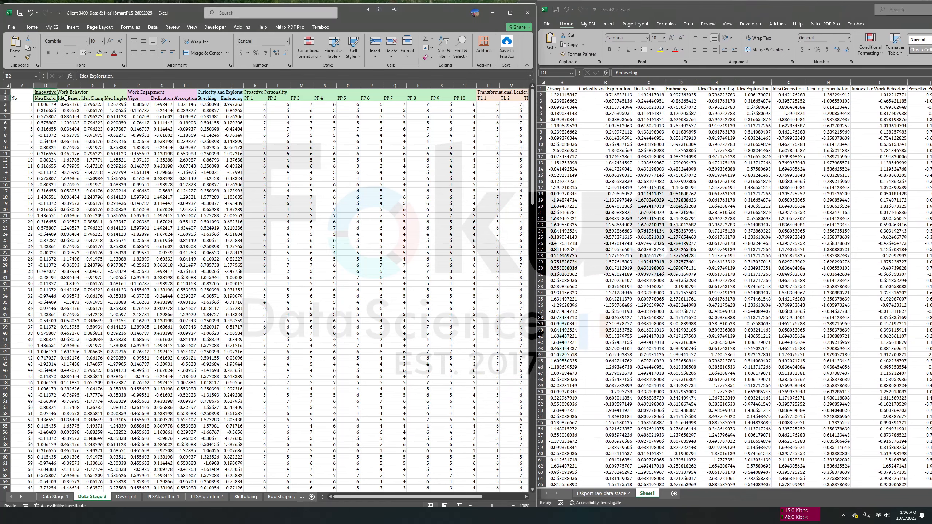
pyautogui.click(65, 98)
pyautogui.click(105, 98)
pyautogui.click(64, 99)
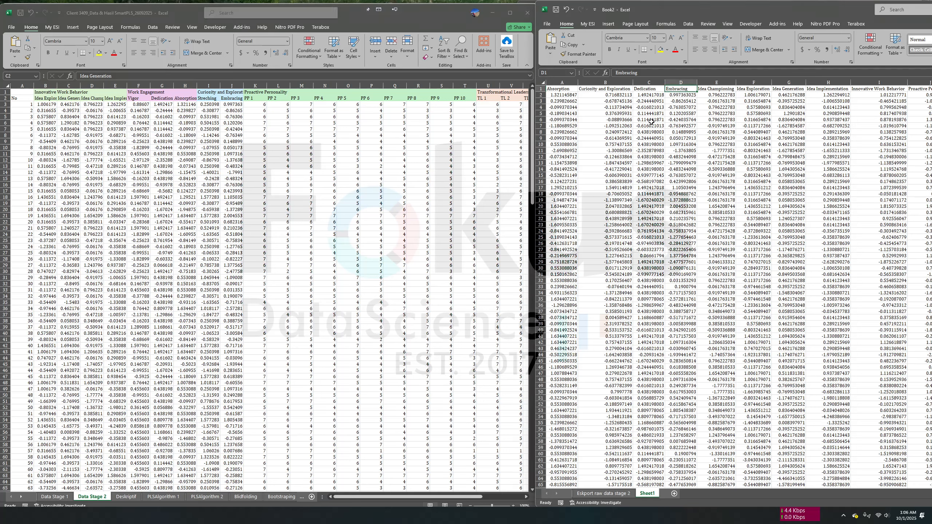
pyautogui.click(757, 89)
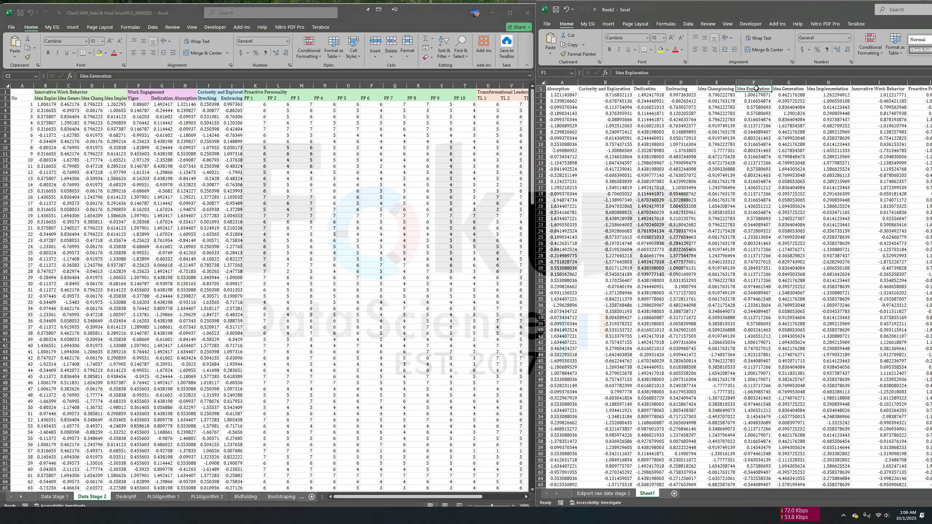
pyautogui.click(785, 89)
pyautogui.click(813, 90)
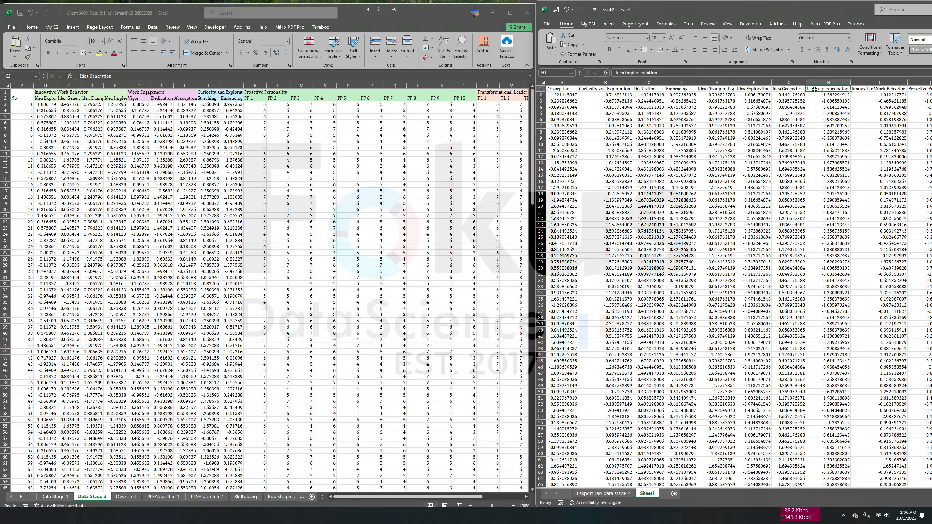
pyautogui.click(768, 83)
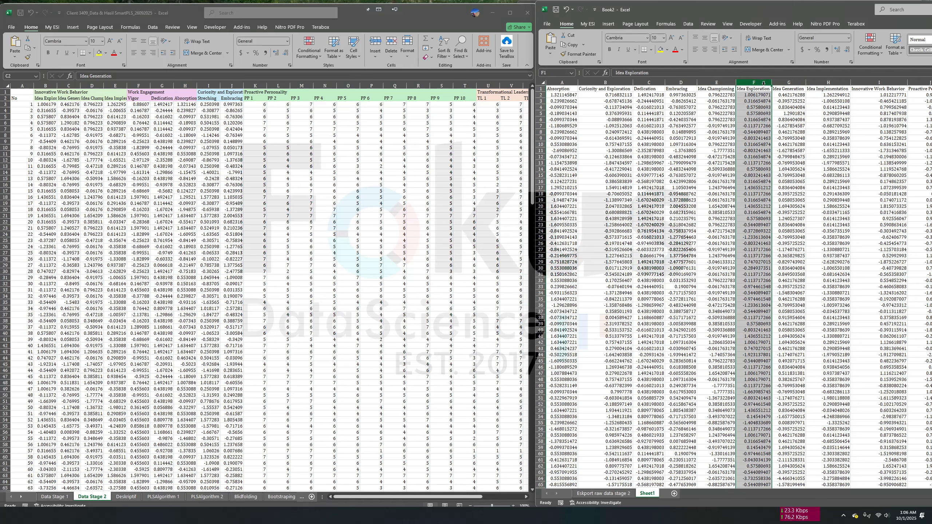
pyautogui.hscroll(3, 757, 95)
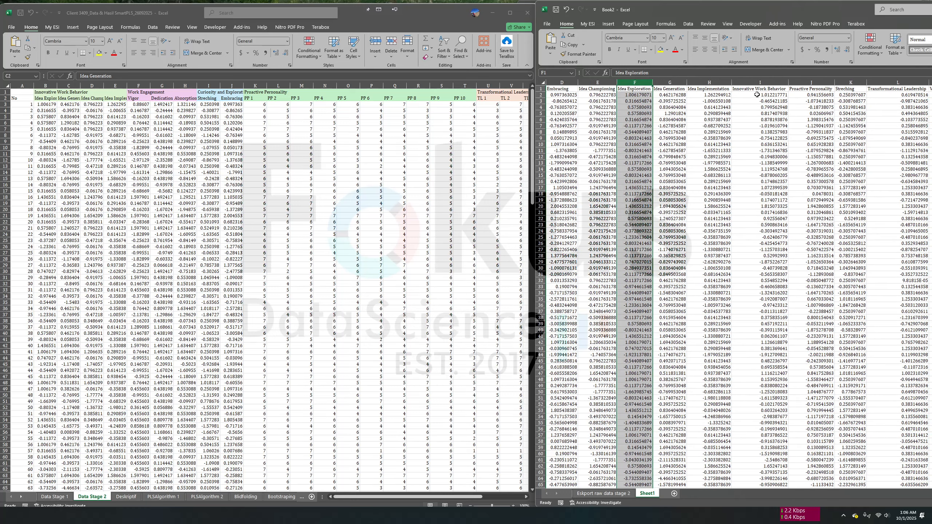
pyautogui.hscroll(2, 757, 94)
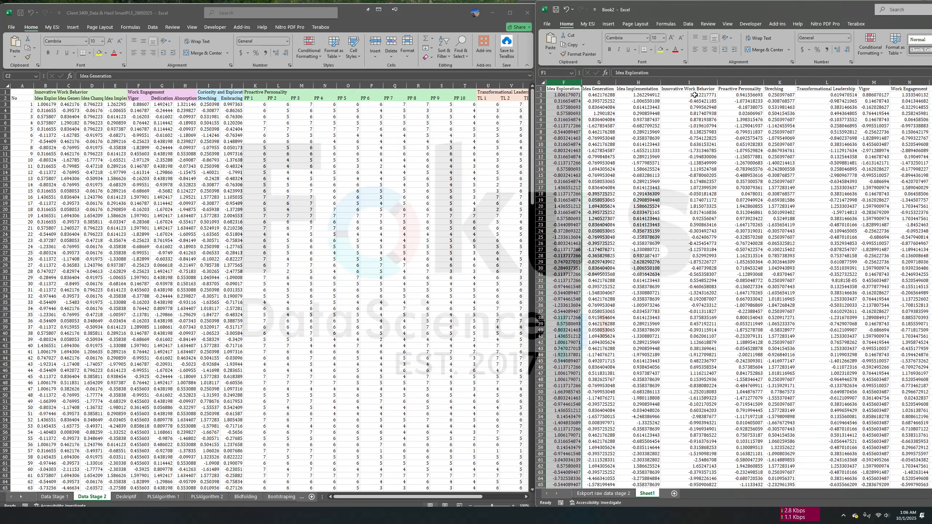
pyautogui.hscroll(-4, 696, 96)
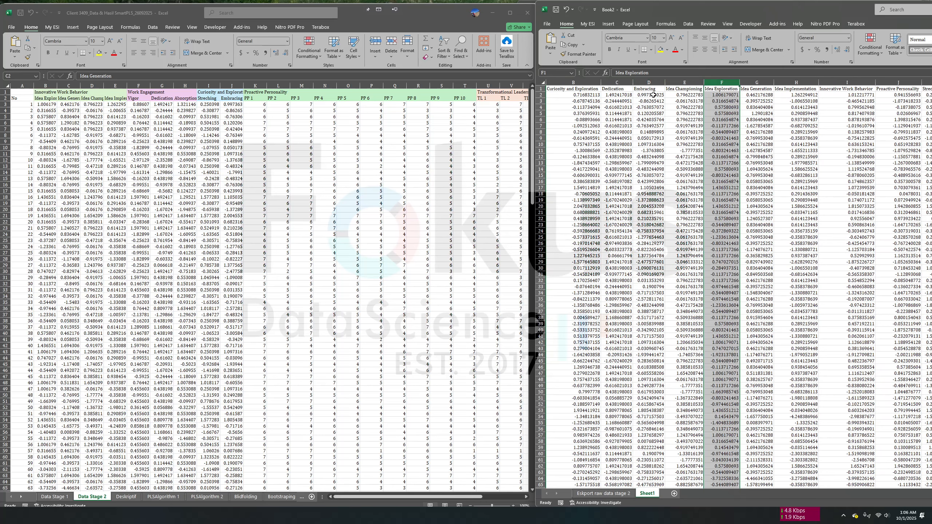
# Step: Copy the Idea Championing, Idea Exploration, Idea Generation and Idea Implementation columns from Book2's Sheet1
pyautogui.click(682, 81)
pyautogui.keyDown('ctrl'); pyautogui.click(730, 82); pyautogui.keyUp('ctrl')
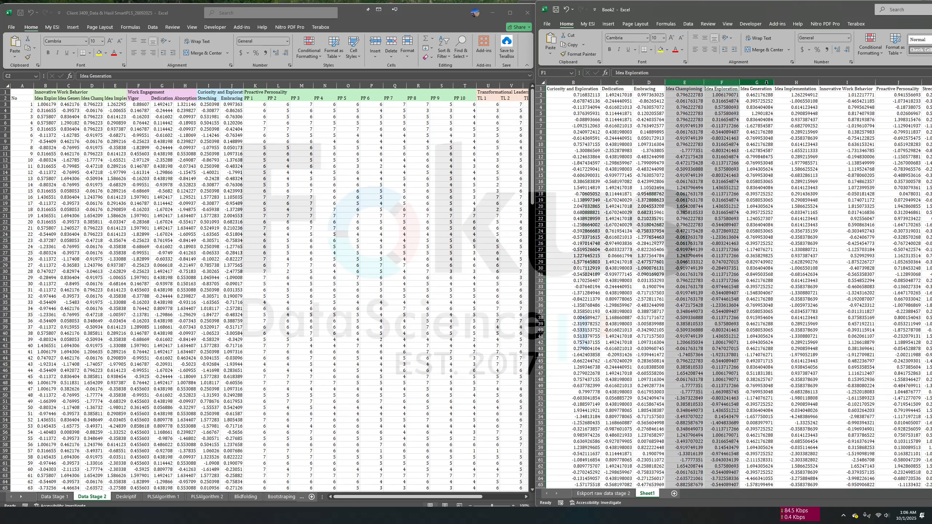
pyautogui.keyDown('ctrl'); pyautogui.click(758, 82); pyautogui.keyUp('ctrl')
pyautogui.keyDown('ctrl'); pyautogui.click(793, 82); pyautogui.keyUp('ctrl')
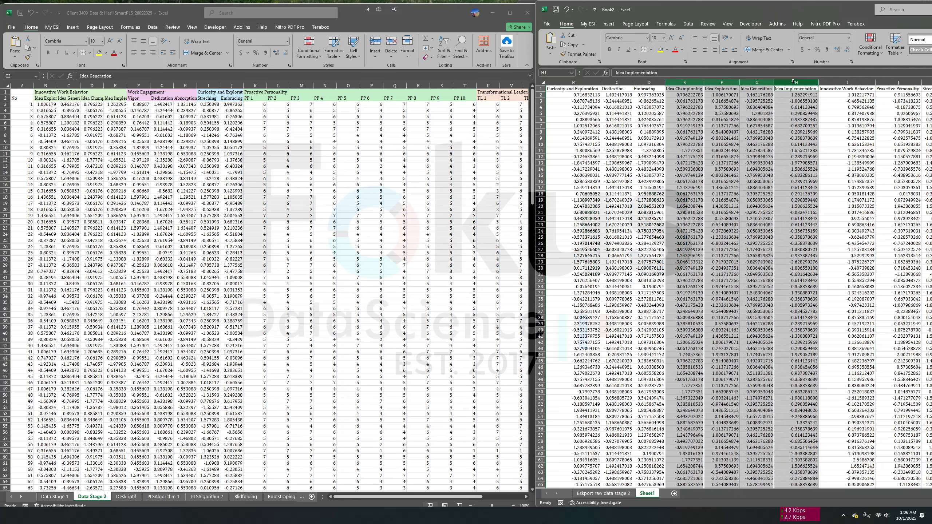
pyautogui.rightClick(792, 82)
pyautogui.click(801, 152)
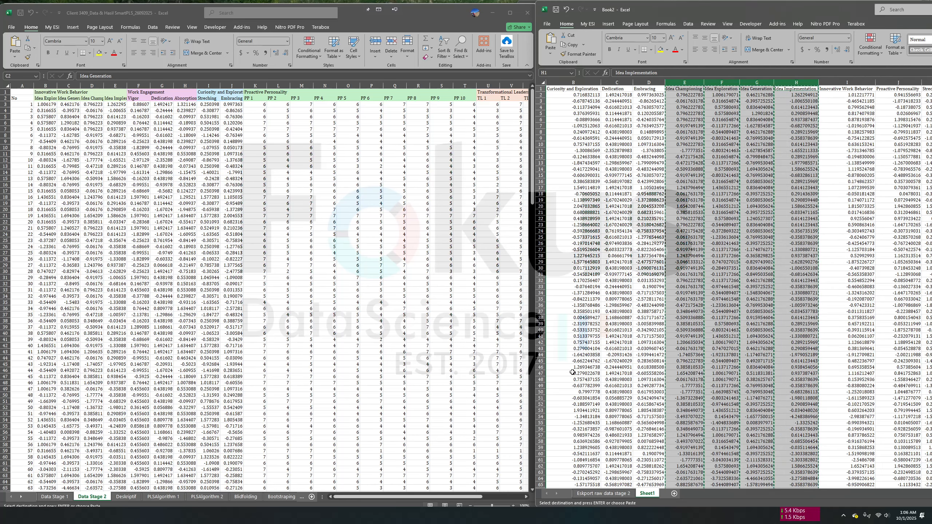
# Step: Paste the four copied Idea score columns into the new Sheet2, starting at column A
pyautogui.rightClick(558, 96)
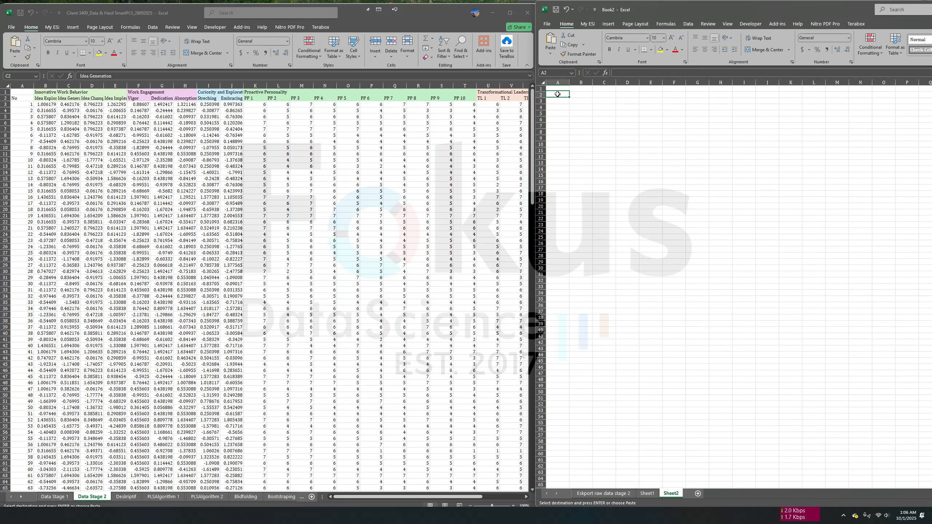
pyautogui.click(587, 142)
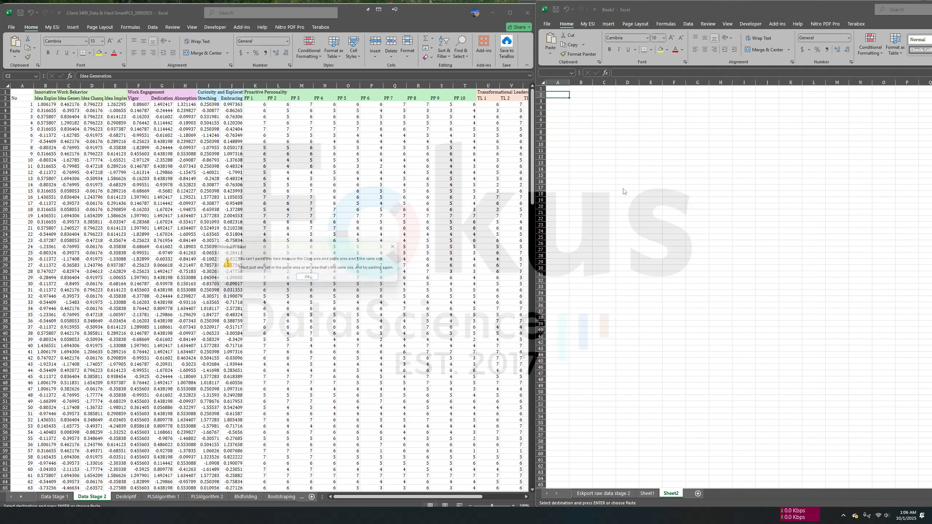
pyautogui.click(309, 279)
pyautogui.click(558, 82)
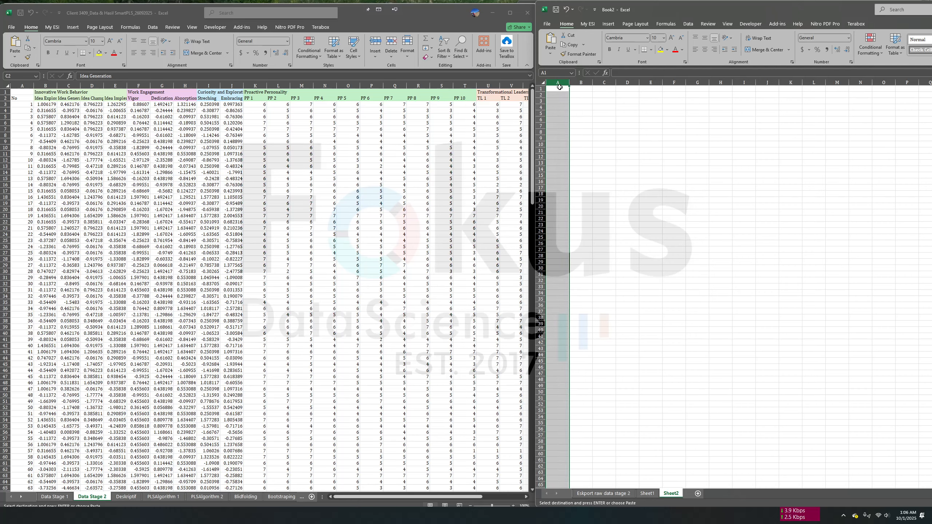
pyautogui.rightClick(557, 89)
pyautogui.click(586, 136)
pyautogui.click(645, 155)
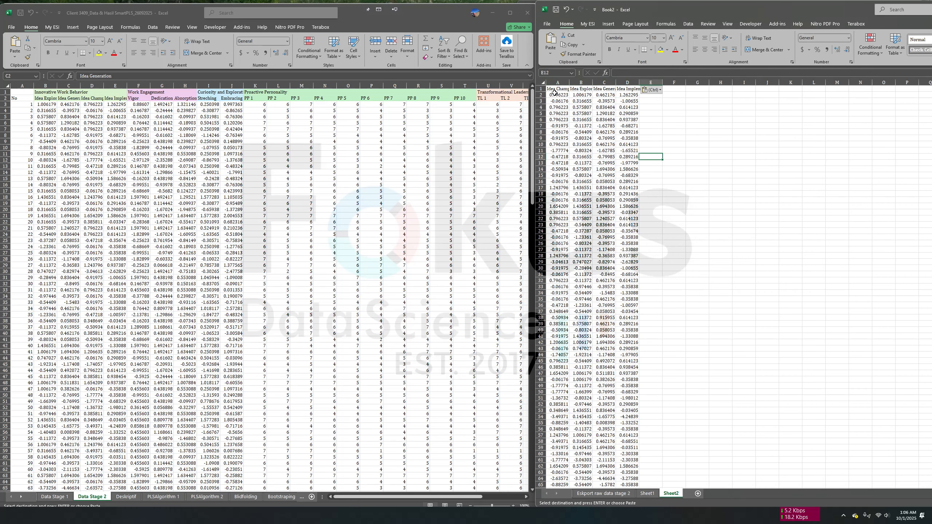
# Step: Reposition the Book2 window and insert an empty row above the headers in Sheet2
pyautogui.click(541, 88)
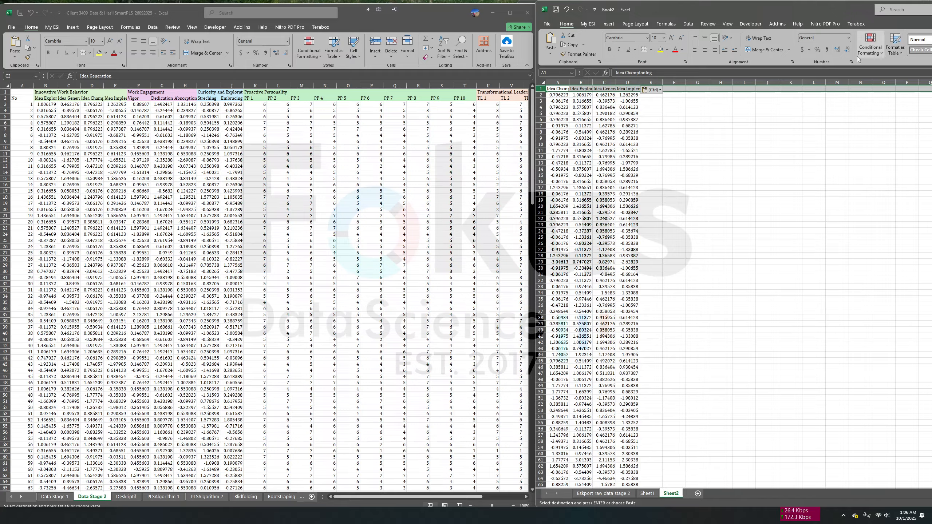
pyautogui.moveTo(829, 10); pyautogui.dragTo(345, 72)
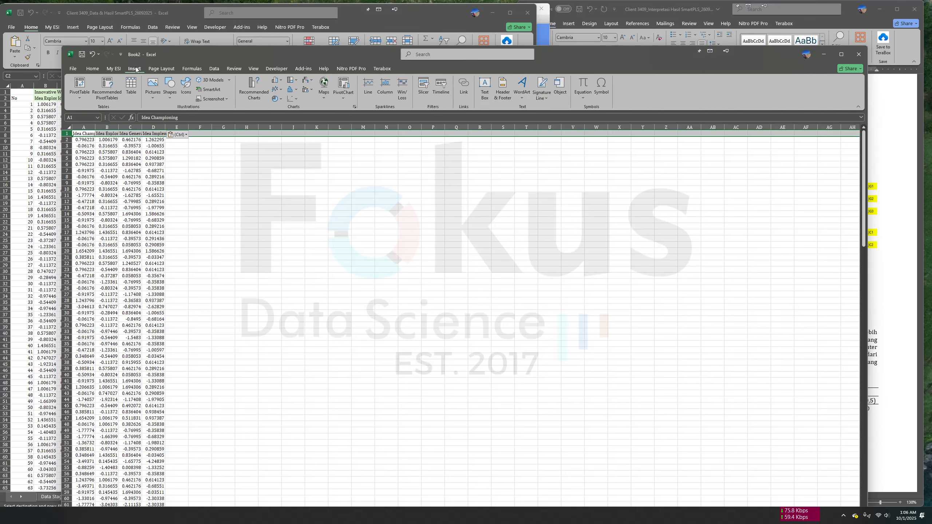
pyautogui.click(73, 69)
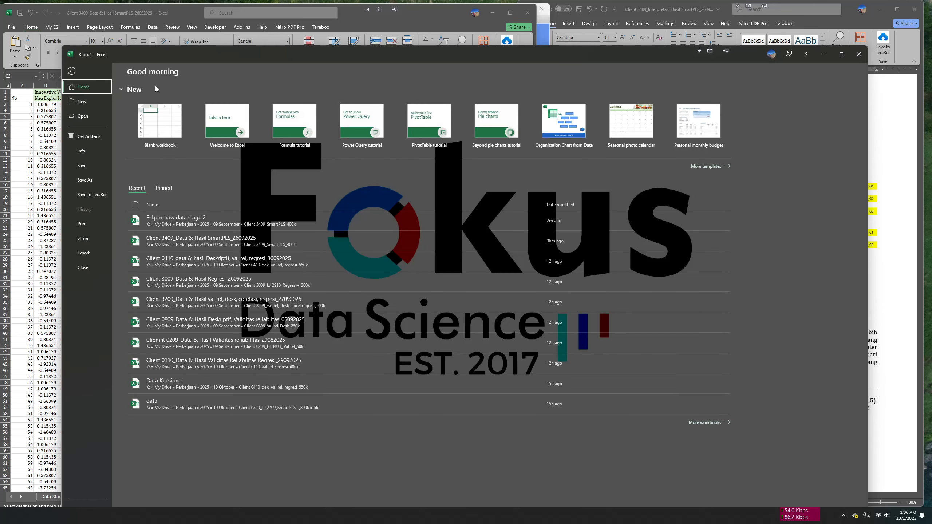
pyautogui.click(74, 72)
pyautogui.click(92, 69)
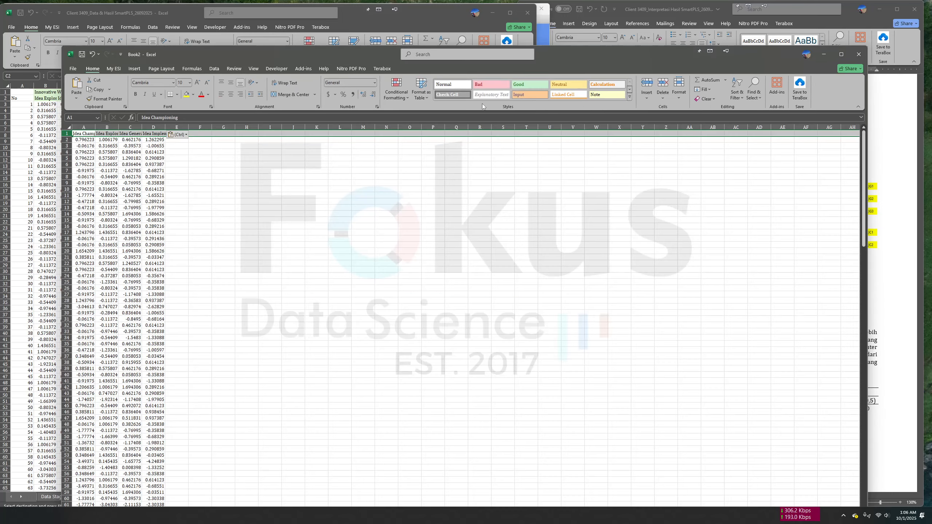
pyautogui.click(646, 87)
pyautogui.click(459, 231)
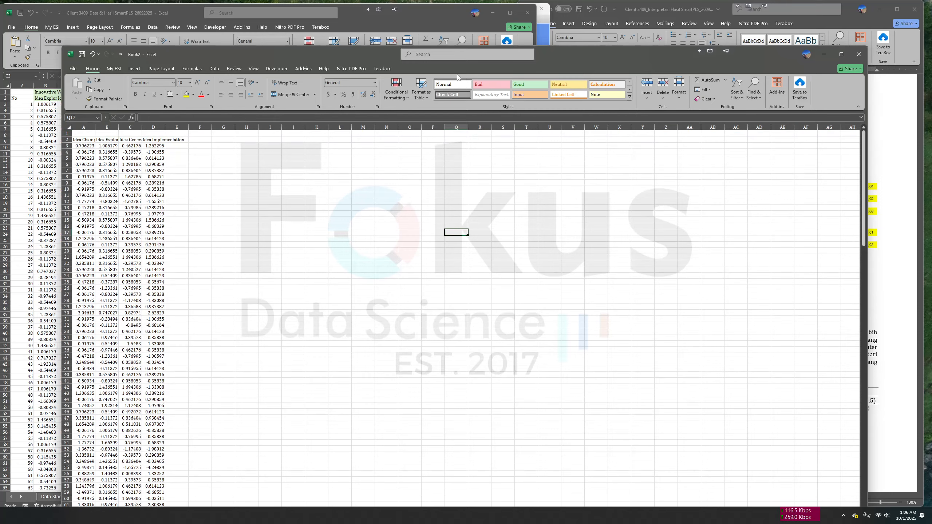
# Step: Copy the "Innovative Work Behavior" heading from cell B1 of Data Stage 2 into cell A1 of Book2's Sheet2
pyautogui.moveTo(579, 64); pyautogui.dragTo(928, 65)
pyautogui.click(33, 93)
pyautogui.click(44, 93)
pyautogui.hotkey('ctrl', 'c')
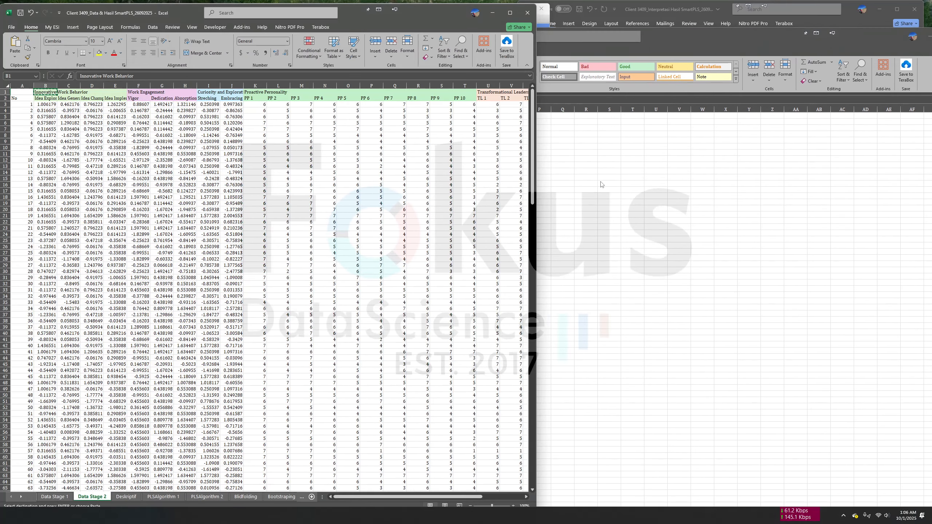
pyautogui.hotkey('alt', 'Tab')
pyautogui.click(197, 116)
pyautogui.hotkey('ctrl', 'v')
pyautogui.click(353, 145)
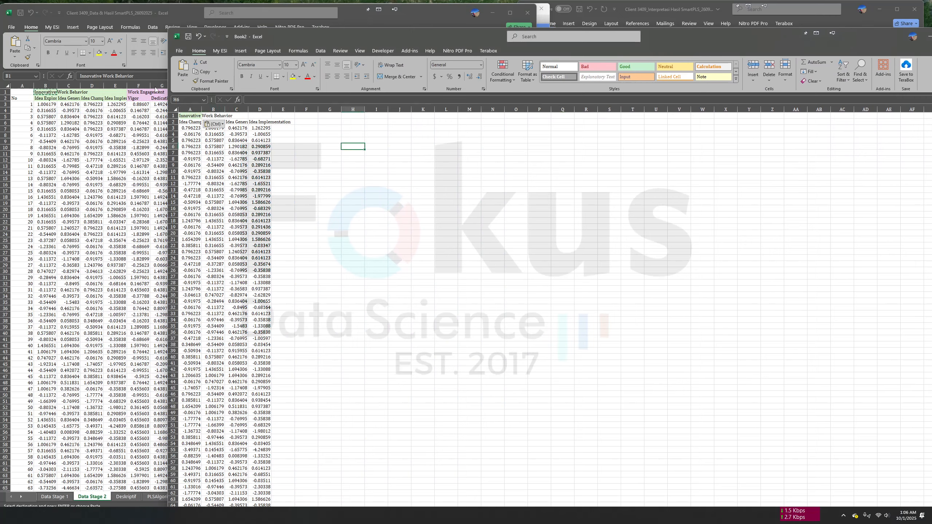
# Step: Insert an empty column before the Idea score columns in Sheet2
pyautogui.click(190, 108)
pyautogui.click(753, 68)
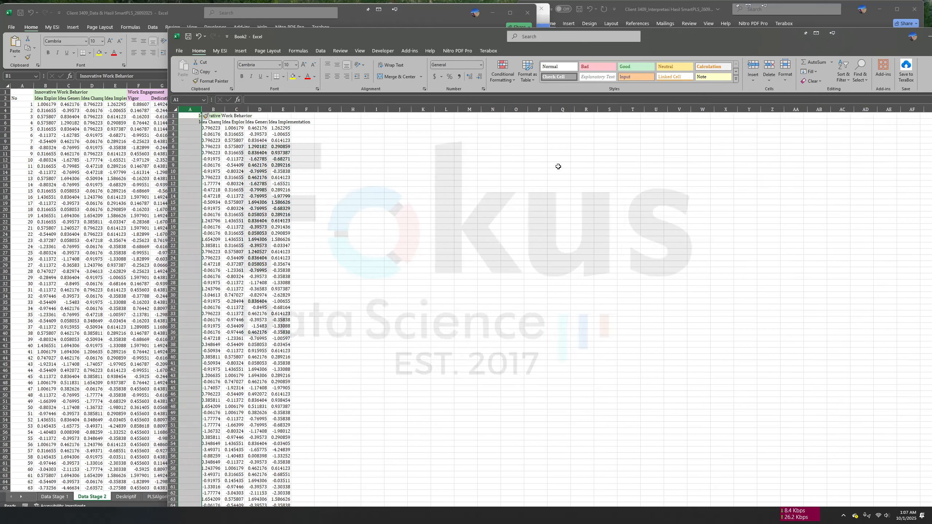
pyautogui.click(469, 195)
# Step: Number the respondents in column A of Sheet2 from cell A3, entering 1 and 2 and filling the series to the last data row
pyautogui.click(190, 127)
pyautogui.write('1')
pyautogui.press('Return')
pyautogui.write('2')
pyautogui.press('Return')
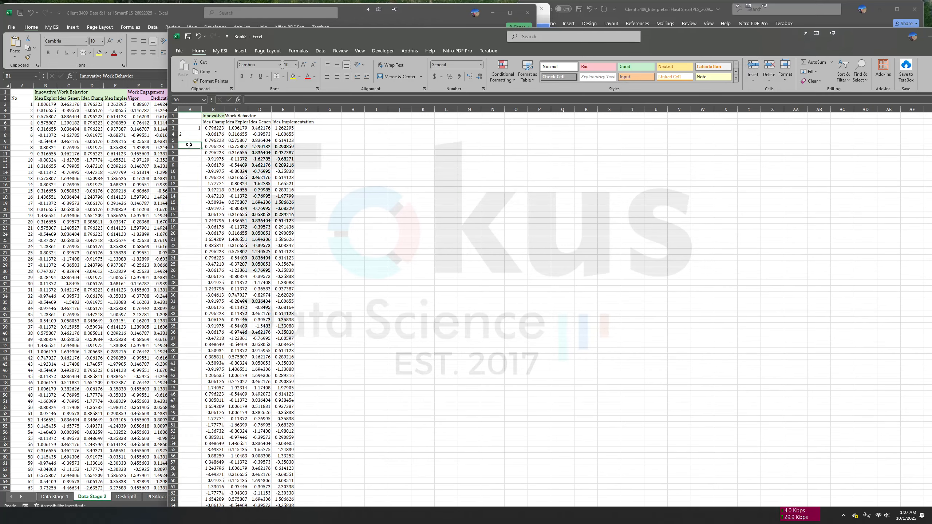
pyautogui.moveTo(189, 128); pyautogui.dragTo(190, 134)
pyautogui.doubleClick(201, 137)
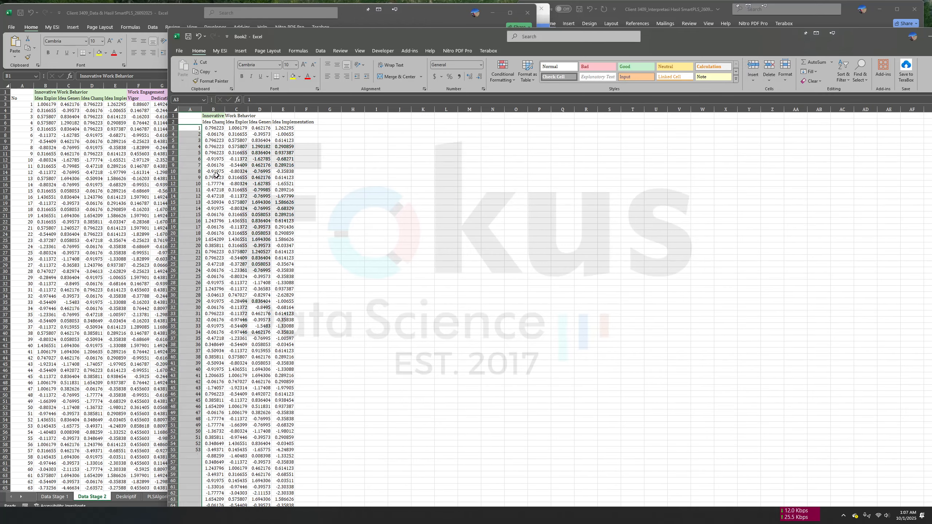
pyautogui.scroll(-20, 305, 350)
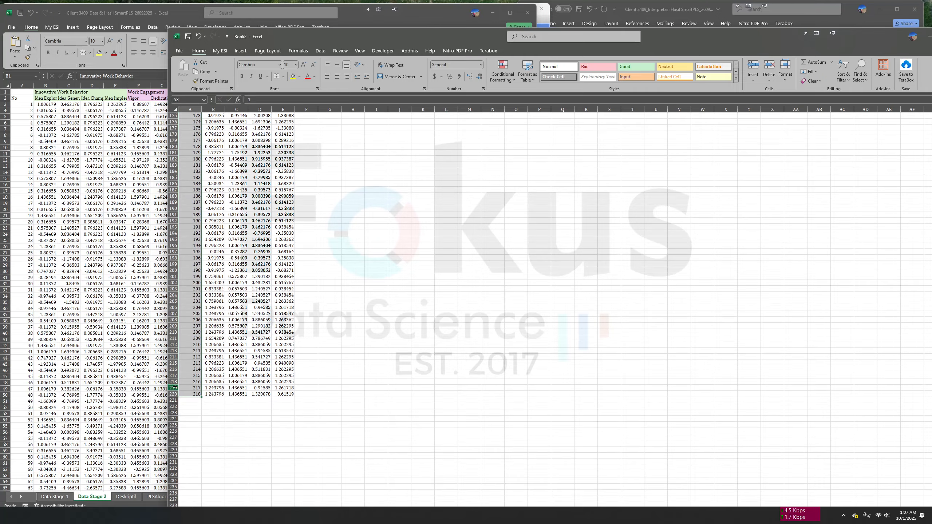
pyautogui.scroll(-2, 229, 408)
pyautogui.scroll(20, 229, 408)
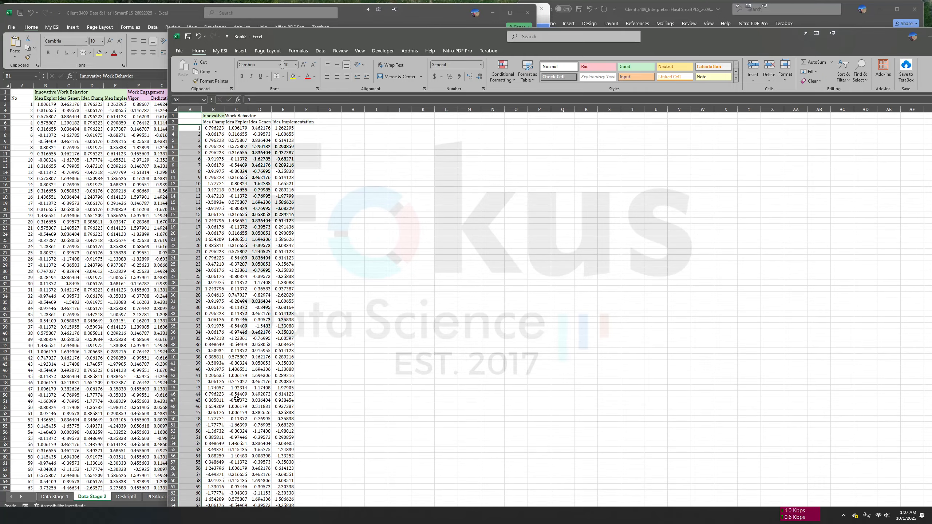
pyautogui.click(390, 151)
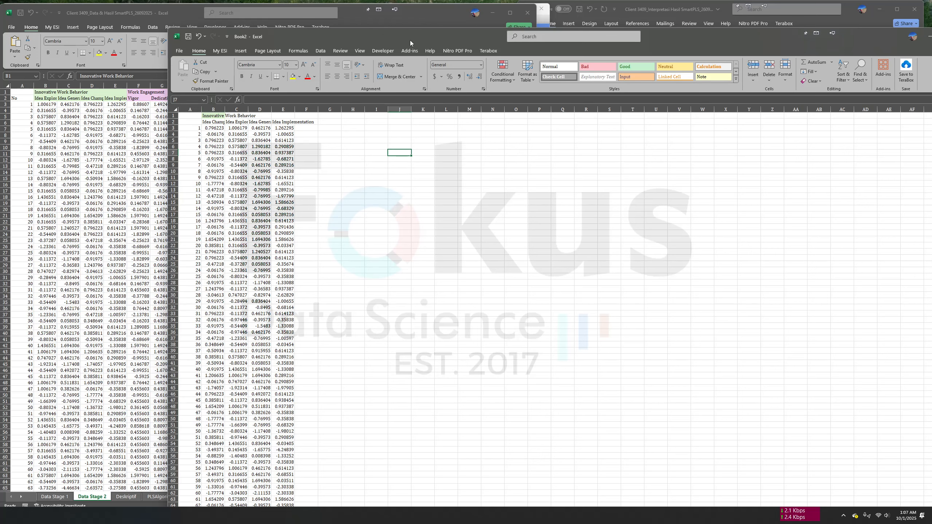
# Step: Move Book2 aside and review the Work Engagement and Curiosity and Exploration dimension columns, up to column J, in Data Stage 2
pyautogui.moveTo(410, 40); pyautogui.dragTo(549, 38)
pyautogui.click(129, 96)
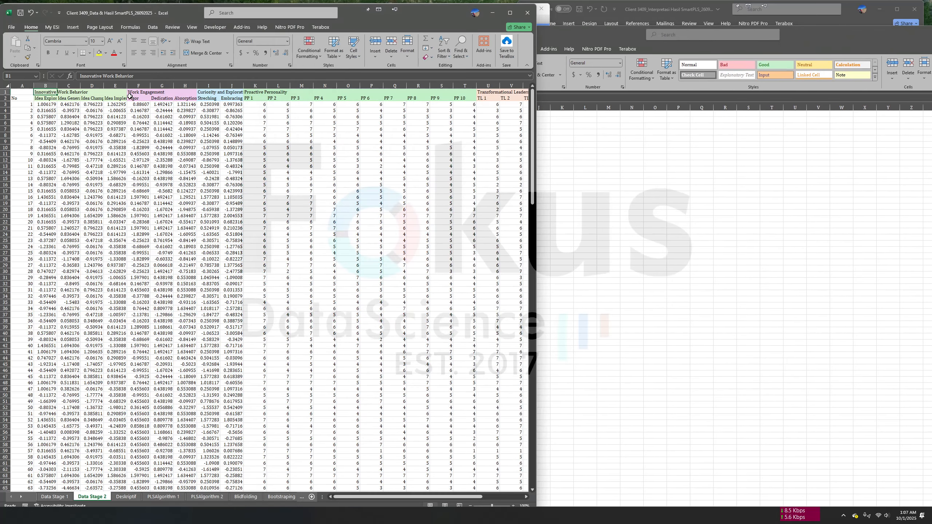
pyautogui.moveTo(130, 97); pyautogui.dragTo(218, 100)
pyautogui.click(216, 123)
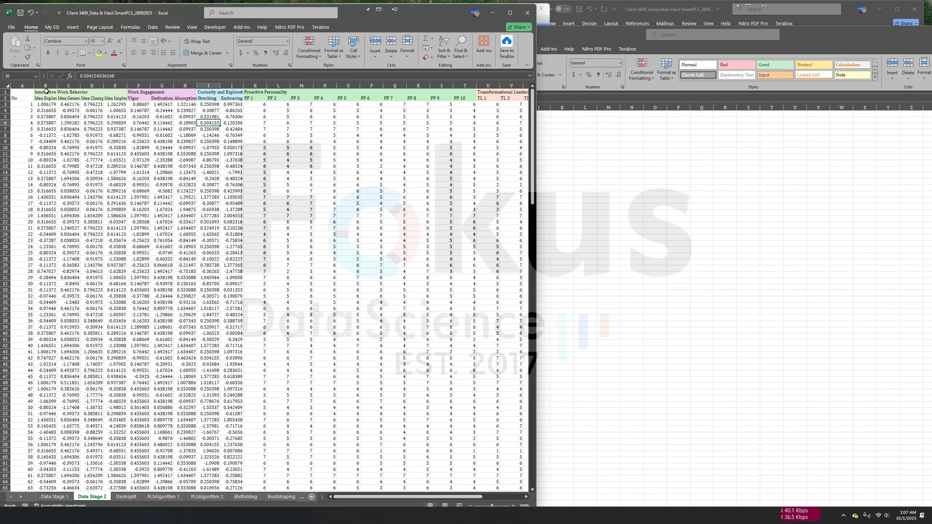
pyautogui.moveTo(47, 86); pyautogui.dragTo(227, 96)
# Step: Close the Book2 workbook without saving its changes
pyautogui.click(613, 188)
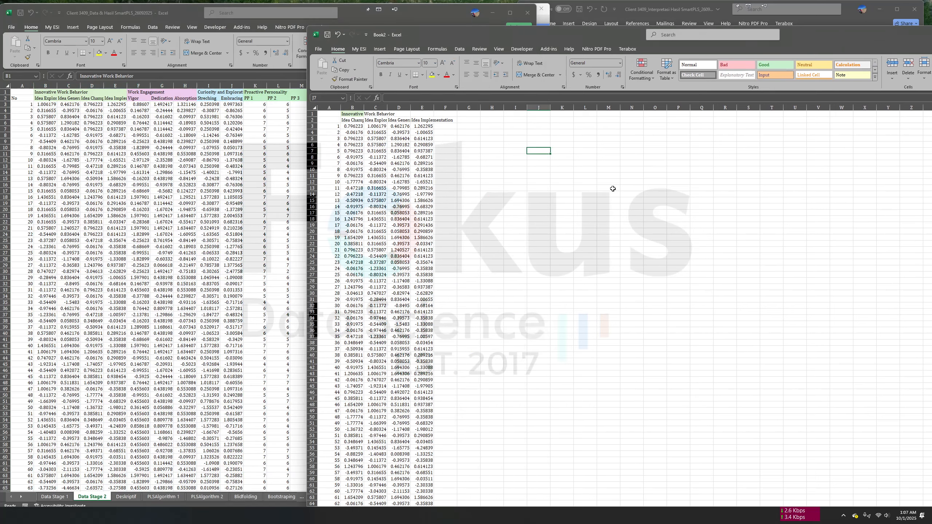
pyautogui.hotkey('ctrl', 'w')
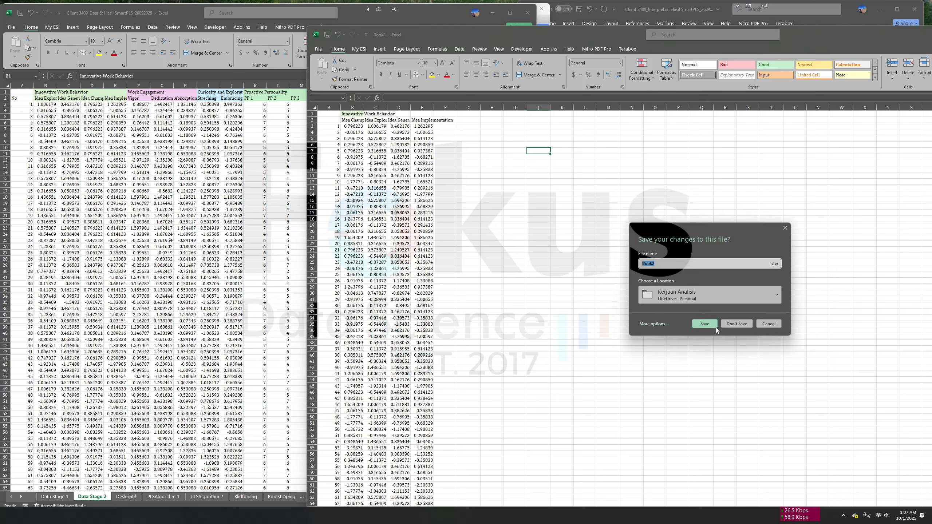
pyautogui.click(738, 322)
# Step: Copy the entire Data Stage 2 table, from the "No" header in A2 through the last column and row
pyautogui.click(208, 241)
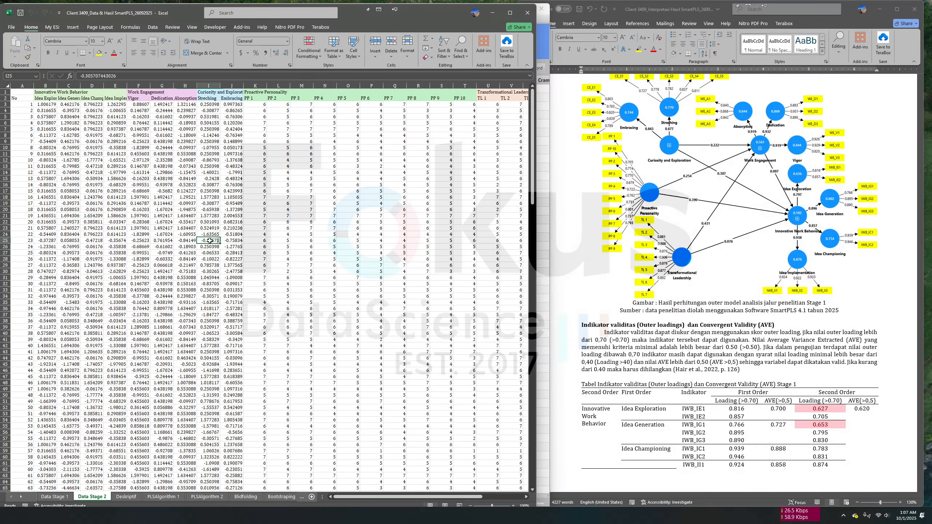
pyautogui.click(27, 98)
pyautogui.hscroll(5, 314, 188)
pyautogui.hotkey('ctrl', 'shift', 'Right')
pyautogui.hotkey('ctrl', 'shift', 'Down')
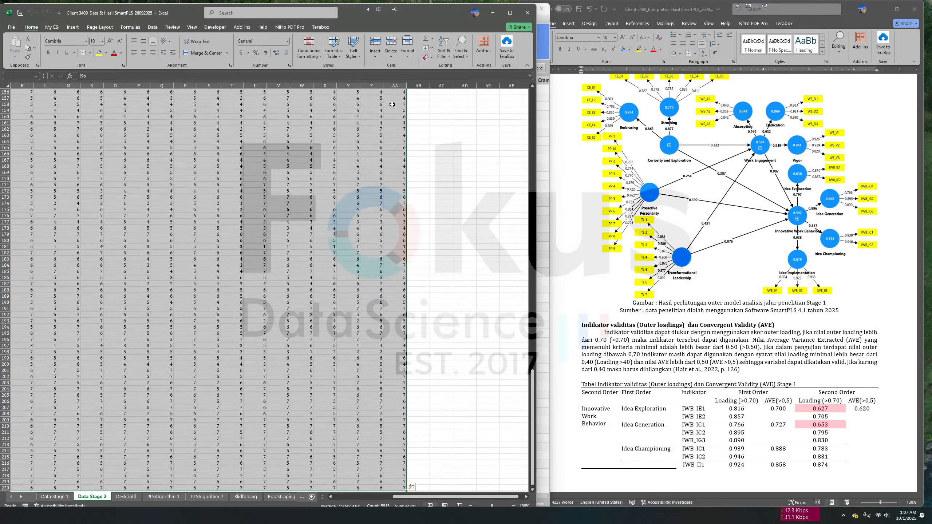
pyautogui.hotkey('ctrl', 'c')
pyautogui.rightClick(281, 180)
pyautogui.click(300, 205)
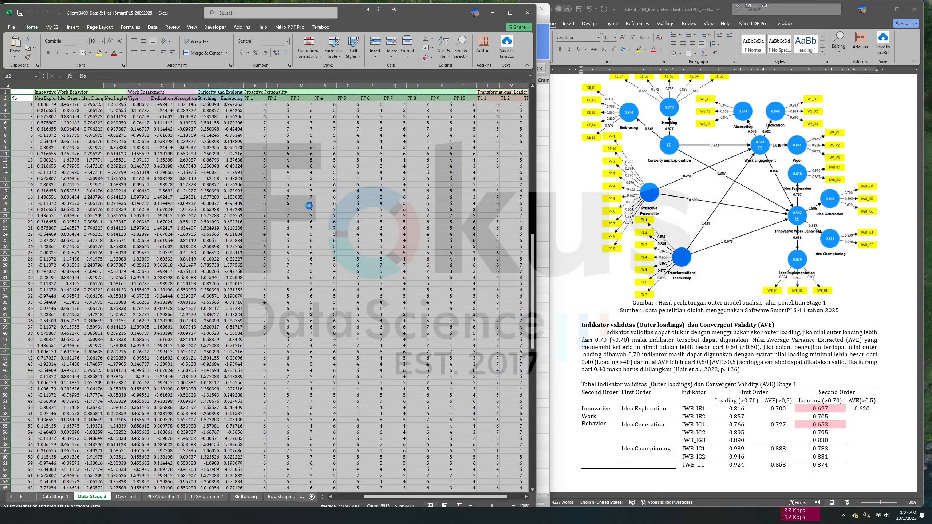
# Step: Create a blank workbook and paste the copied Data Stage 2 table starting at cell A1
pyautogui.click(11, 30)
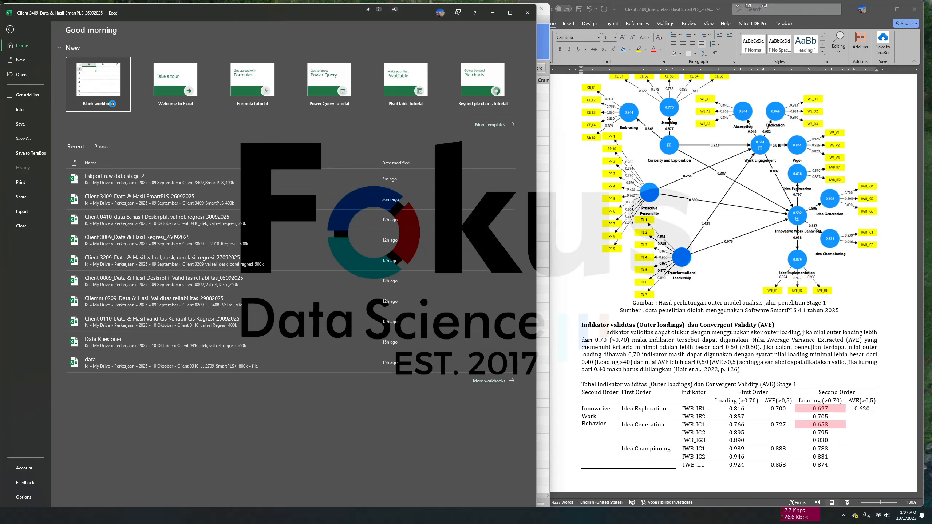
pyautogui.click(98, 84)
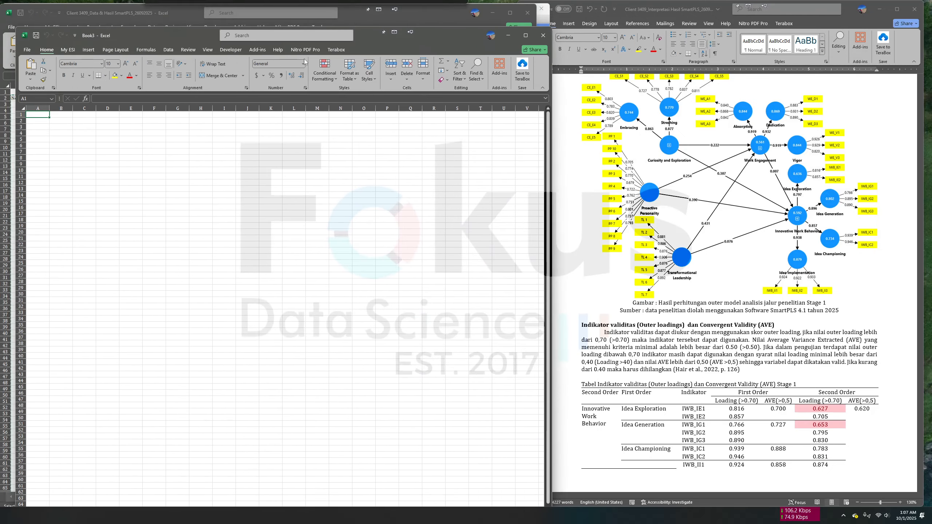
pyautogui.rightClick(46, 116)
pyautogui.click(75, 165)
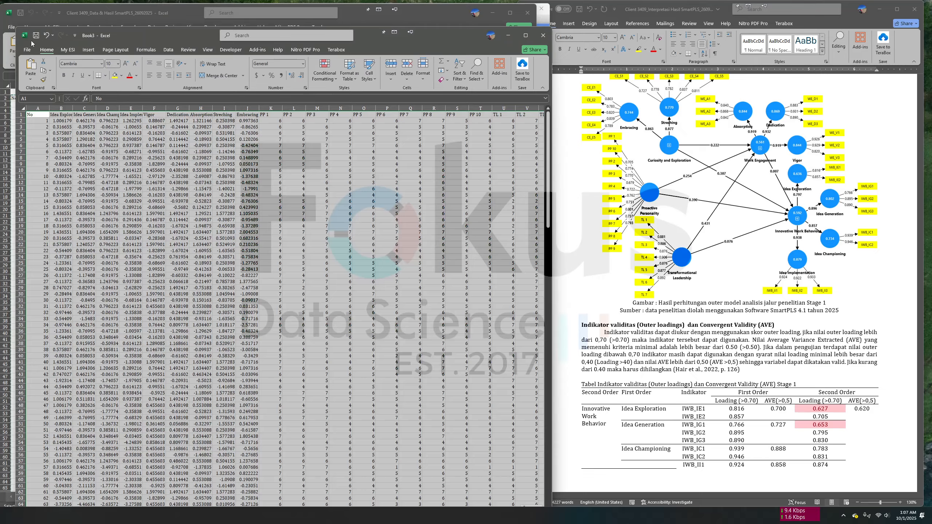
# Step: Prepare to save the new workbook under the name CSV STAGE 2 as CSV UTF-8 (Comma delimited) in the client's SmartPLS folder
pyautogui.click(27, 49)
pyautogui.click(58, 161)
pyautogui.click(120, 174)
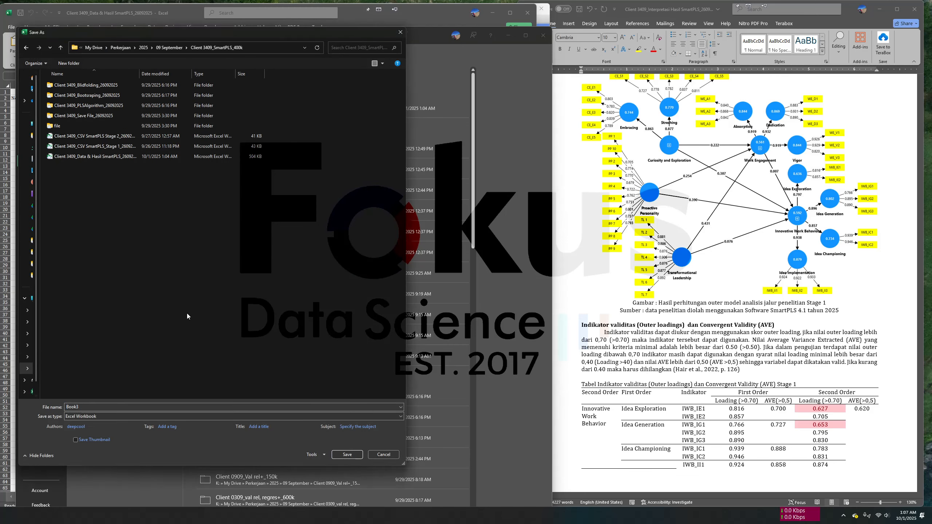
pyautogui.write('CSV STAGE 2')
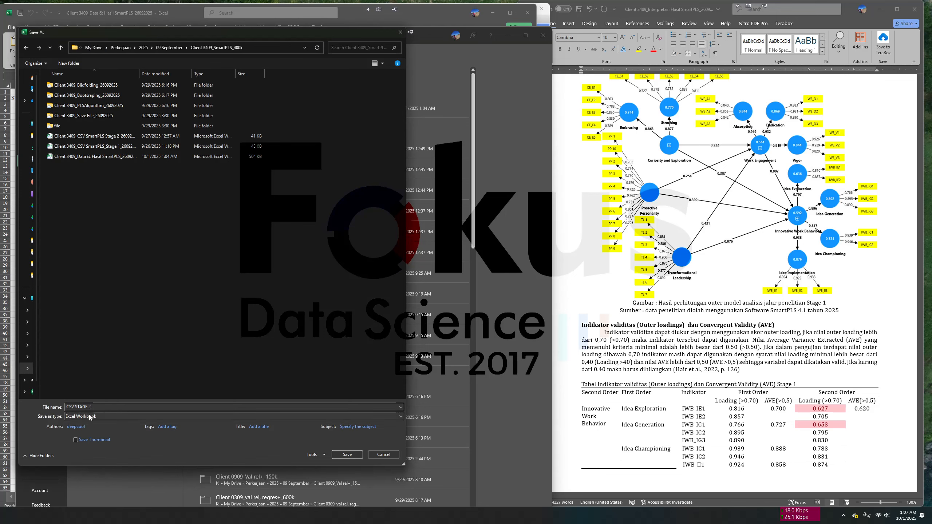
pyautogui.click(116, 416)
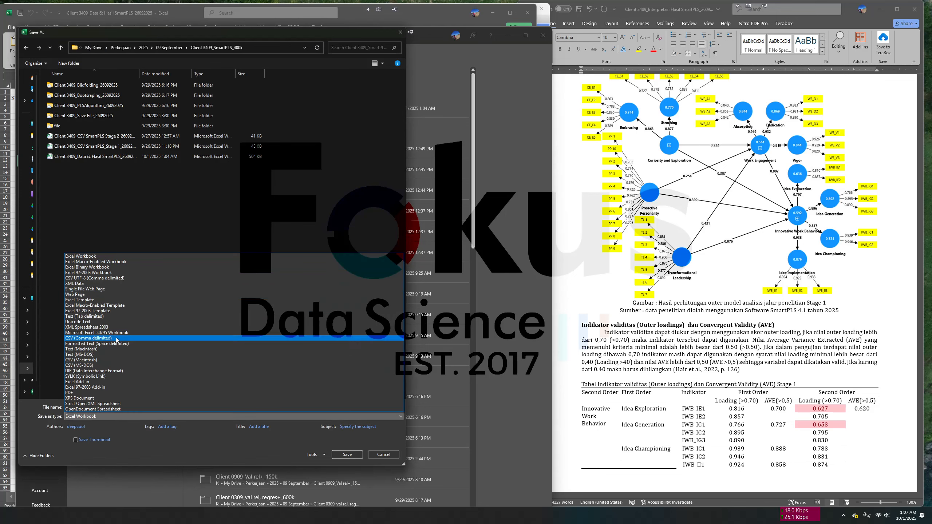
pyautogui.click(116, 278)
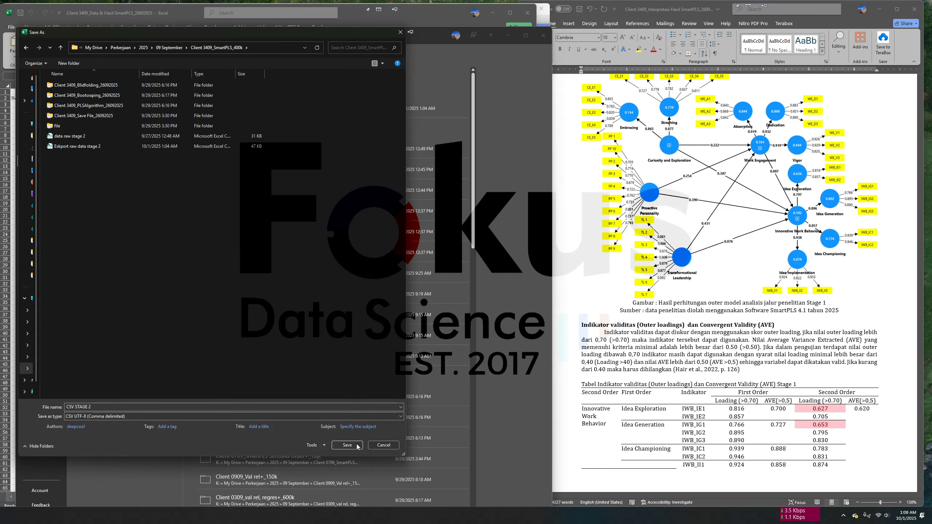
# Step: Cancel the save and close the new workbook, discarding its changes
pyautogui.click(383, 445)
pyautogui.click(543, 35)
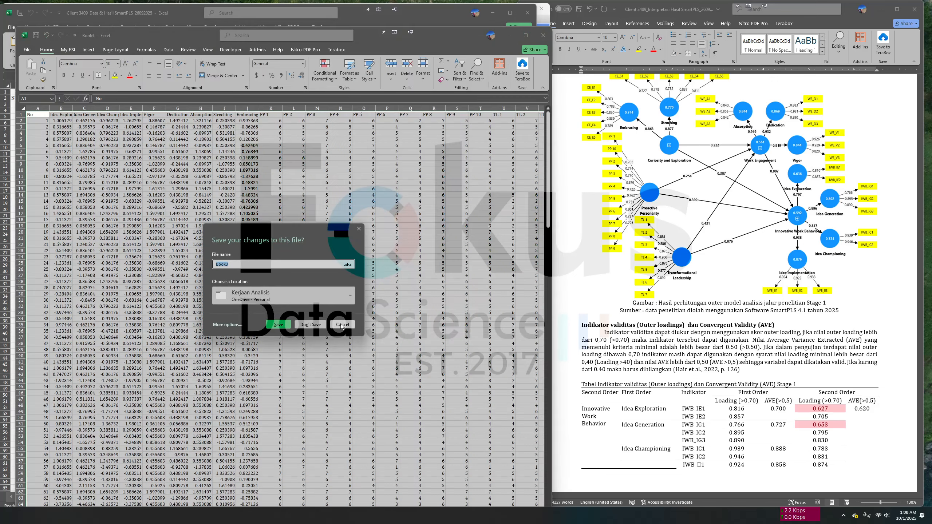
pyautogui.click(310, 324)
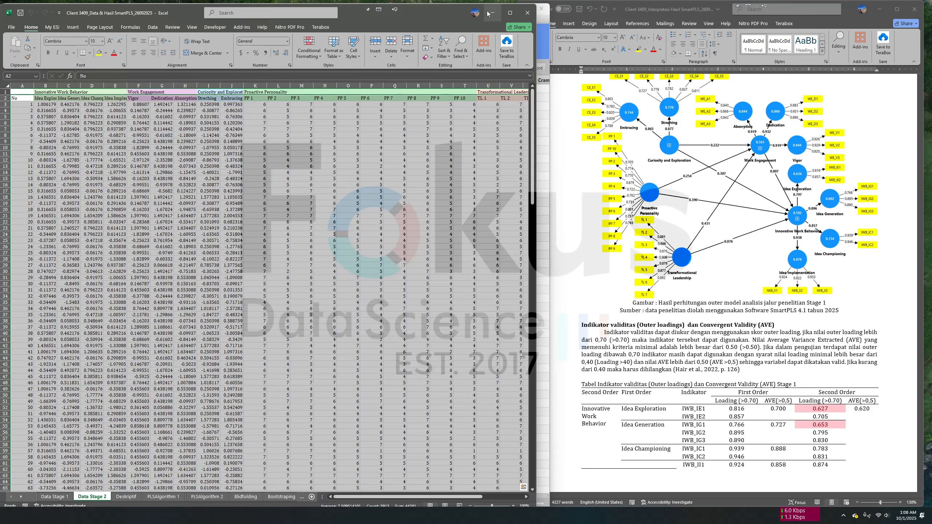
# Step: Look through the Data Stage 2 table once more and close the Data & Hasil SmartPLS workbook
pyautogui.scroll(-11, 381, 216)
pyautogui.scroll(8, 381, 216)
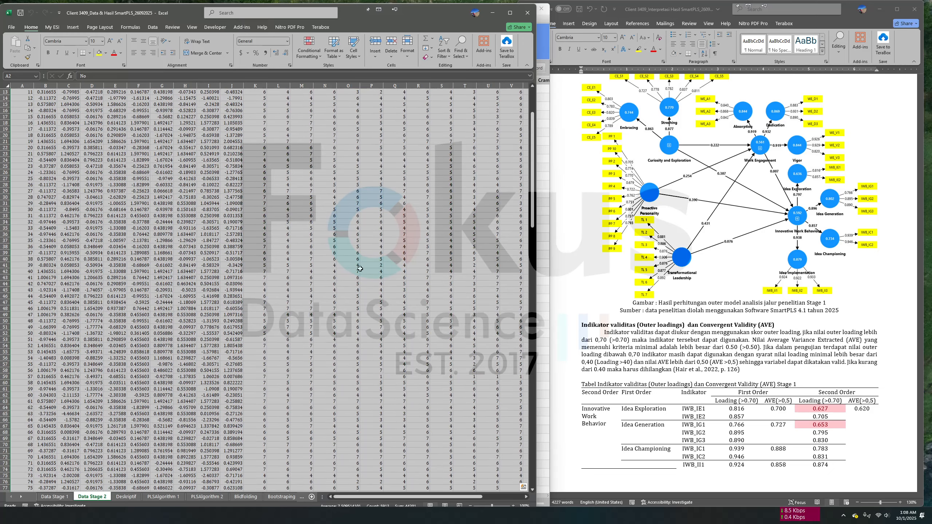
pyautogui.scroll(4, 161, 202)
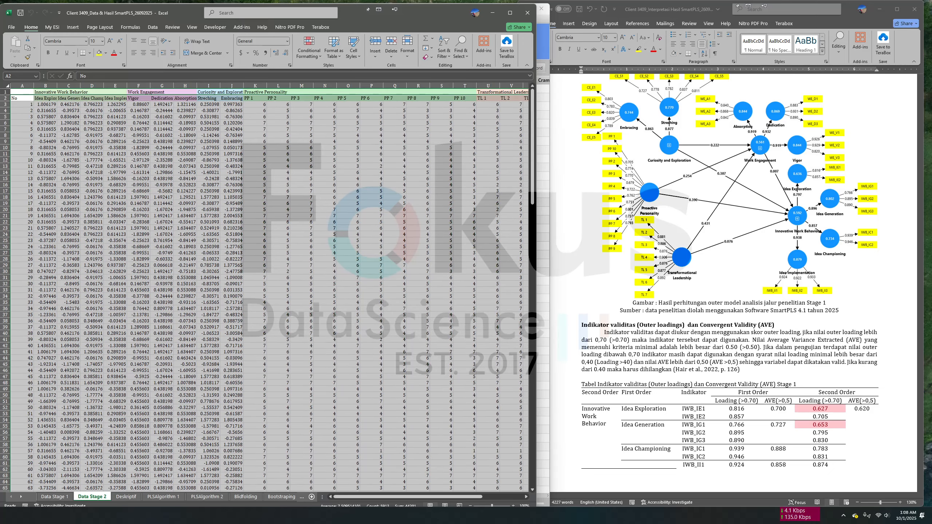
pyautogui.click(24, 498)
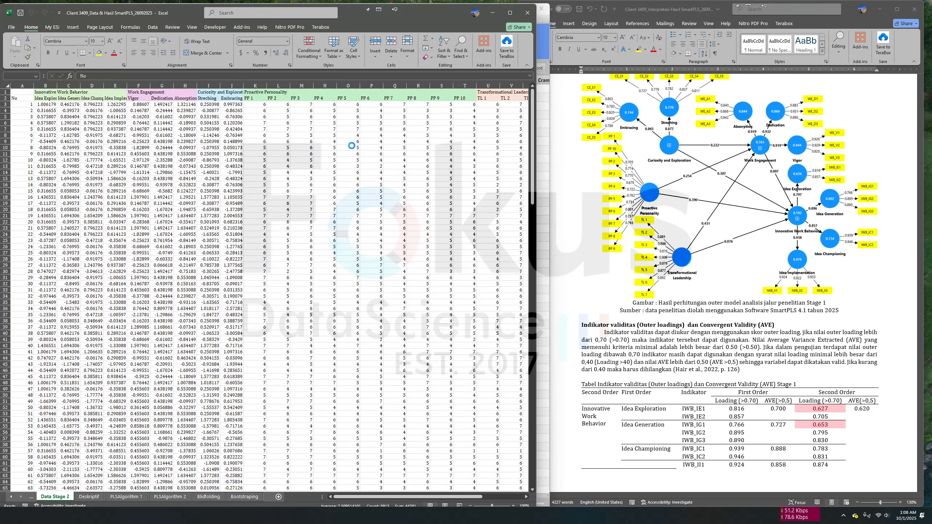
pyautogui.click(525, 13)
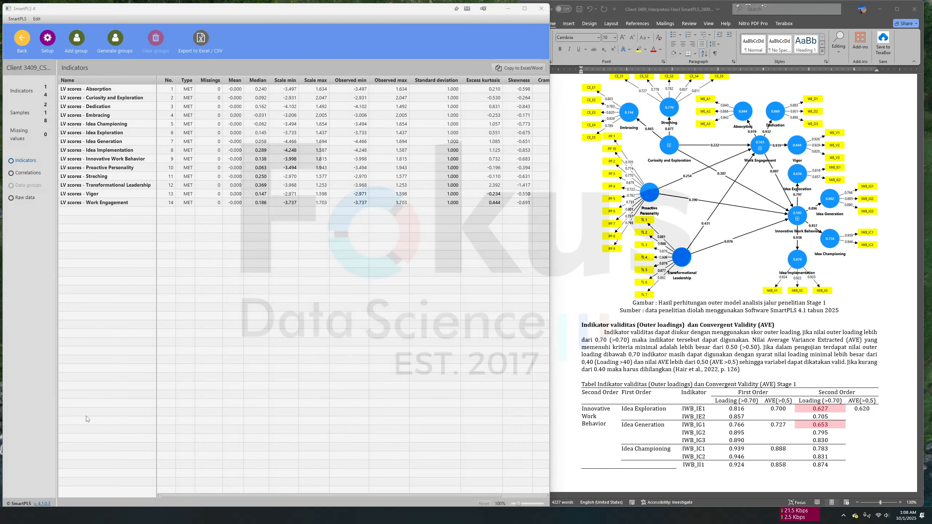
# Step: Reopen the Data & Hasil SmartPLS_26092025 workbook from the client's SmartPLS folder, then minimize the workbook and the folder window
pyautogui.click(205, 516)
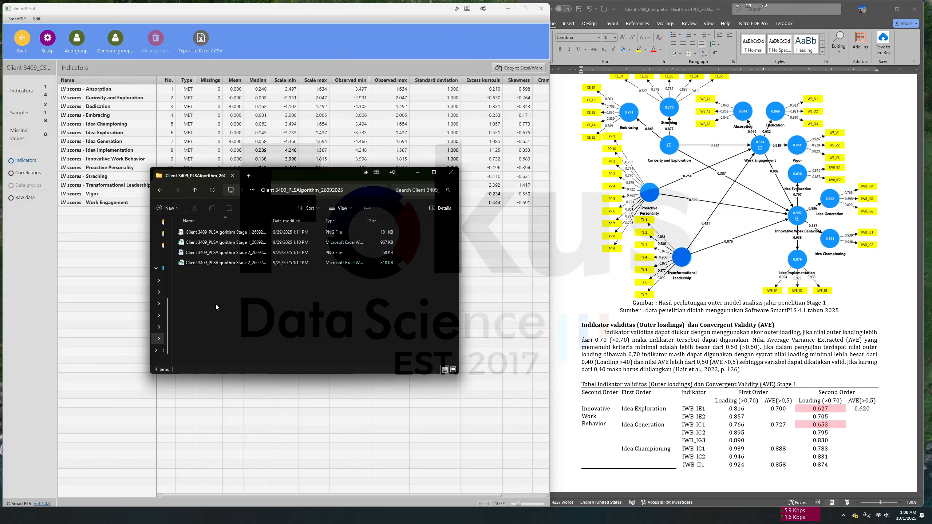
pyautogui.click(193, 190)
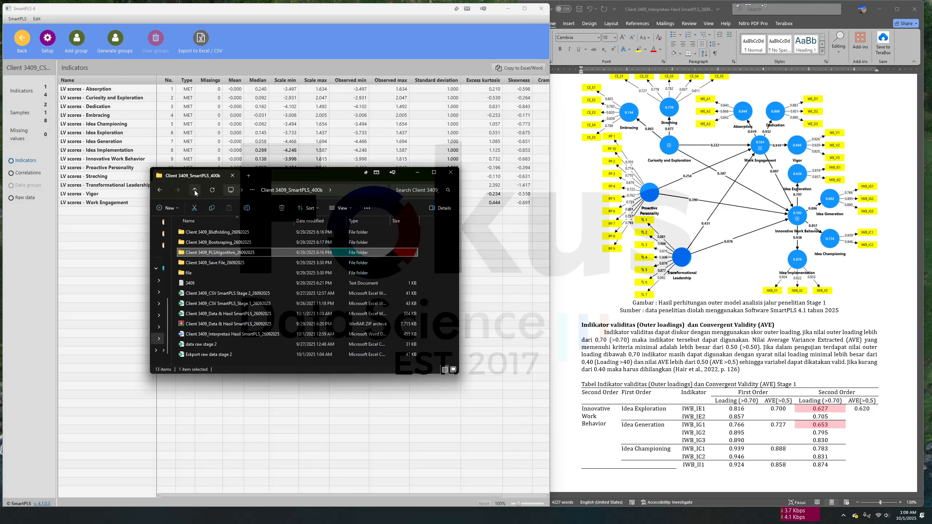
pyautogui.doubleClick(255, 314)
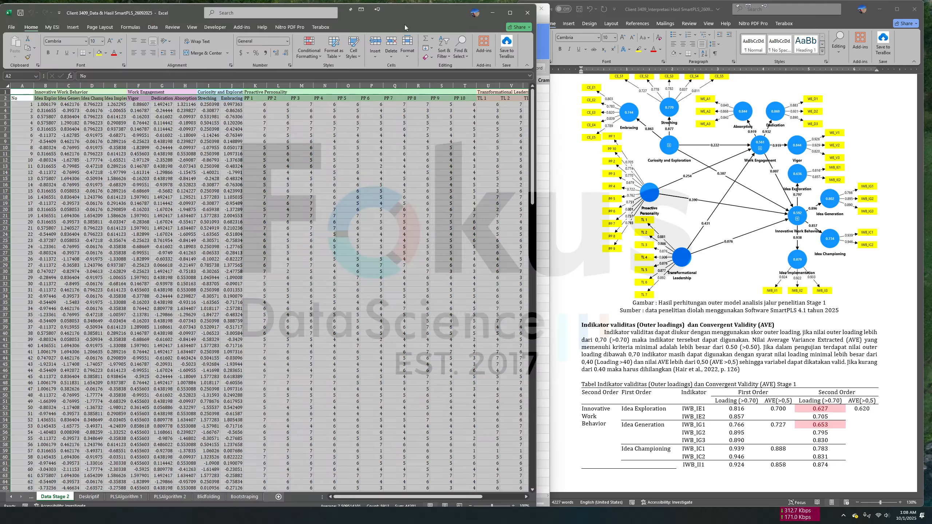
pyautogui.moveTo(405, 26); pyautogui.dragTo(681, 67)
pyautogui.click(768, 53)
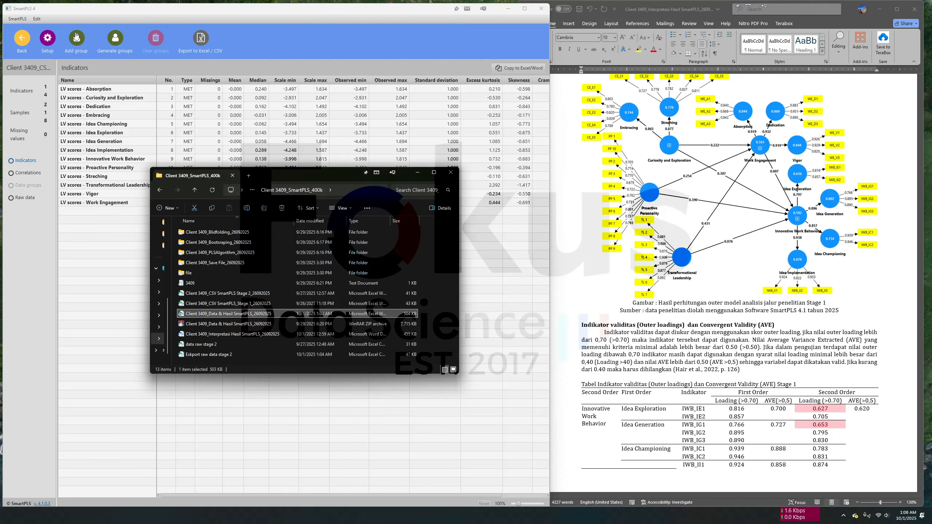
pyautogui.click(418, 174)
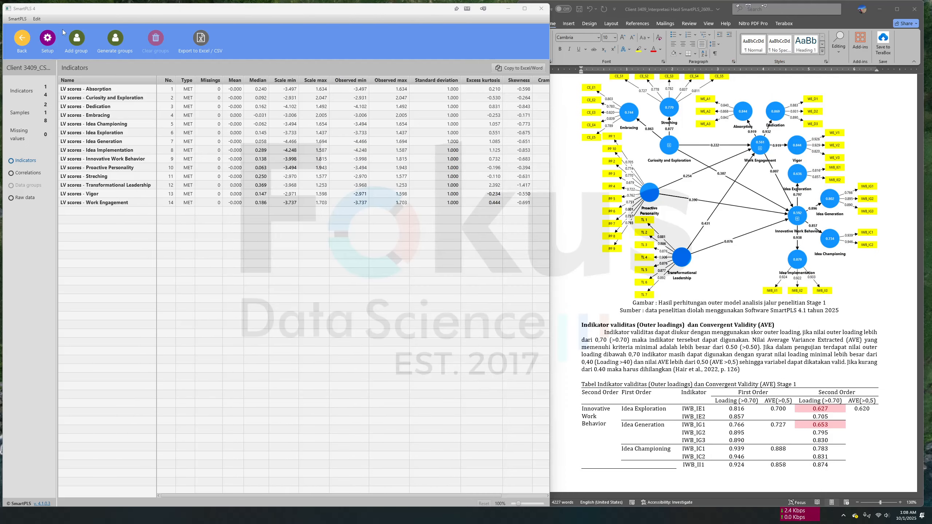
# Step: Import the CSV SmartPLS Stage 2_26092025 data file into the Smartpls seccond order project and return to the workspace
pyautogui.click(23, 39)
pyautogui.click(61, 141)
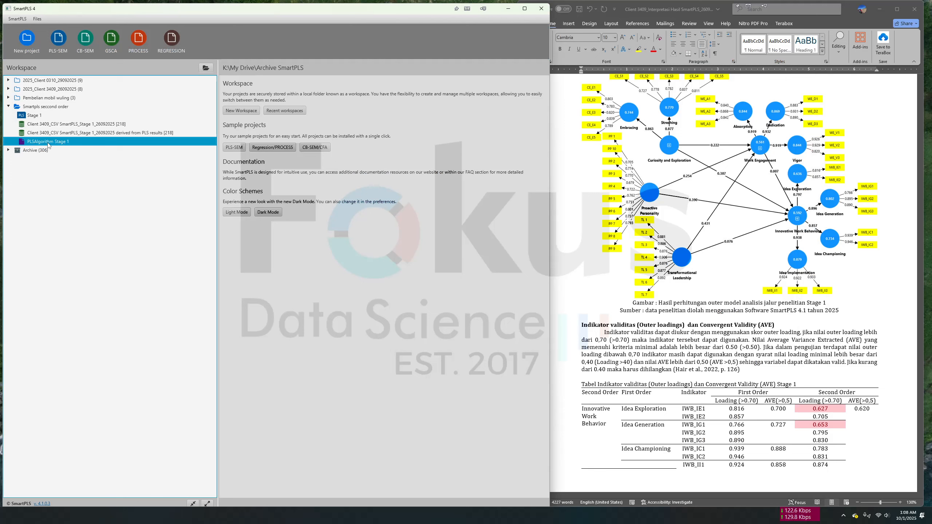
pyautogui.click(56, 134)
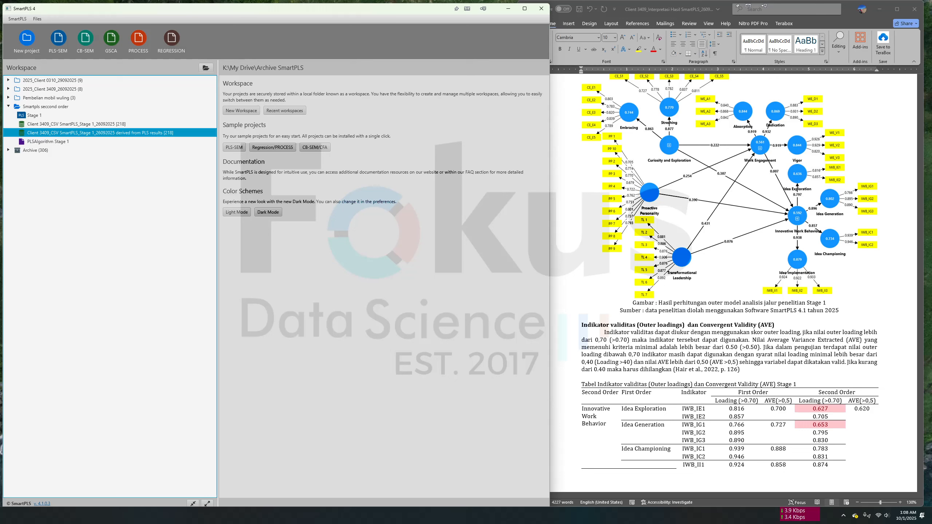
pyautogui.rightClick(67, 136)
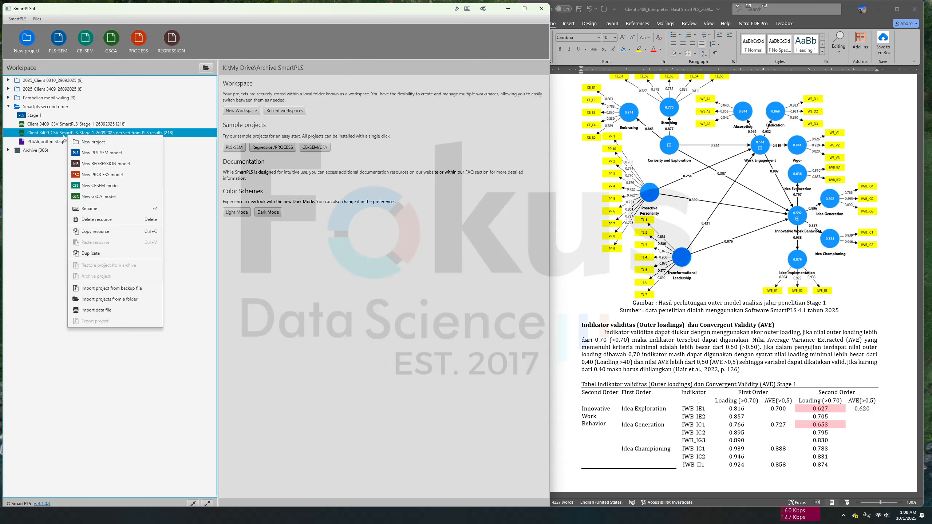
pyautogui.rightClick(40, 110)
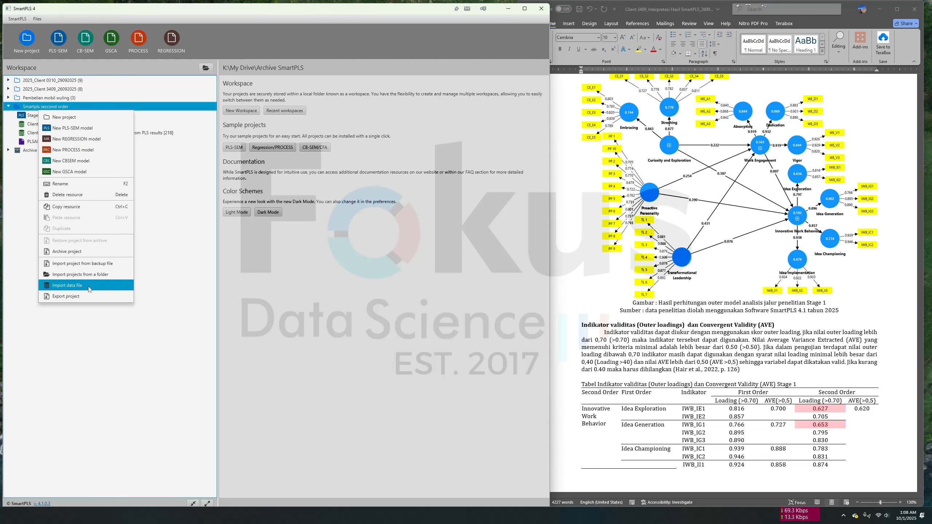
pyautogui.click(67, 285)
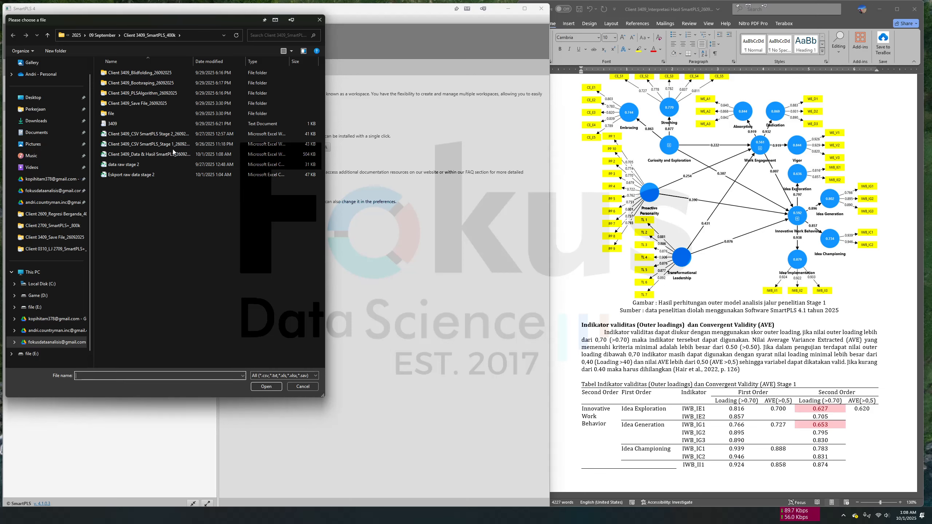
pyautogui.click(143, 135)
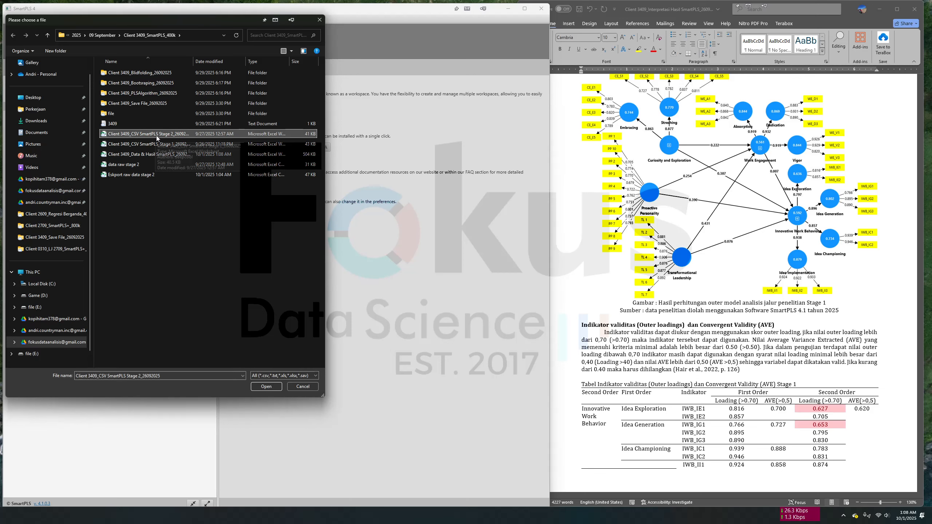
pyautogui.click(267, 386)
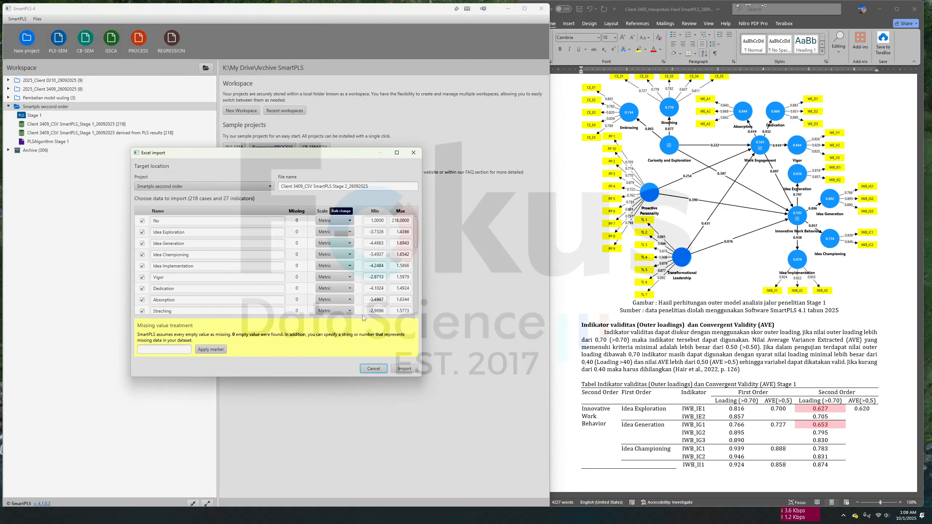
pyautogui.click(404, 368)
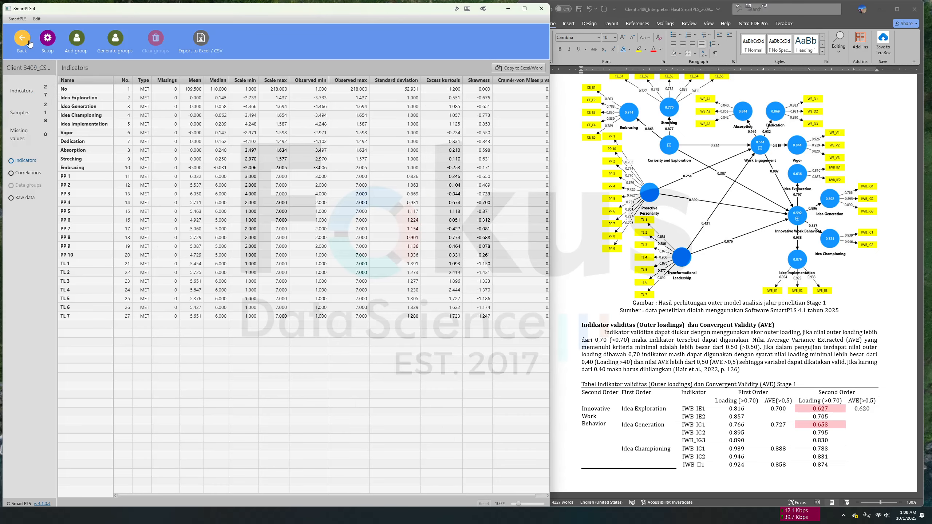
pyautogui.click(29, 43)
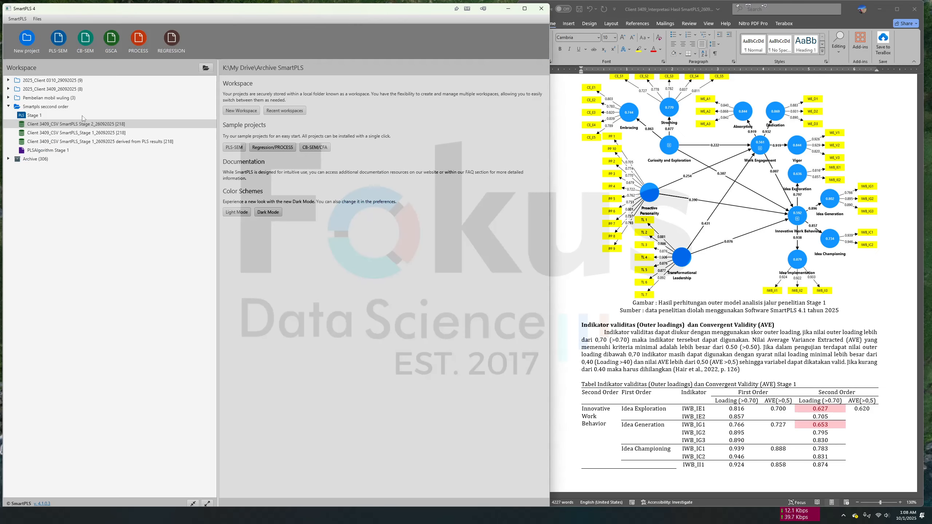
# Step: Create a new PLS-SEM model named Stage 2 in the Smartpls seccond order project
pyautogui.rightClick(41, 124)
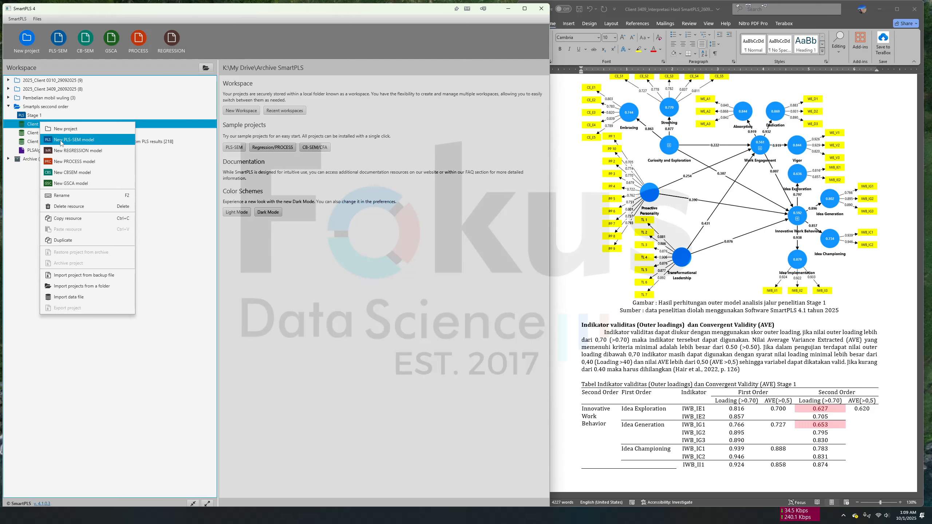
pyautogui.click(61, 139)
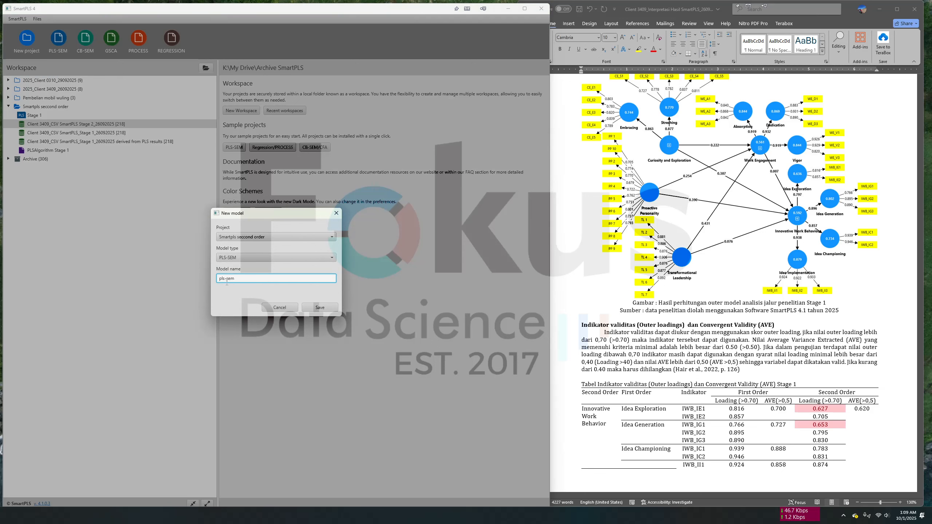
pyautogui.press('BackSpace')
pyautogui.write('Stage 2')
pyautogui.click(303, 308)
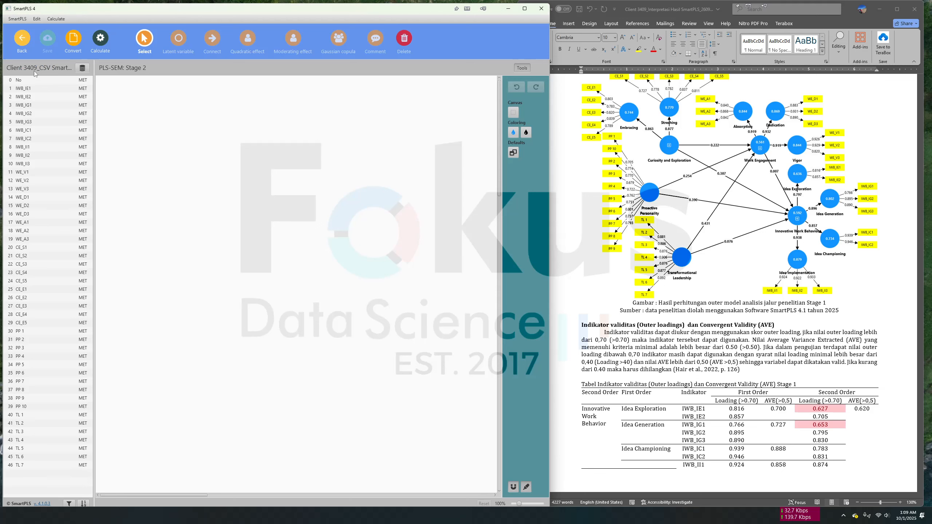
# Step: Switch the Stage 2 model's data file to CSV SmartPLS Stage 2_26092025 and save the model
pyautogui.click(83, 70)
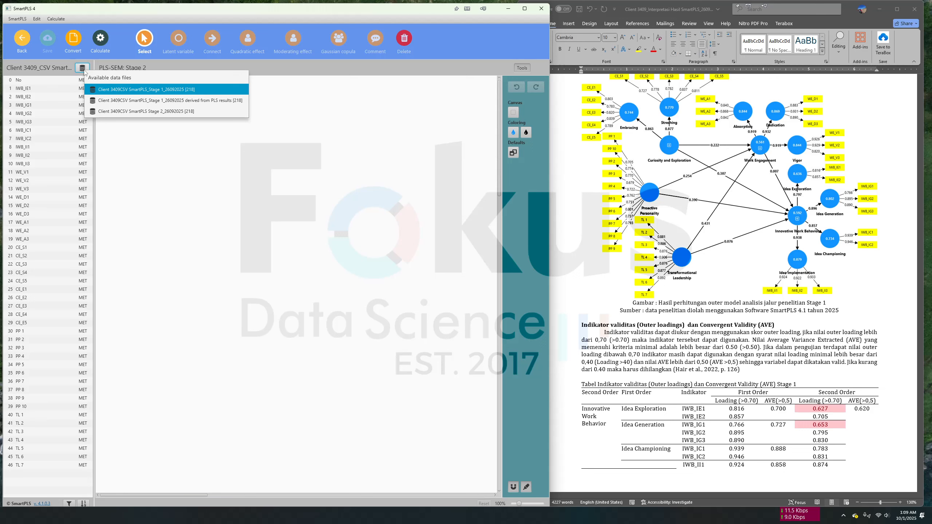
pyautogui.click(152, 111)
pyautogui.click(50, 41)
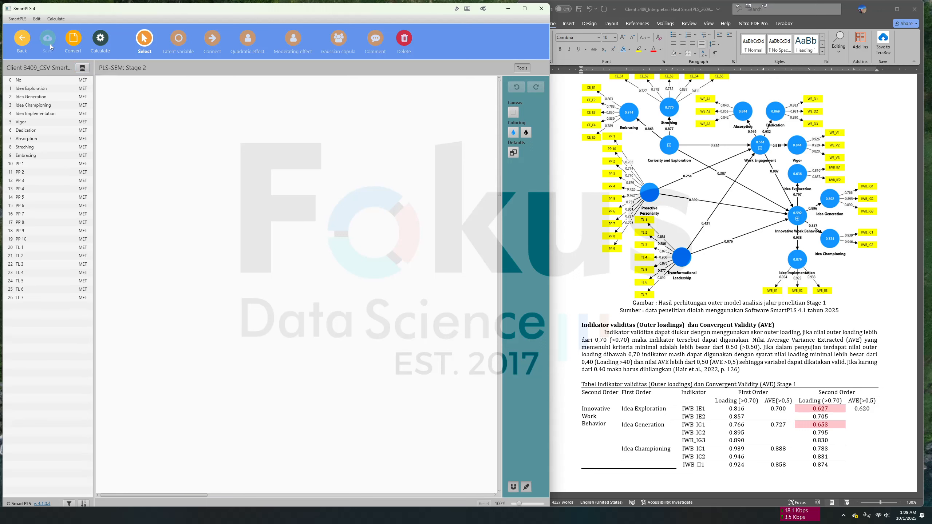
# Step: Add a latent variable with the indicators Idea Exploration, Idea Generation, Idea Championing and Idea Implementation, positioned near the canvas's upper-left corner
pyautogui.click(46, 89)
pyautogui.keyDown('shift'); pyautogui.click(49, 114); pyautogui.keyUp('shift')
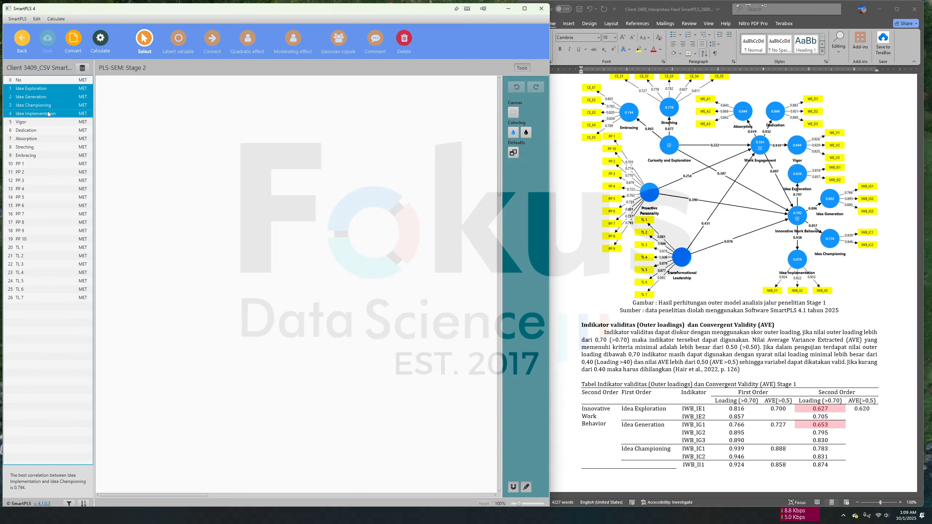
pyautogui.moveTo(206, 152); pyautogui.dragTo(204, 151)
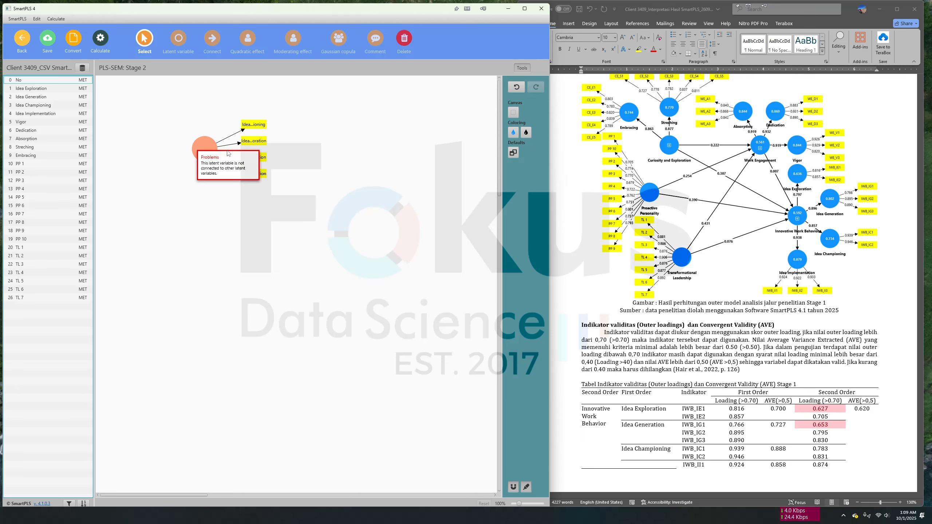
pyautogui.moveTo(203, 152); pyautogui.dragTo(160, 131)
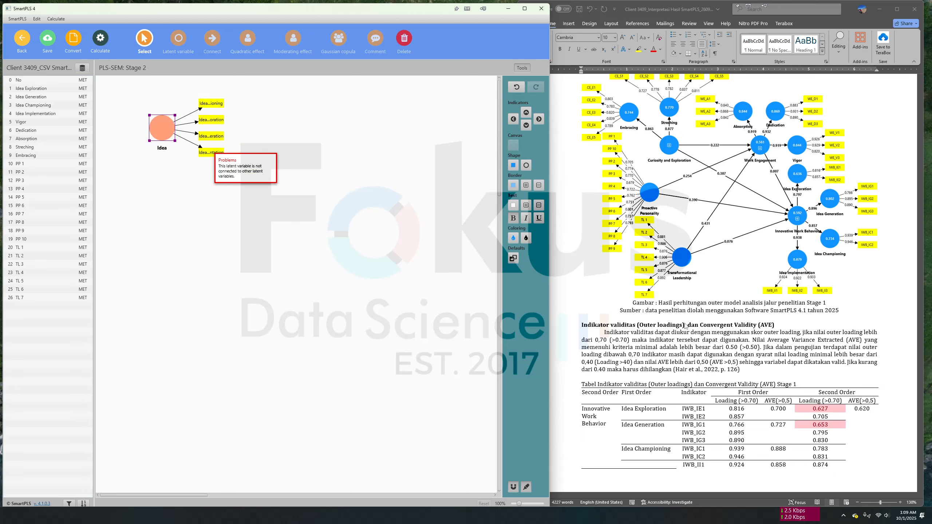
# Step: Following the Word report's Outer Model Stage 2 figure, add a latent variable with the indicators Vigor, Dedication and Absorption below the Idea variable
pyautogui.click(701, 396)
pyautogui.scroll(-20, 701, 395)
pyautogui.scroll(-10, 701, 396)
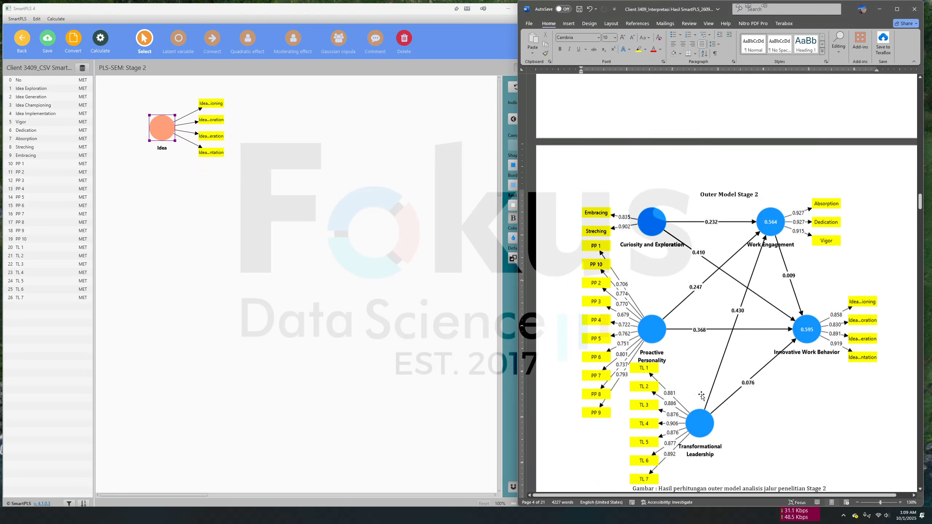
pyautogui.click(58, 125)
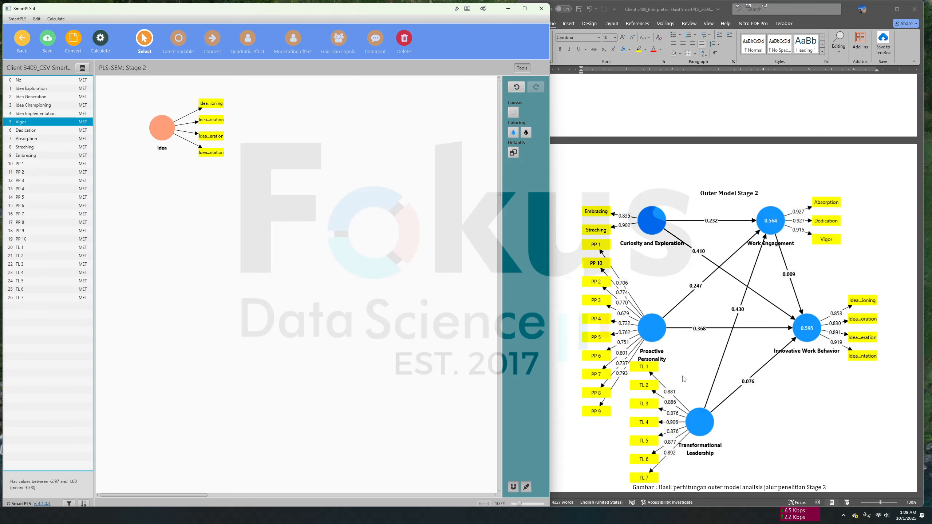
pyautogui.scroll(-8, 683, 379)
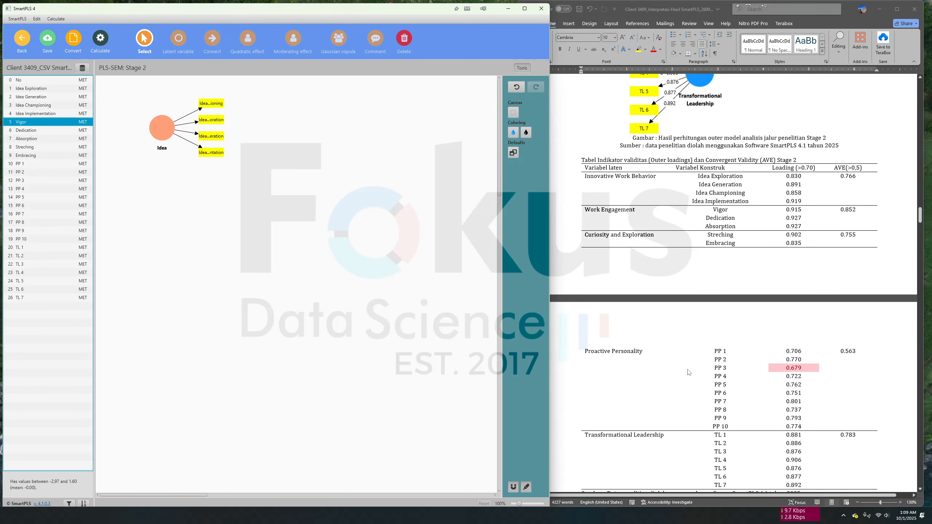
pyautogui.keyDown('shift'); pyautogui.click(41, 141); pyautogui.keyUp('shift')
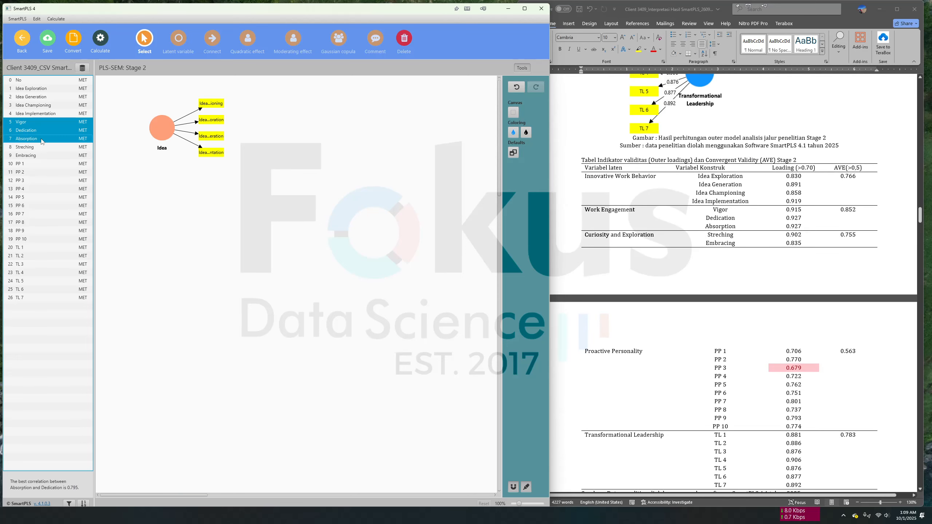
pyautogui.moveTo(166, 199); pyautogui.dragTo(165, 198)
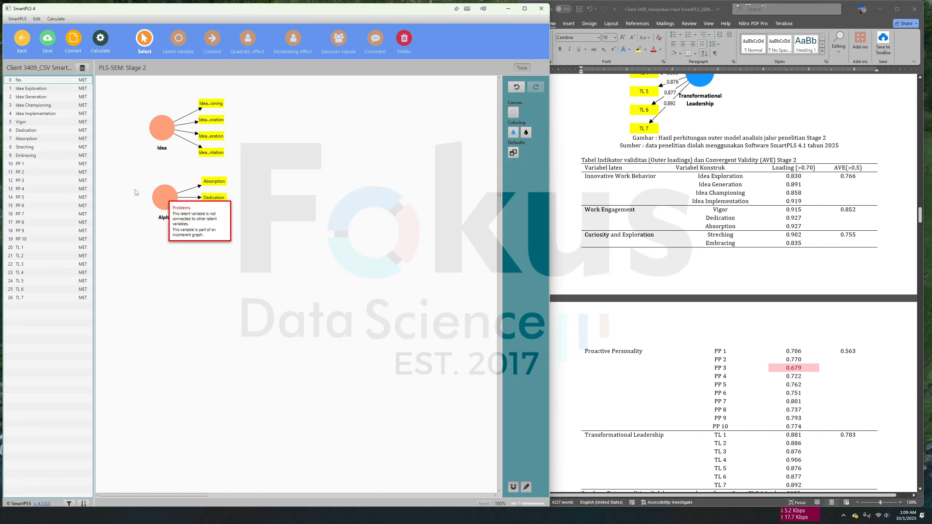
# Step: Add a latent variable with the indicators Streching and Embracing below the Absorption, Dedication and Vigor construct
pyautogui.click(52, 149)
pyautogui.keyDown('shift'); pyautogui.click(52, 156); pyautogui.keyUp('shift')
pyautogui.moveTo(41, 159); pyautogui.dragTo(169, 243)
pyautogui.press('Return')
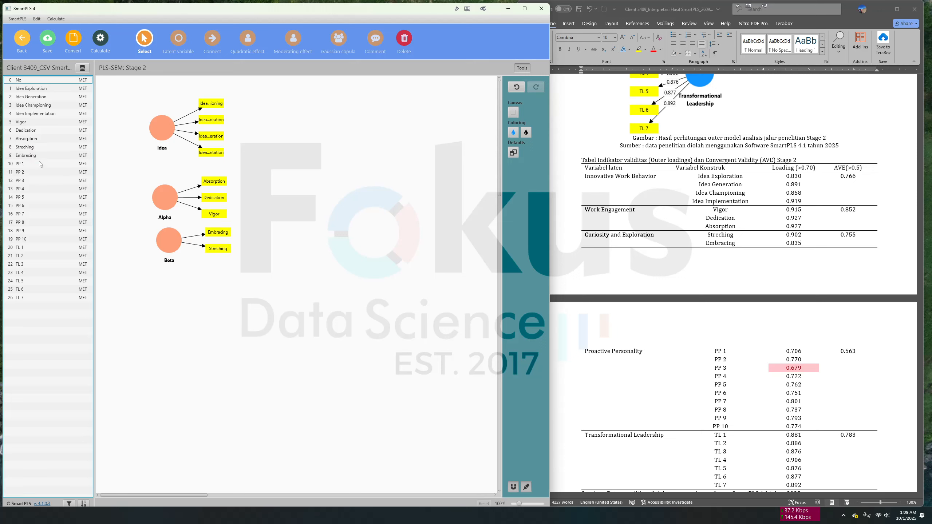
# Step: Add a latent variable with the indicators PP 1 to PP 10 in the lower middle of the canvas
pyautogui.click(43, 163)
pyautogui.keyDown('shift'); pyautogui.click(34, 239); pyautogui.keyUp('shift')
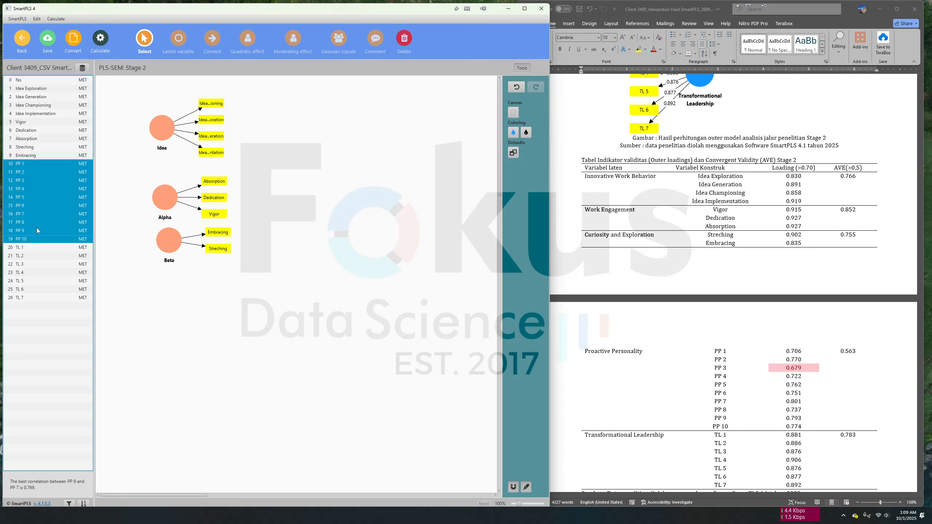
pyautogui.moveTo(36, 227); pyautogui.dragTo(225, 321)
pyautogui.press('Return')
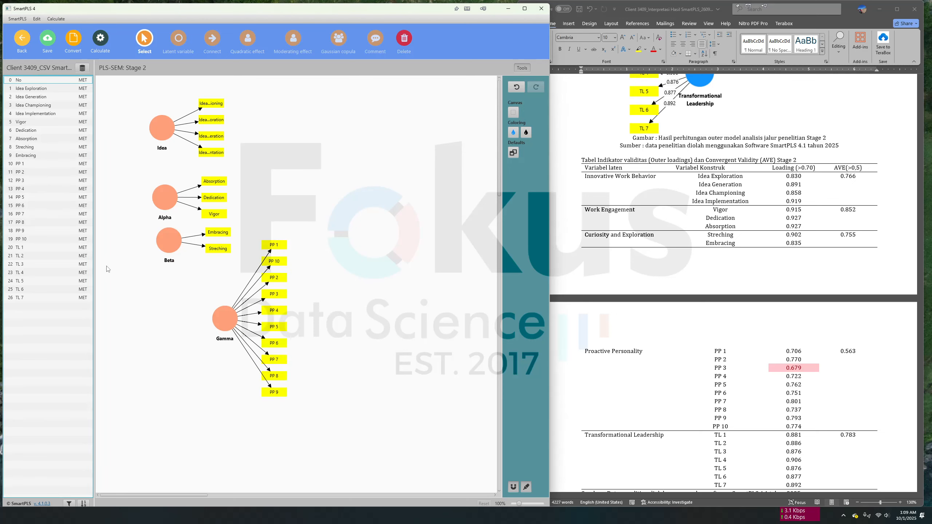
# Step: Add a latent variable named TL with the indicators TL 1 to TL 7 in the canvas's upper right area
pyautogui.click(37, 247)
pyautogui.keyDown('shift'); pyautogui.click(32, 296); pyautogui.keyUp('shift')
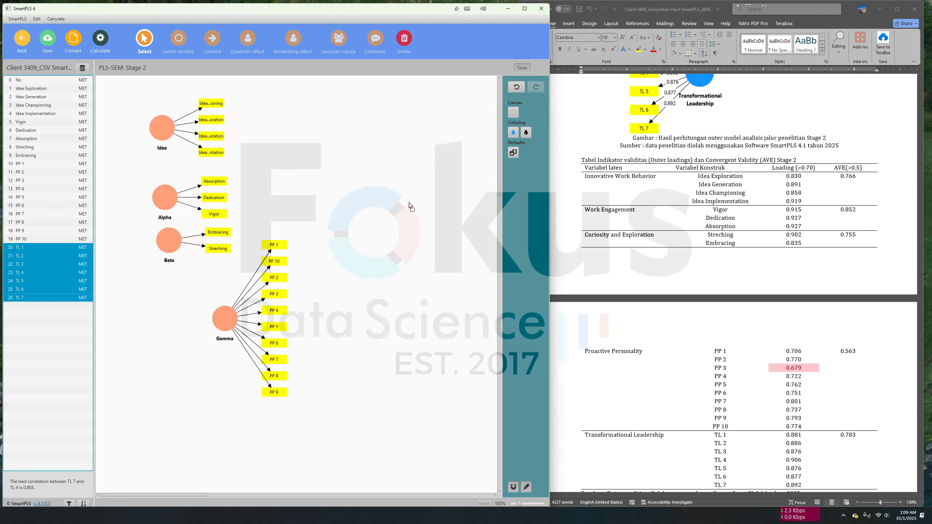
pyautogui.moveTo(410, 206); pyautogui.dragTo(370, 177)
pyautogui.write('TL')
pyautogui.press('Return')
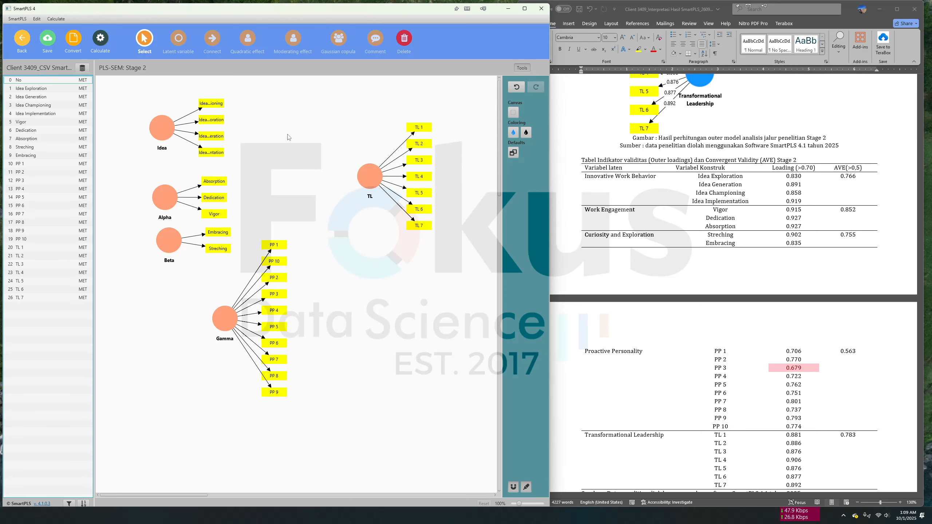
# Step: Rename the Idea latent variable to Innovative Work Behavior, copying the name from the Word report's Stage 2 validity table
pyautogui.doubleClick(169, 128)
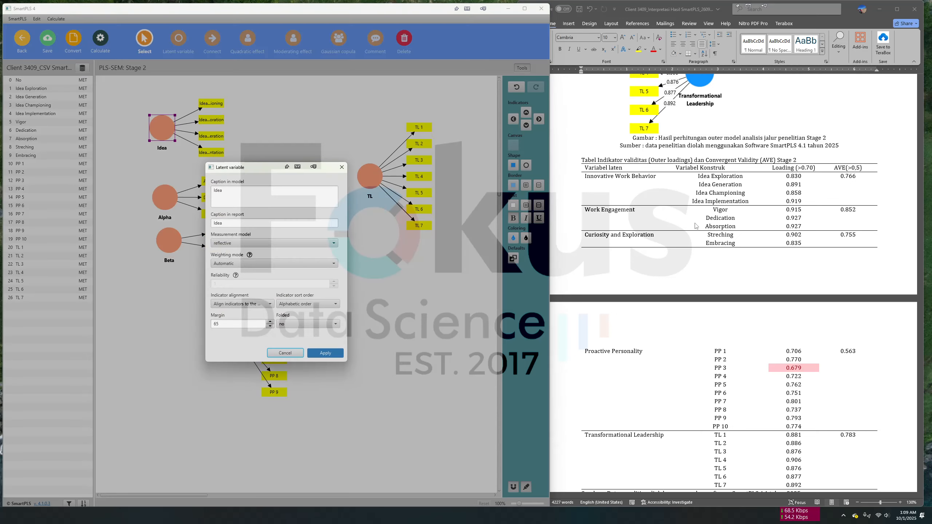
pyautogui.click(696, 227)
pyautogui.tripleClick(644, 178)
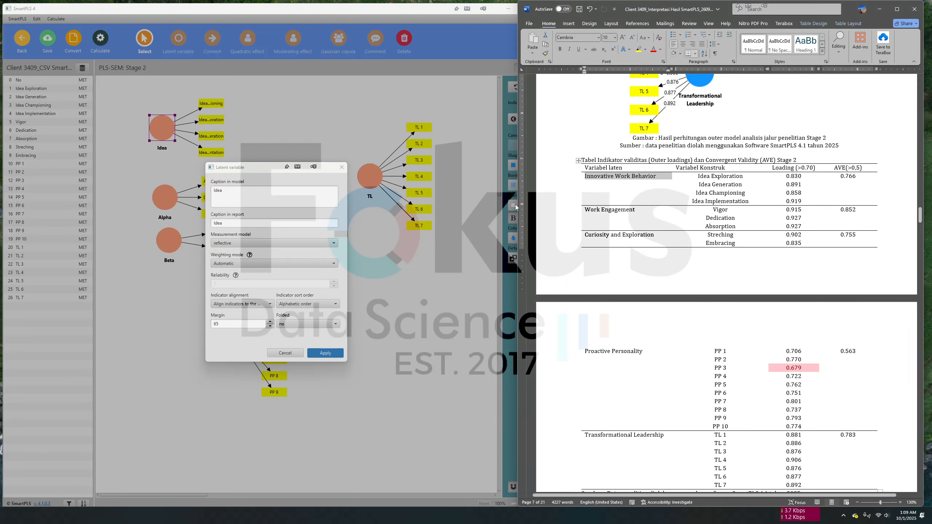
pyautogui.rightClick(636, 177)
pyautogui.click(659, 202)
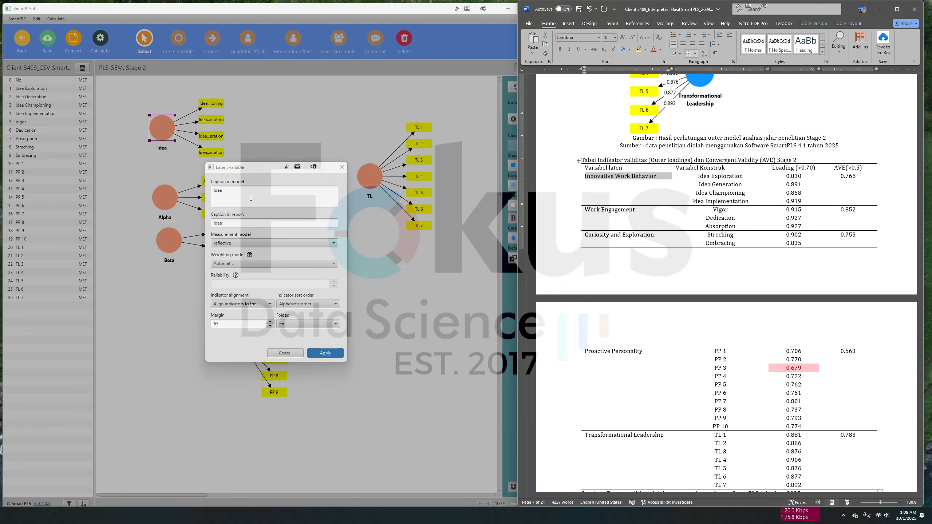
pyautogui.doubleClick(251, 198)
pyautogui.hotkey('ctrl', 'v')
pyautogui.click(325, 353)
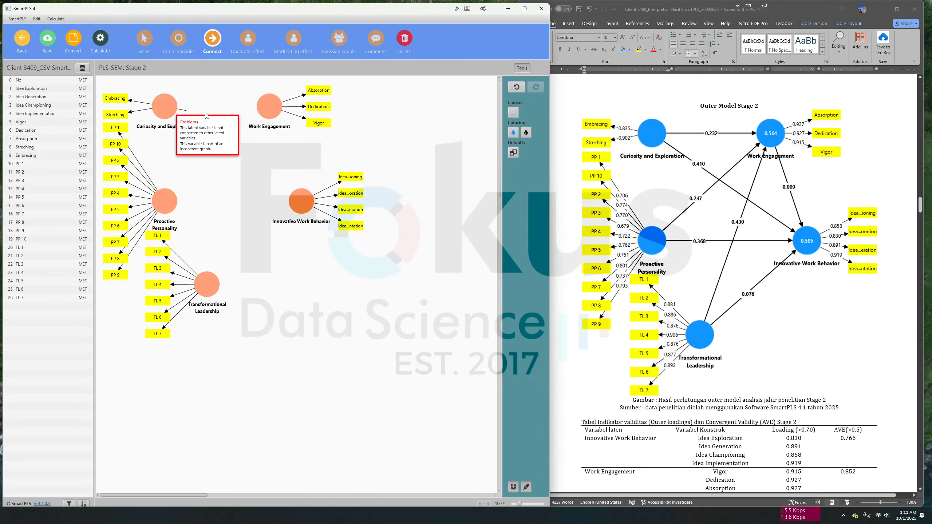
# Step: Draw paths from Curiosity and Exploration, Proactive Personality and Transformational Leadership to Work Engagement
pyautogui.moveTo(167, 106); pyautogui.dragTo(268, 106)
pyautogui.moveTo(164, 205); pyautogui.dragTo(268, 107)
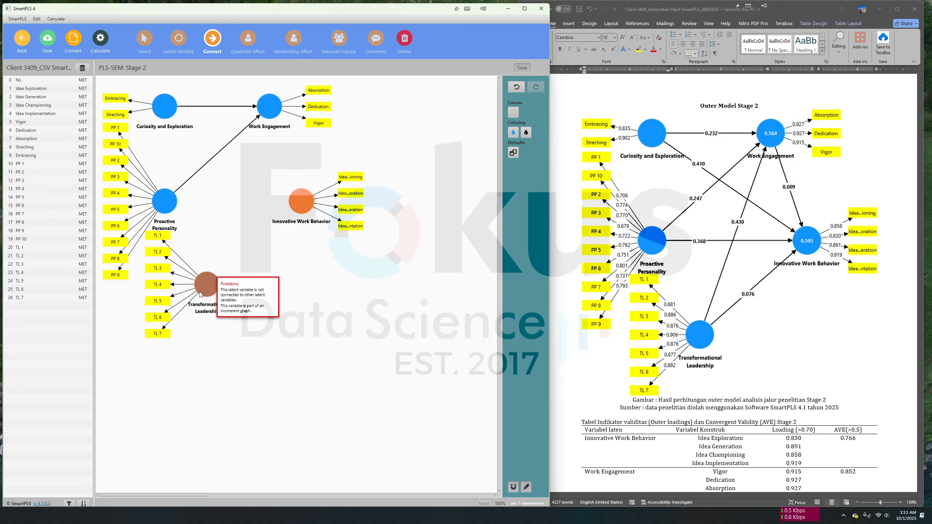
pyautogui.moveTo(208, 284); pyautogui.dragTo(299, 199)
# Step: Connect Curiosity and Exploration, Work Engagement, Proactive Personality and Transformational Leadership to Innovative Work Behavior, and save the model
pyautogui.moveTo(164, 107); pyautogui.dragTo(222, 148)
pyautogui.click(293, 202)
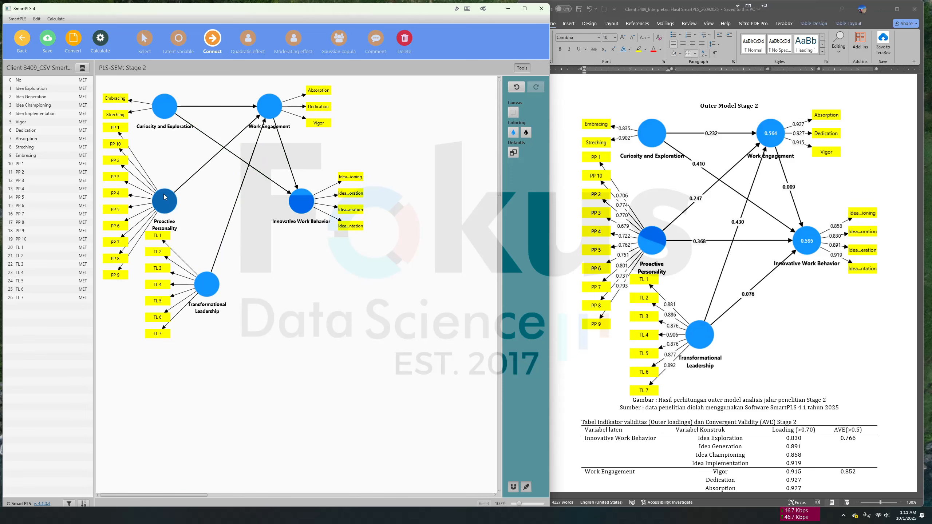
pyautogui.click(164, 201)
pyautogui.click(299, 201)
pyautogui.click(208, 285)
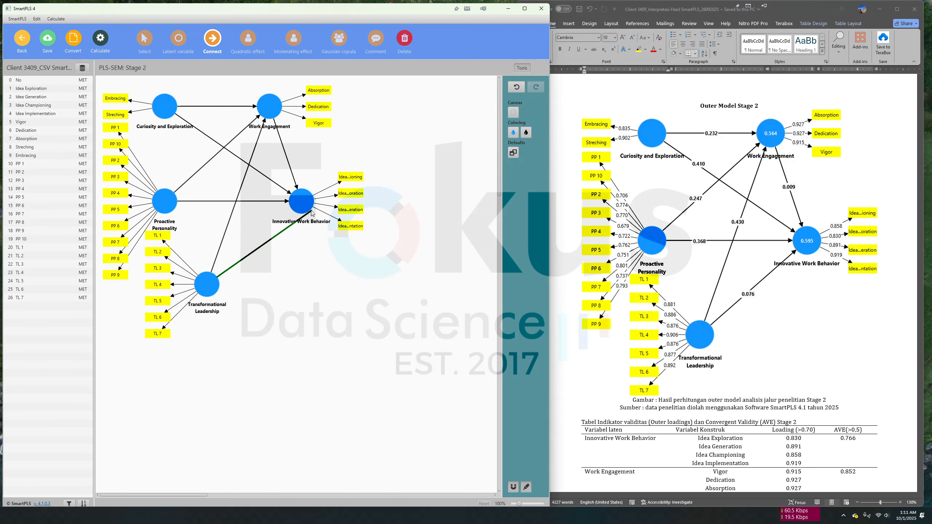
pyautogui.click(297, 206)
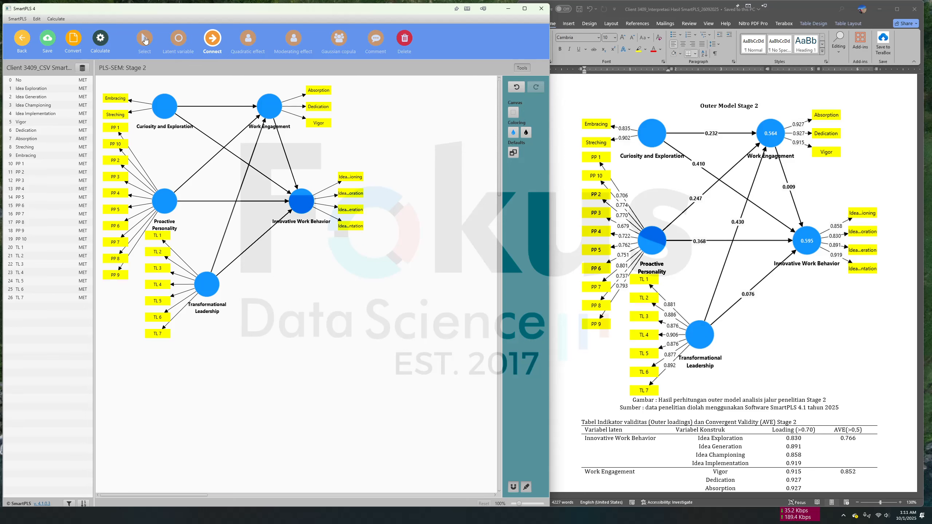
pyautogui.press('Escape')
pyautogui.click(48, 38)
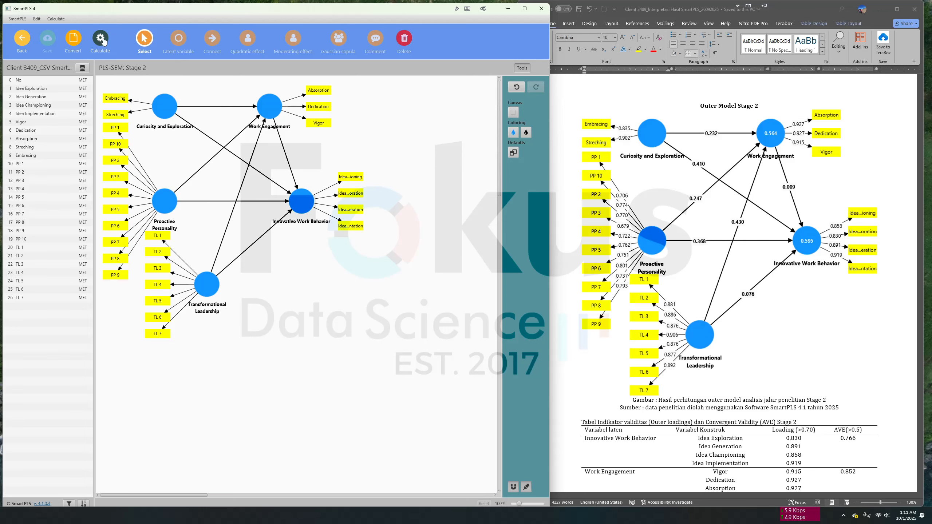
# Step: Run the PLS-SEM algorithm on the Stage 2 model with Path weighting and Standardized results, opening the report
pyautogui.click(100, 38)
pyautogui.click(125, 45)
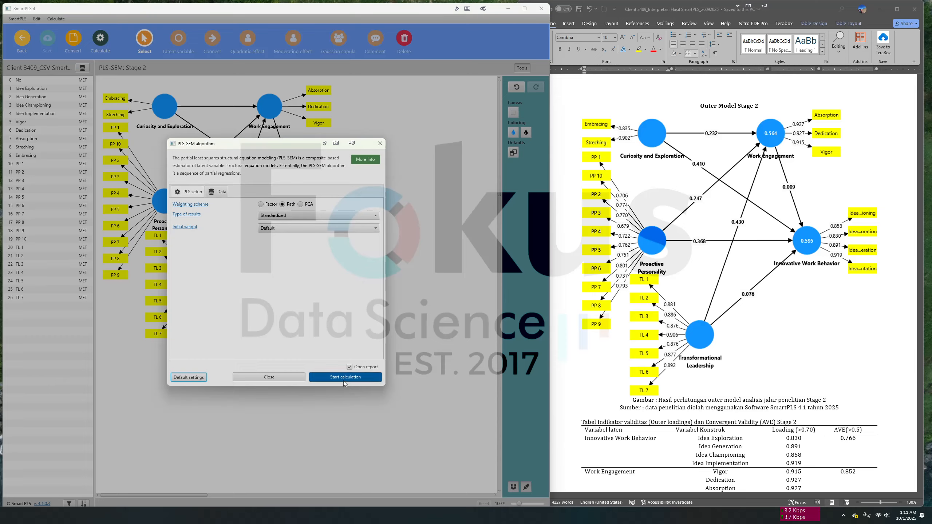
pyautogui.click(345, 382)
# Step: Display the outer loadings matrix and compare it with the Word report's Stage 2 outer loadings and AVE table
pyautogui.click(748, 370)
pyautogui.scroll(-8, 747, 370)
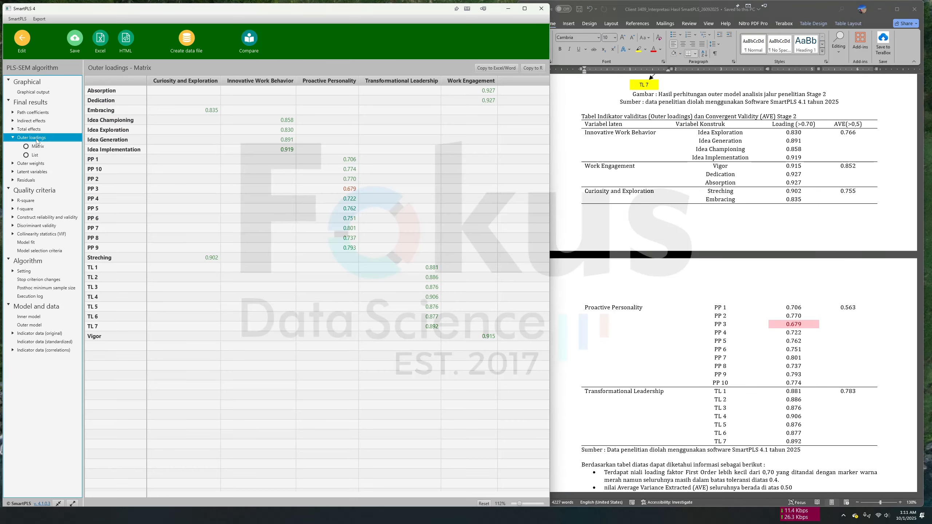
pyautogui.click(32, 137)
# Step: Open the construct reliability and validity overview and compare Curiosity and Exploration's Cronbach's alpha with the Word report's Stage 2 reliability table
pyautogui.click(54, 216)
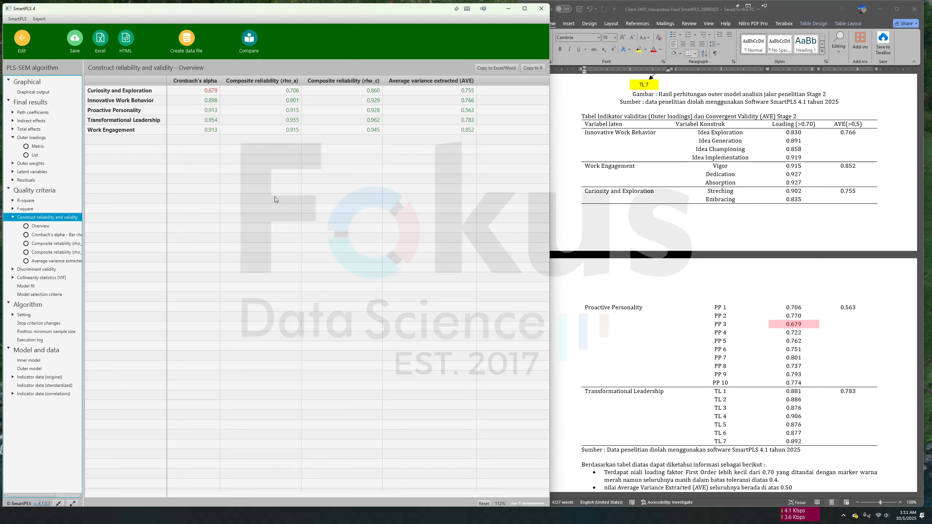
pyautogui.click(145, 92)
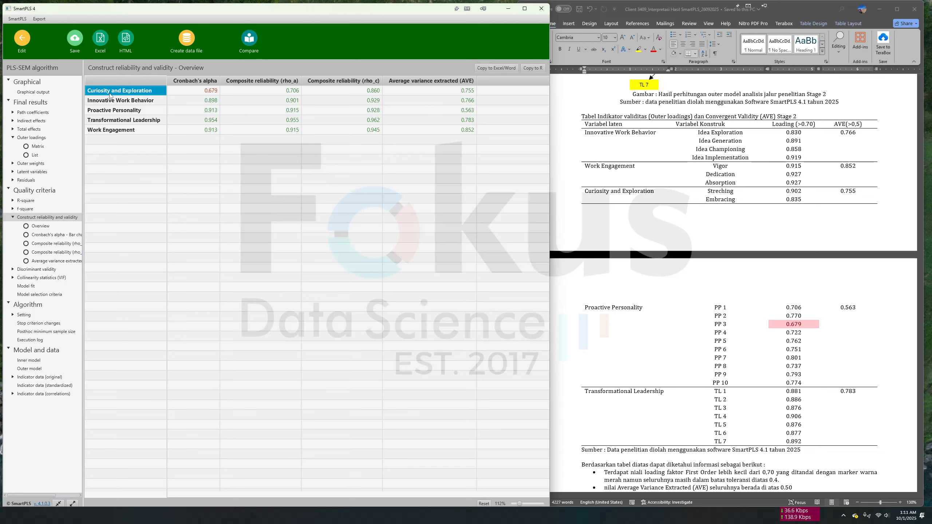
pyautogui.click(201, 91)
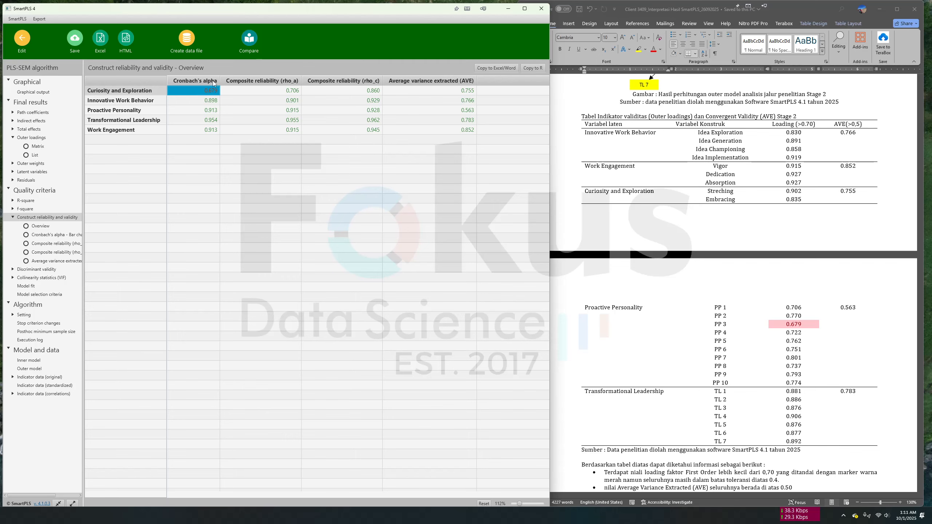
pyautogui.click(698, 344)
pyautogui.scroll(-10, 718, 320)
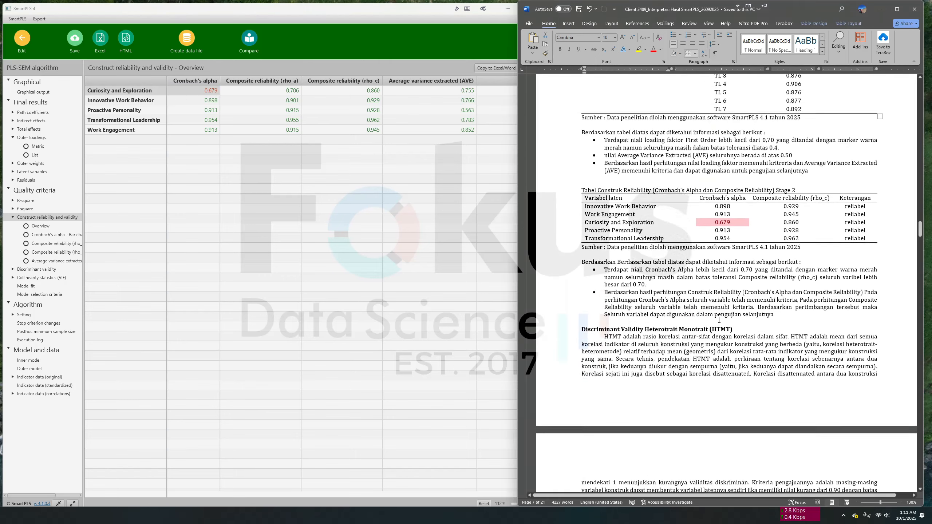
pyautogui.scroll(1, 719, 320)
pyautogui.tripleClick(596, 247)
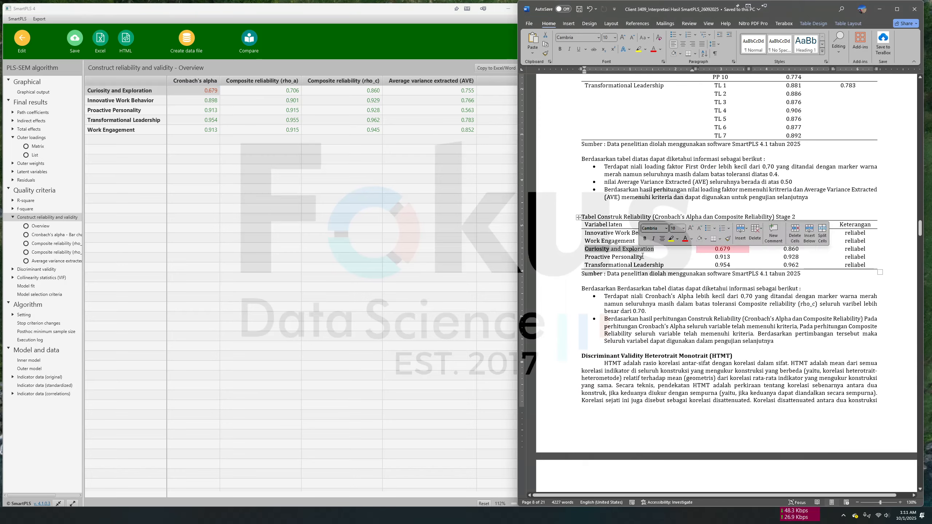
# Step: Examine Curiosity and Exploration's indicators in the Word report's Outer Model Stage 2 figure and review the validity and reliability tables below it
pyautogui.scroll(10, 731, 312)
pyautogui.scroll(4, 731, 312)
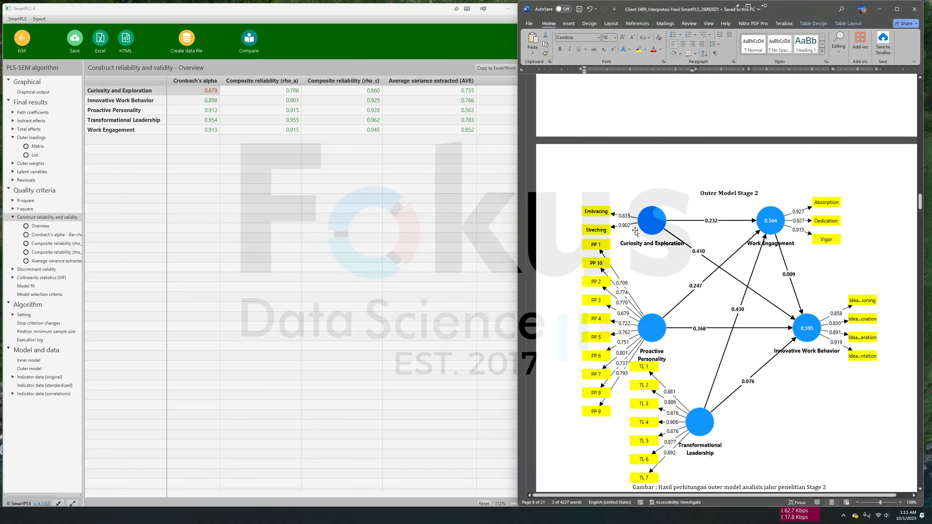
pyautogui.click(619, 226)
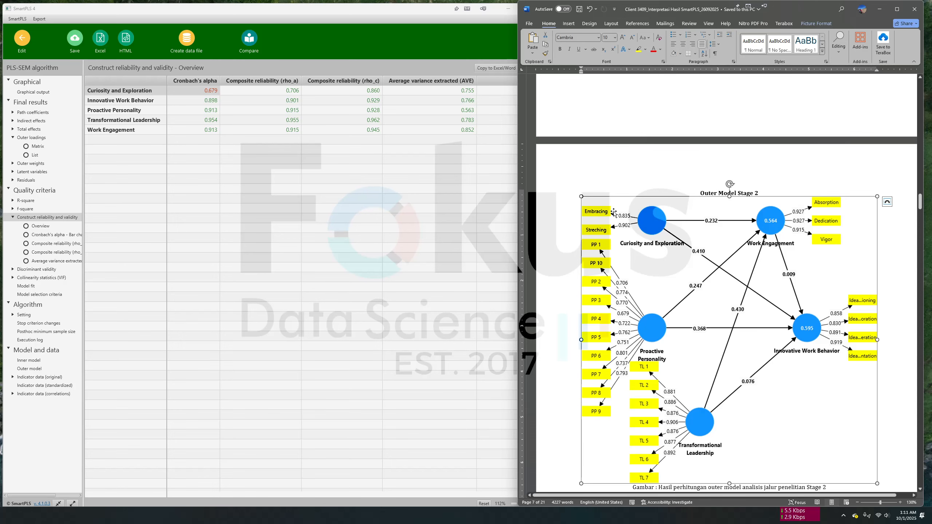
pyautogui.scroll(-12, 712, 365)
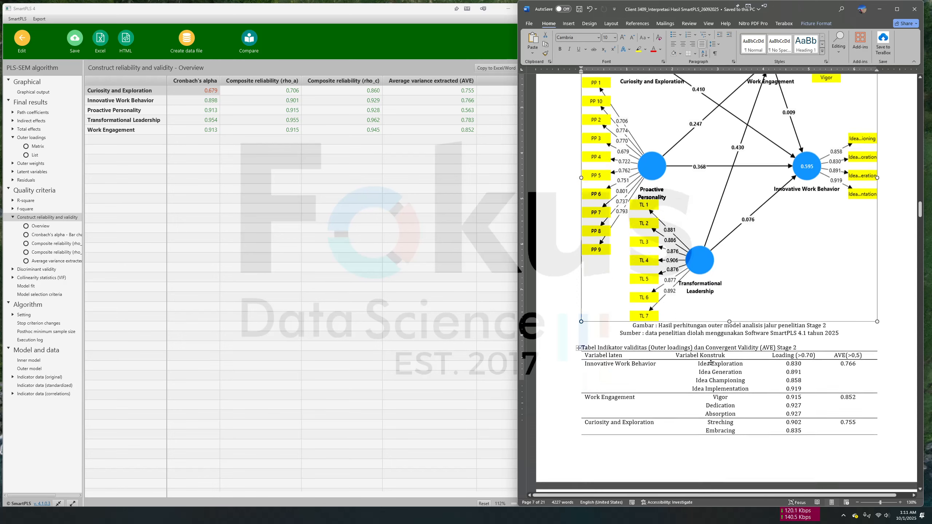
pyautogui.scroll(6, 712, 365)
pyautogui.scroll(-15, 711, 363)
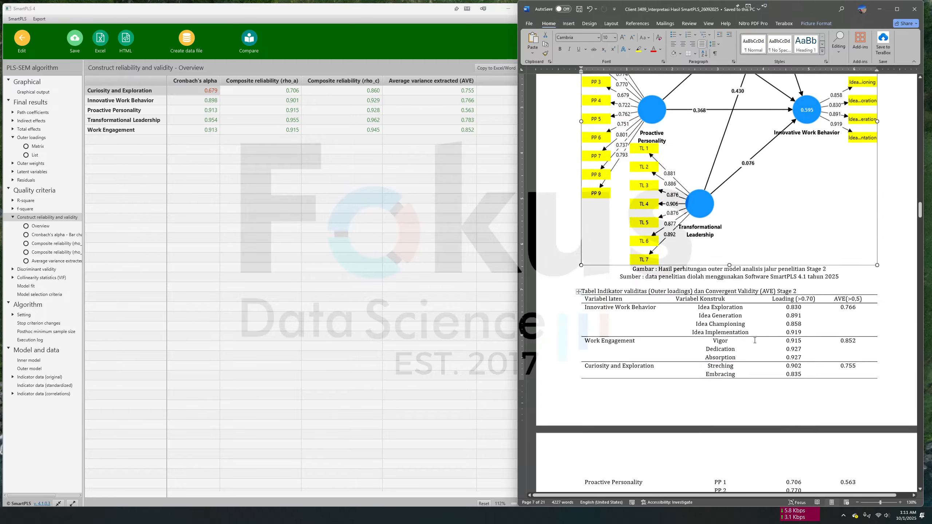
pyautogui.scroll(-3, 754, 339)
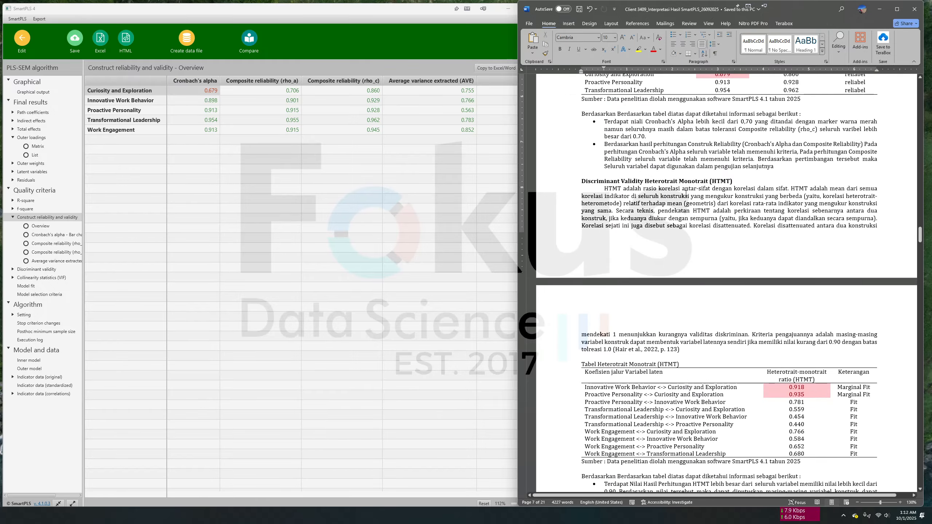
# Step: Review the Word report's reliability notes and HTMT section, and display SmartPLS's heterotrait-monotrait ratio (HTMT) results as a list
pyautogui.scroll(7, 763, 197)
pyautogui.scroll(1, 716, 197)
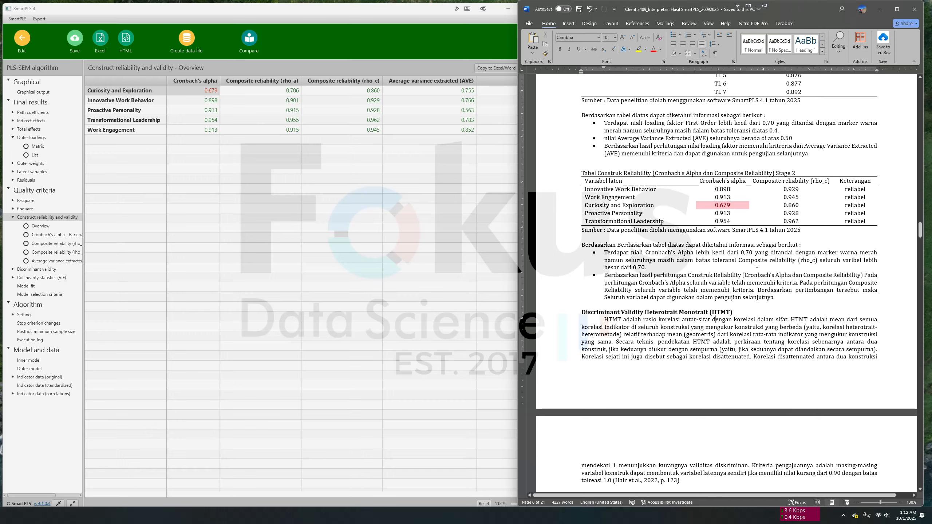
pyautogui.scroll(-5, 784, 272)
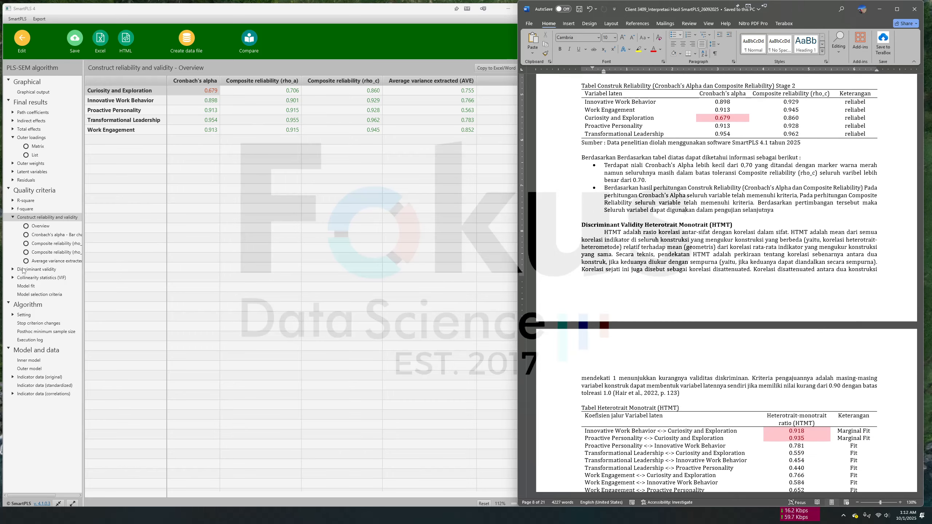
pyautogui.click(37, 269)
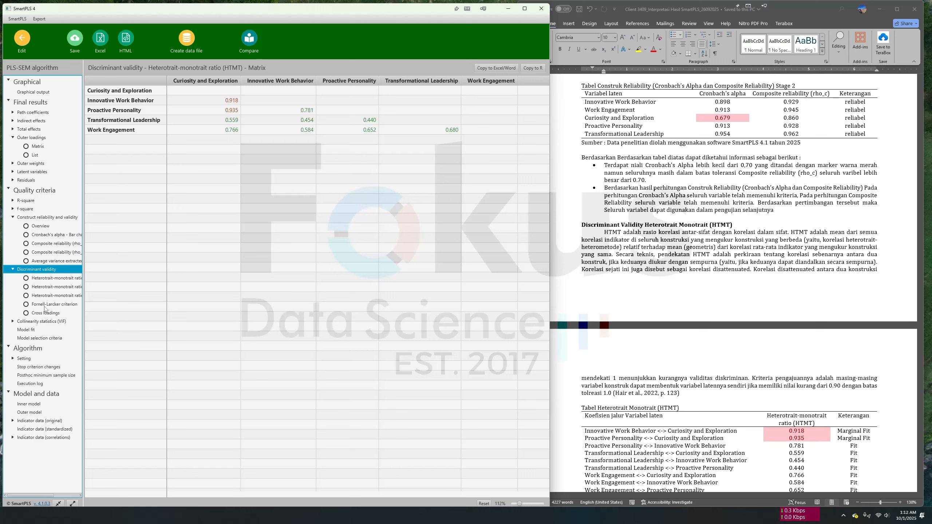
pyautogui.click(58, 287)
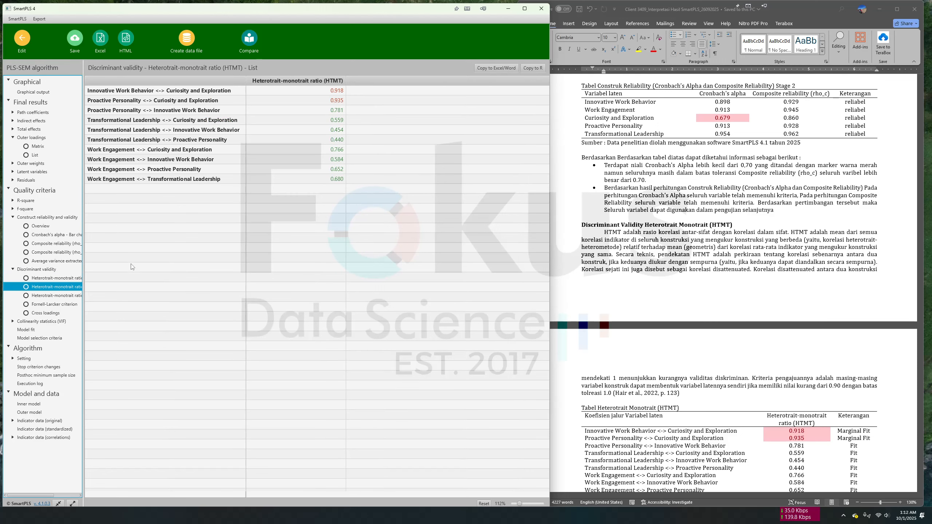
# Step: Widen the SmartPLS results tree to show full names, and compare the HTMT list with the Word report's Heterotrait Monotrait table
pyautogui.moveTo(83, 274); pyautogui.dragTo(129, 285)
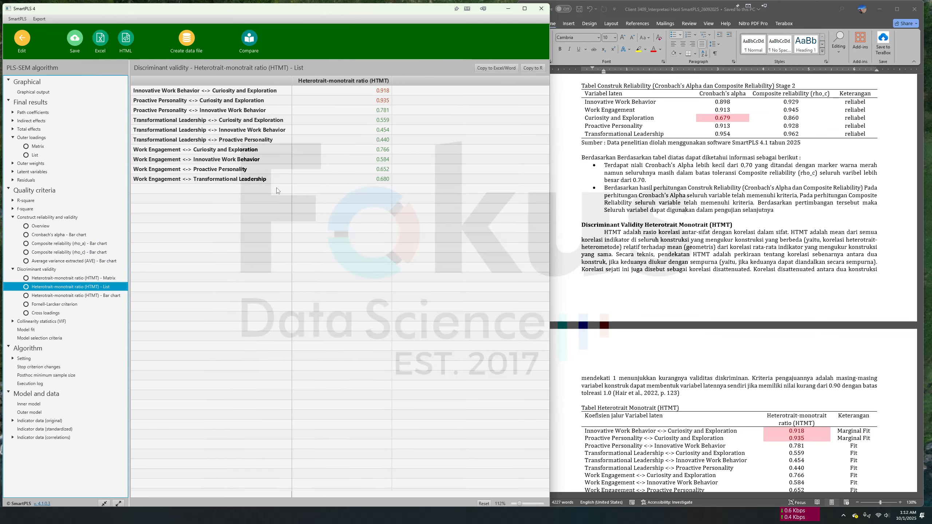
pyautogui.click(660, 180)
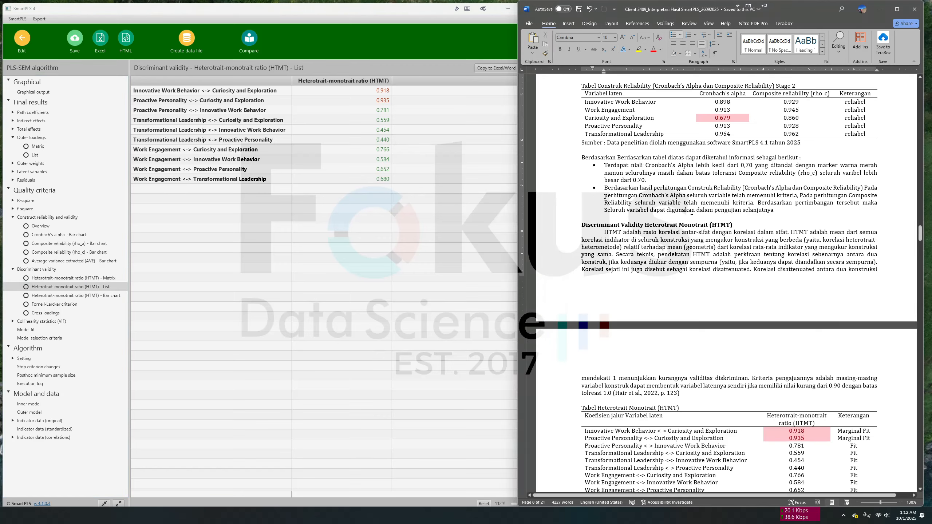
pyautogui.scroll(-5, 690, 198)
pyautogui.scroll(5, 715, 257)
pyautogui.scroll(-6, 724, 289)
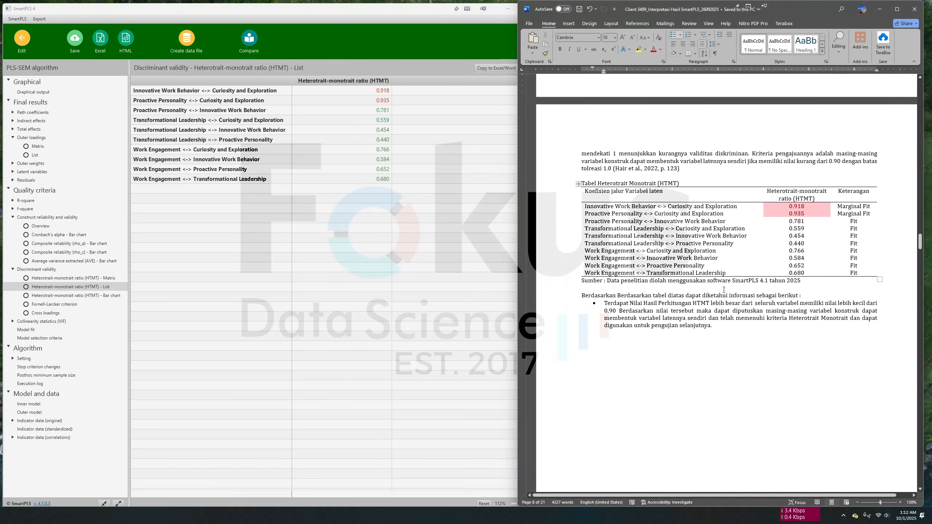
pyautogui.click(733, 268)
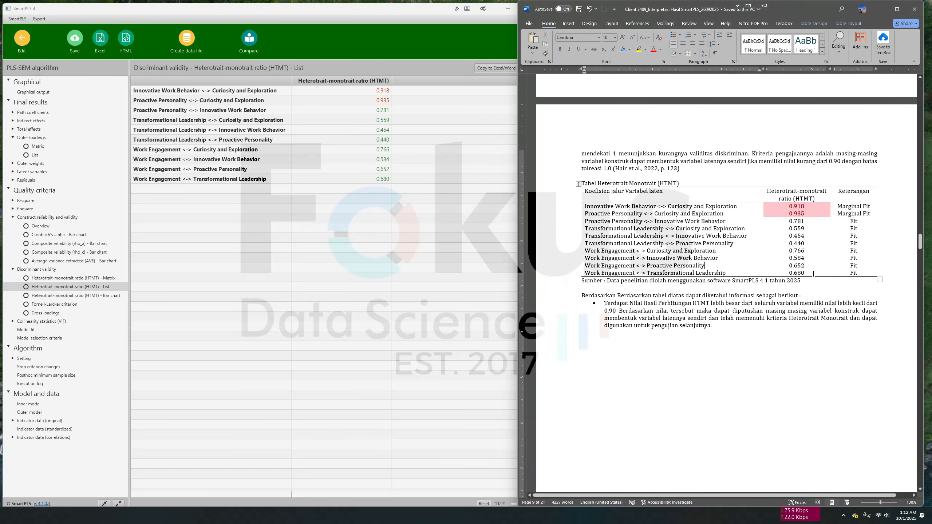
pyautogui.moveTo(813, 274); pyautogui.dragTo(771, 204)
pyautogui.scroll(2, 765, 244)
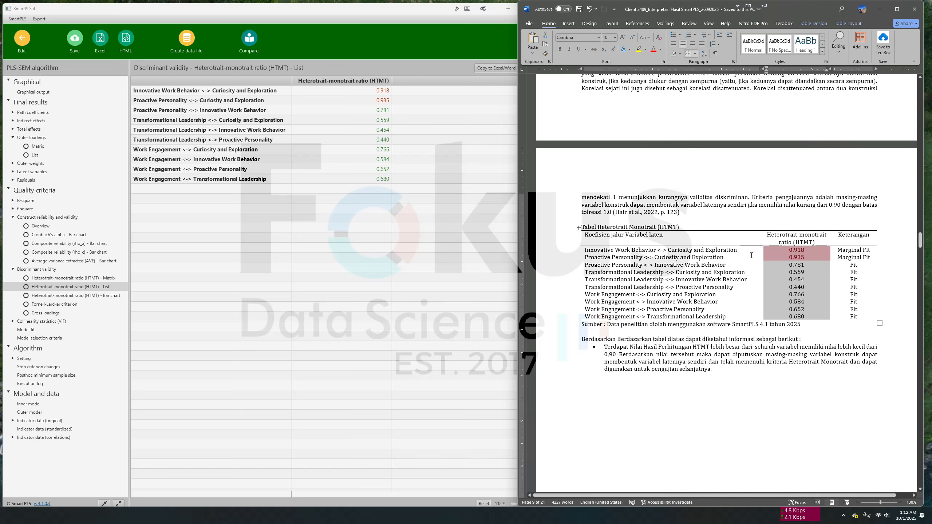
# Step: Examine the Innovative Work Behavior and Curiosity and Exploration pair in the report's HTMT table, along with the remaining construct pairs
pyautogui.click(622, 250)
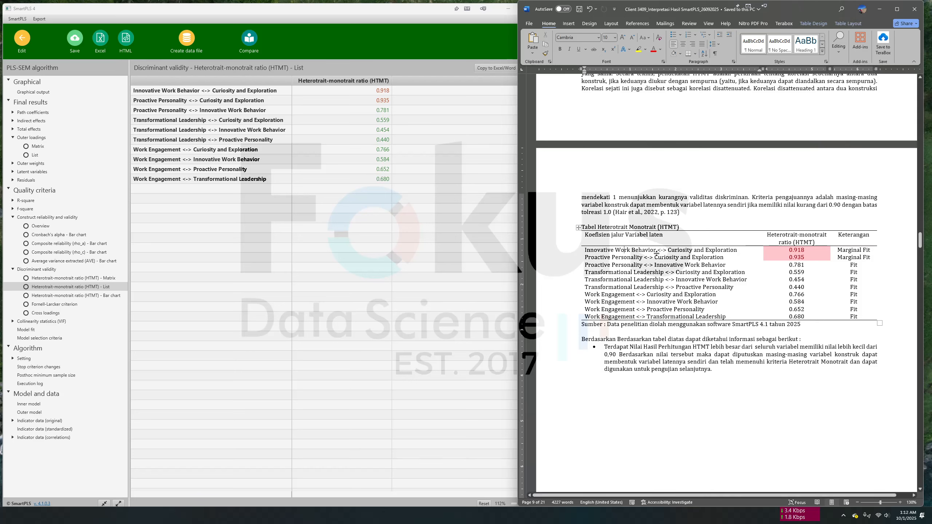
pyautogui.click(789, 248)
pyautogui.moveTo(607, 249); pyautogui.dragTo(613, 249)
pyautogui.doubleClick(668, 249)
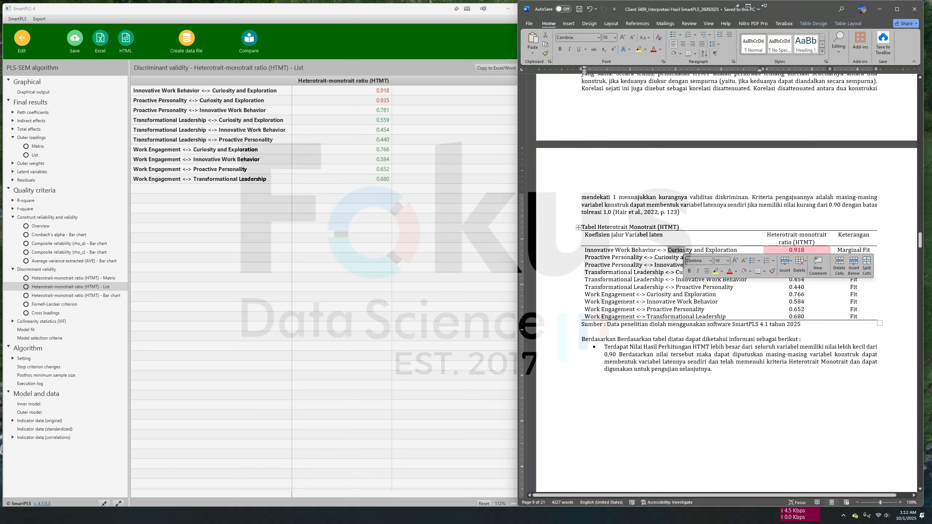
pyautogui.click(631, 248)
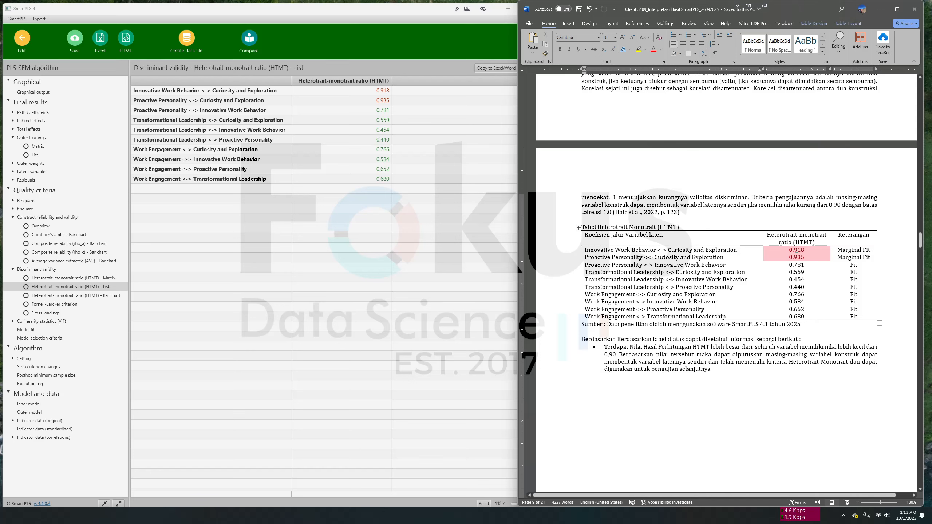
pyautogui.moveTo(737, 250); pyautogui.dragTo(711, 250)
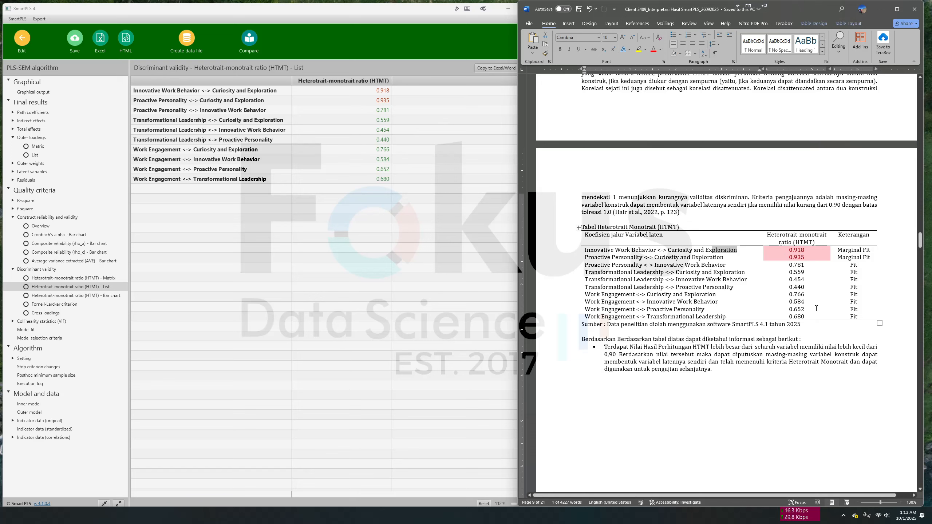
pyautogui.moveTo(810, 317); pyautogui.dragTo(699, 254)
pyautogui.scroll(3, 700, 253)
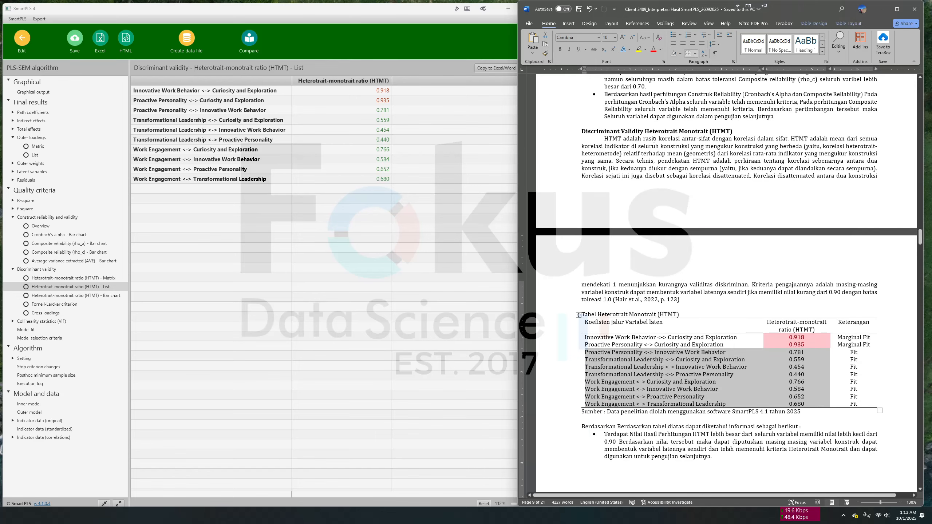
# Step: Find the report's Goodness of Fit Index section and inspect the GoF Test formulas on the Excel workbook's PLSAlgorithm 2 sheet
pyautogui.scroll(-20, 699, 302)
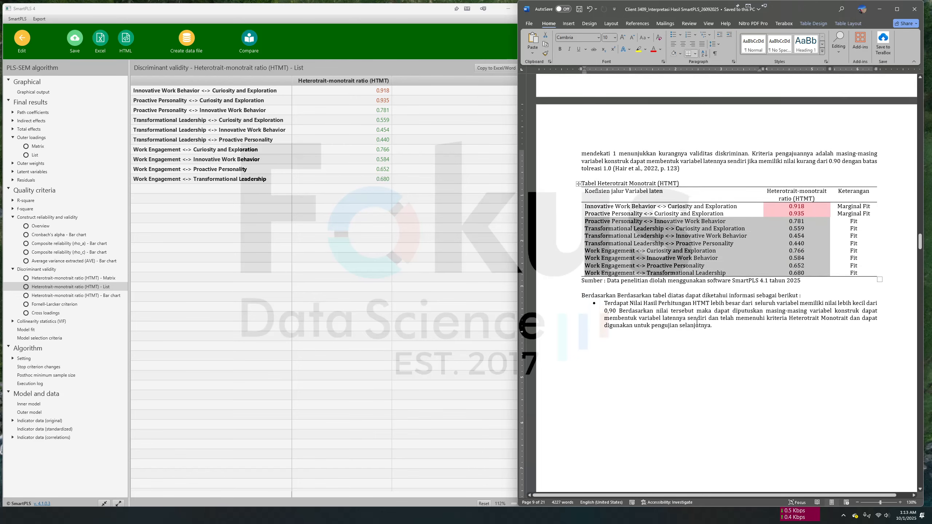
pyautogui.scroll(-2, 696, 322)
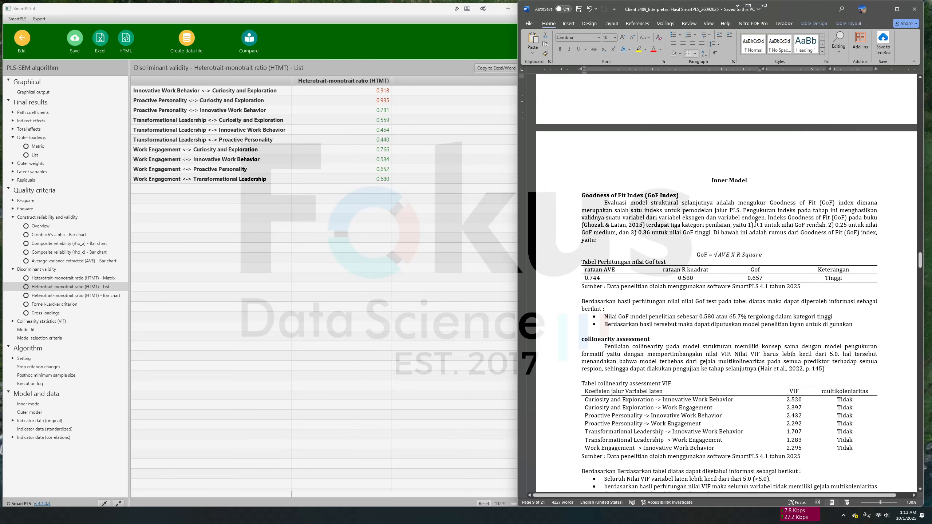
pyautogui.moveTo(581, 195); pyautogui.dragTo(739, 210)
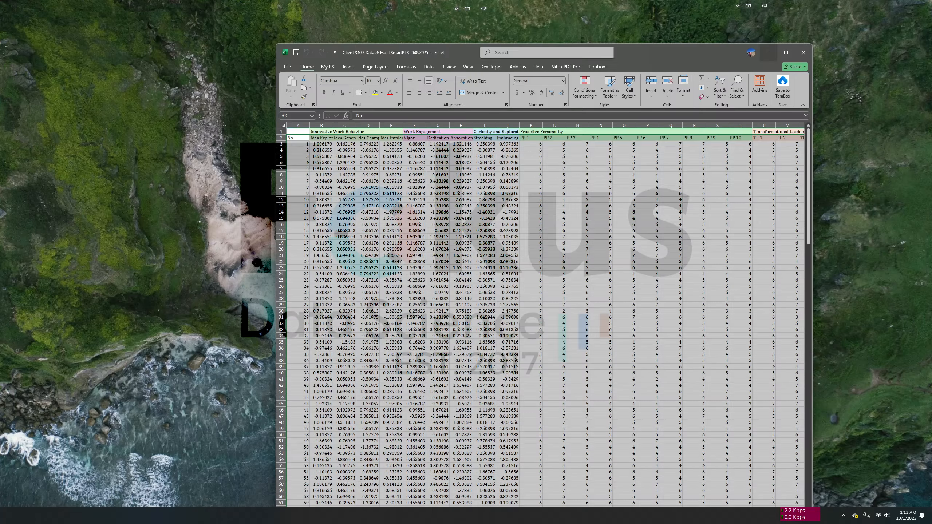
pyautogui.click(437, 469)
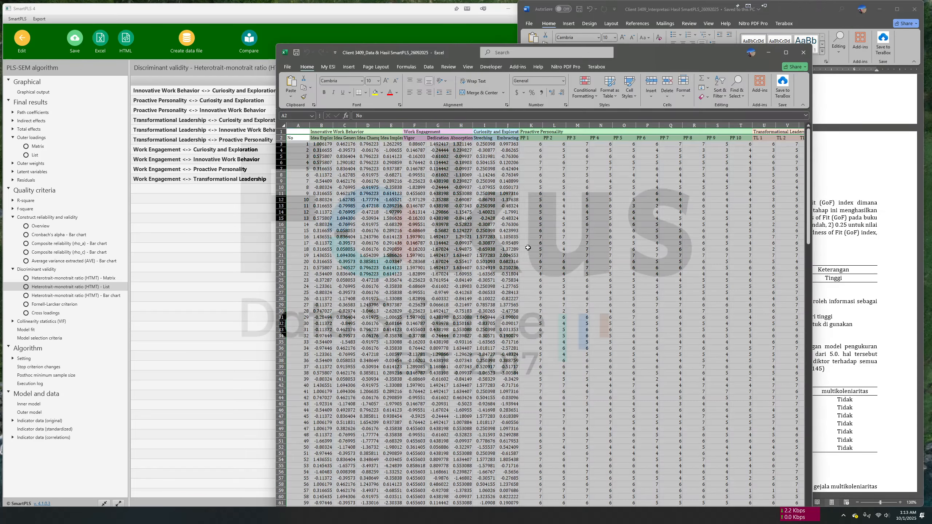
pyautogui.moveTo(628, 53); pyautogui.dragTo(428, 20)
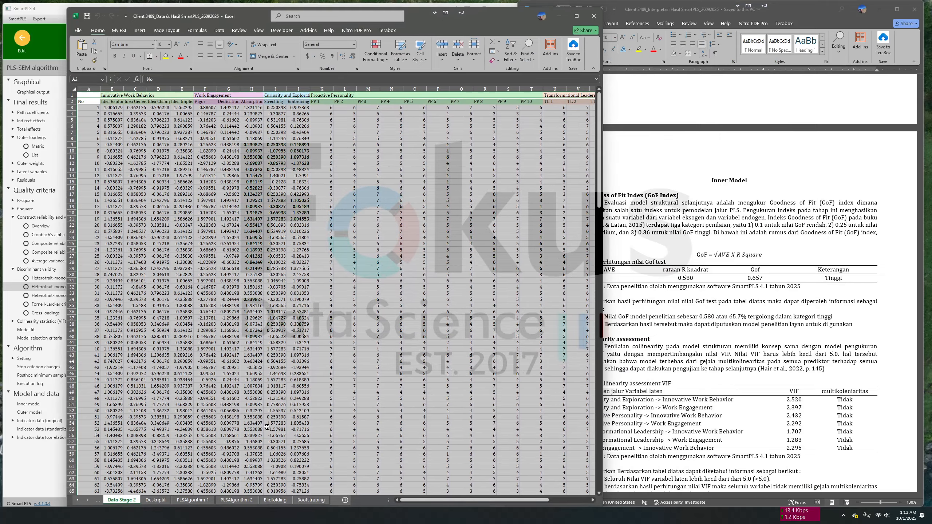
pyautogui.click(237, 500)
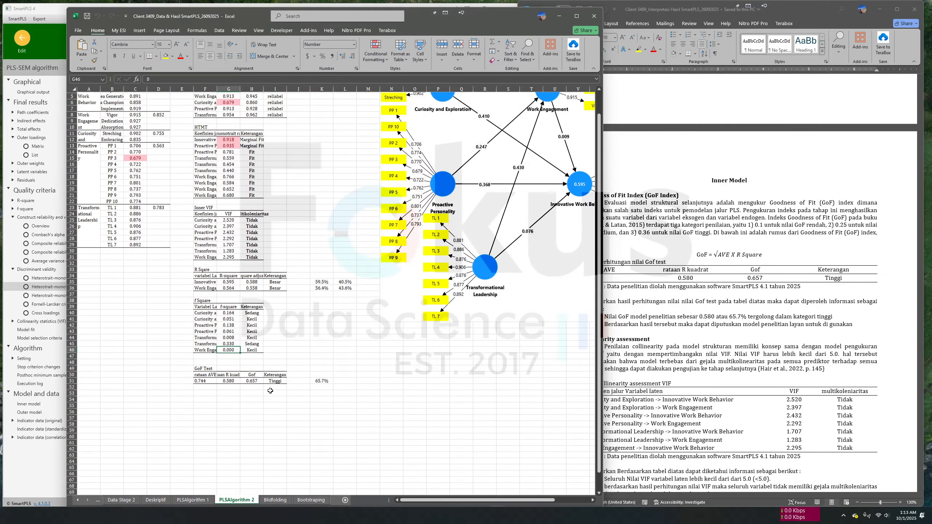
pyautogui.moveTo(202, 361); pyautogui.dragTo(261, 369)
pyautogui.click(228, 367)
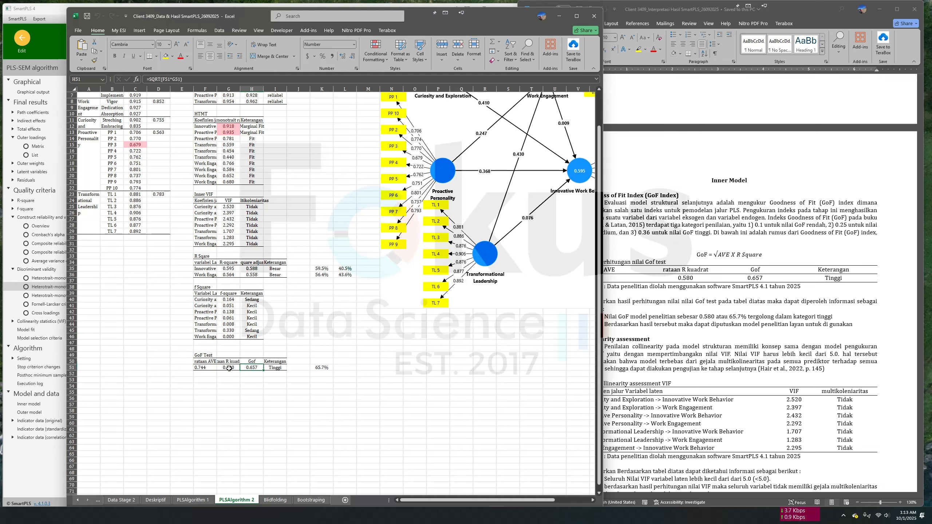
pyautogui.click(211, 366)
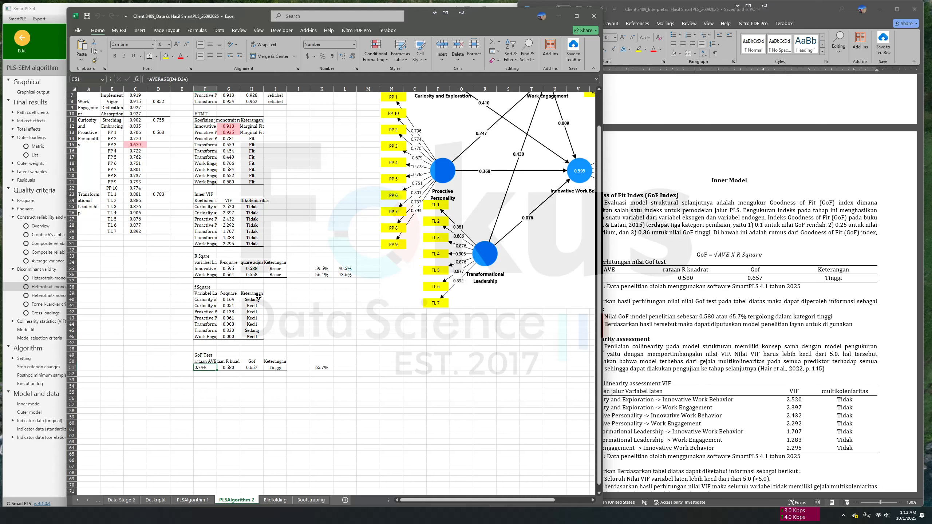
pyautogui.click(231, 367)
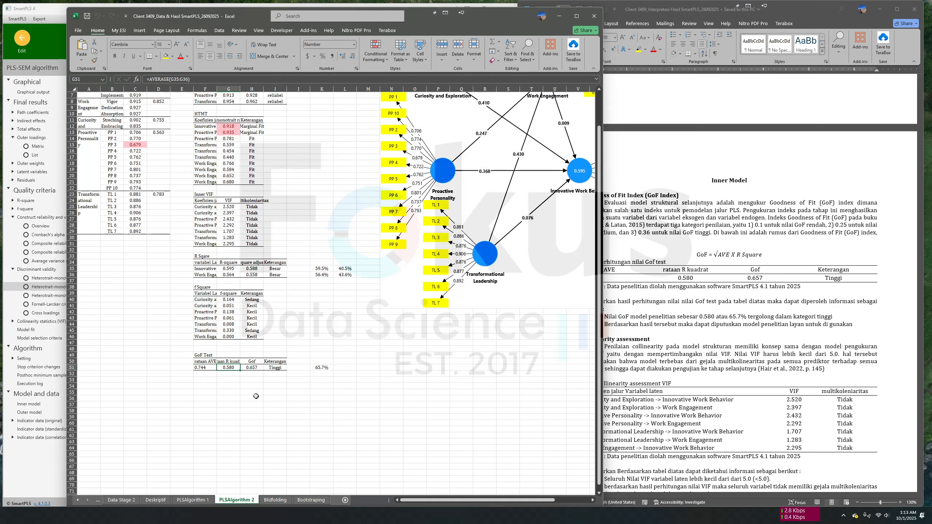
pyautogui.click(558, 18)
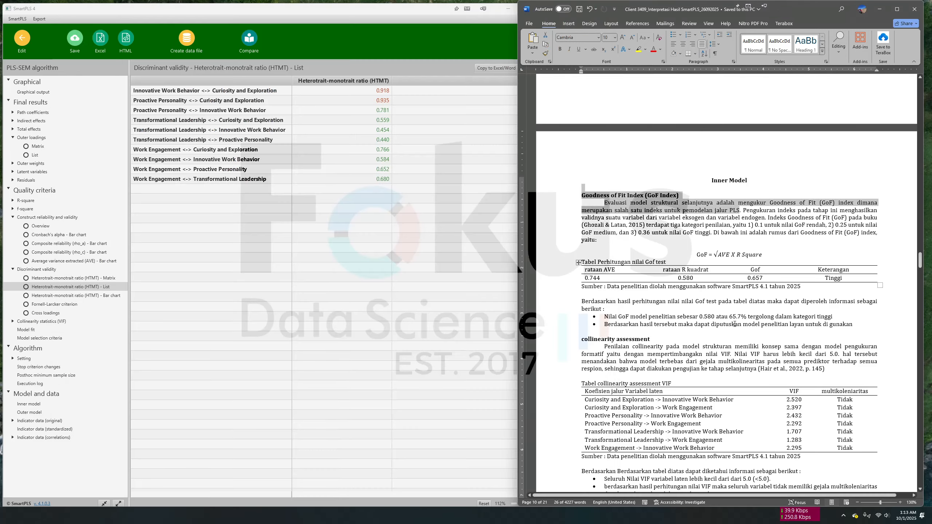
# Step: Correct the GoF value in the Word report's first conclusion bullet below the GoF table to 0.657 and save the document
pyautogui.click(735, 324)
pyautogui.moveTo(747, 278); pyautogui.dragTo(751, 277)
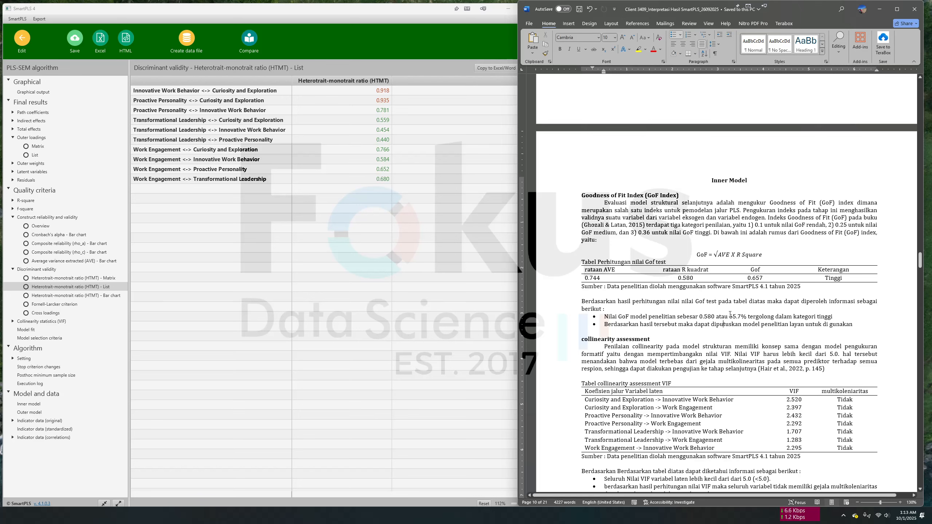
pyautogui.moveTo(728, 316); pyautogui.dragTo(746, 316)
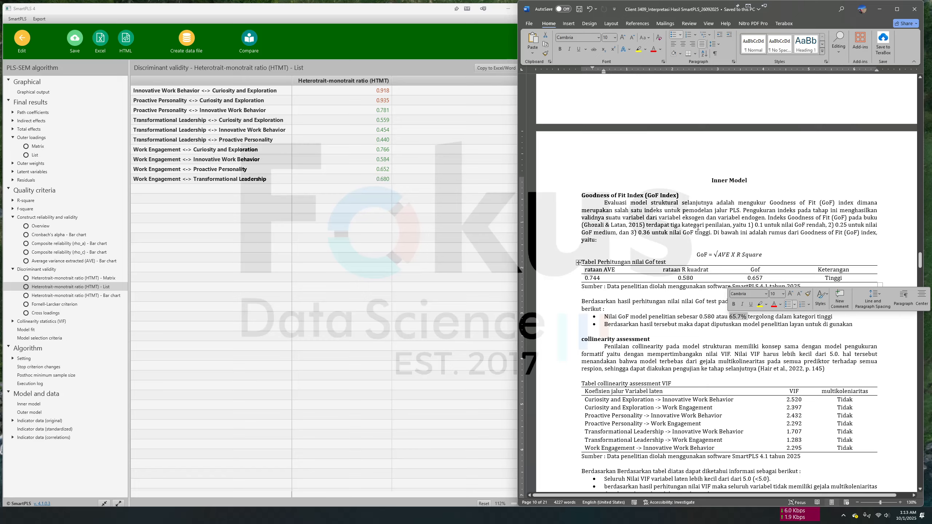
pyautogui.scroll(3, 697, 226)
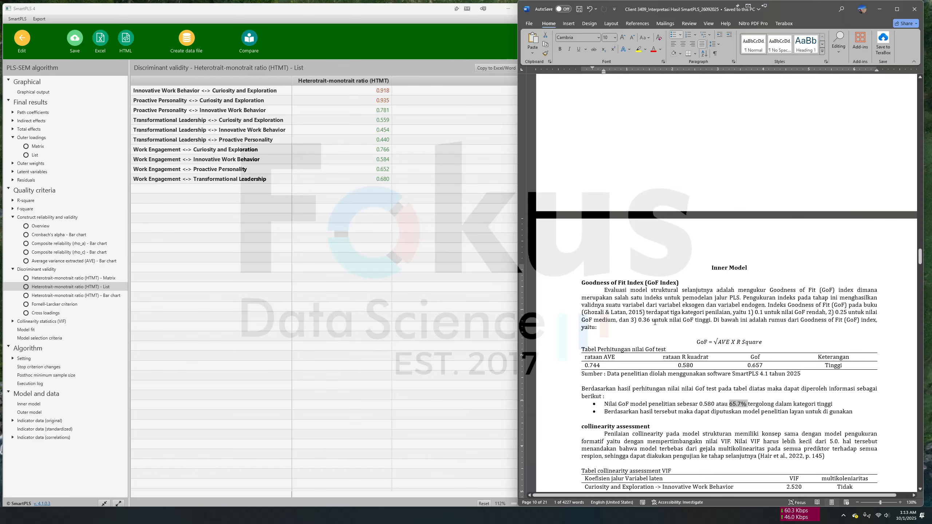
pyautogui.scroll(-12, 655, 322)
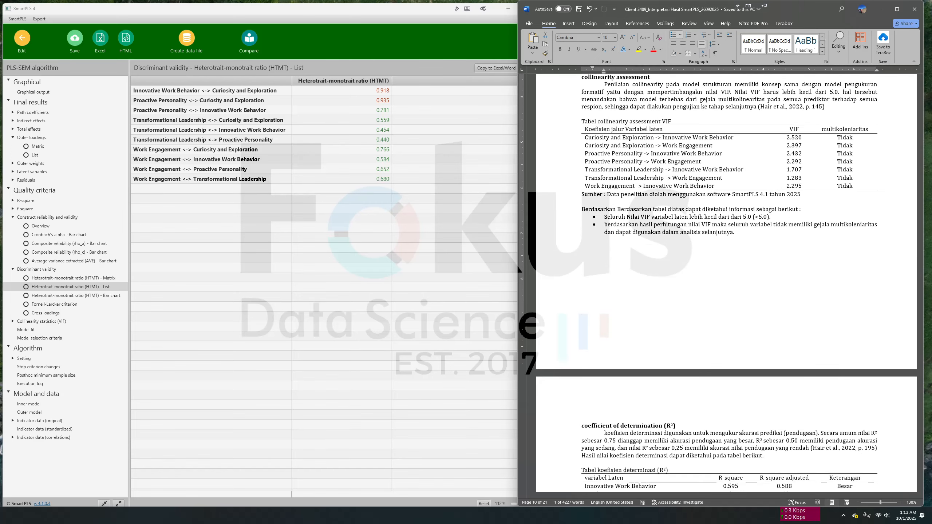
pyautogui.scroll(4, 692, 170)
pyautogui.click(715, 186)
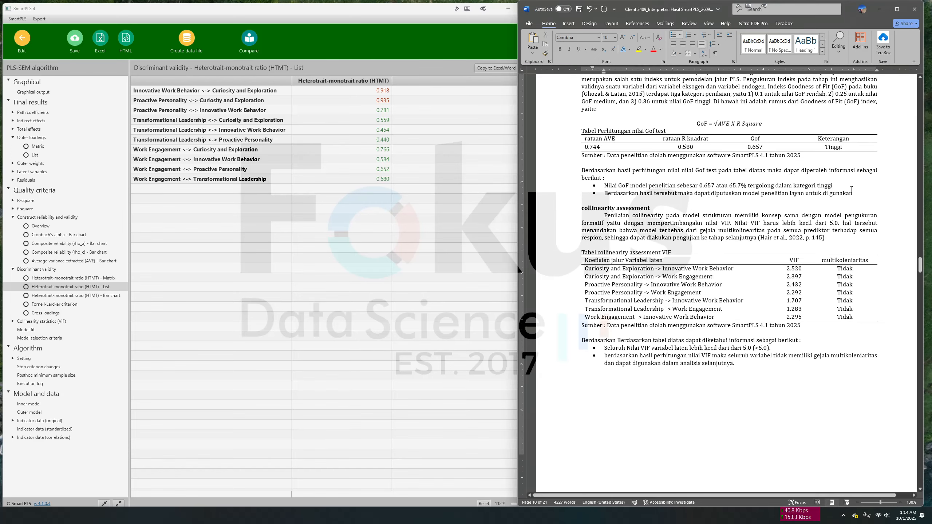
pyautogui.click(578, 9)
# Step: Display SmartPLS's inner model VIF values as a list and compare them with the Word report's collinearity assessment VIF table
pyautogui.scroll(3, 664, 256)
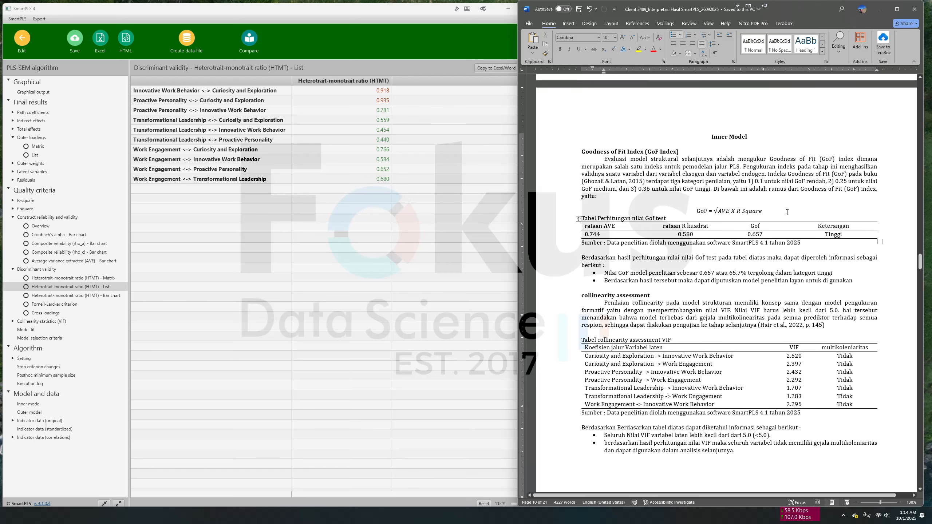
pyautogui.scroll(-3, 778, 261)
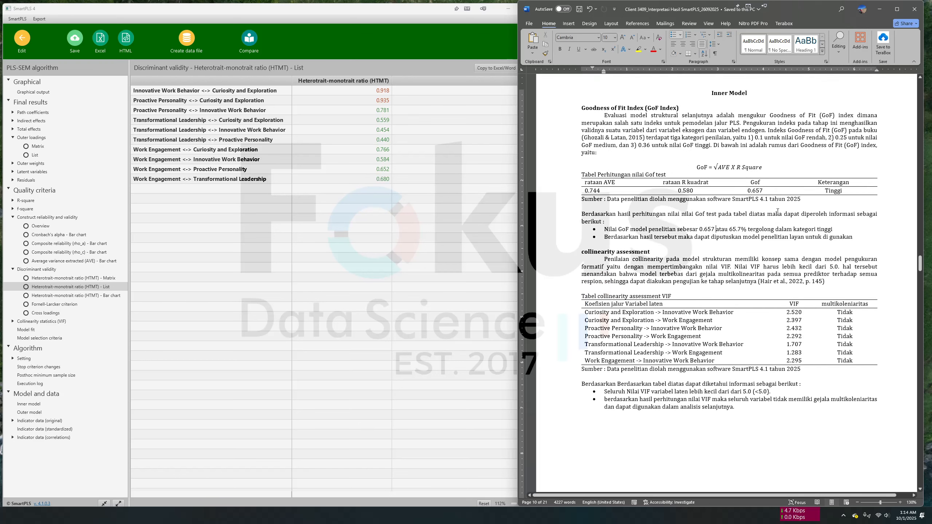
pyautogui.scroll(-3, 777, 212)
pyautogui.scroll(-2, 777, 212)
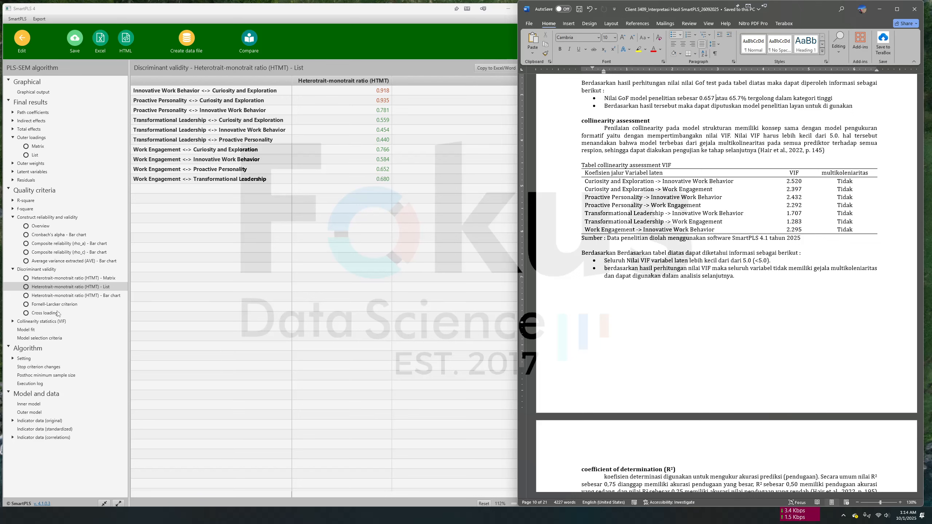
pyautogui.click(60, 324)
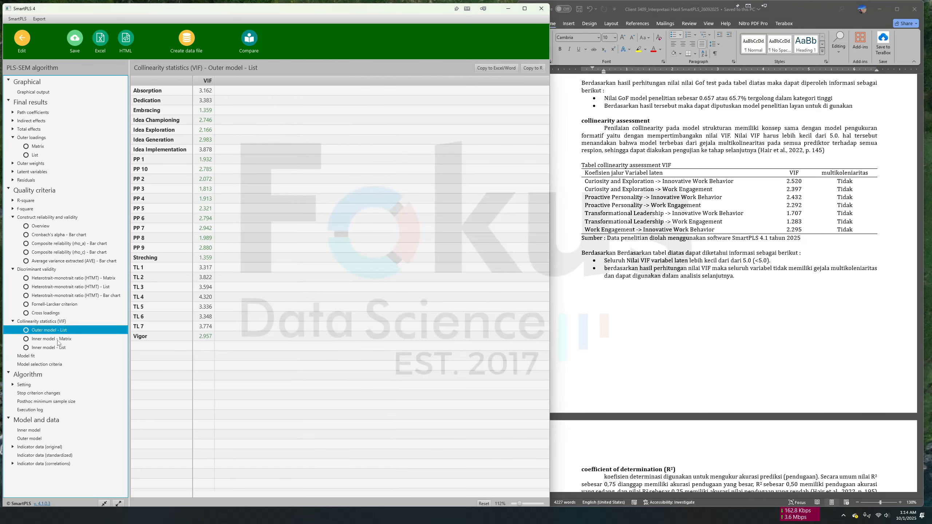
pyautogui.click(57, 340)
pyautogui.click(50, 349)
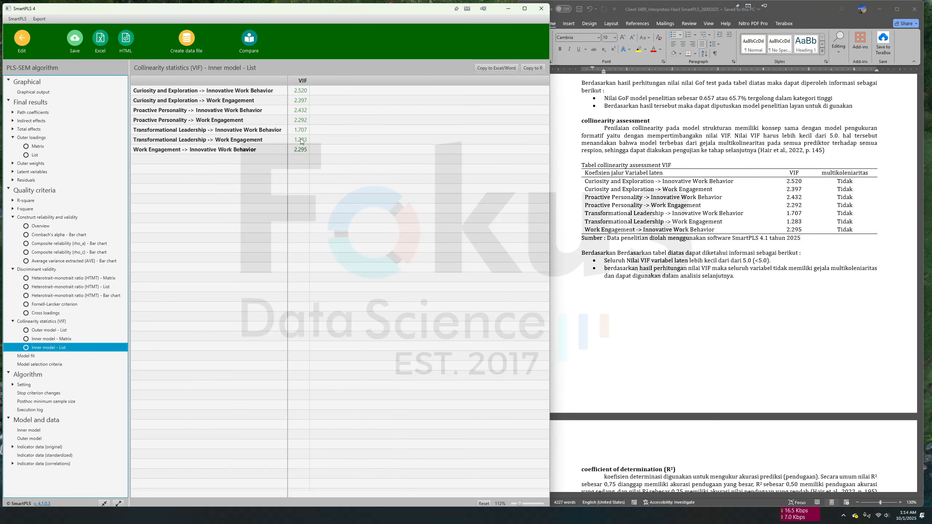
pyautogui.click(671, 237)
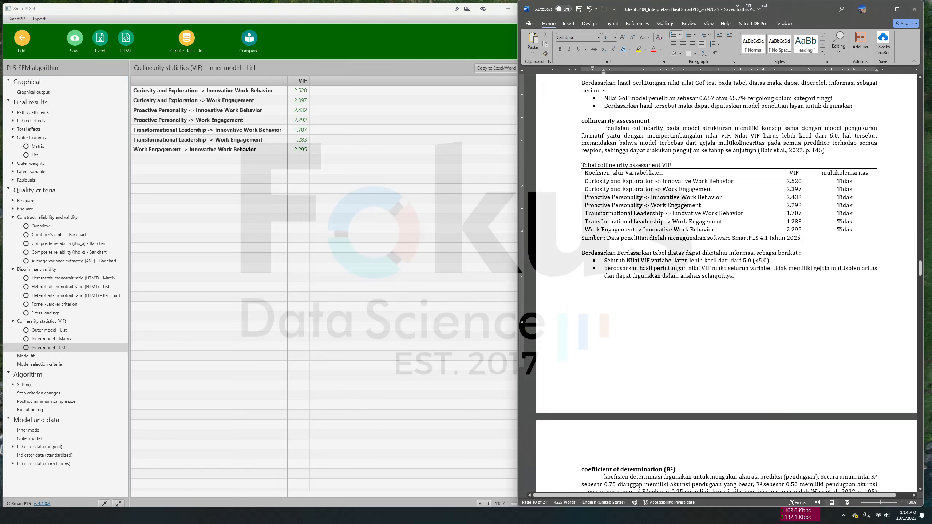
# Step: Review the Word report's coefficient of determination (R²) section and its R-square table
pyautogui.scroll(-6, 671, 238)
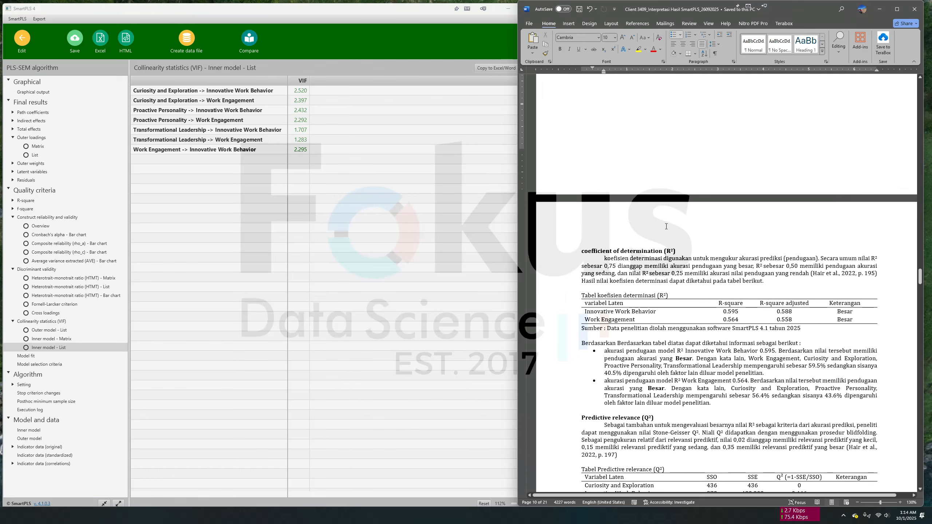
pyautogui.scroll(-3, 664, 226)
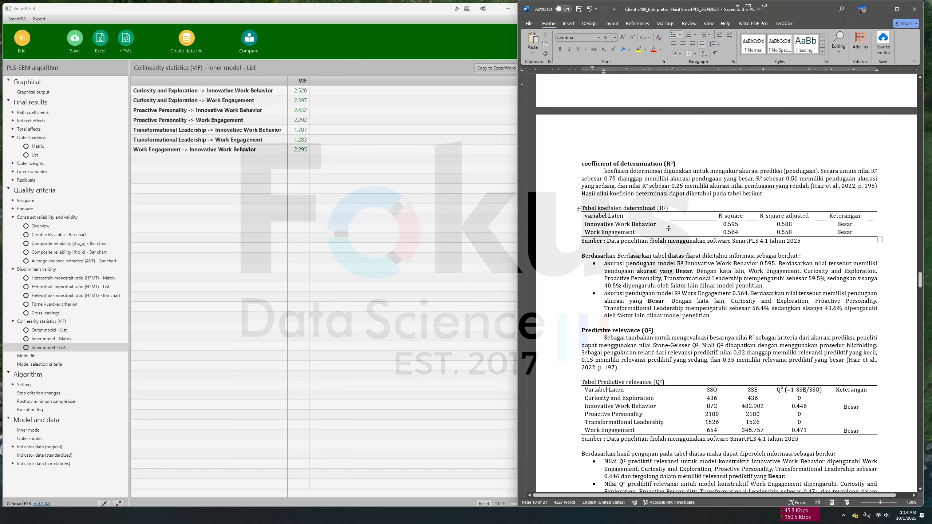
pyautogui.click(711, 218)
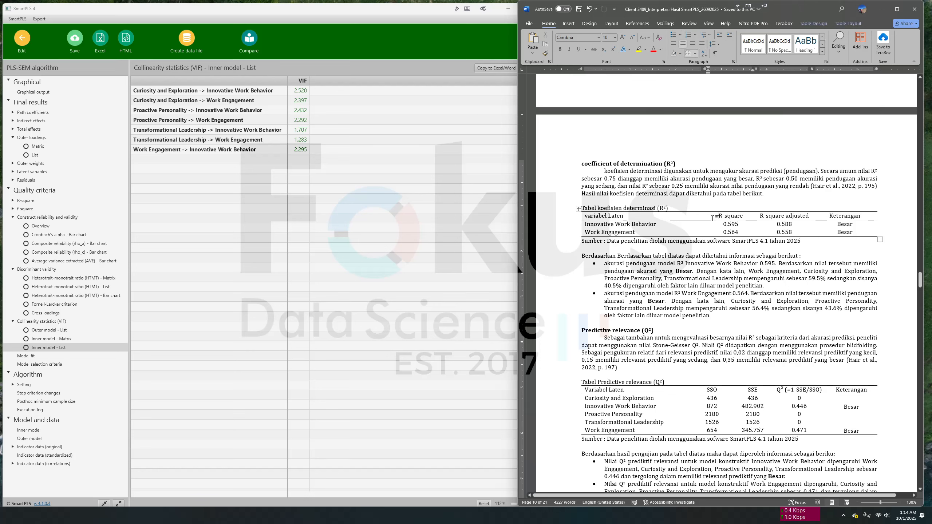
pyautogui.click(672, 207)
pyautogui.keyDown('shift'); pyautogui.click(633, 208); pyautogui.keyUp('shift')
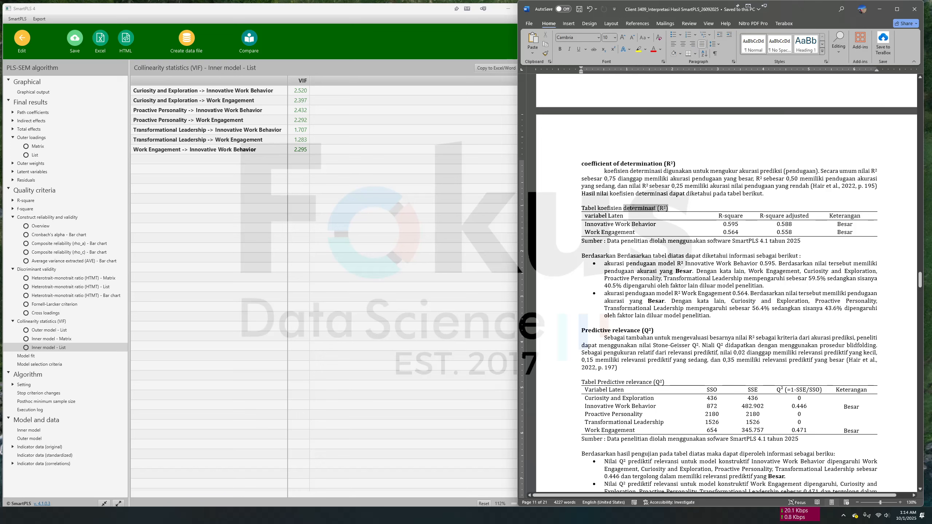
# Step: Compare the R-square table in the Word report's coefficient of determination section with the report's Outer Model Stage 2 diagram
pyautogui.click(648, 224)
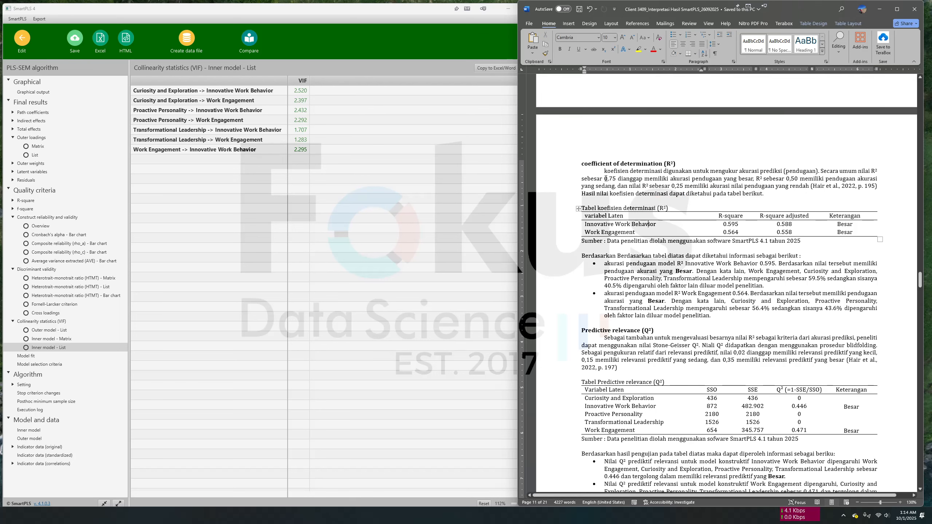
pyautogui.moveTo(718, 215); pyautogui.dragTo(742, 216)
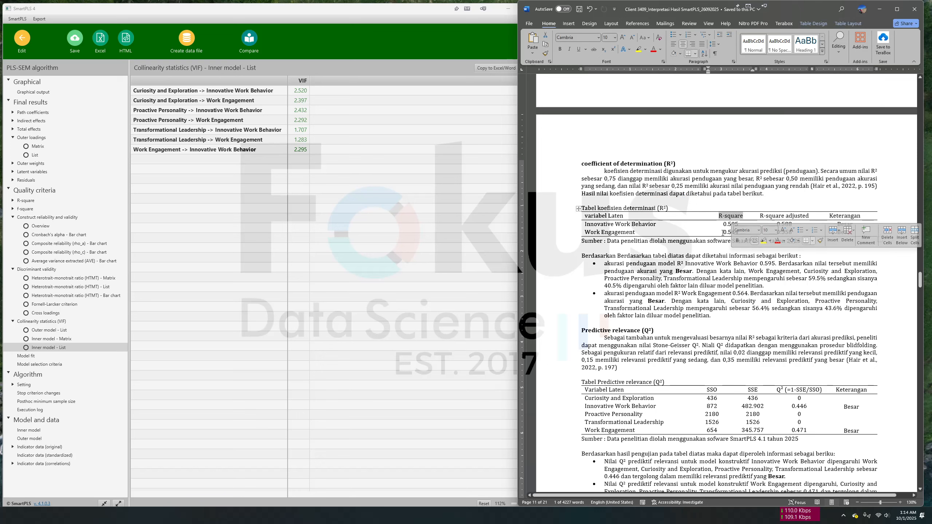
pyautogui.click(684, 263)
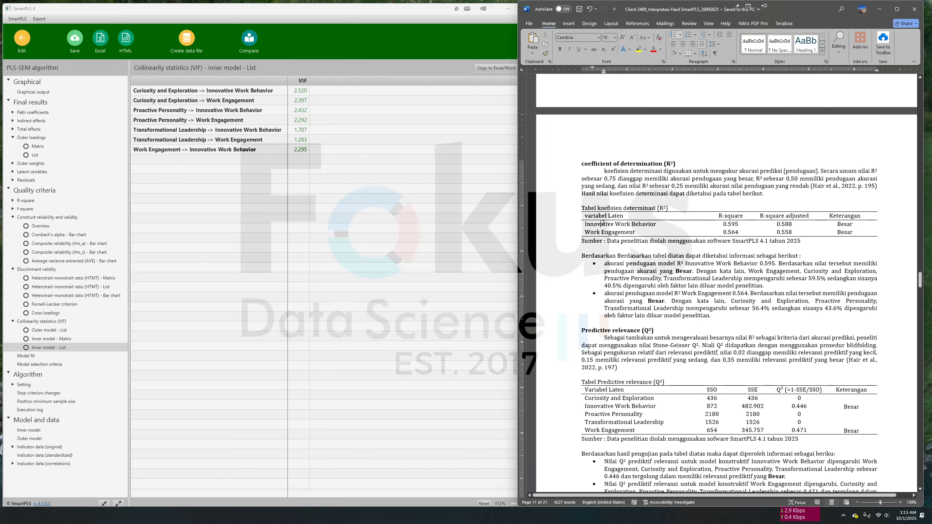
pyautogui.moveTo(596, 225); pyautogui.dragTo(631, 225)
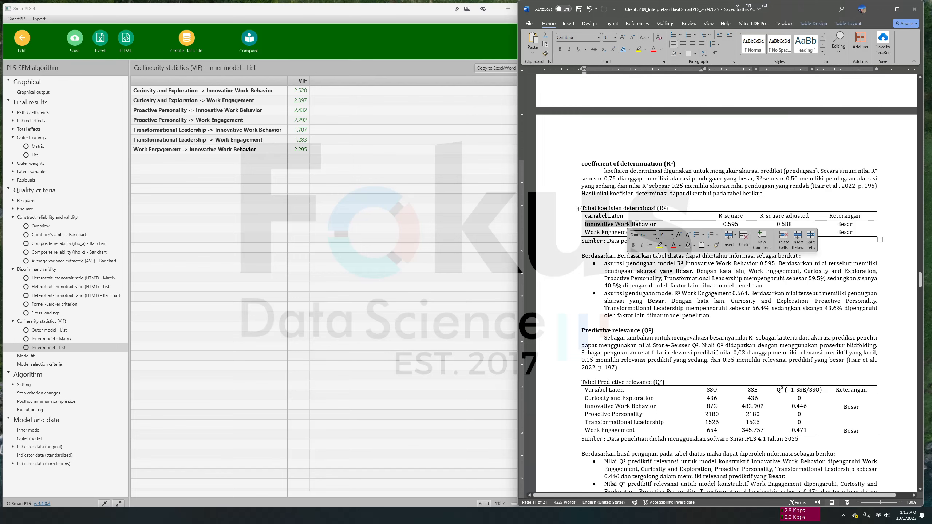
pyautogui.scroll(10, 770, 283)
pyautogui.scroll(10, 769, 283)
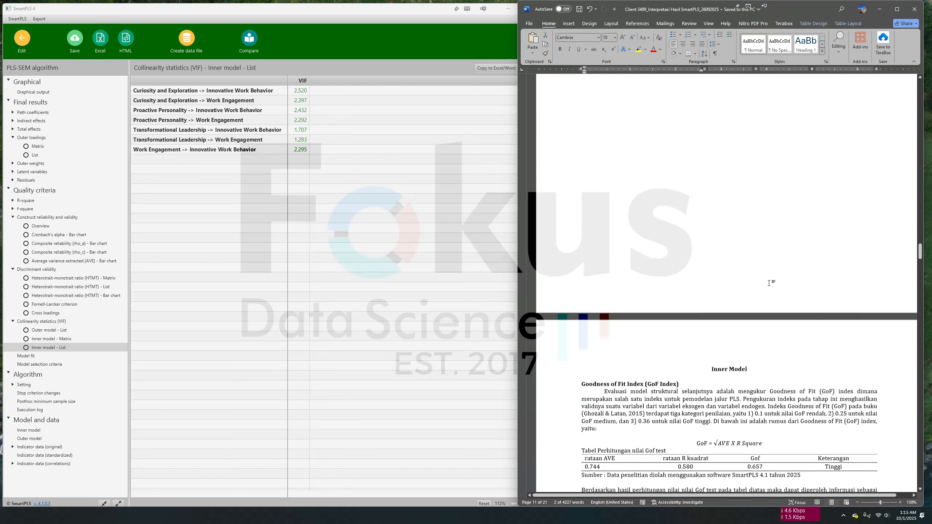
pyautogui.scroll(10, 773, 278)
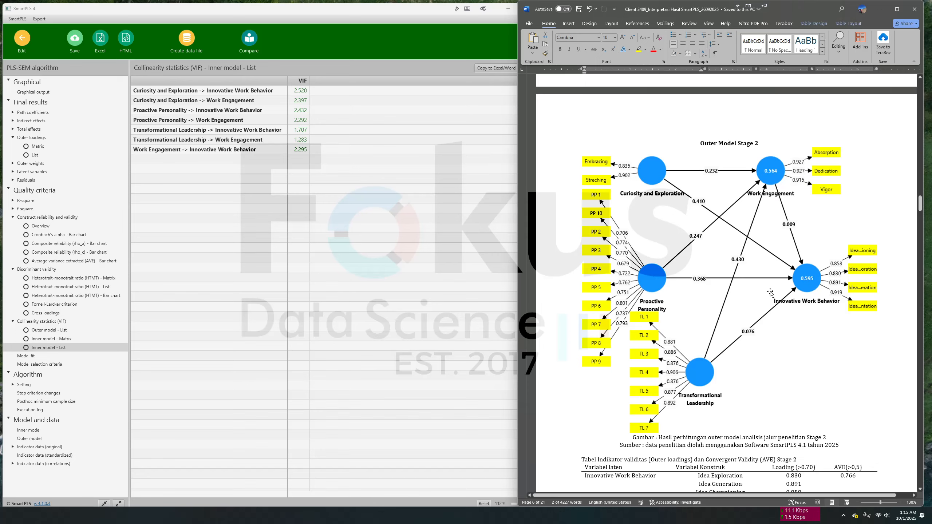
pyautogui.scroll(-20, 770, 288)
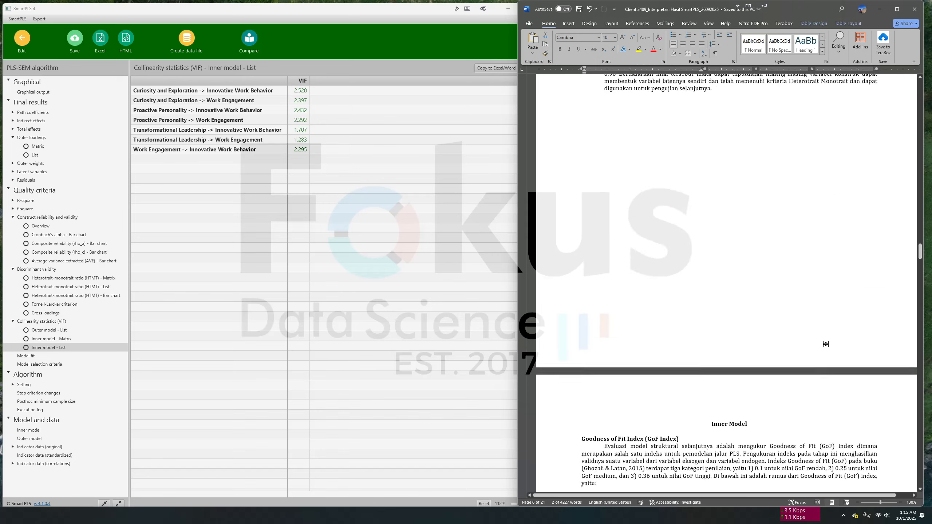
pyautogui.scroll(-15, 826, 342)
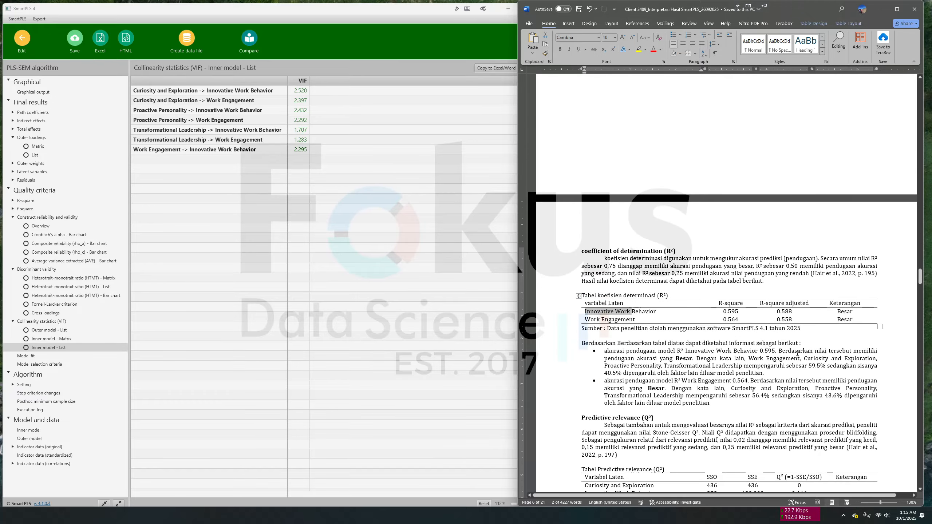
pyautogui.scroll(-6, 797, 351)
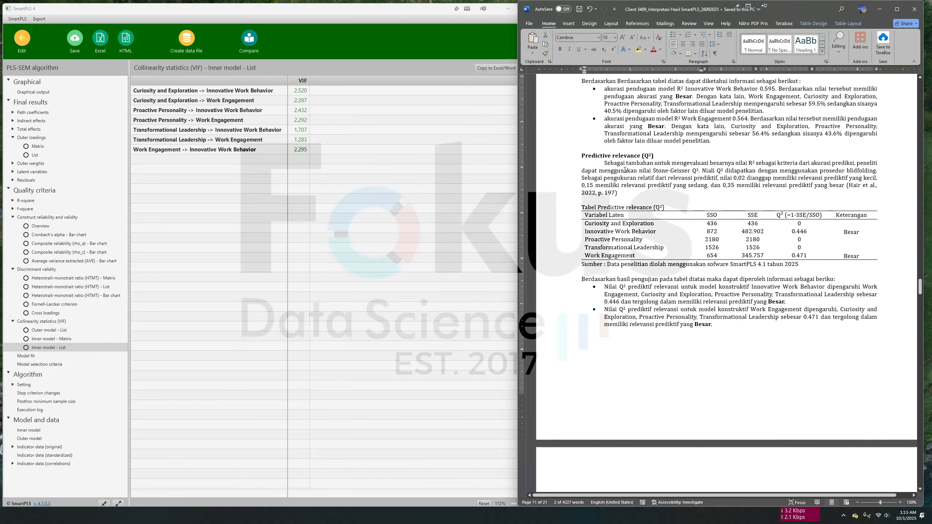
pyautogui.scroll(5, 637, 118)
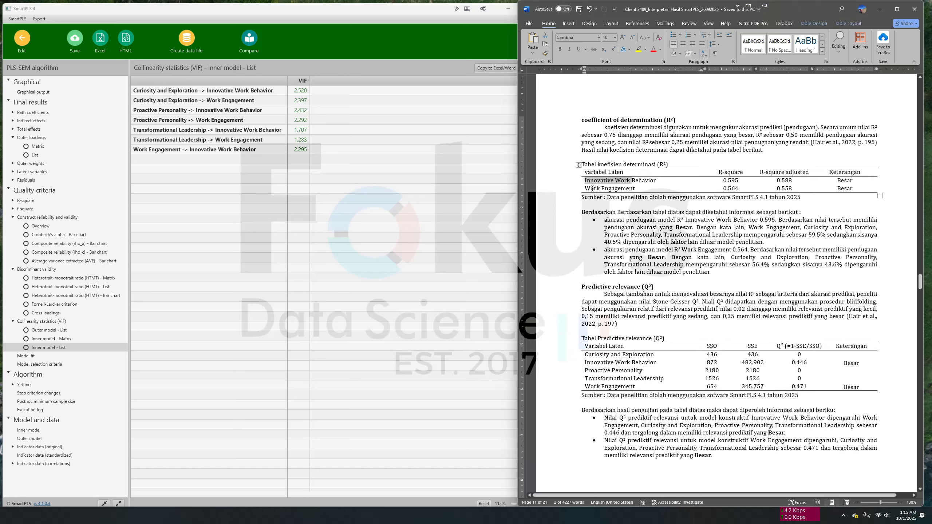
pyautogui.moveTo(585, 188); pyautogui.dragTo(638, 200)
# Step: Find the Word report's effect size (f²) section and review the f-square column of its table
pyautogui.scroll(-3, 665, 173)
pyautogui.scroll(-10, 639, 243)
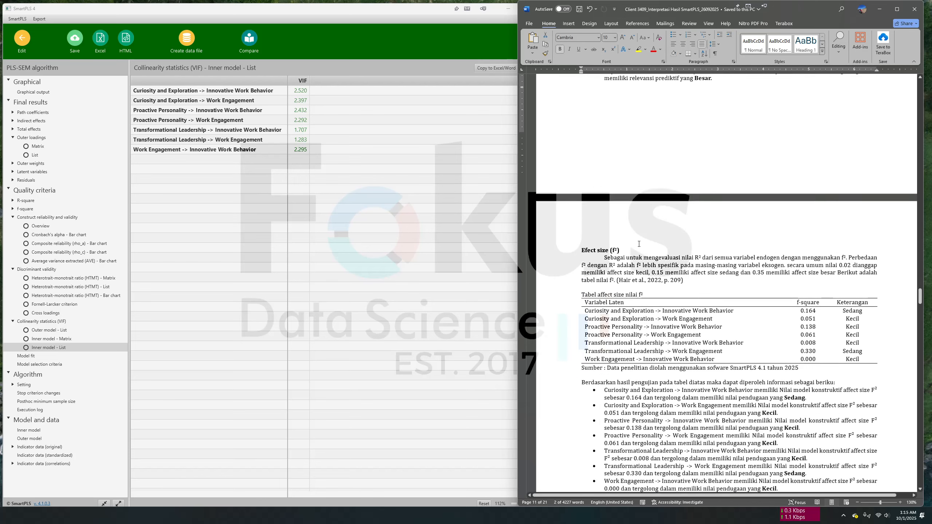
pyautogui.scroll(-1, 639, 244)
pyautogui.moveTo(582, 234); pyautogui.dragTo(602, 235)
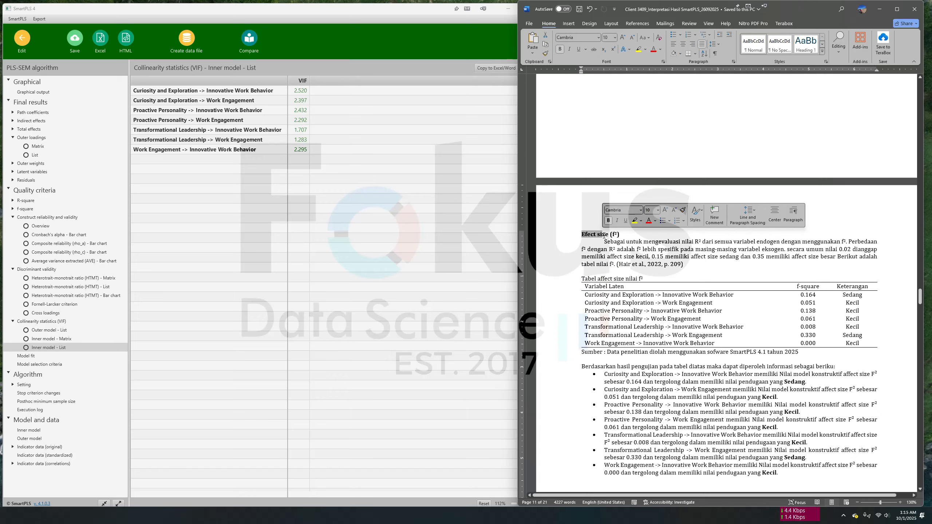
pyautogui.click(648, 270)
pyautogui.scroll(-3, 648, 270)
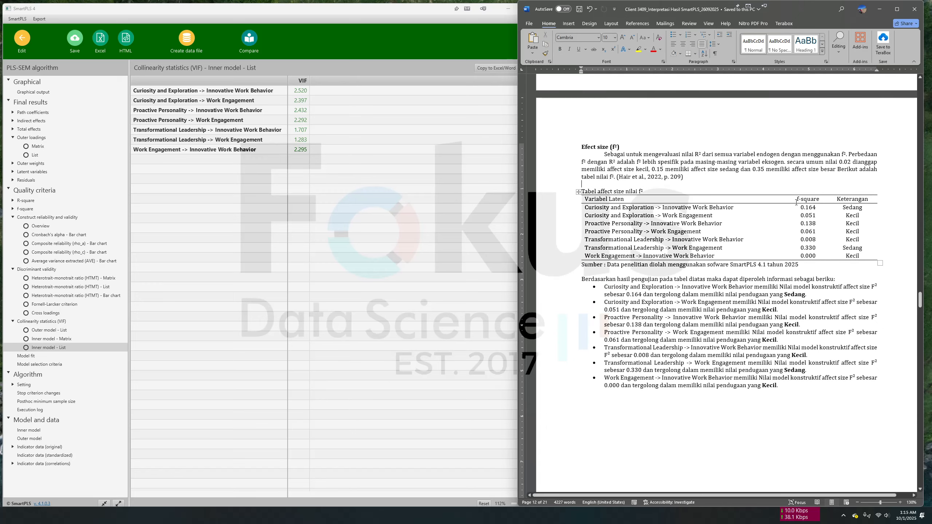
pyautogui.moveTo(795, 202); pyautogui.dragTo(797, 256)
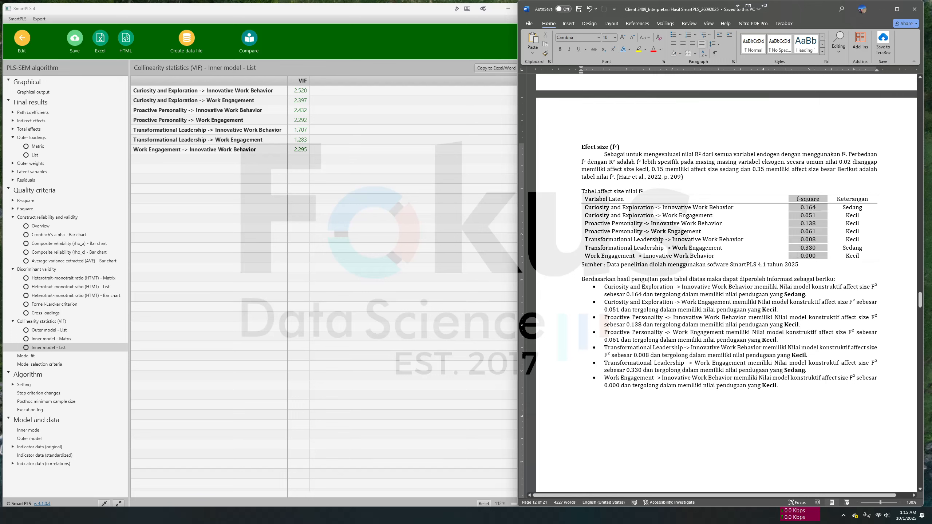
# Step: Display SmartPLS's f-square values as a list and compare them with the Word report's effect size table
pyautogui.click(25, 208)
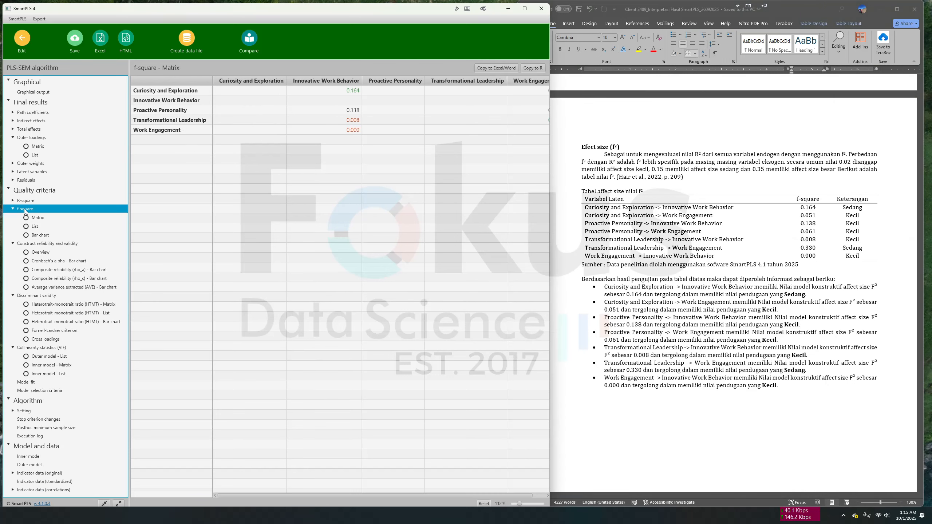
pyautogui.click(36, 227)
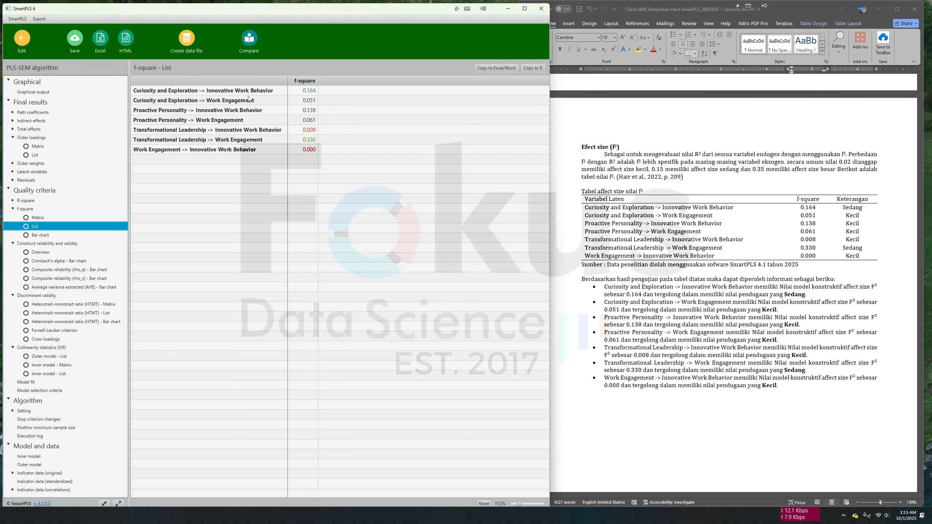
pyautogui.click(695, 298)
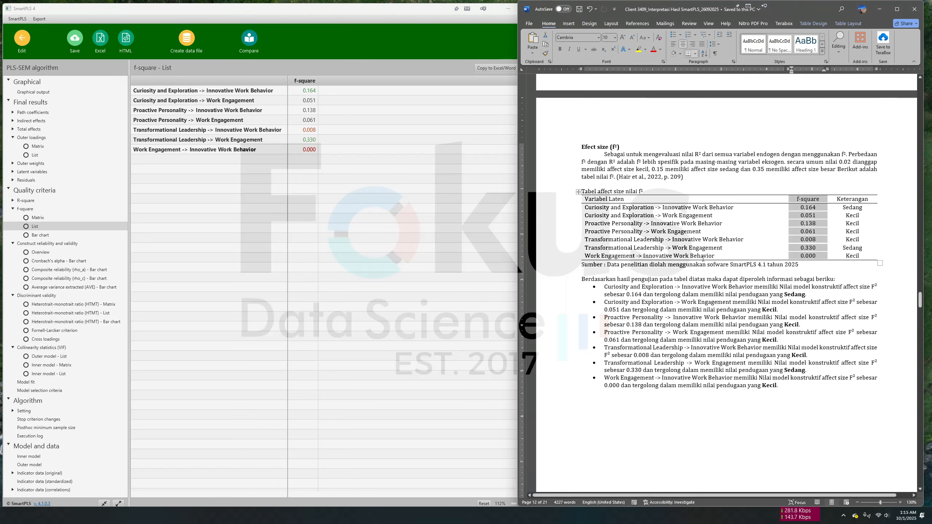
pyautogui.click(800, 208)
pyautogui.moveTo(799, 208); pyautogui.dragTo(807, 248)
pyautogui.click(688, 178)
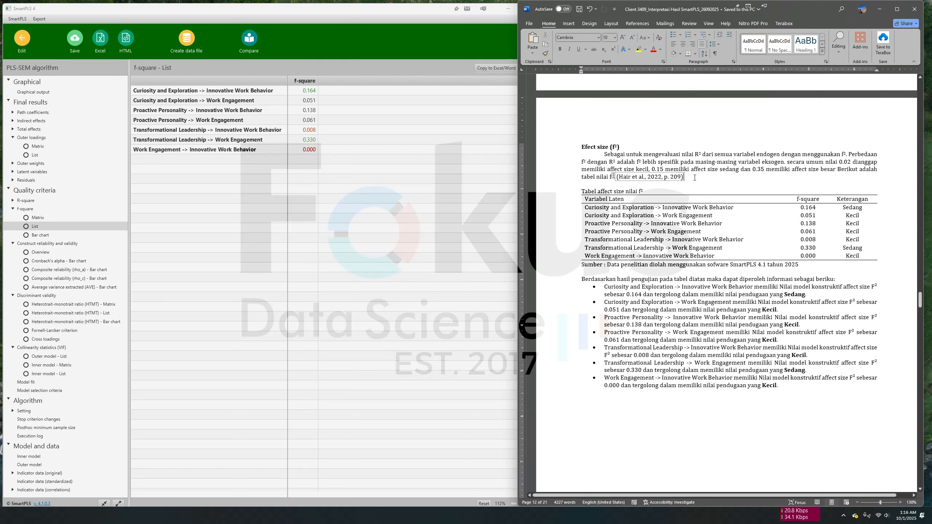
# Step: Check the Keterangan ratings in the report's f-square table against the 0.02, 0.15 and 0.35 thresholds described above it
pyautogui.moveTo(697, 177); pyautogui.dragTo(636, 170)
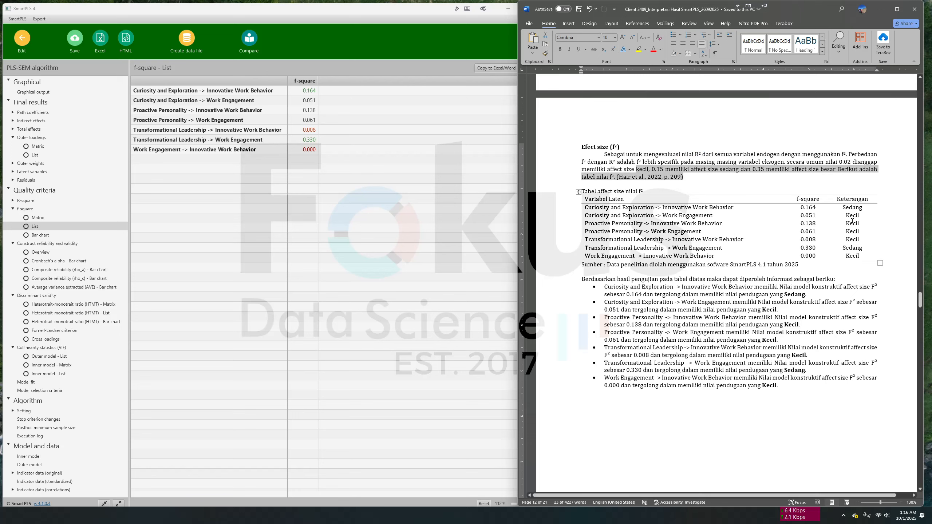
pyautogui.moveTo(863, 209); pyautogui.dragTo(808, 207)
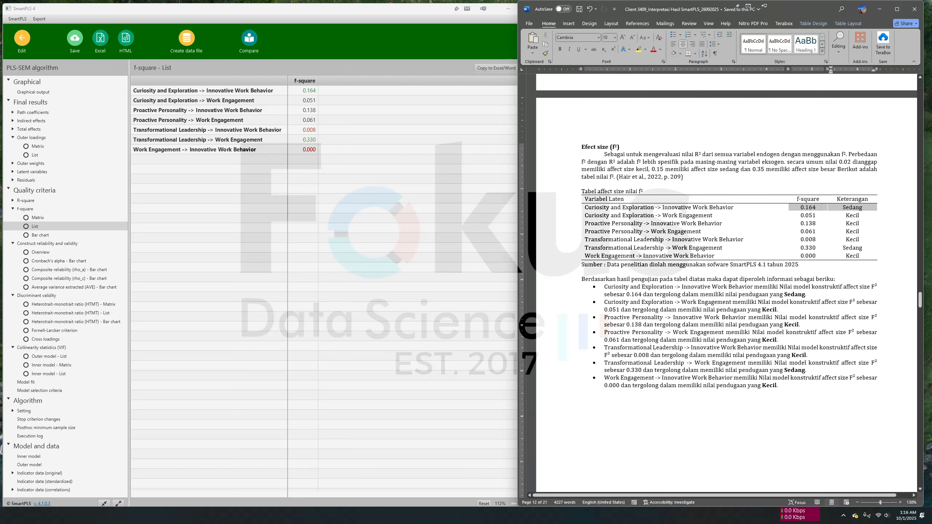
pyautogui.click(807, 207)
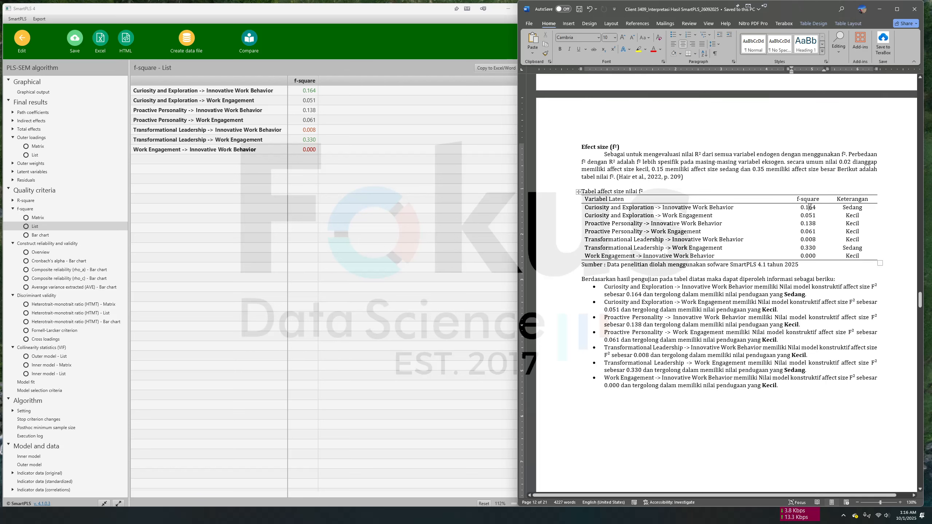
pyautogui.click(679, 162)
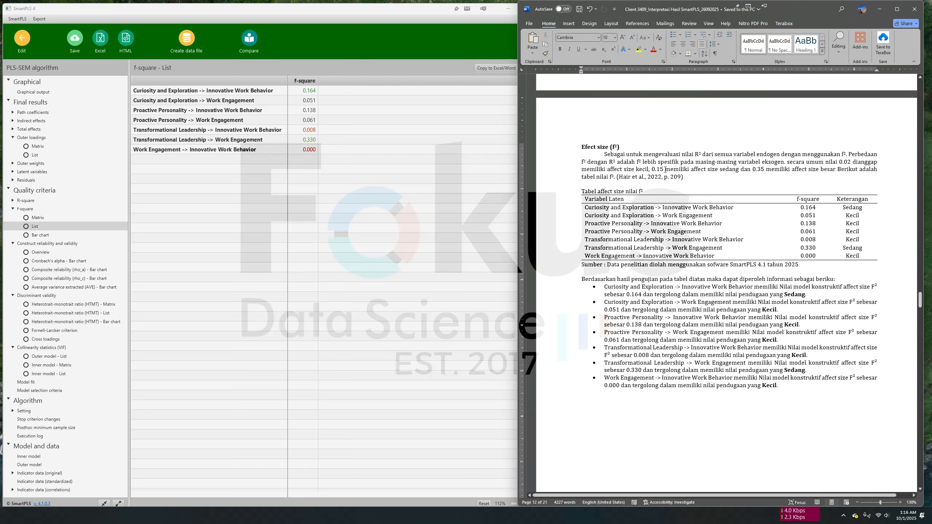
pyautogui.moveTo(658, 167); pyautogui.dragTo(738, 170)
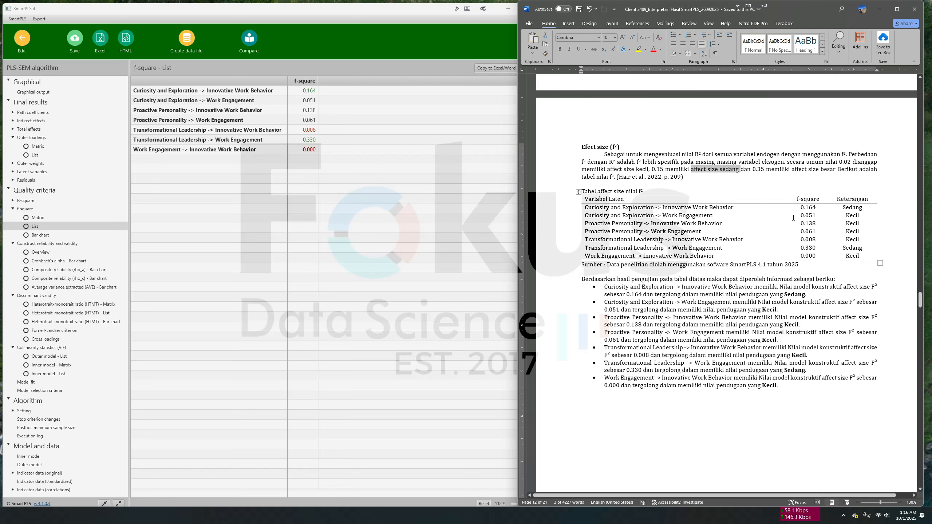
pyautogui.click(706, 216)
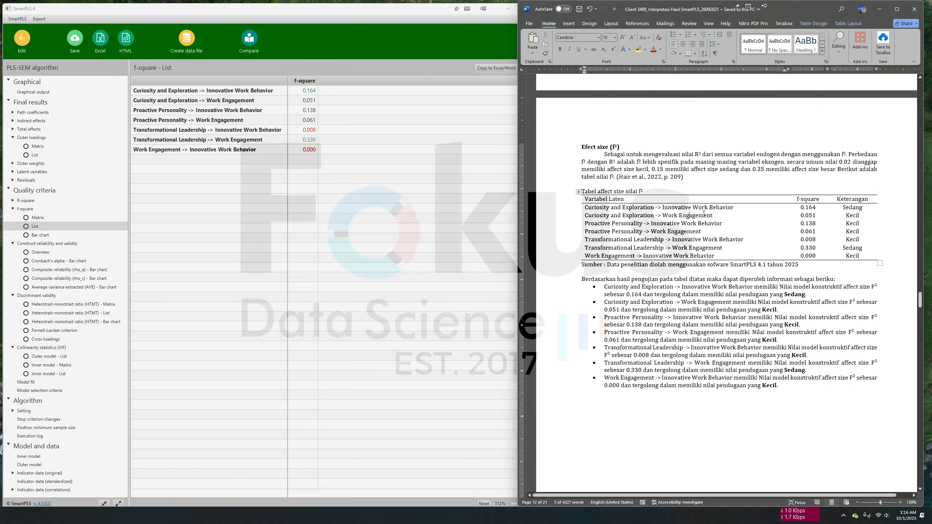
pyautogui.moveTo(705, 215); pyautogui.dragTo(601, 215)
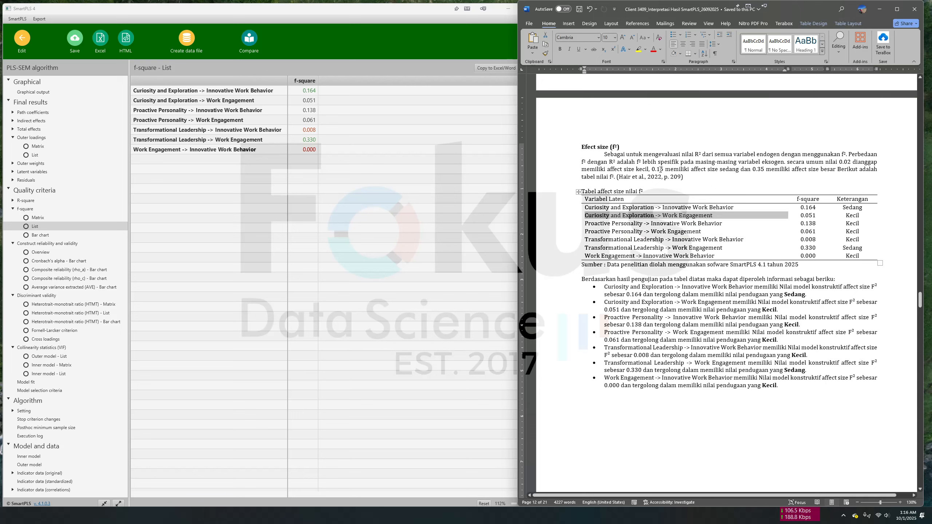
pyautogui.moveTo(636, 170); pyautogui.dragTo(612, 169)
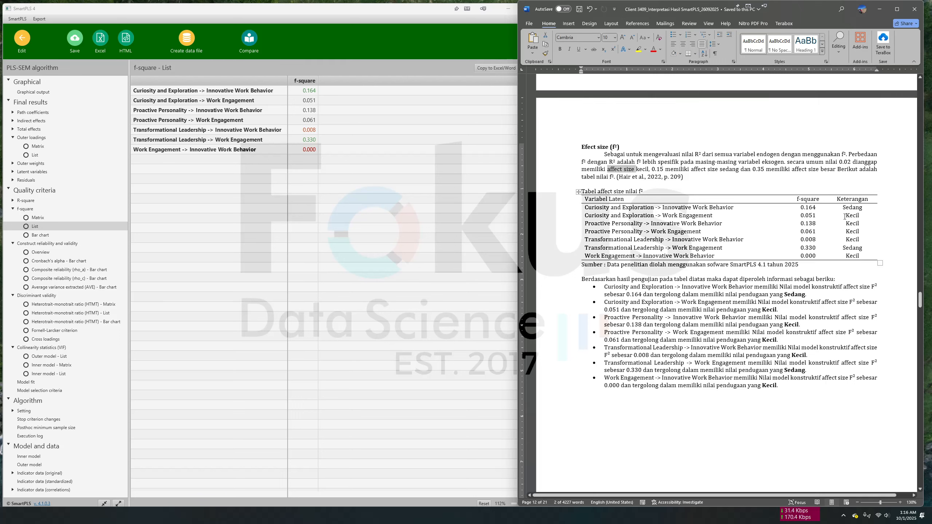
pyautogui.moveTo(816, 208); pyautogui.dragTo(816, 256)
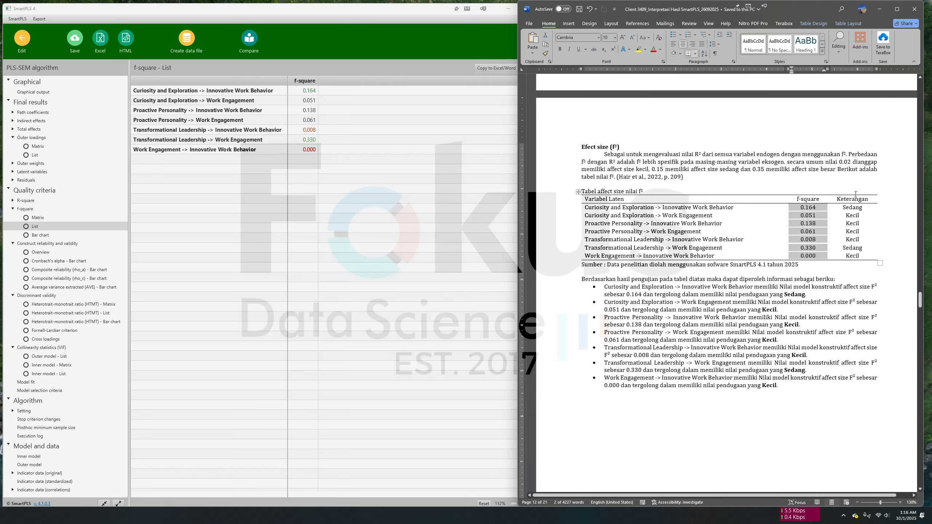
pyautogui.click(810, 191)
pyautogui.scroll(-5, 760, 247)
# Step: Return to the report's Predictive relevance (Q²) section and run the Blindfolding calculation on the Stage 2 model in SmartPLS
pyautogui.scroll(15, 697, 245)
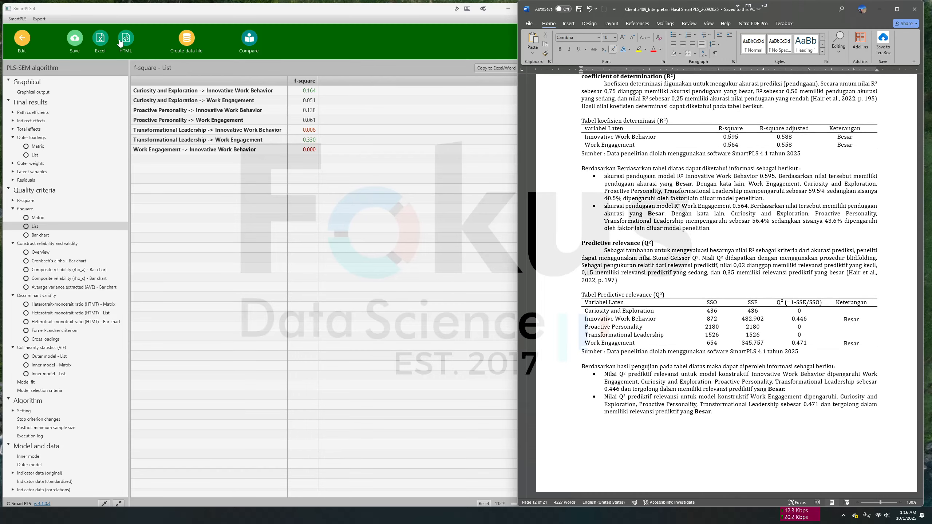
pyautogui.click(21, 38)
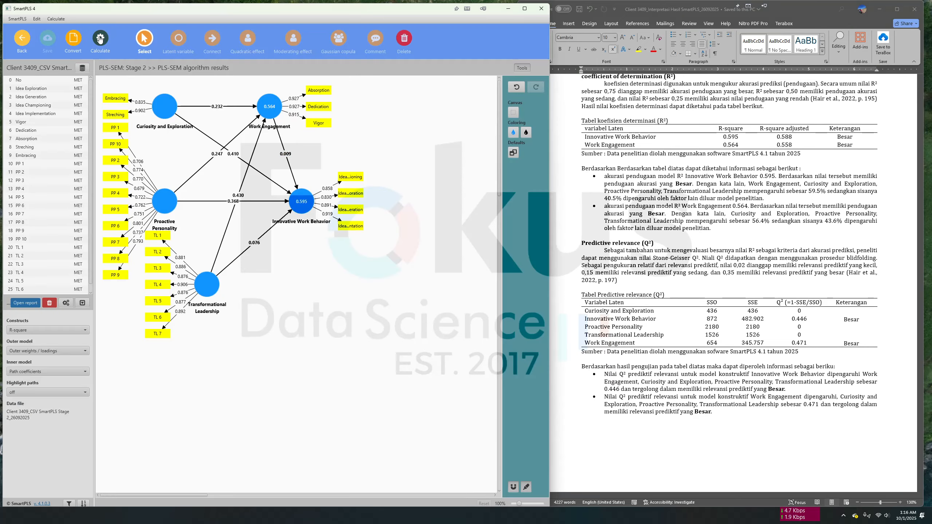
pyautogui.click(100, 38)
pyautogui.click(142, 83)
pyautogui.click(376, 377)
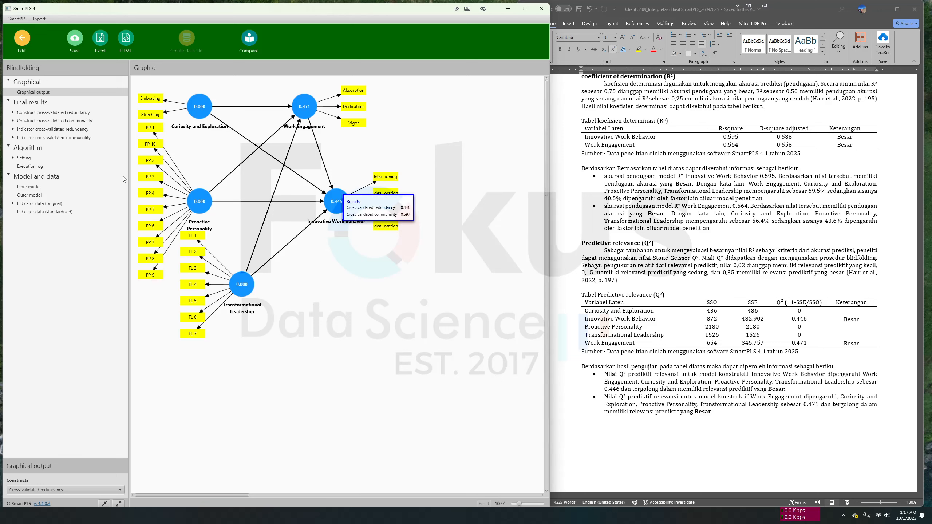
# Step: Display the construct cross-validated redundancy totals and compare them with the Word report's predictive relevance and R-square tables
pyautogui.click(29, 113)
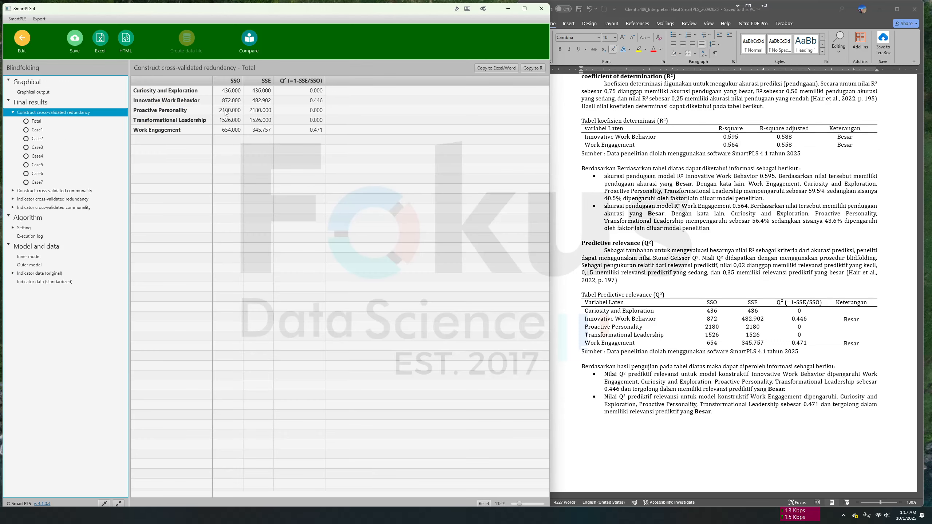
pyautogui.click(823, 331)
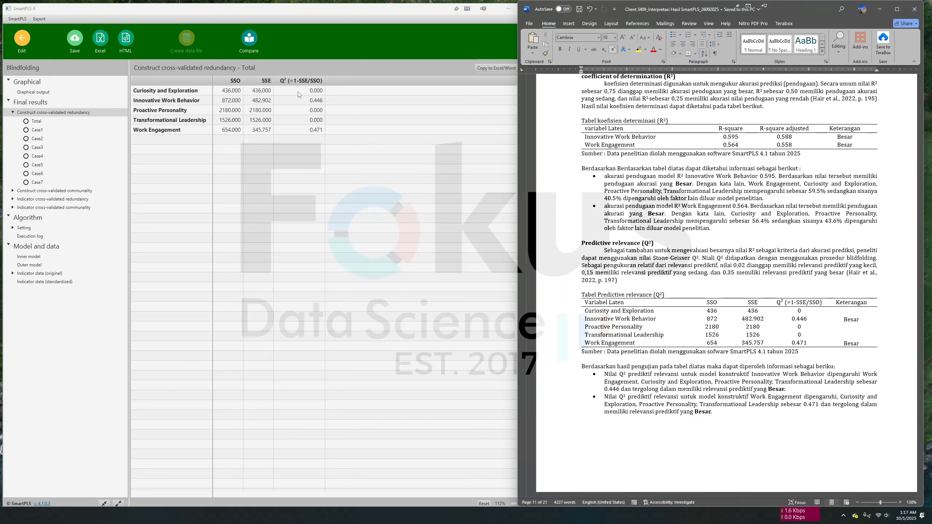
pyautogui.click(799, 319)
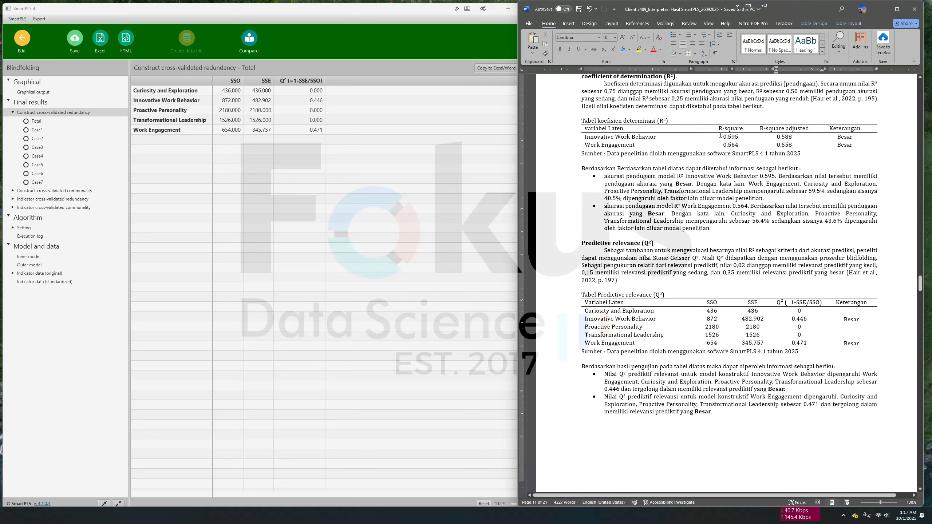
pyautogui.moveTo(719, 135); pyautogui.dragTo(737, 131)
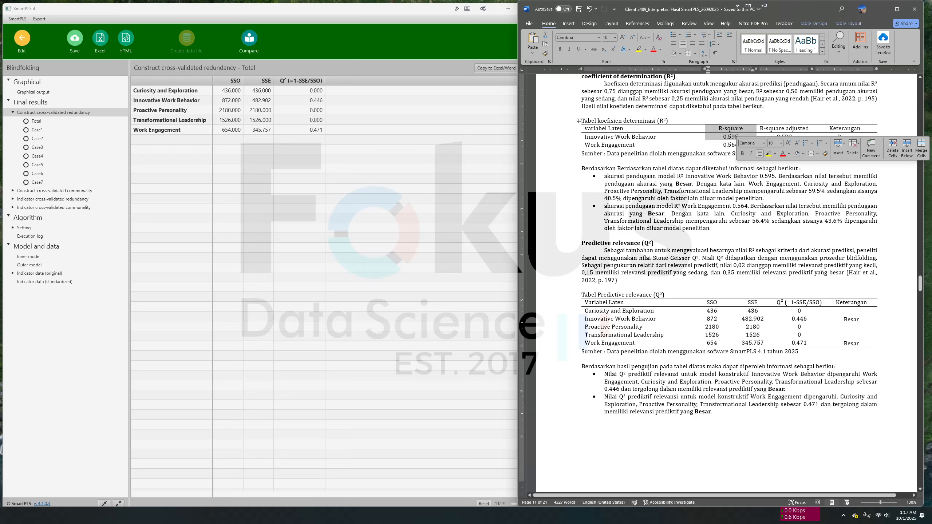
pyautogui.click(721, 136)
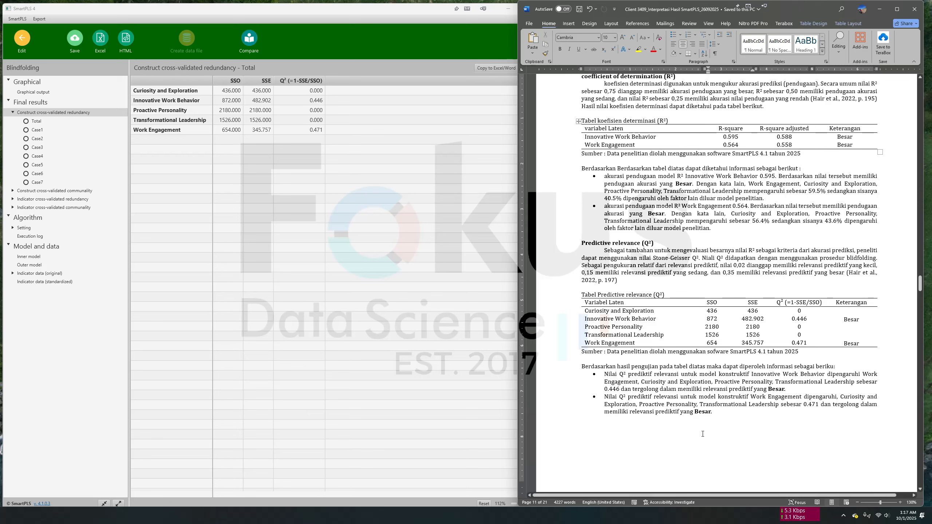
# Step: Go to the report's Uji Hipotesis Penelitian section and run Bootstrapping with 5000 subsamples on the Stage 2 model in SmartPLS
pyautogui.scroll(-7, 704, 423)
pyautogui.scroll(-20, 704, 423)
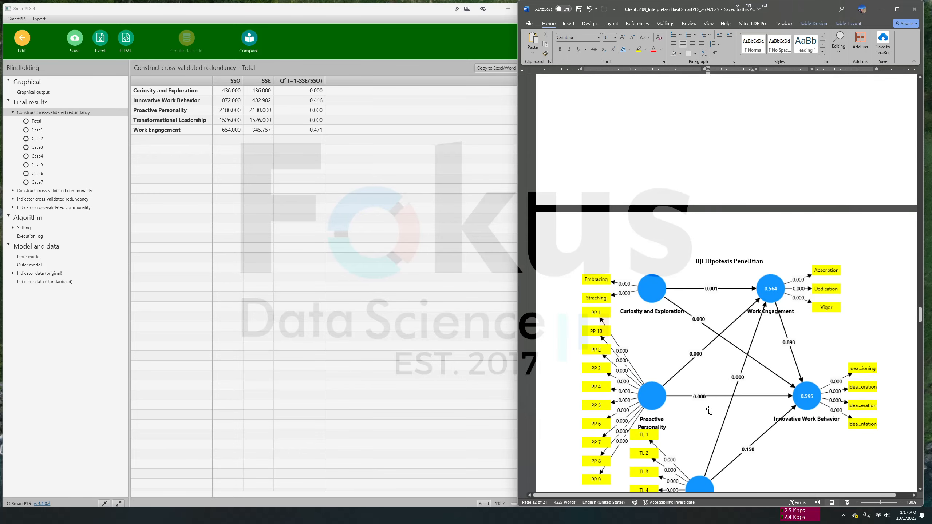
pyautogui.scroll(-2, 707, 413)
pyautogui.scroll(-3, 708, 410)
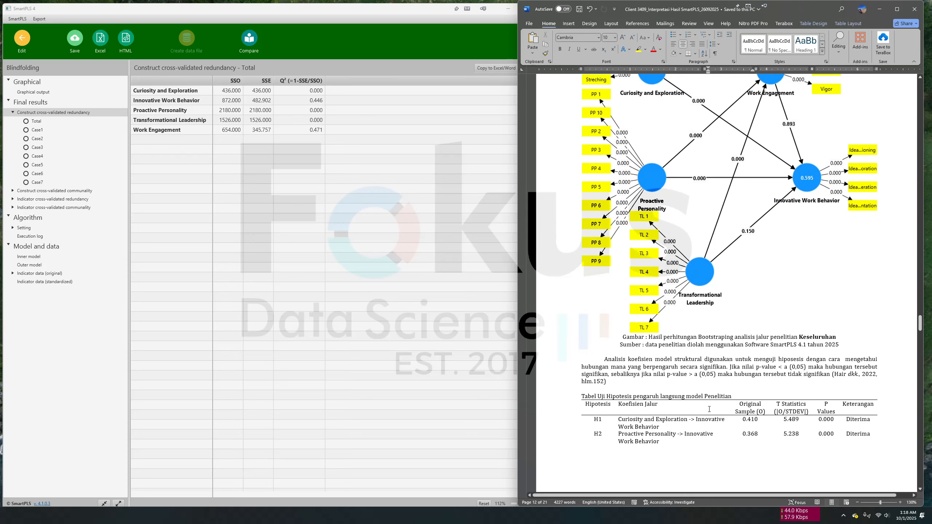
pyautogui.scroll(1, 708, 409)
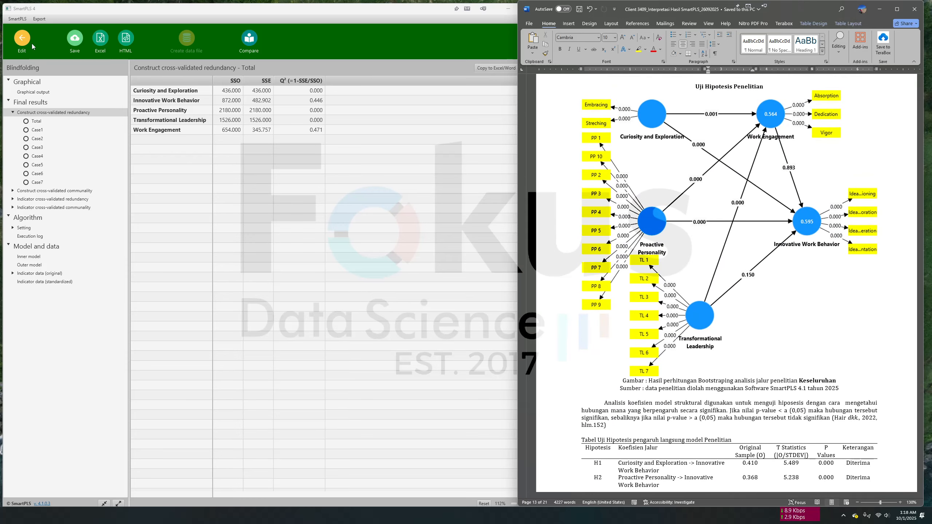
pyautogui.click(22, 41)
pyautogui.click(22, 41)
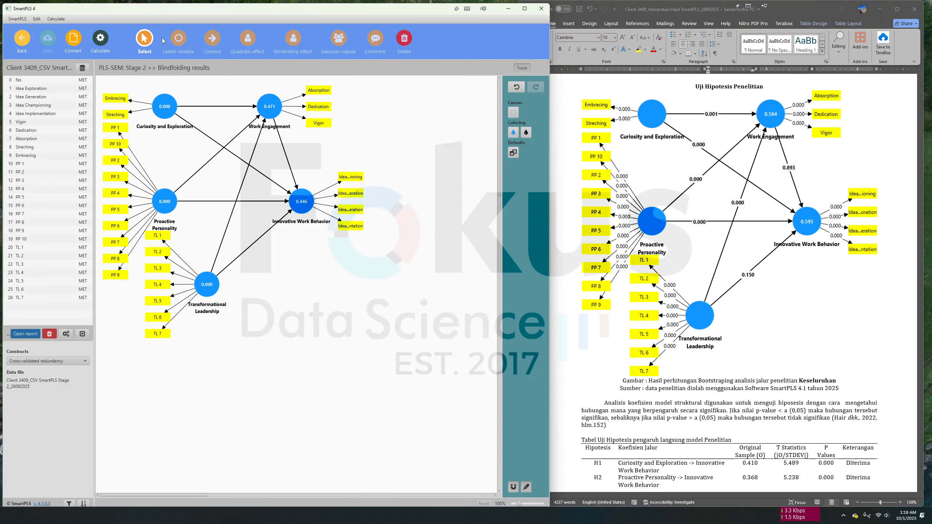
pyautogui.click(106, 43)
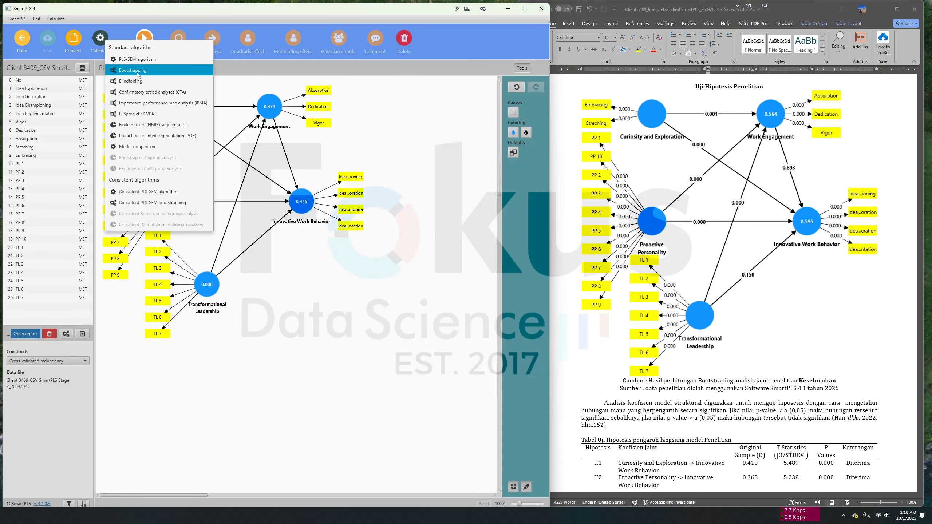
pyautogui.click(138, 74)
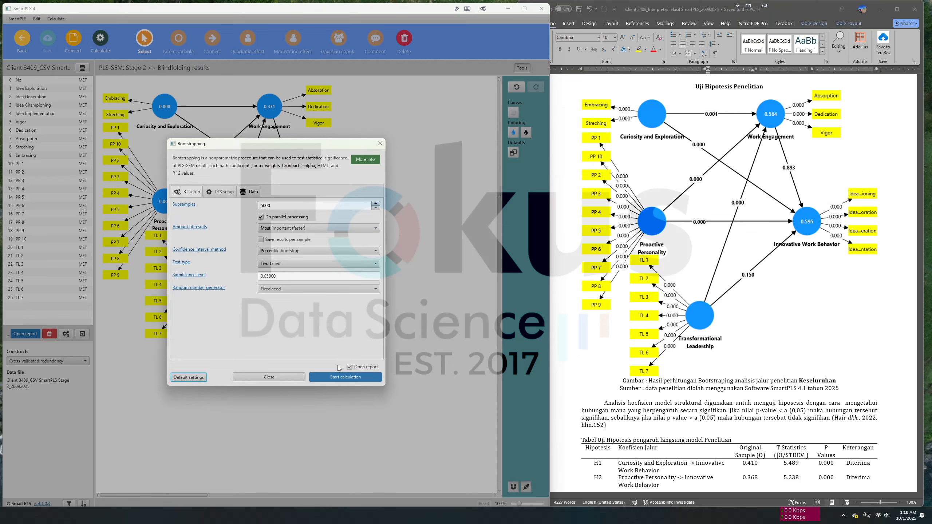
pyautogui.click(362, 378)
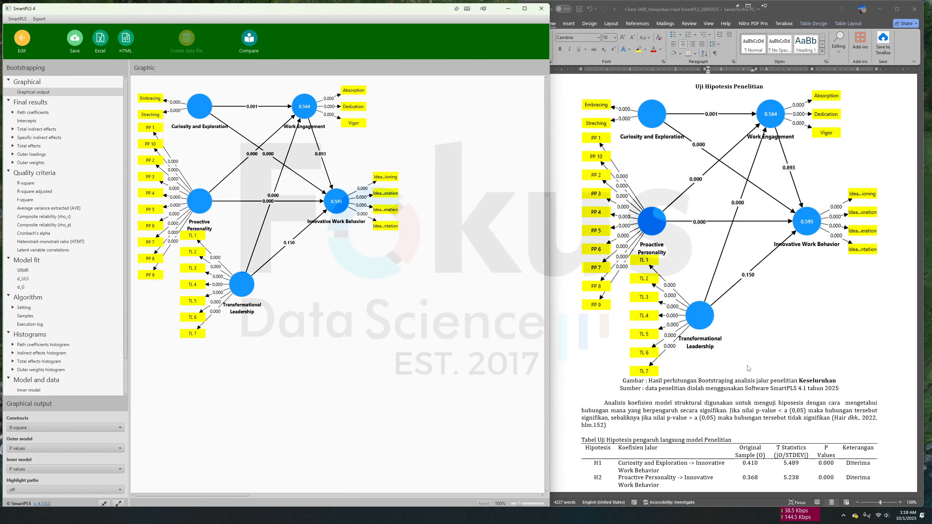
# Step: Display the bootstrapped path coefficients and compare their original sample, T statistics and P values with the report's H1–H7 direct effects table
pyautogui.scroll(-5, 718, 340)
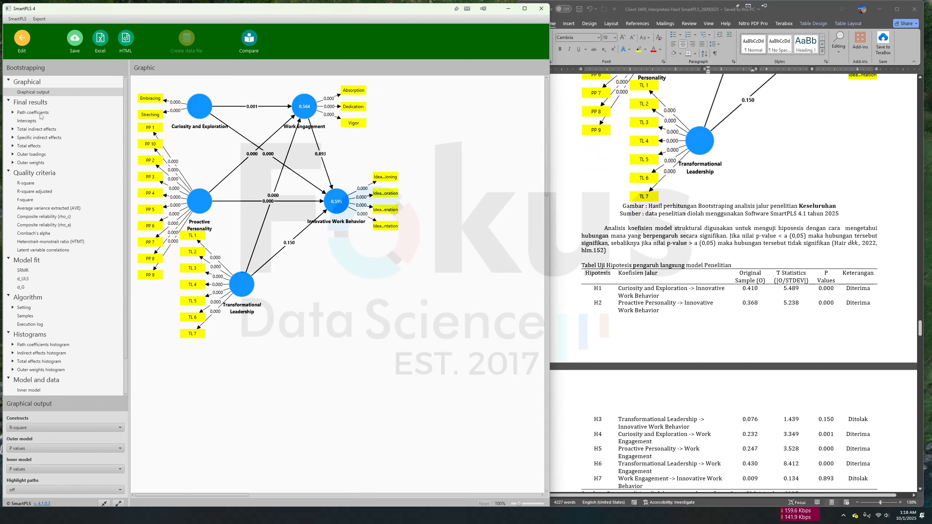
pyautogui.scroll(-10, 649, 261)
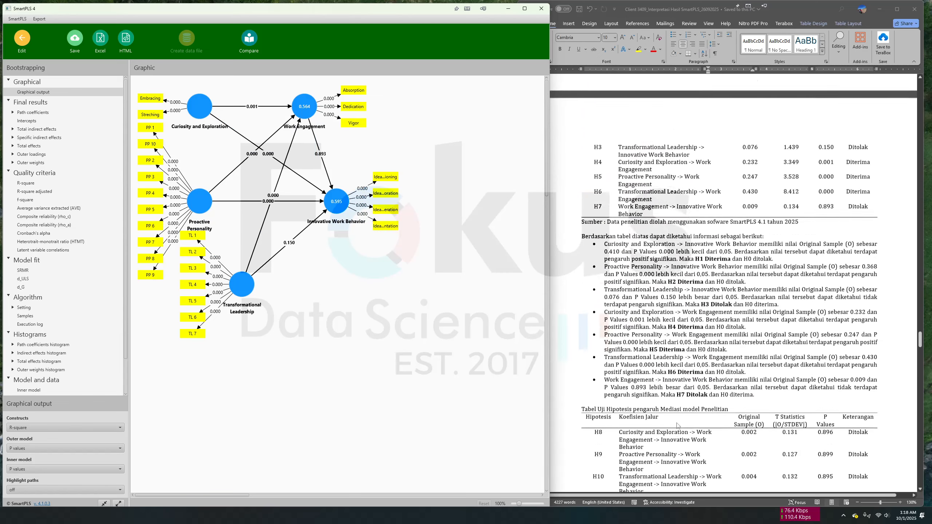
pyautogui.scroll(12, 664, 368)
pyautogui.scroll(1, 665, 368)
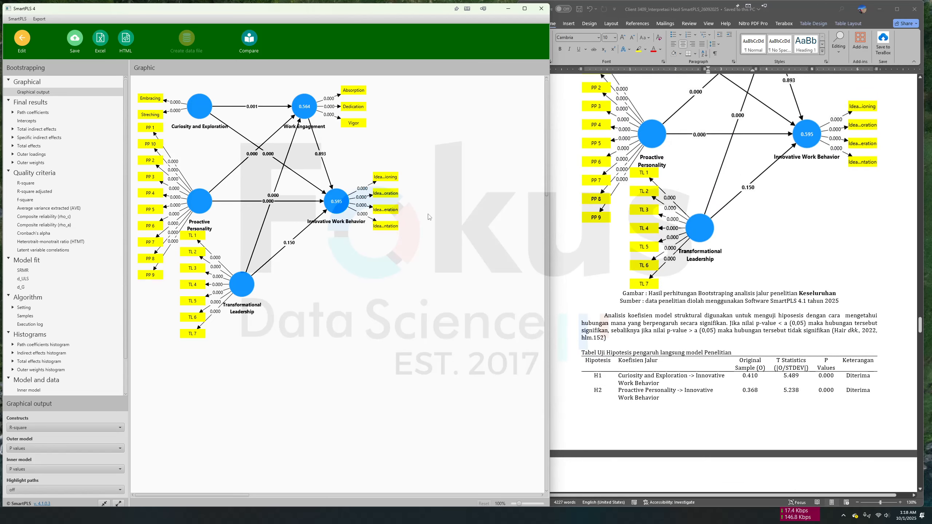
pyautogui.click(40, 113)
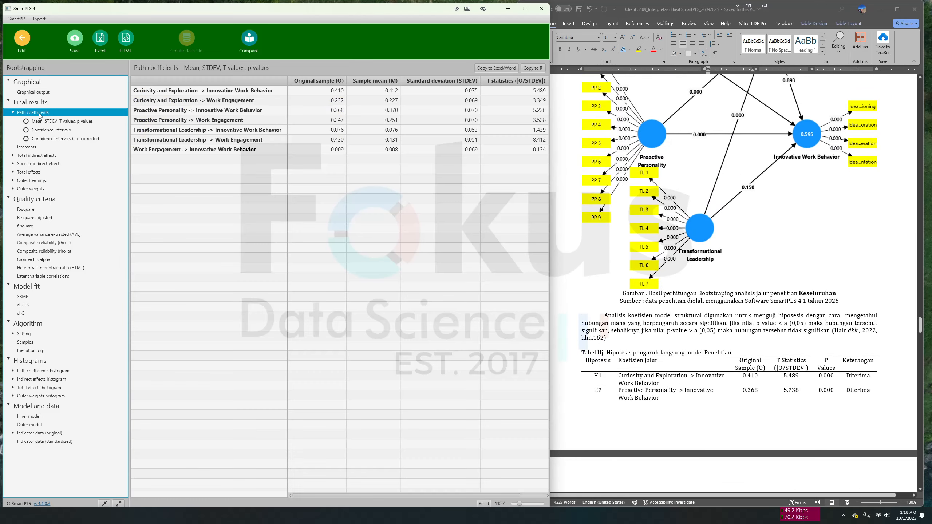
pyautogui.hscroll(-2, 380, 176)
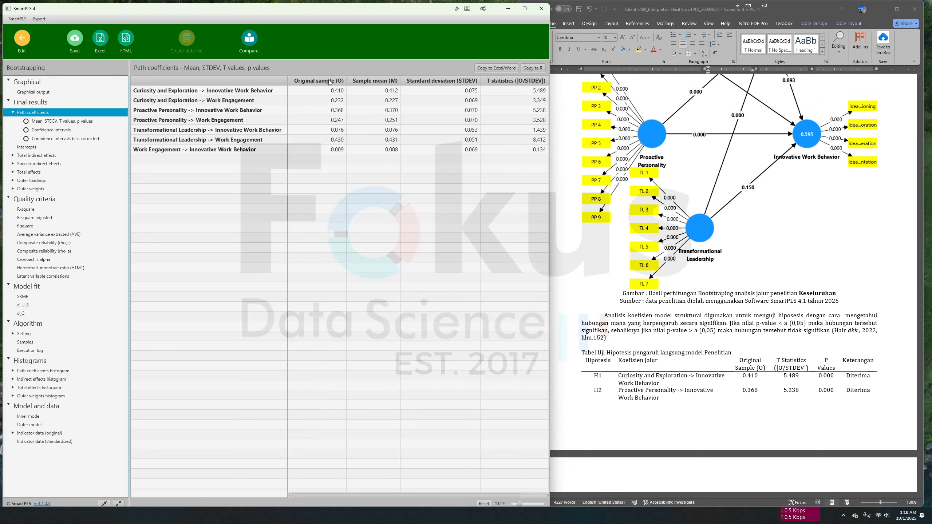
pyautogui.hscroll(2, 366, 96)
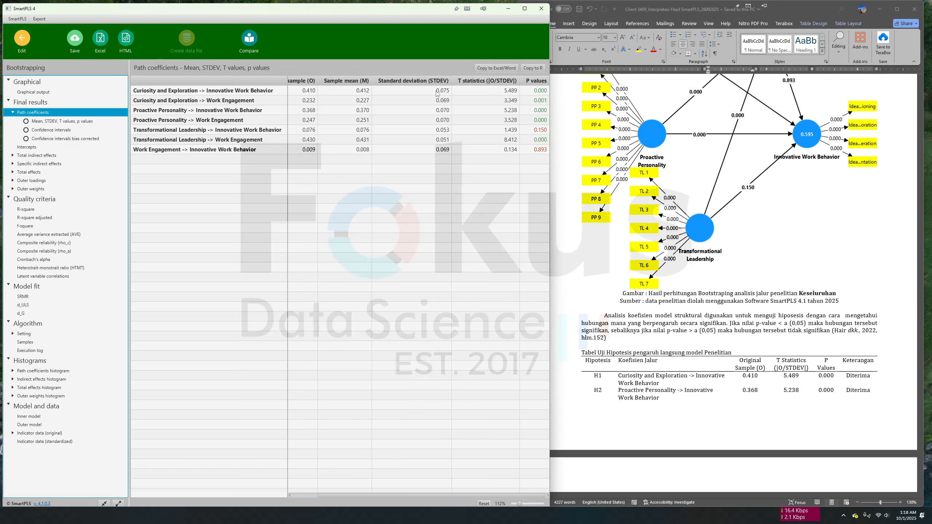
pyautogui.hscroll(-2, 331, 101)
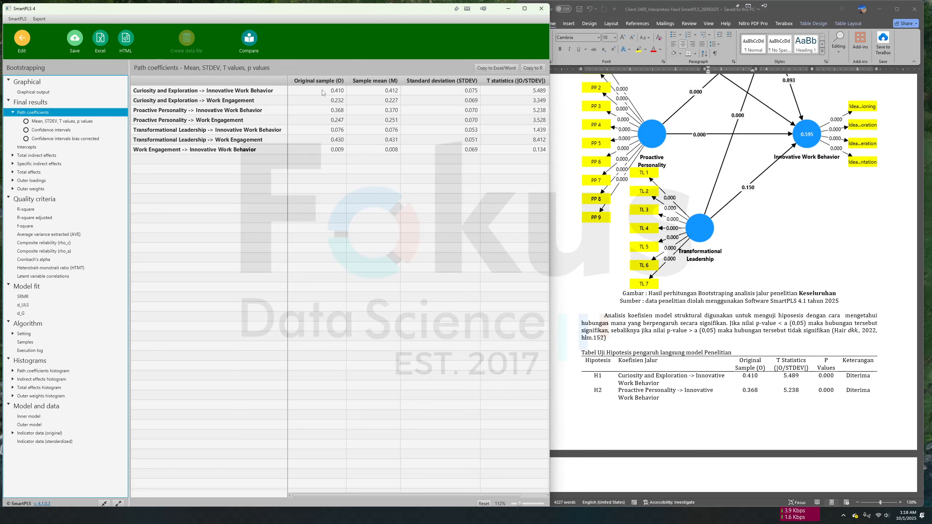
pyautogui.hscroll(2, 323, 93)
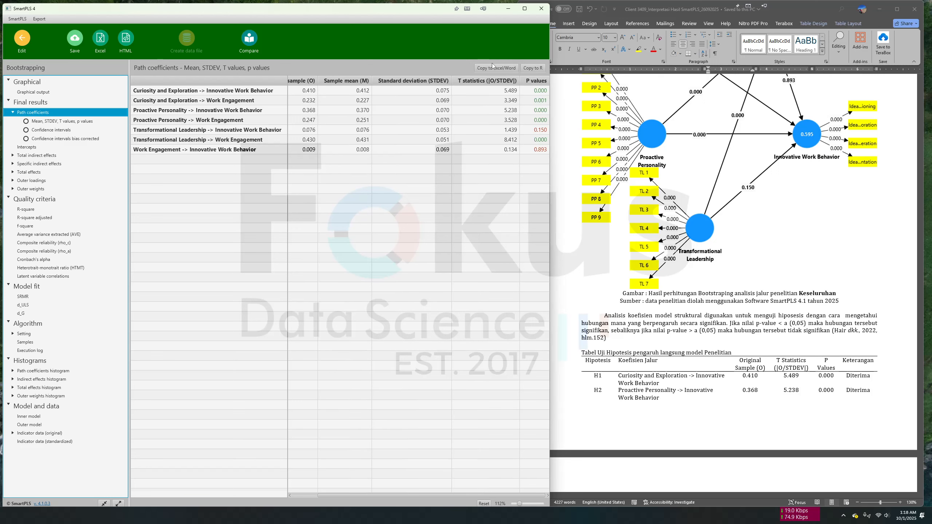
pyautogui.scroll(-4, 733, 313)
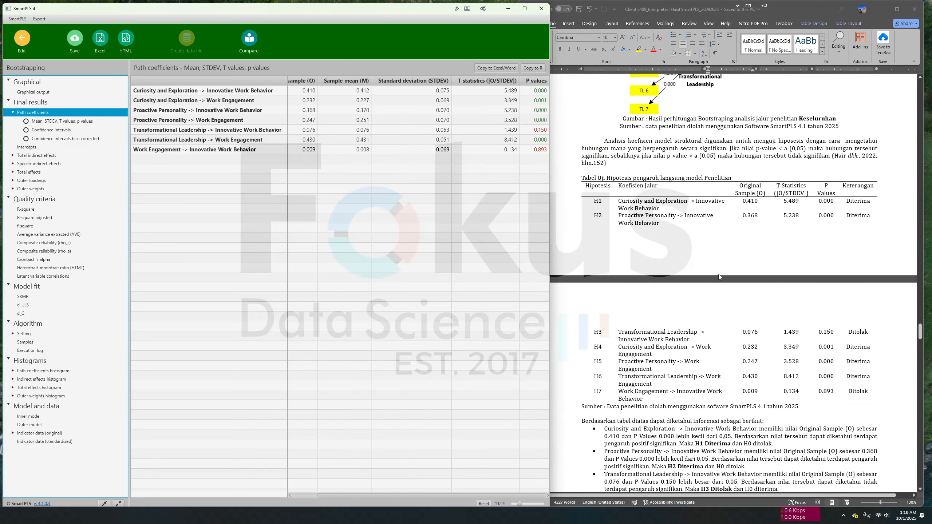
pyautogui.moveTo(750, 189); pyautogui.dragTo(768, 395)
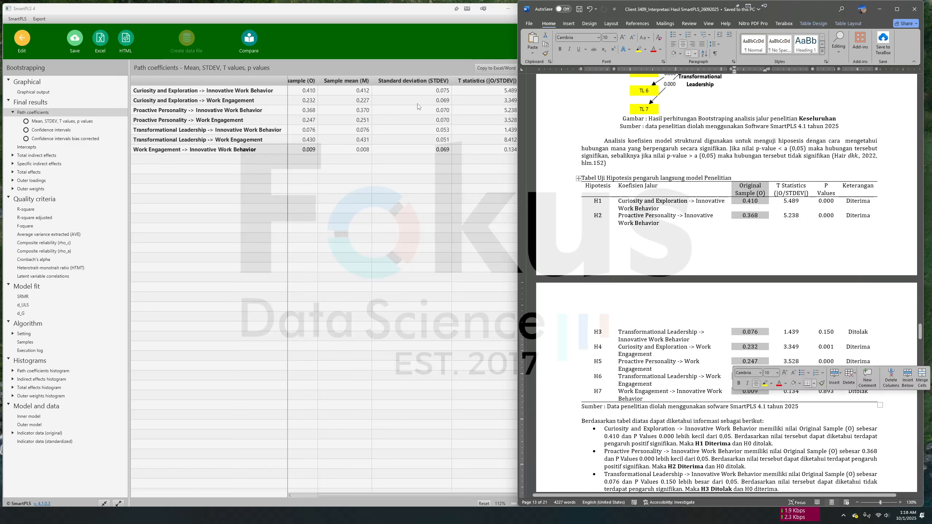
pyautogui.click(404, 166)
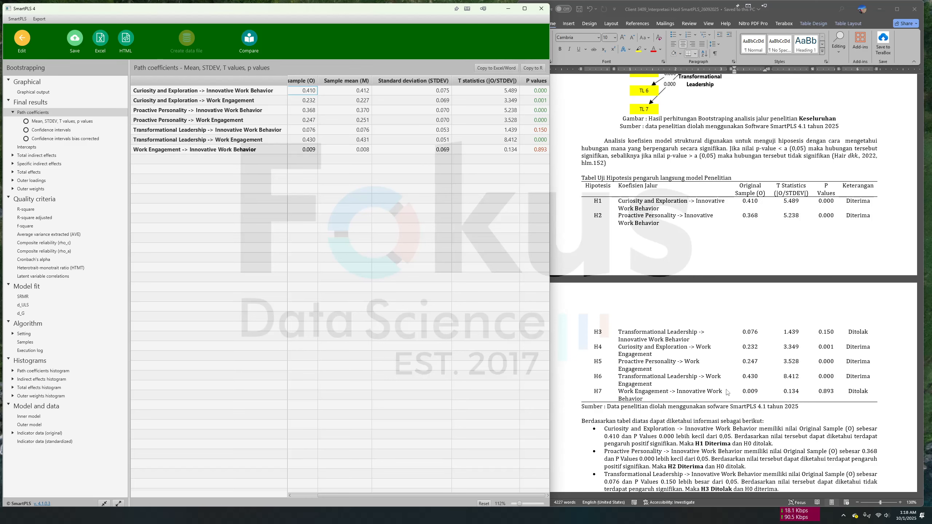
# Step: Display the bootstrapped specific indirect effects and compare them with the report's H8–H10 mediation hypothesis table
pyautogui.click(798, 271)
pyautogui.scroll(-15, 798, 271)
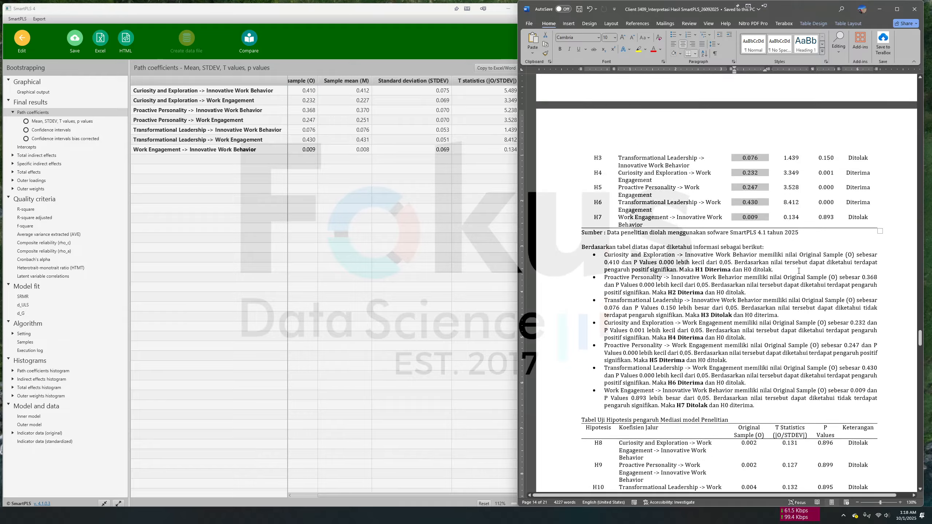
pyautogui.scroll(3, 798, 271)
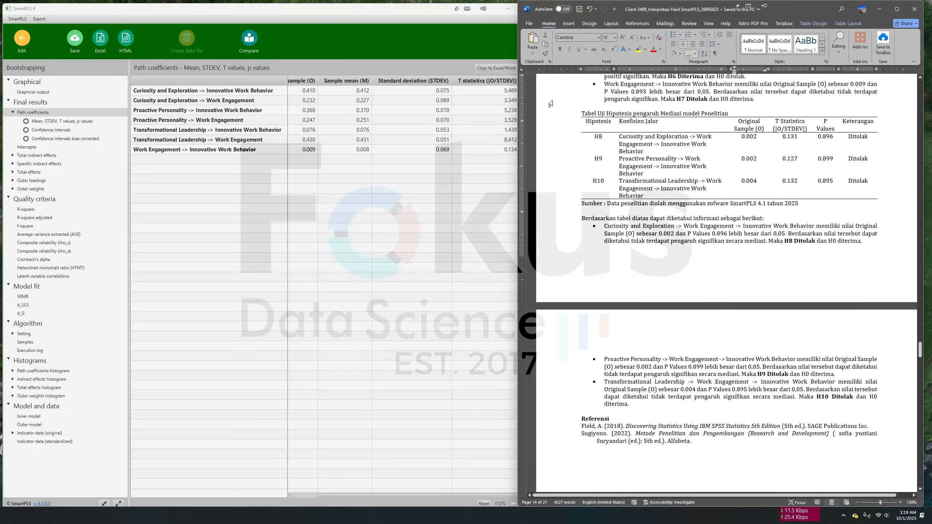
pyautogui.click(39, 163)
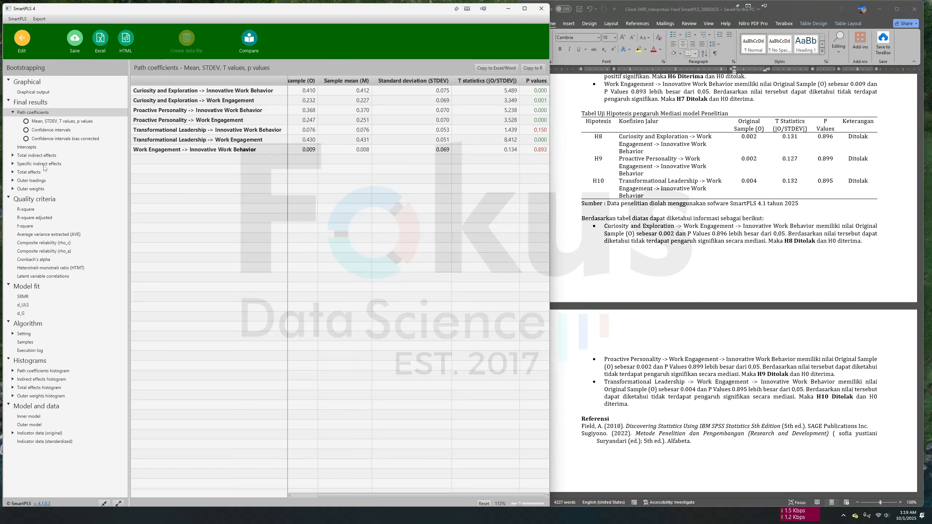
pyautogui.hscroll(3, 464, 147)
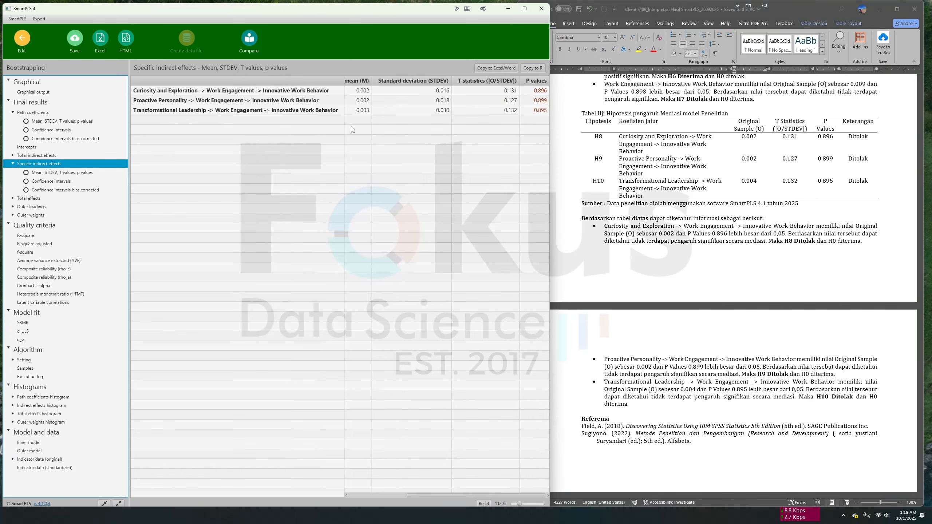
pyautogui.hscroll(1, 552, 160)
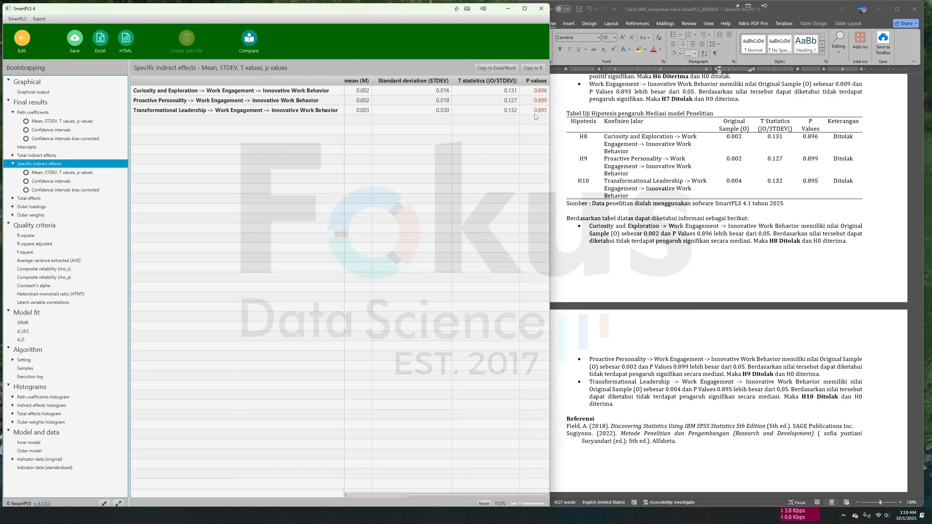
pyautogui.hscroll(-3, 376, 101)
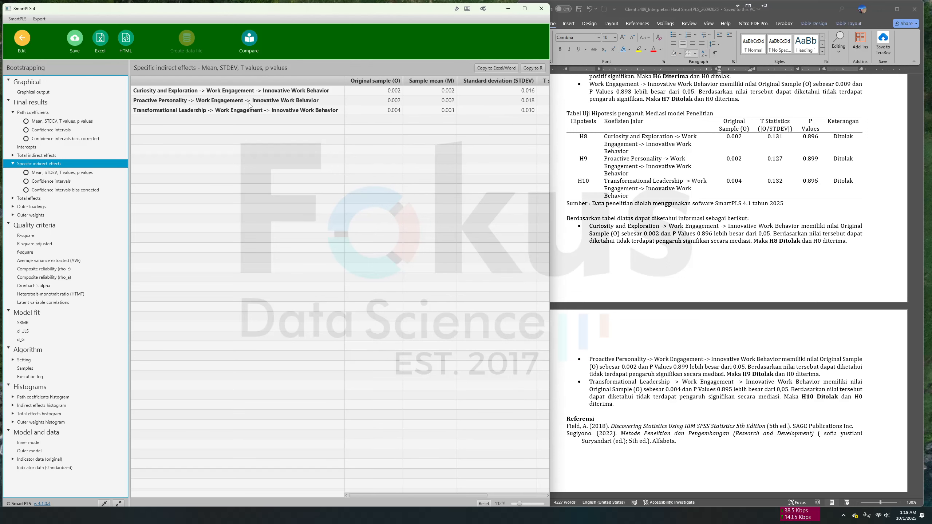
pyautogui.click(575, 140)
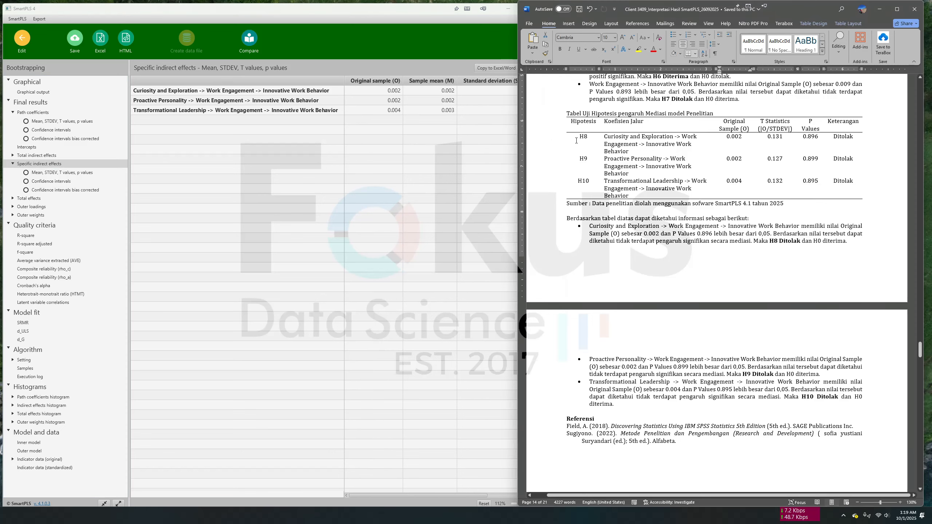
pyautogui.click(586, 137)
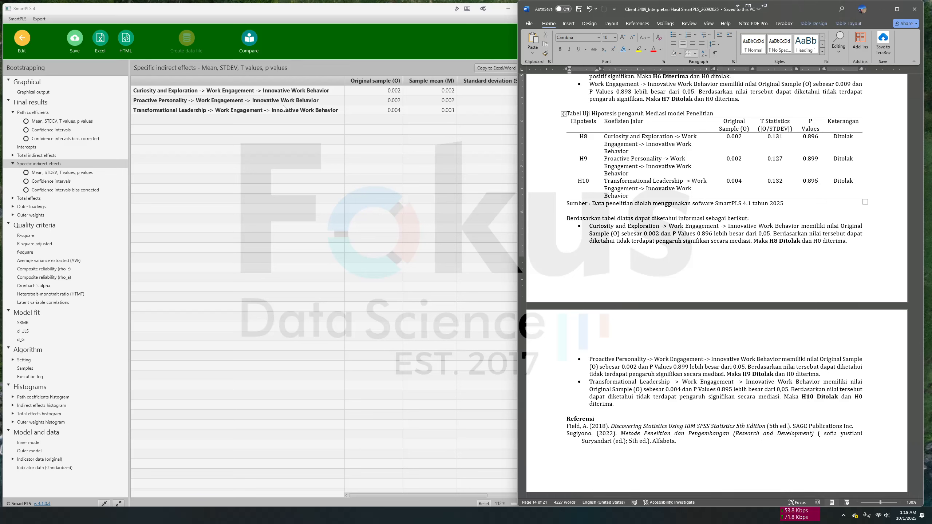
# Step: Review the mediation interpretation in the Word report and continue past the references to the indicator loadings table
pyautogui.click(772, 352)
pyautogui.scroll(-15, 768, 335)
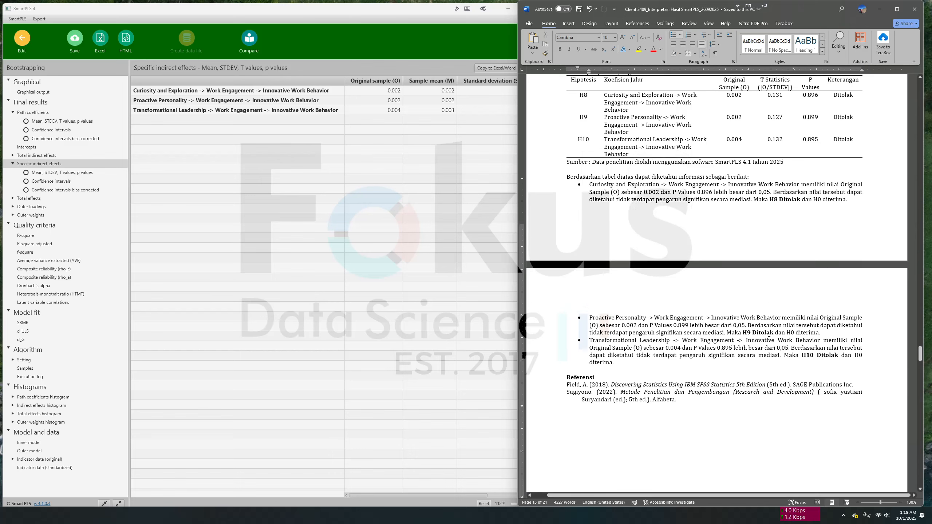
pyautogui.scroll(-6, 762, 322)
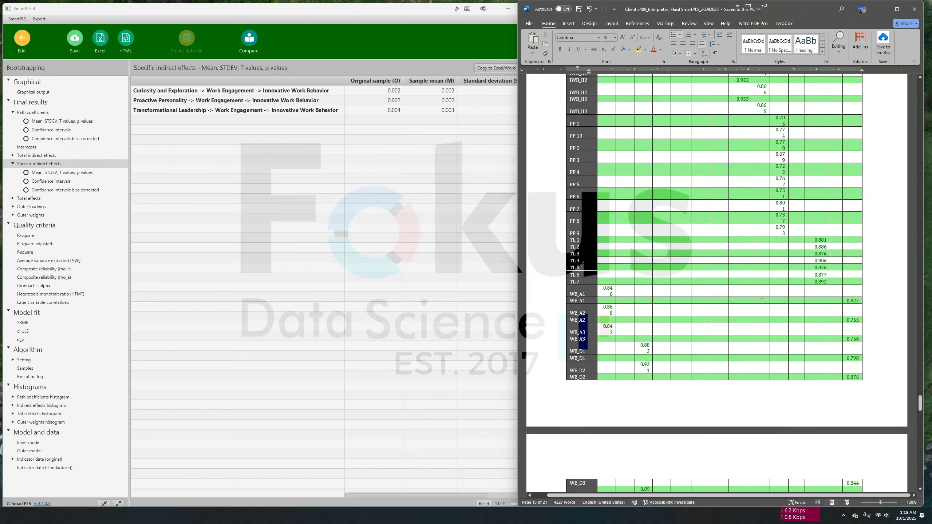